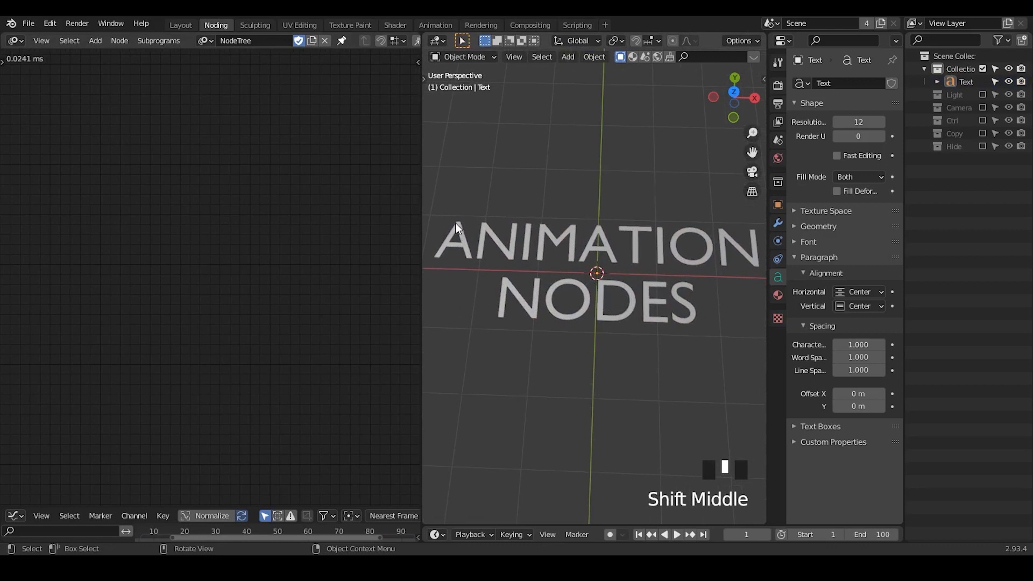
# - Show the Font settings of the ANIMATION NODES text and select the text object in the viewport
pyautogui.click(581, 255)
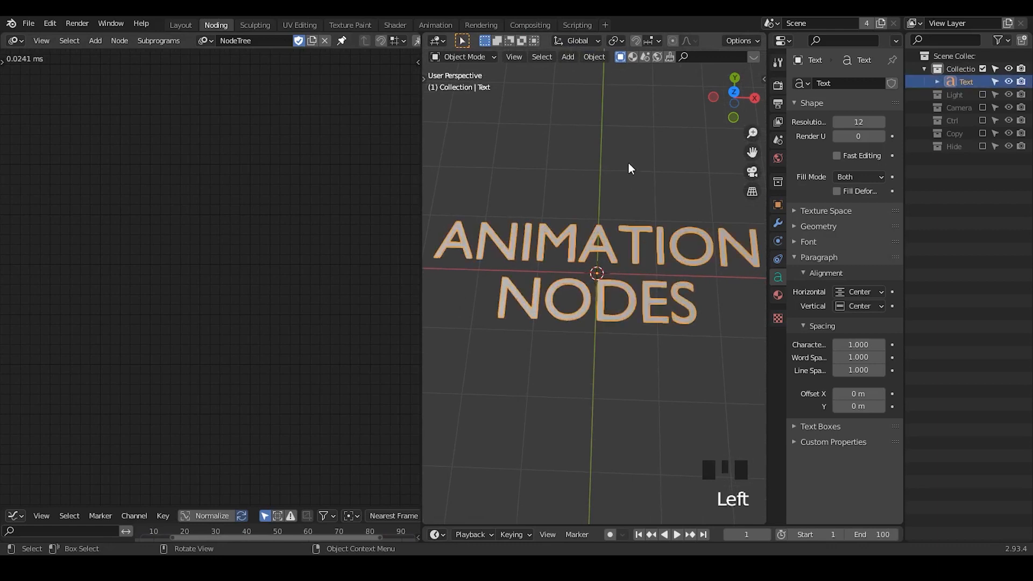
pyautogui.click(640, 231)
pyautogui.click(642, 230)
pyautogui.click(647, 242)
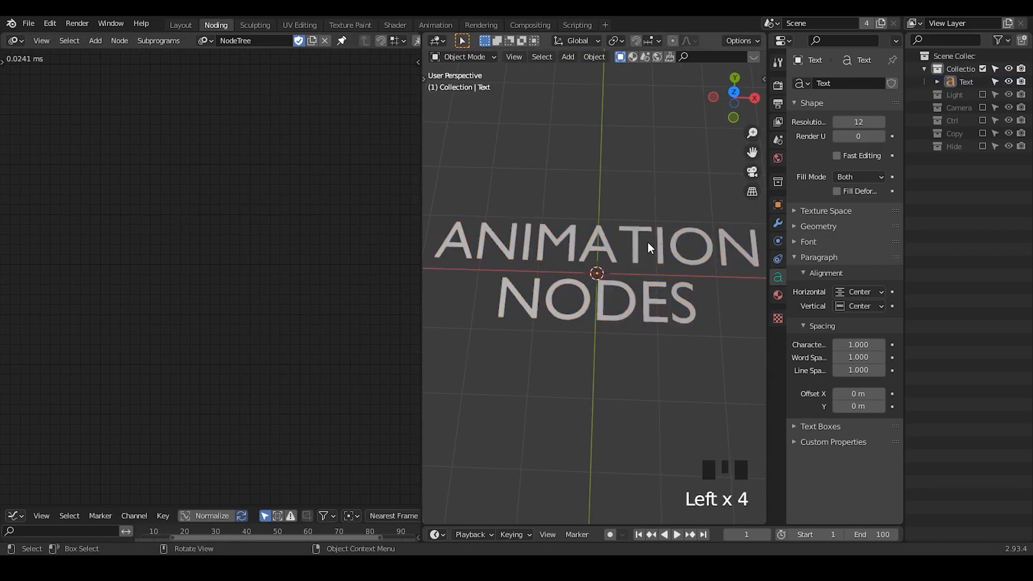
pyautogui.click(808, 256)
pyautogui.click(806, 243)
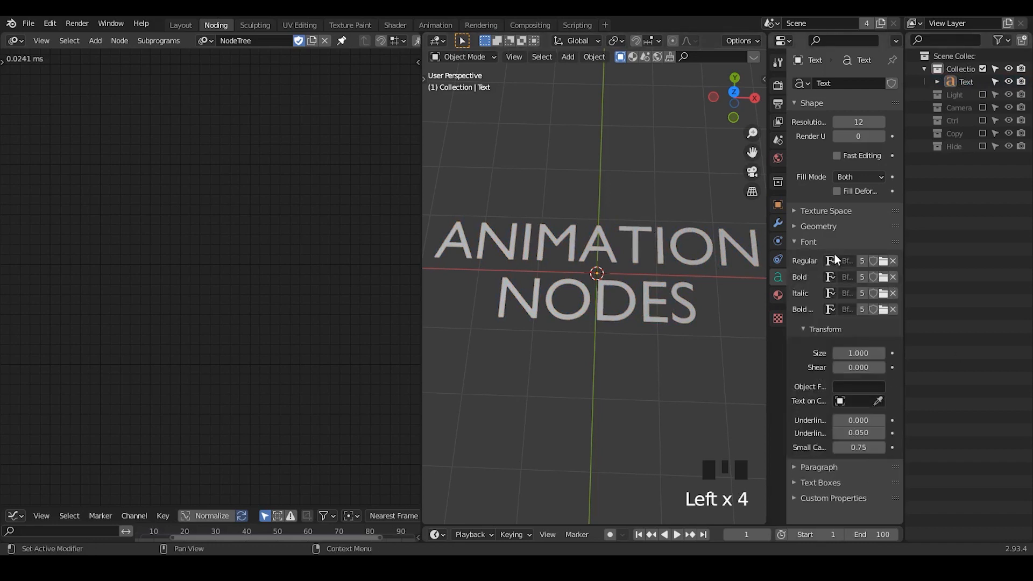
pyautogui.tripleClick(501, 228)
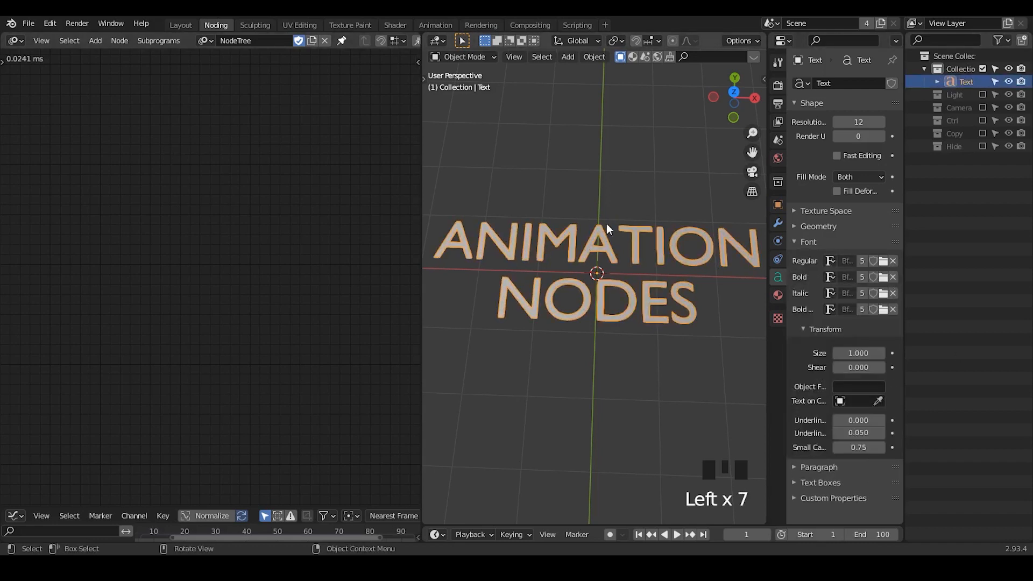
# - Add an Object Mesh Data node to the node tree and assign the Text object as its source
pyautogui.hotkey('ctrl', 'a')
pyautogui.write('o')
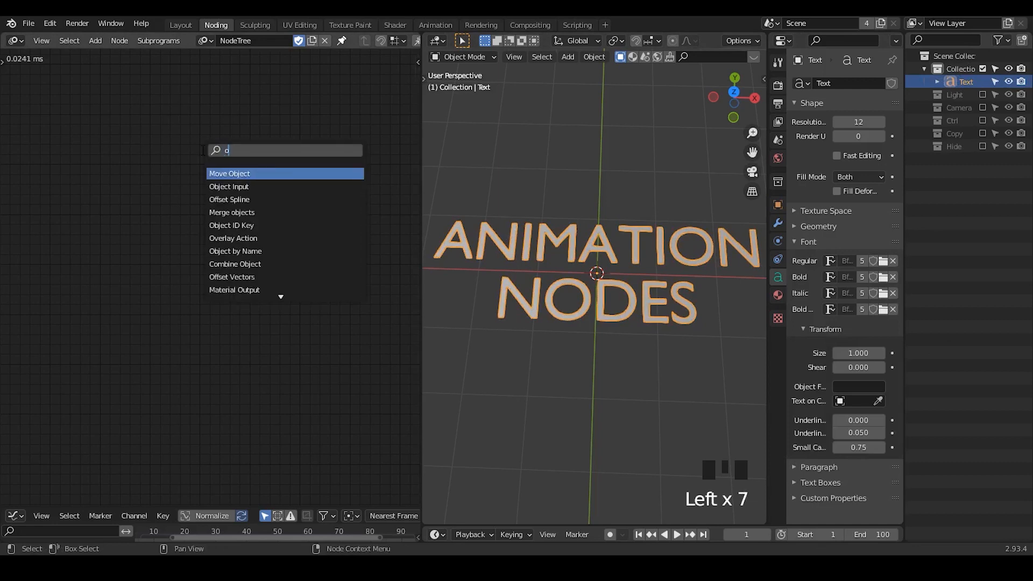
pyautogui.write('bject mesh data')
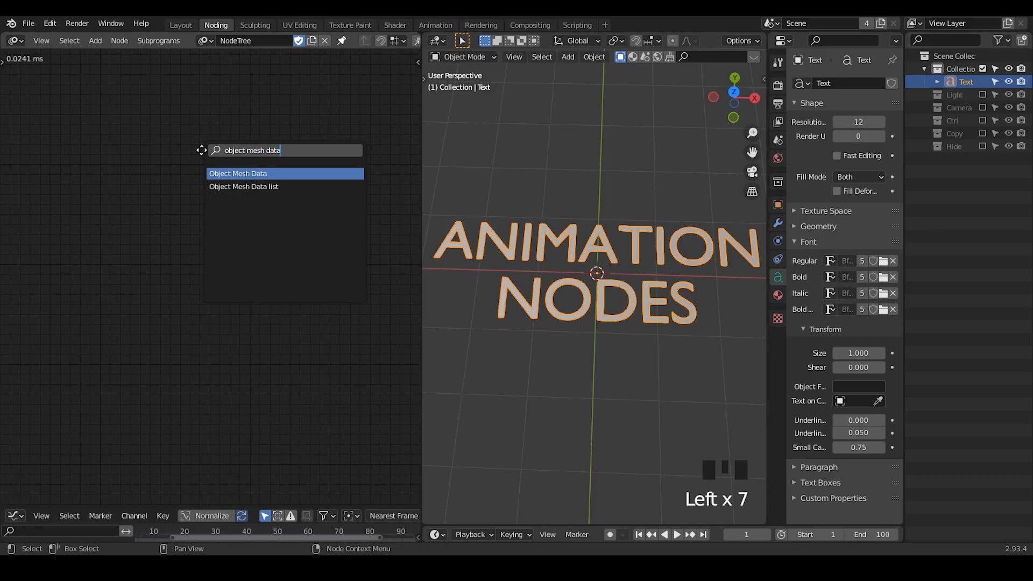
pyautogui.press('Return')
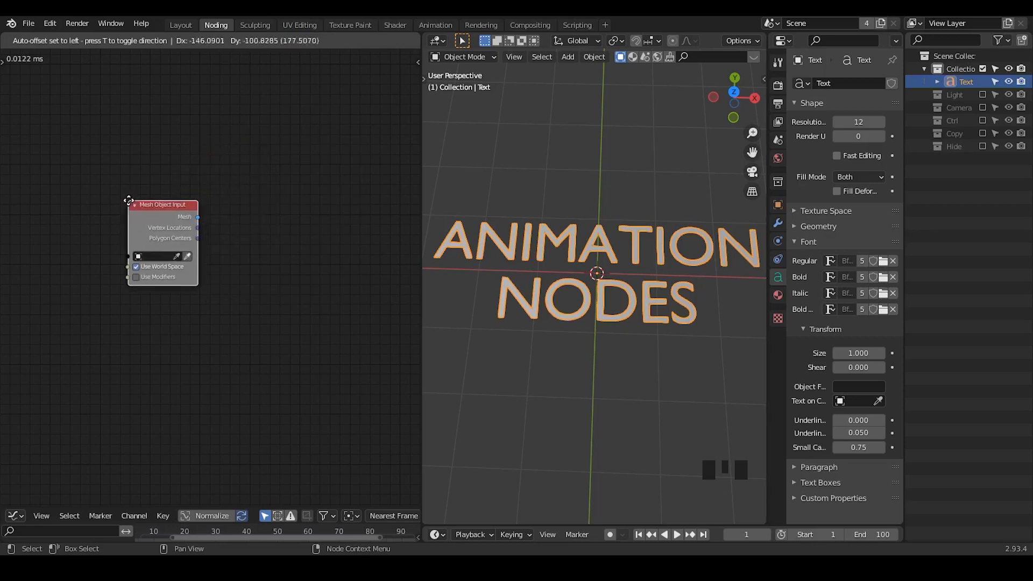
pyautogui.click(234, 249)
pyautogui.scroll(2, 275, 289)
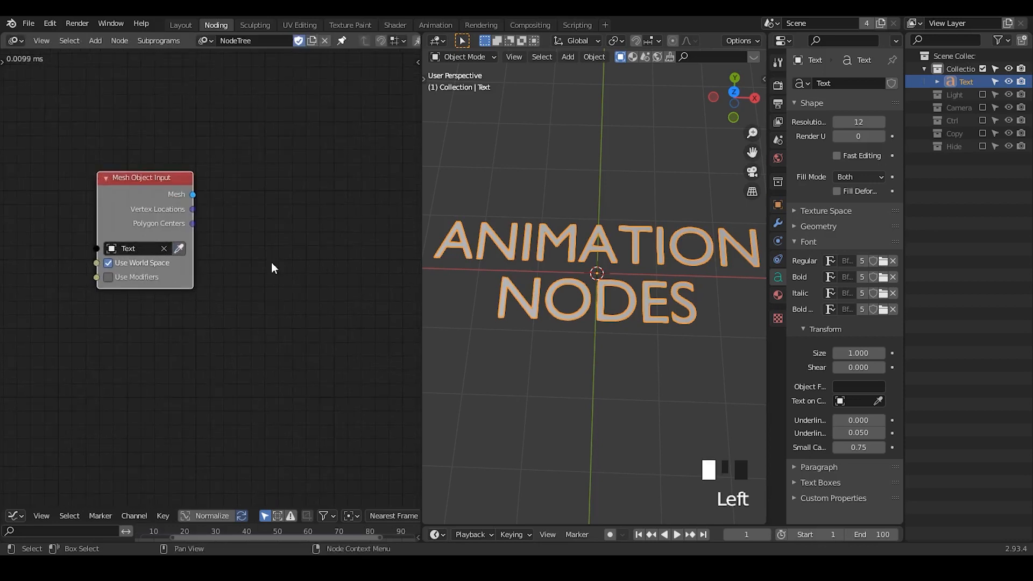
# - Add a Mesh Points Scatter node and feed it the Mesh output of the Mesh Object Input node
pyautogui.hotkey('ctrl', 'a')
pyautogui.write('scatter')
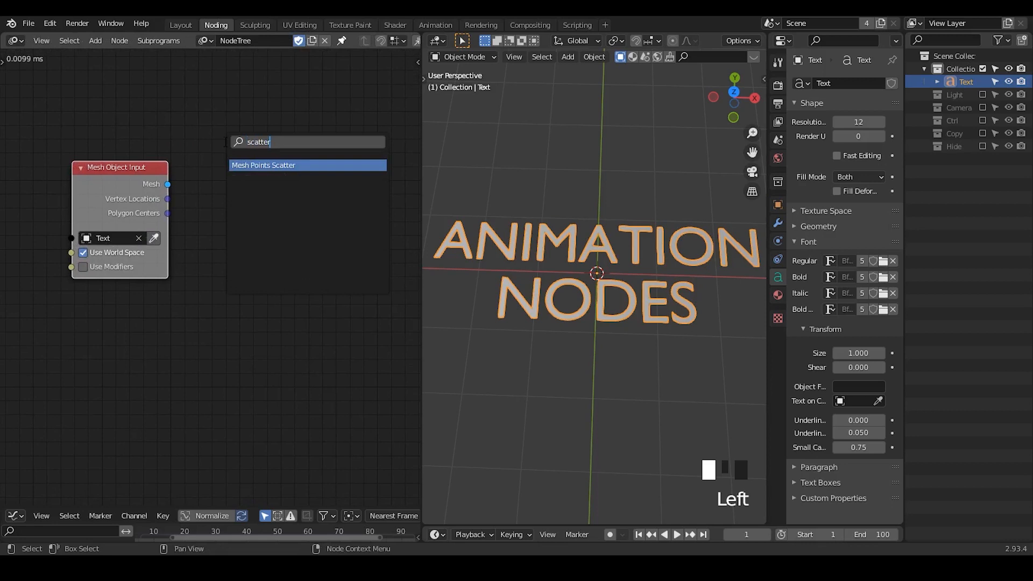
pyautogui.press('Return')
pyautogui.click(237, 131)
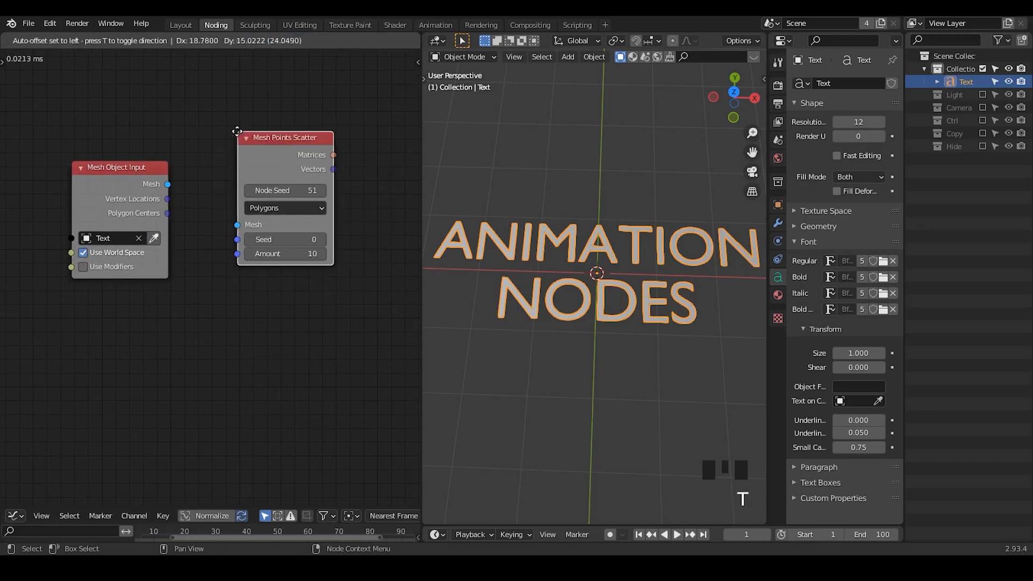
pyautogui.moveTo(168, 184); pyautogui.dragTo(236, 225)
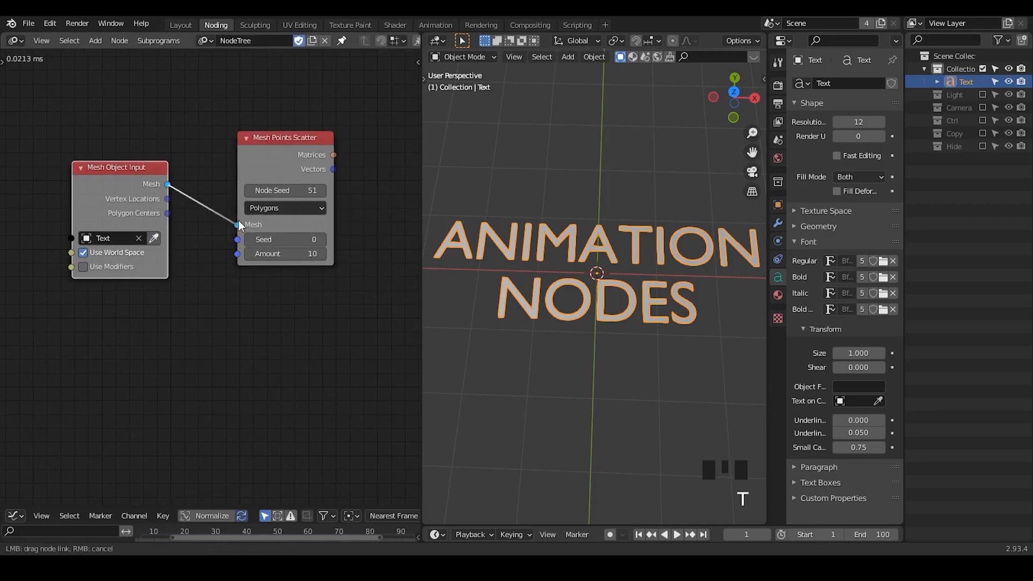
# - Add a 3D Viewer node and connect the Vectors output of Mesh Points Scatter to its Data input
pyautogui.moveTo(409, 244); pyautogui.dragTo(265, 253, button='middle')
pyautogui.hotkey('ctrl', 'a')
pyautogui.write('3D')
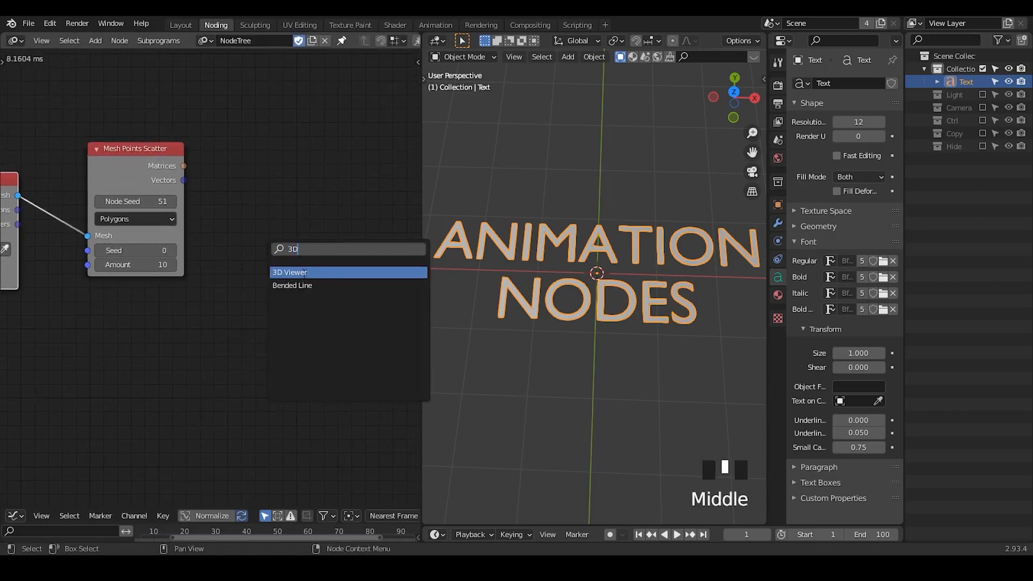
pyautogui.press('Return')
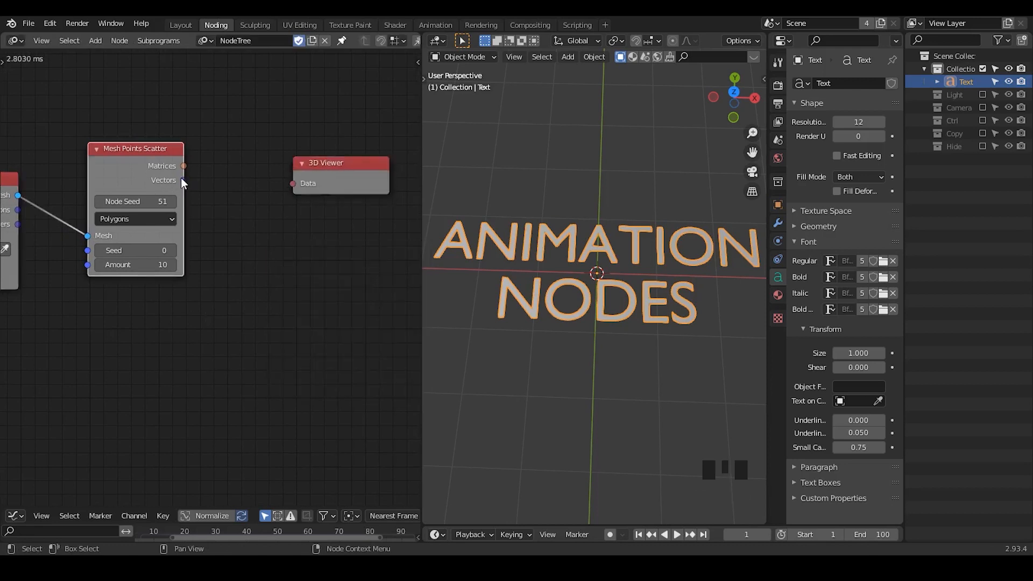
pyautogui.moveTo(182, 179); pyautogui.dragTo(322, 168)
pyautogui.moveTo(182, 284); pyautogui.dragTo(248, 264, button='middle')
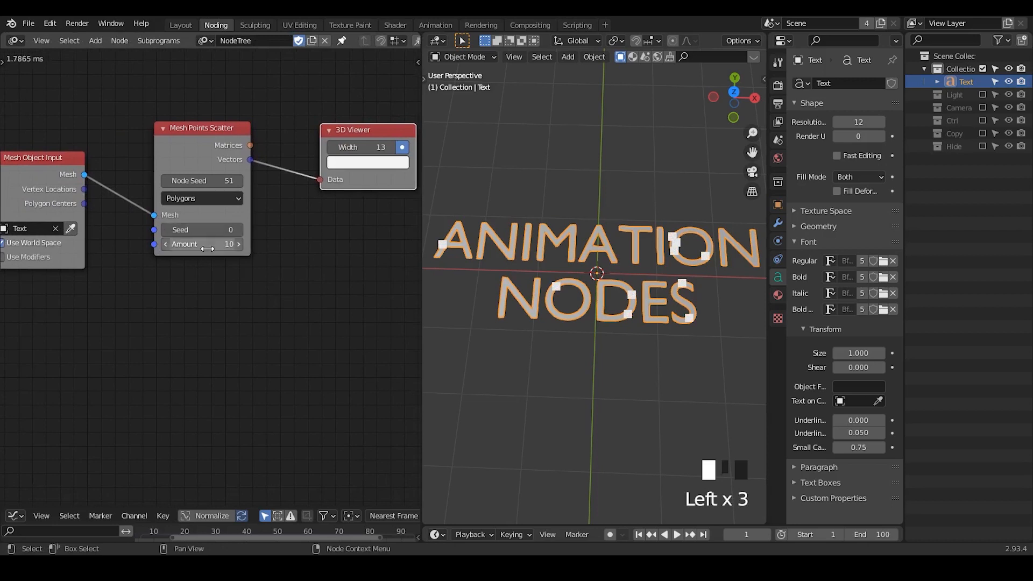
# - Raise the Mesh Points Scatter amount to 416 and hide the Text object in the viewport
pyautogui.moveTo(206, 245); pyautogui.dragTo(355, 245)
pyautogui.moveTo(368, 224); pyautogui.dragTo(331, 221, button='middle')
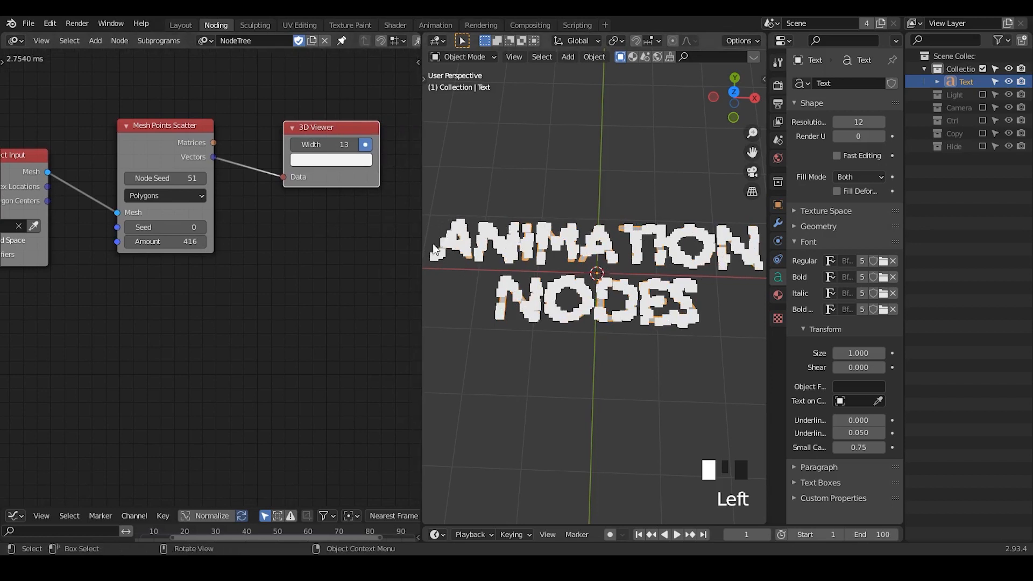
pyautogui.click(1008, 82)
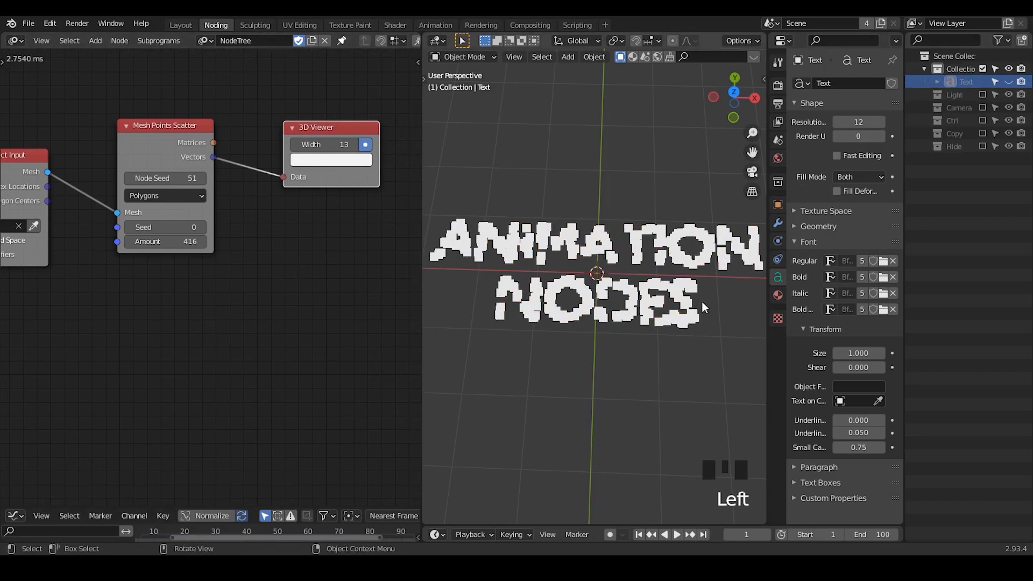
pyautogui.keyDown('ctrl'); pyautogui.moveTo(709, 265); pyautogui.dragTo(692, 298, button='middle'); pyautogui.keyUp('ctrl')
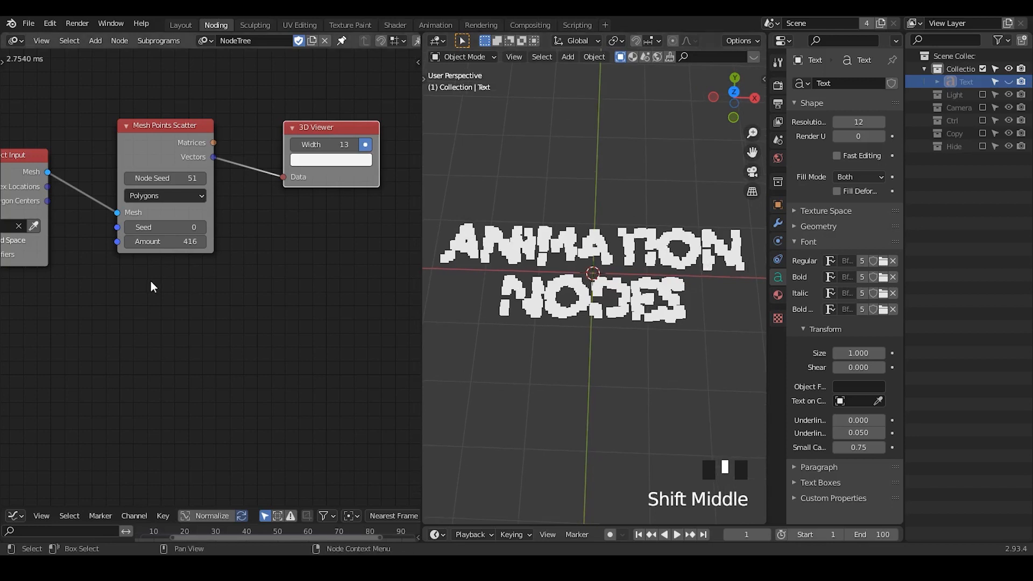
# - Set the Mesh Points Scatter seed to 3 and its amount to 663, and shift the node away from the 3D Viewer
pyautogui.click(203, 228)
pyautogui.click(203, 228)
pyautogui.click(203, 228)
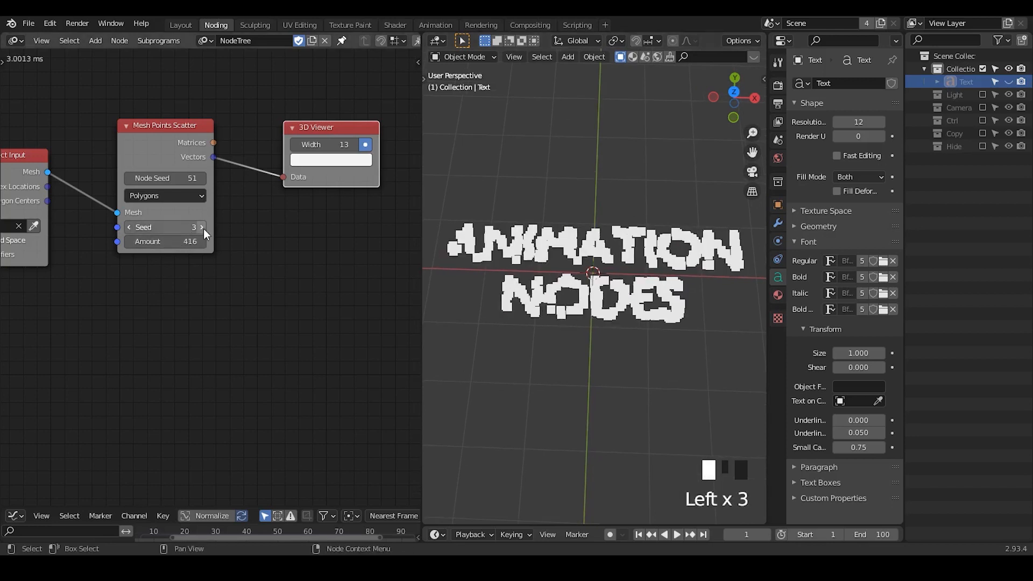
pyautogui.moveTo(166, 242); pyautogui.dragTo(296, 241)
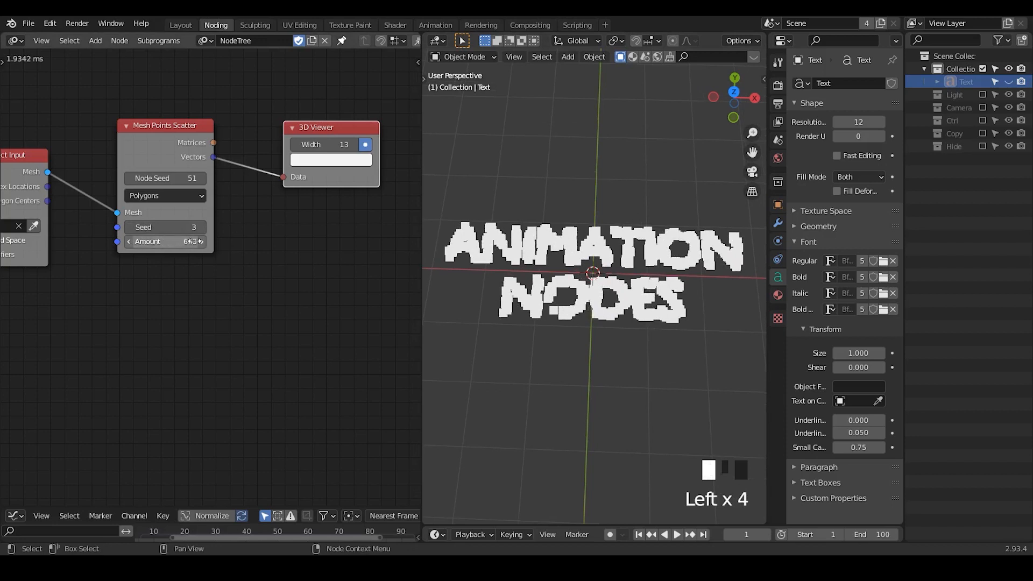
pyautogui.moveTo(192, 146); pyautogui.dragTo(170, 142)
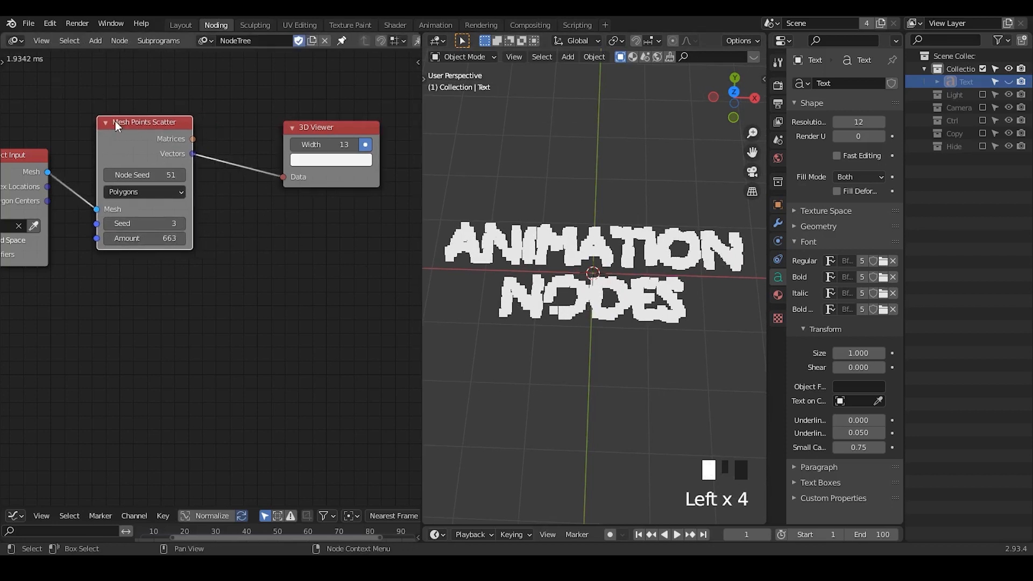
pyautogui.moveTo(5, 71); pyautogui.dragTo(64, 74)
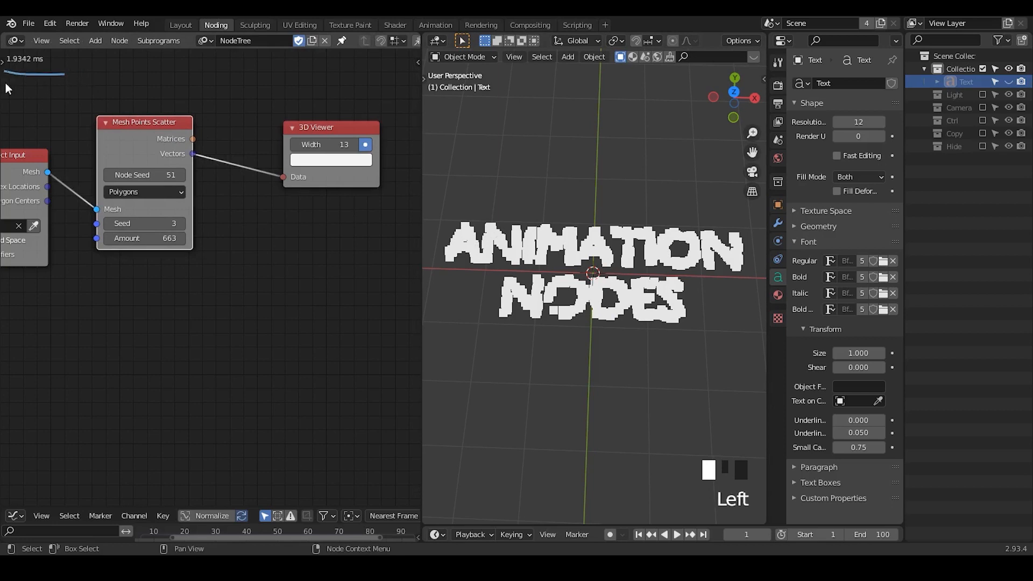
pyautogui.moveTo(61, 77); pyautogui.dragTo(25, 83, button='right')
pyautogui.hotkey('ctrl', 'a')
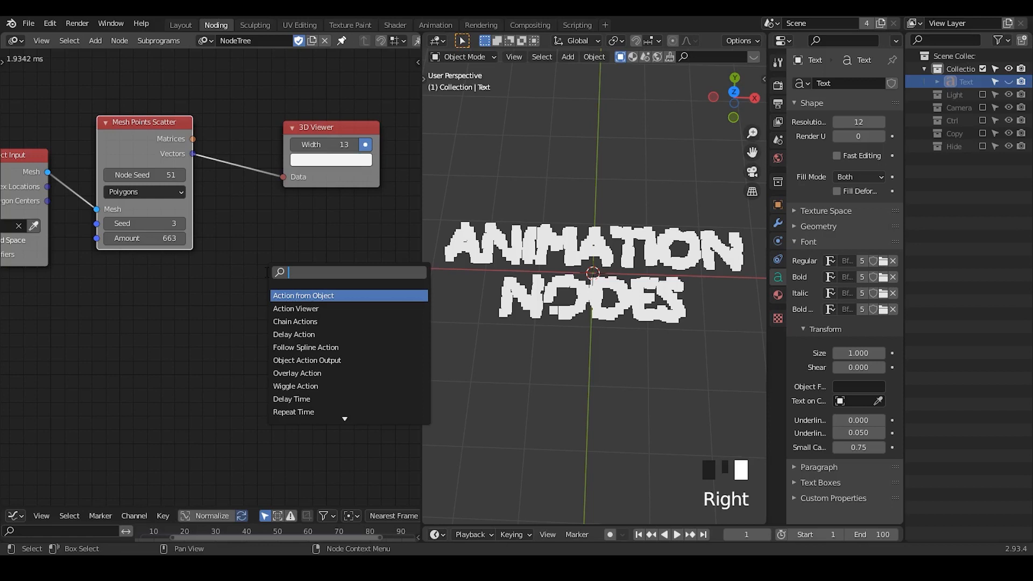
pyautogui.moveTo(554, 235); pyautogui.dragTo(612, 209, button='middle')
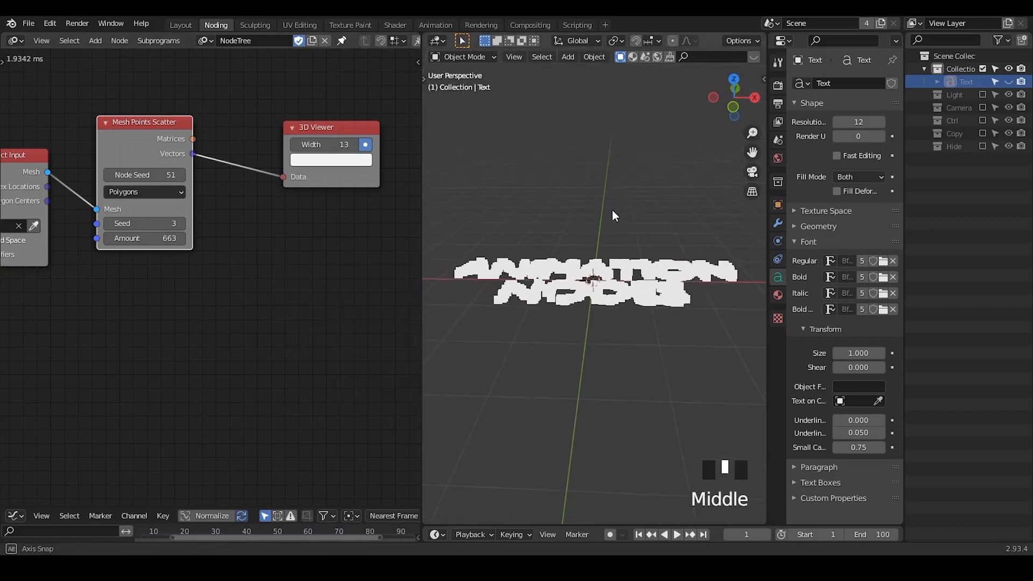
pyautogui.press('d')
pyautogui.moveTo(598, 245); pyautogui.dragTo(603, 176)
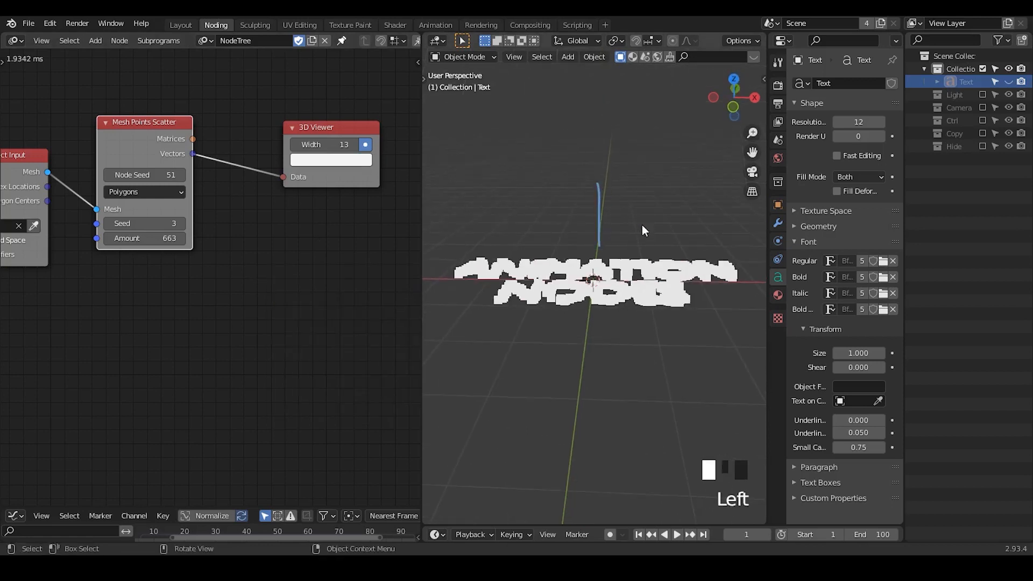
pyautogui.moveTo(641, 230); pyautogui.dragTo(560, 231, button='right')
pyautogui.moveTo(535, 330); pyautogui.dragTo(621, 359, button='middle')
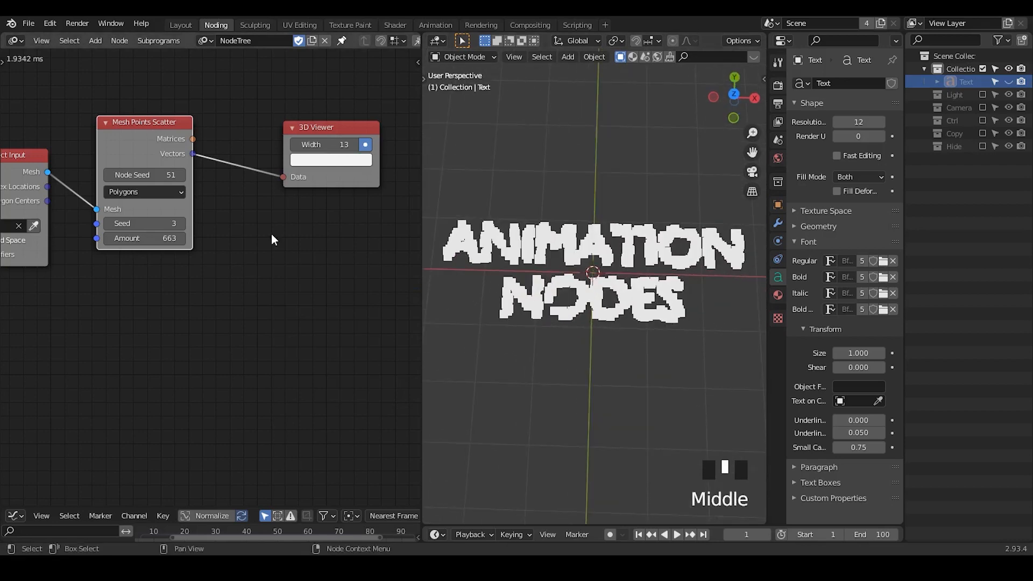
# - Add a Distribute Linear node below the 3D Viewer node
pyautogui.hotkey('ctrl', 'a')
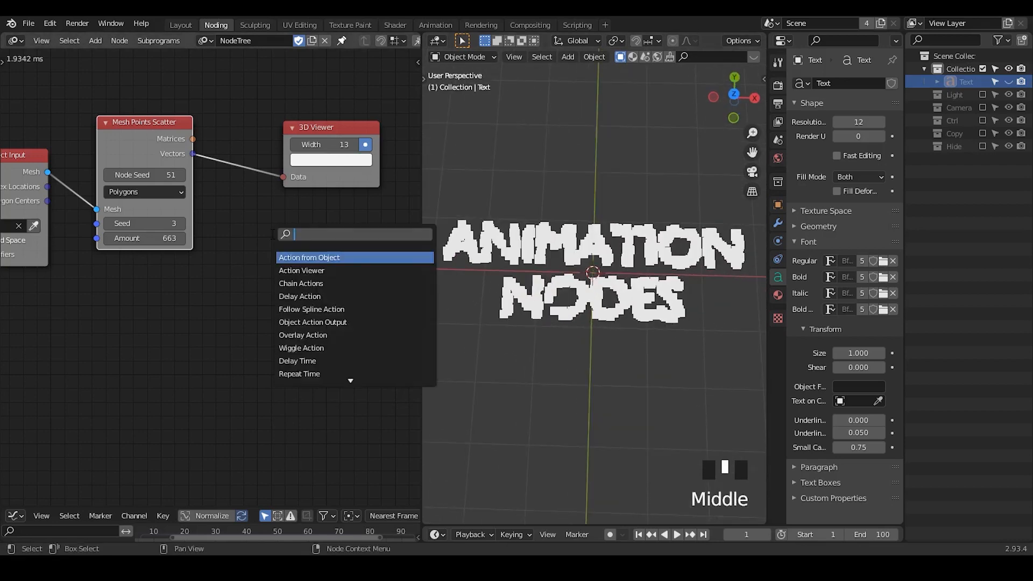
pyautogui.write('linear')
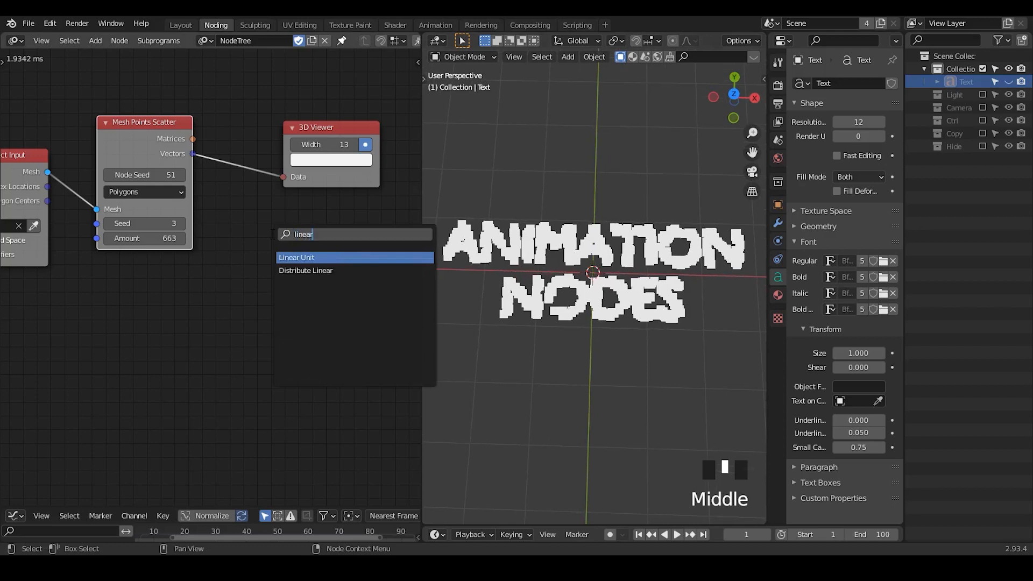
pyautogui.press('Down')
pyautogui.press('Return')
pyautogui.click(276, 215)
pyautogui.moveTo(295, 240); pyautogui.dragTo(279, 221, button='middle')
pyautogui.moveTo(200, 164); pyautogui.dragTo(228, 160, button='middle')
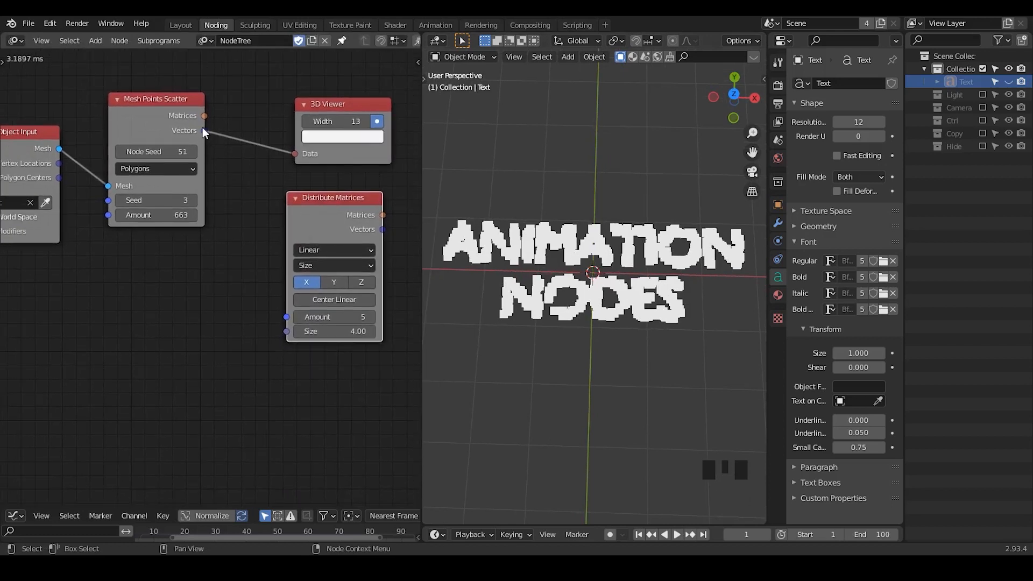
# - Drive the Distribute Matrices amount from the scatter's Vectors through a Get Length node, and arrange the nodes clear of each other
pyautogui.moveTo(205, 130); pyautogui.dragTo(312, 272)
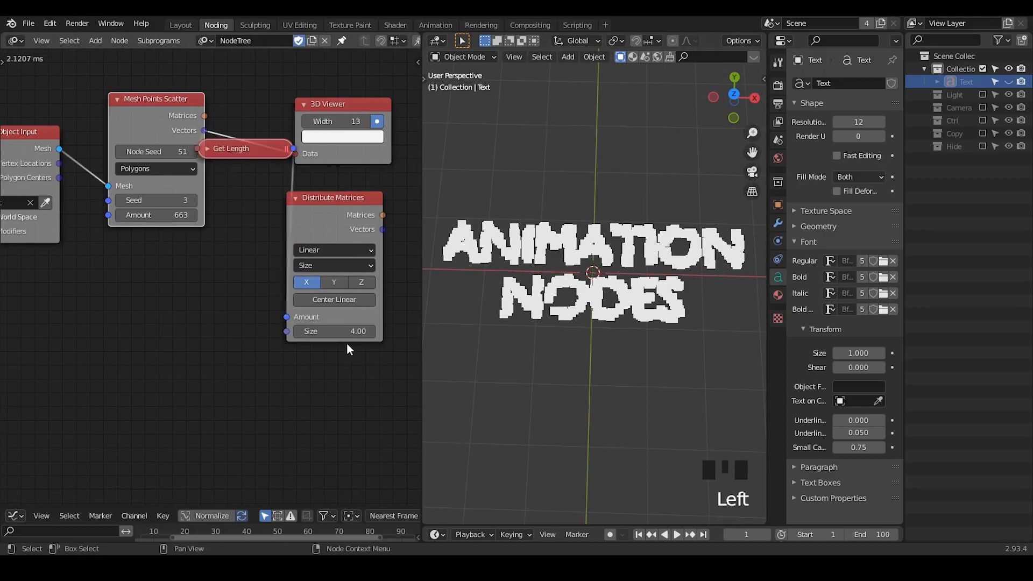
pyautogui.moveTo(338, 345); pyautogui.dragTo(195, 328, button='middle')
pyautogui.moveTo(204, 181); pyautogui.dragTo(261, 192)
pyautogui.moveTo(147, 137); pyautogui.dragTo(144, 221)
pyautogui.moveTo(86, 188); pyautogui.dragTo(160, 202, button='middle')
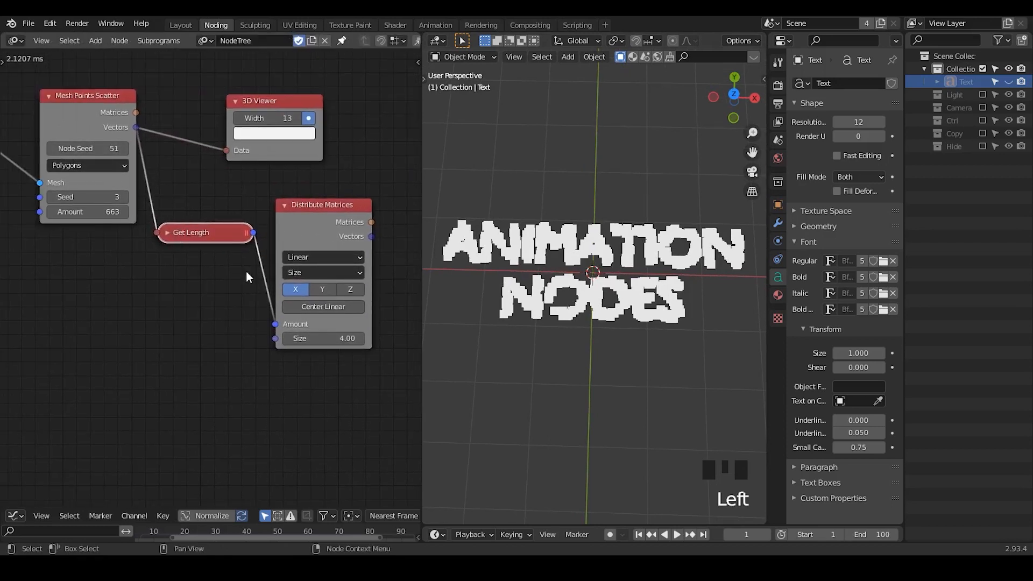
# - Connect the Vectors output of Distribute Matrices to the 3D Viewer and set the distribution axis to Z
pyautogui.moveTo(325, 225); pyautogui.dragTo(230, 152)
pyautogui.click(561, 302)
pyautogui.moveTo(560, 303); pyautogui.dragTo(572, 169, button='middle')
pyautogui.click(347, 289)
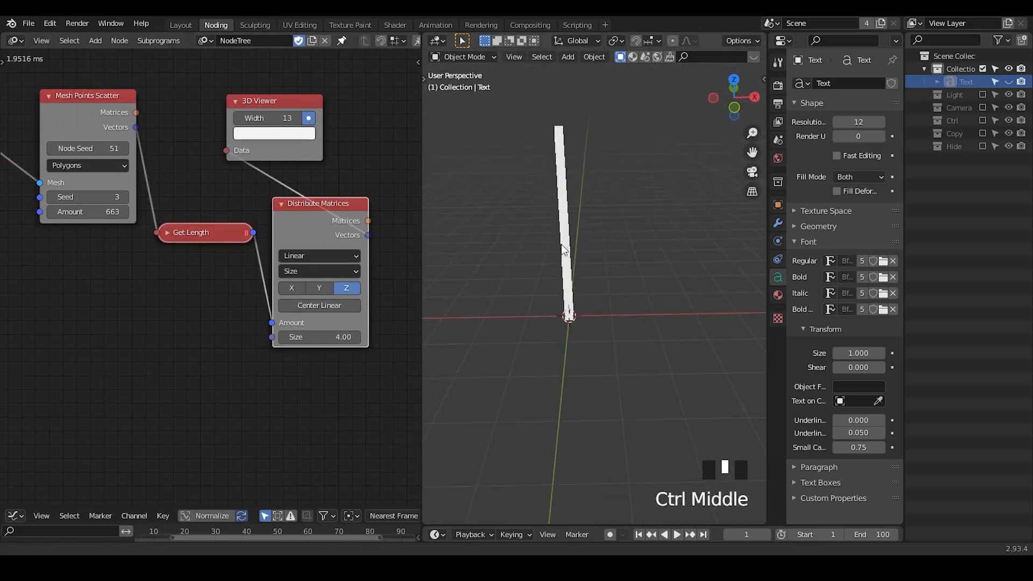
# - Switch the Distribute Matrices distance mode to Step and set the distance to 0.02
pyautogui.click(314, 269)
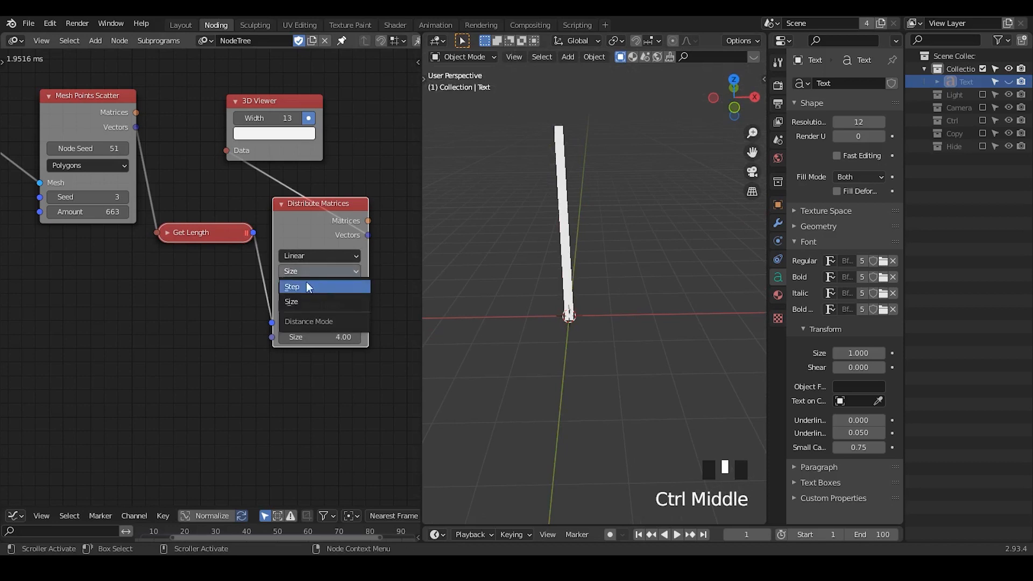
pyautogui.click(306, 282)
pyautogui.click(308, 271)
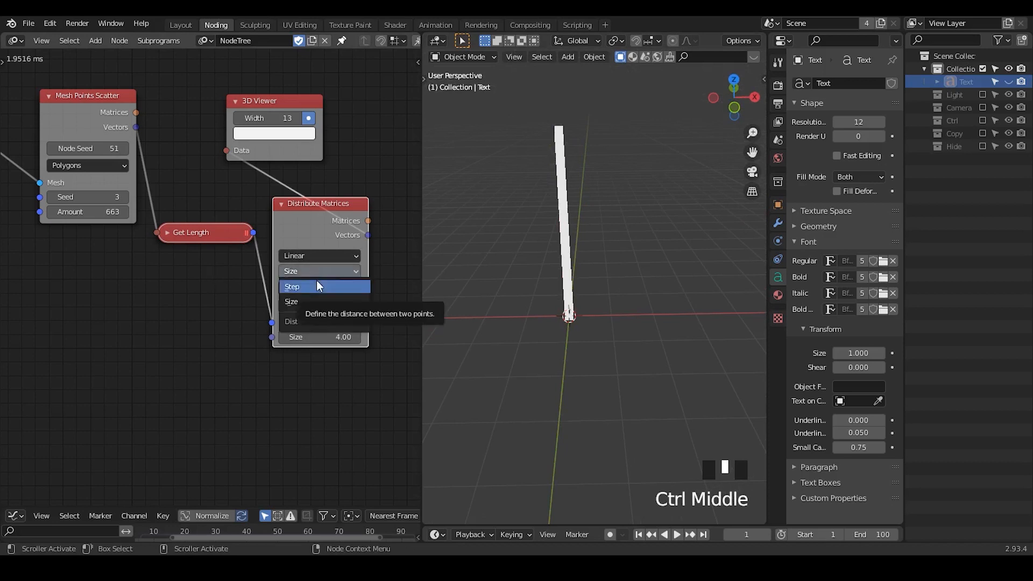
pyautogui.click(325, 287)
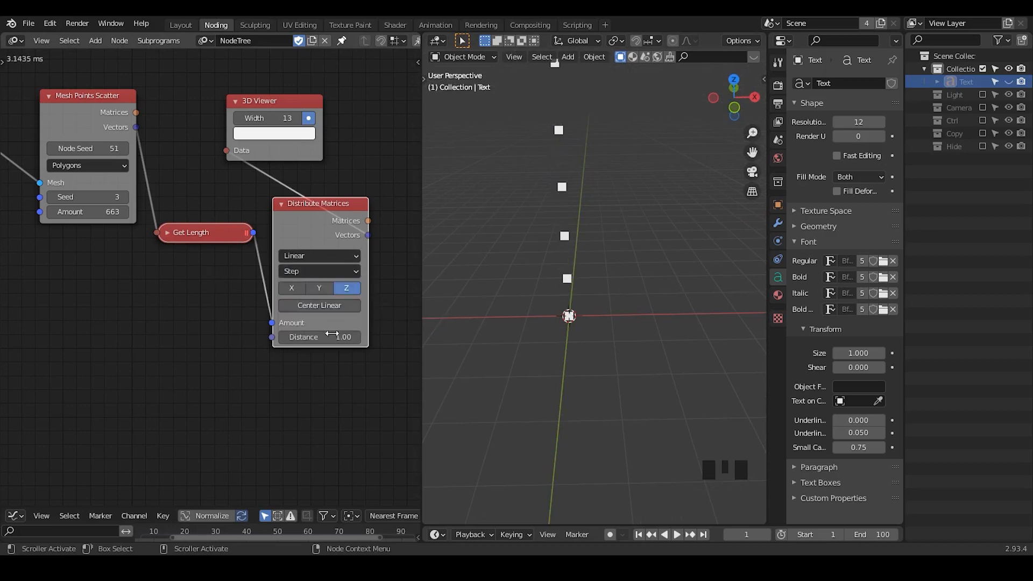
pyautogui.click(332, 336)
pyautogui.write('0.02')
pyautogui.click(331, 337)
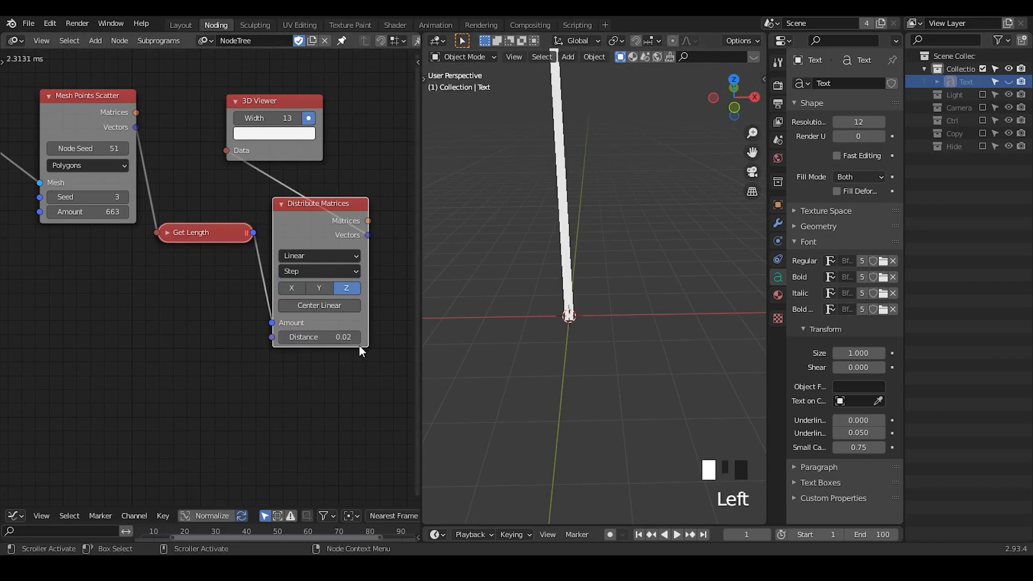
# - Switch the Distribute Matrices distance mode to Size and set the size to 4.01
pyautogui.moveTo(330, 337)
pyautogui.keyDown('shift'); pyautogui.mouseDown()
pyautogui.moveTo(317, 336)
pyautogui.moveTo(328, 336)
pyautogui.mouseUp(); pyautogui.keyUp('shift')
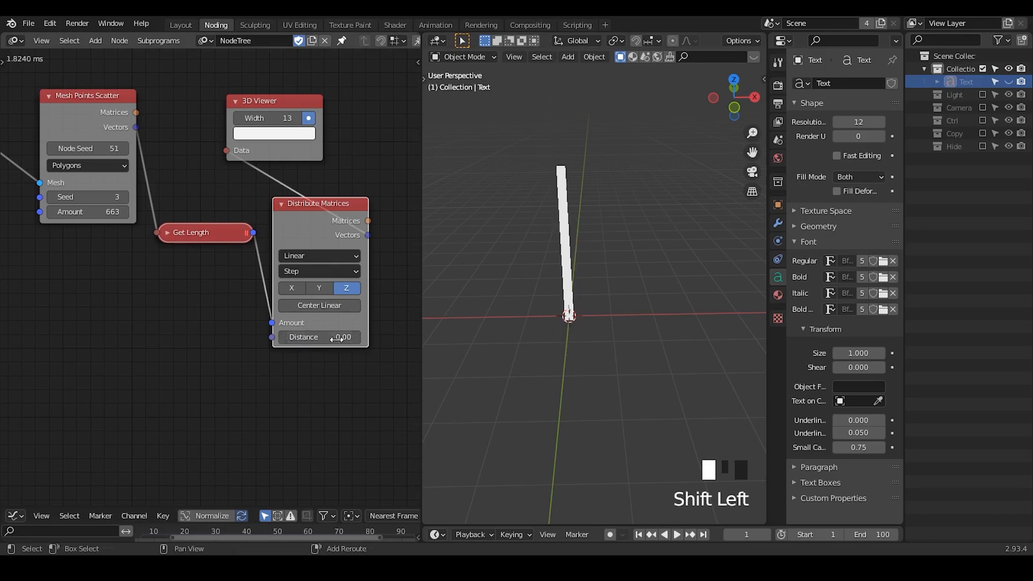
pyautogui.click(321, 276)
pyautogui.click(321, 295)
pyautogui.click(332, 338)
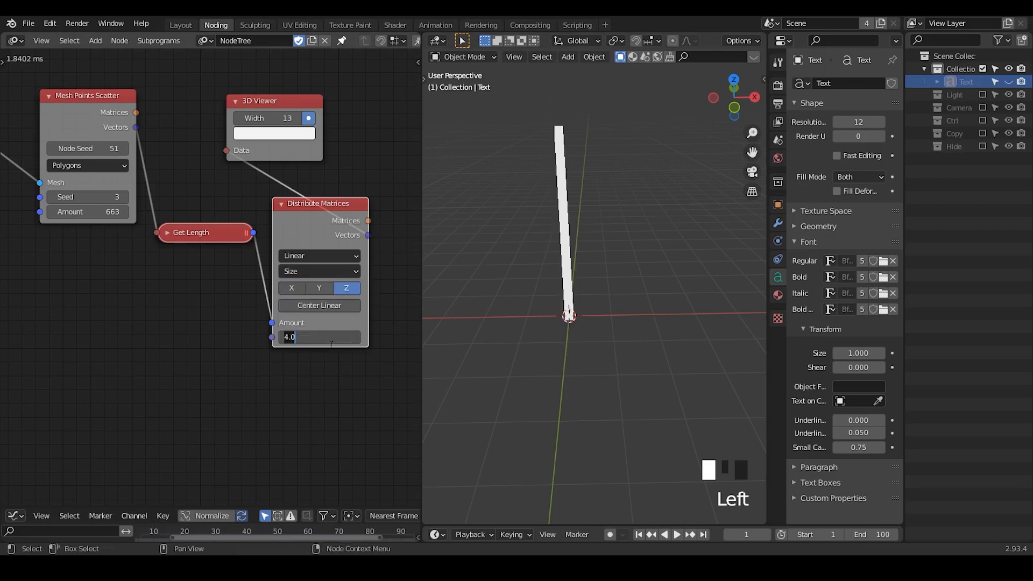
pyautogui.click(332, 345)
pyautogui.moveTo(314, 341); pyautogui.dragTo(317, 341)
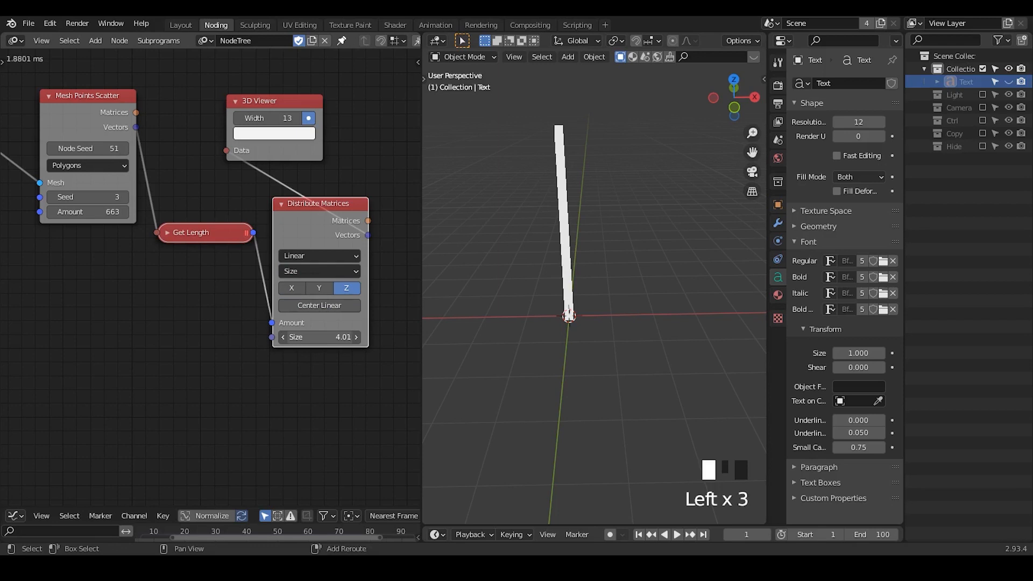
# - Move the 3D Viewer node clear of Distribute Matrices, past its outputs, leaving space between the two nodes
pyautogui.moveTo(278, 105); pyautogui.dragTo(212, 110, button='middle')
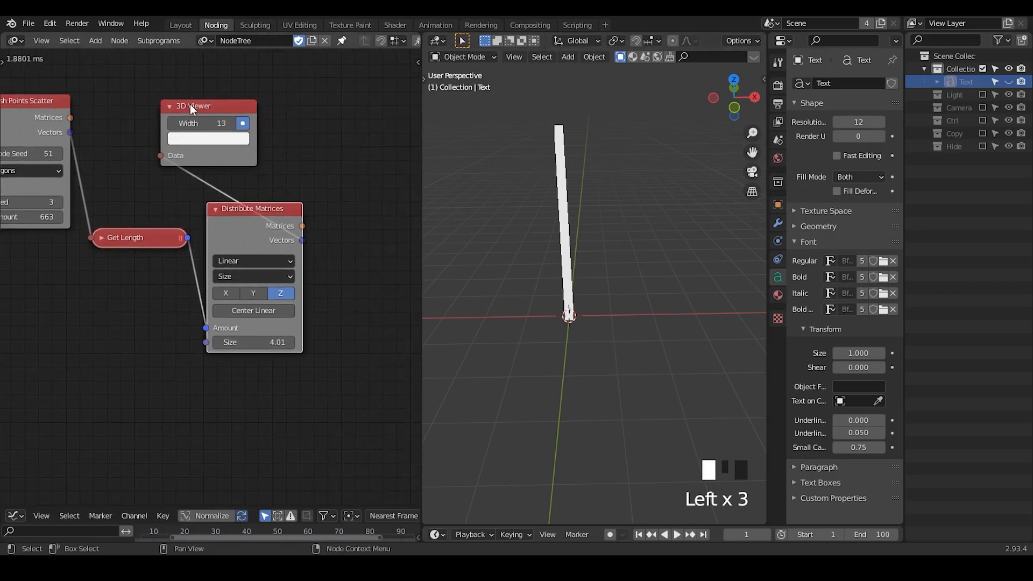
pyautogui.moveTo(190, 105); pyautogui.dragTo(434, 119)
pyautogui.scroll(-2, 335, 242)
pyautogui.moveTo(329, 266); pyautogui.dragTo(270, 240, button='middle')
pyautogui.moveTo(340, 119); pyautogui.dragTo(368, 132)
pyautogui.moveTo(583, 251)
pyautogui.keyDown('shift'); pyautogui.mouseDown(button='middle')
pyautogui.moveTo(599, 231)
pyautogui.moveTo(586, 232)
pyautogui.mouseUp(button='middle'); pyautogui.keyUp('shift')
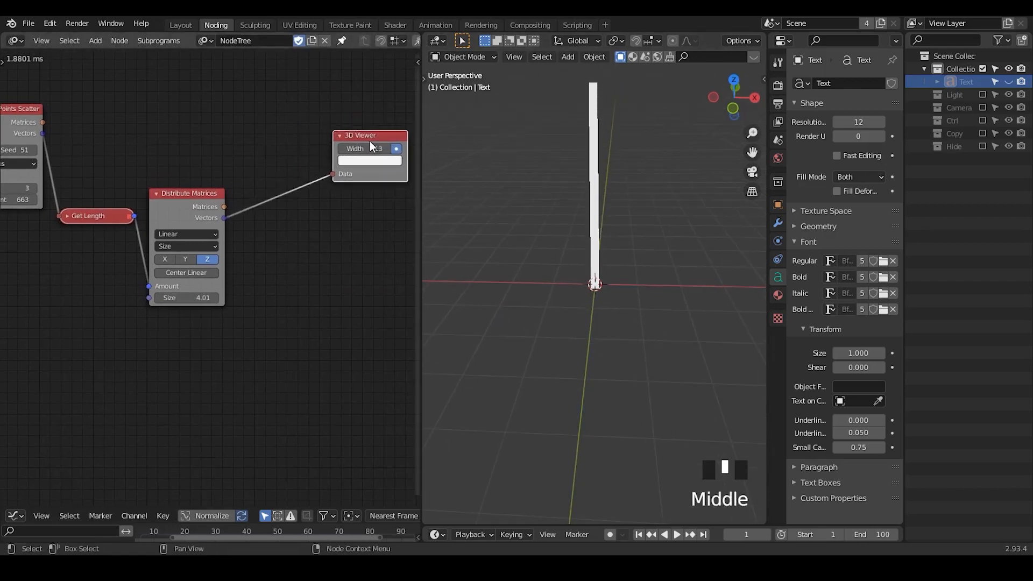
# - Duplicate the 3D Viewer node and feed the copy with the Mesh Points Scatter's Vectors output
pyautogui.hotkey('shift', 'd')
pyautogui.click(183, 110)
pyautogui.moveTo(43, 133); pyautogui.dragTo(144, 118)
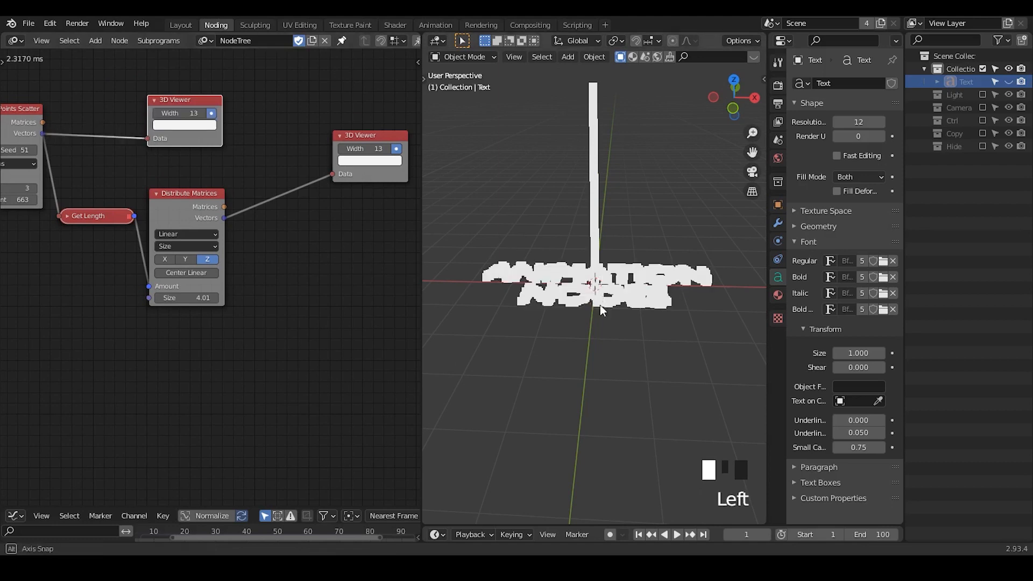
pyautogui.moveTo(599, 304); pyautogui.dragTo(584, 136, button='middle')
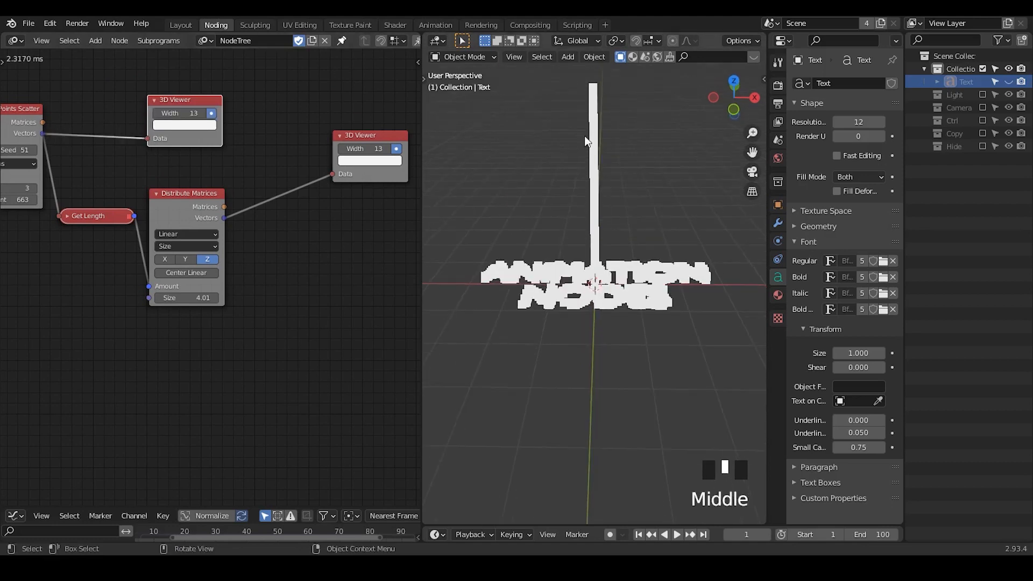
# - Enable the Ctrl collection and select its Controller empty
pyautogui.click(982, 121)
pyautogui.click(925, 122)
pyautogui.click(967, 134)
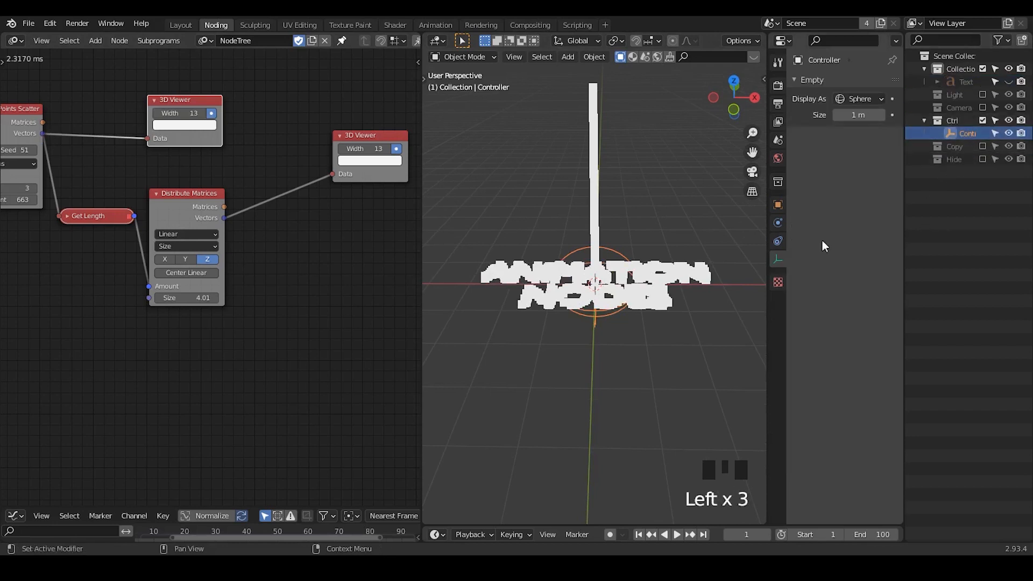
# - Insert a Transform Vector Object subprogram between Distribute Matrices and its 3D Viewer, with the Controller empty as its object
pyautogui.hotkey('ctrl', 'a')
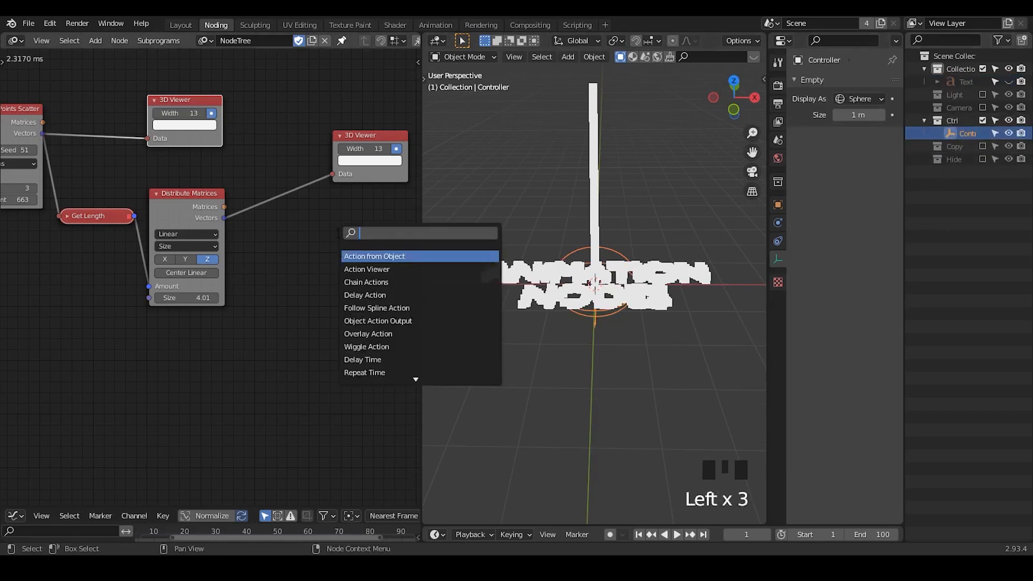
pyautogui.write('transform vec')
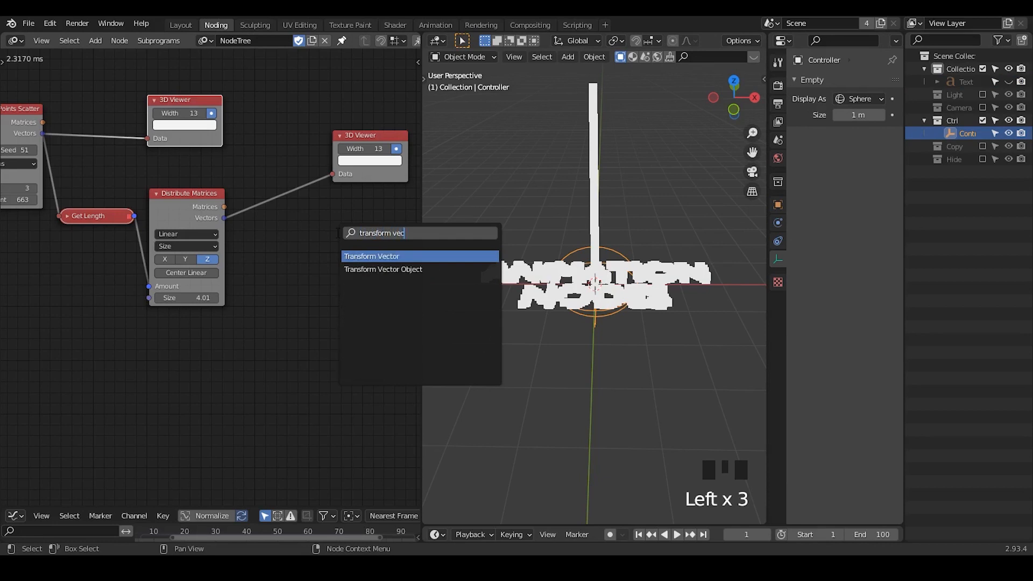
pyautogui.press('Down')
pyautogui.press('Return')
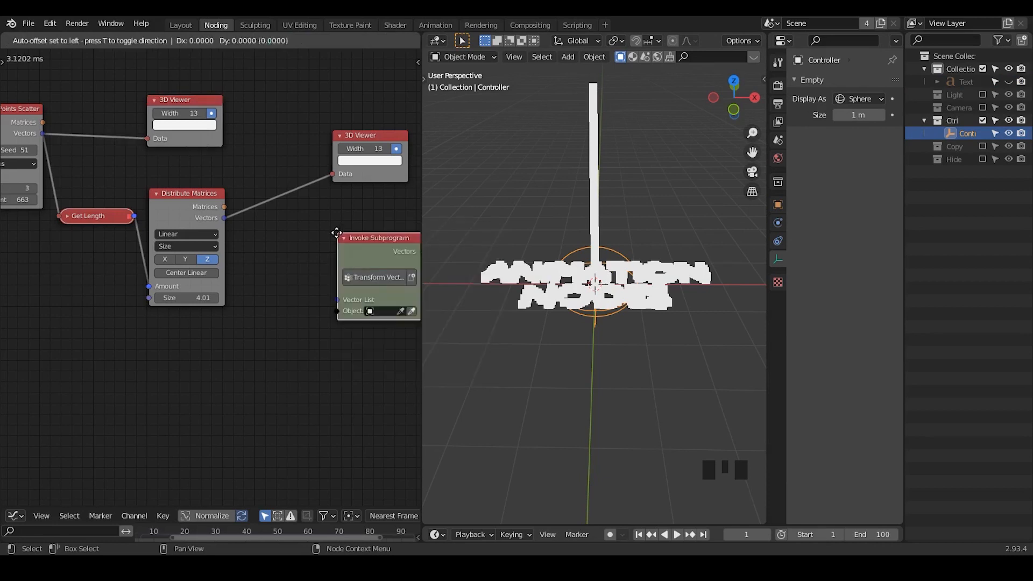
pyautogui.click(267, 240)
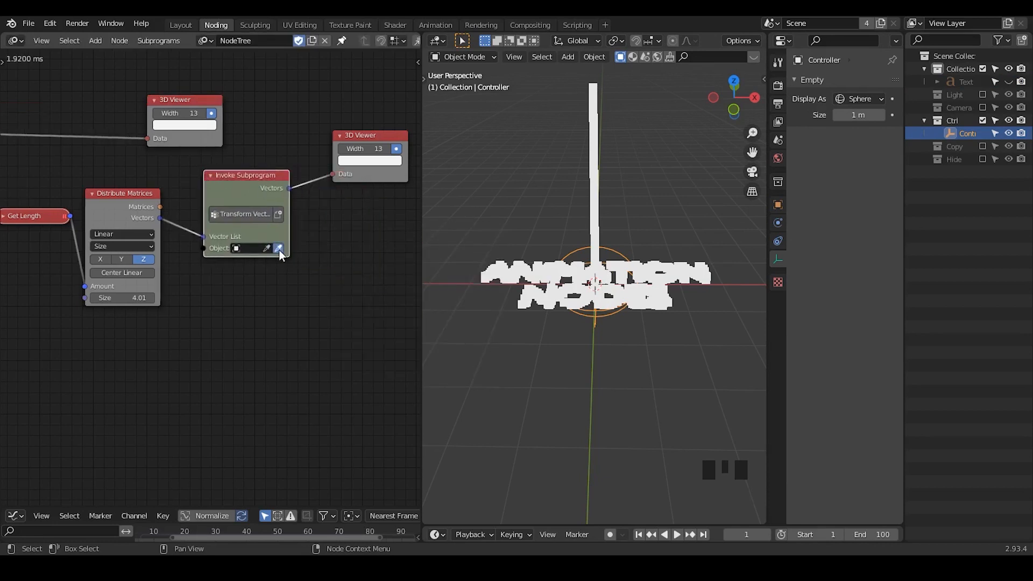
pyautogui.click(278, 248)
# - Move the Controller empty along Y and then sideways to shift the vertical line of points away from the text
pyautogui.click(928, 137)
pyautogui.press('g')
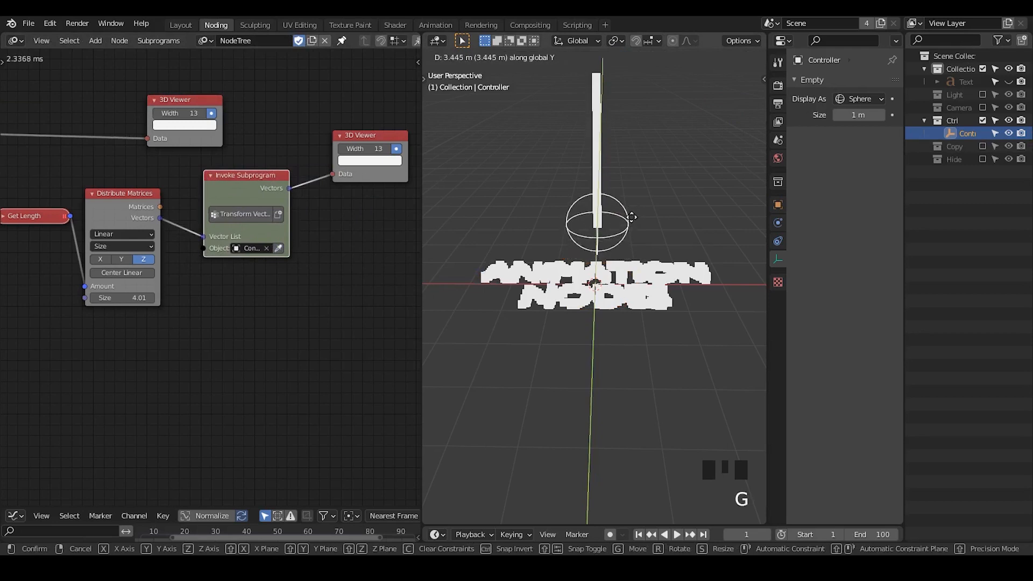
pyautogui.click(629, 222)
pyautogui.press('g')
pyautogui.click(674, 221)
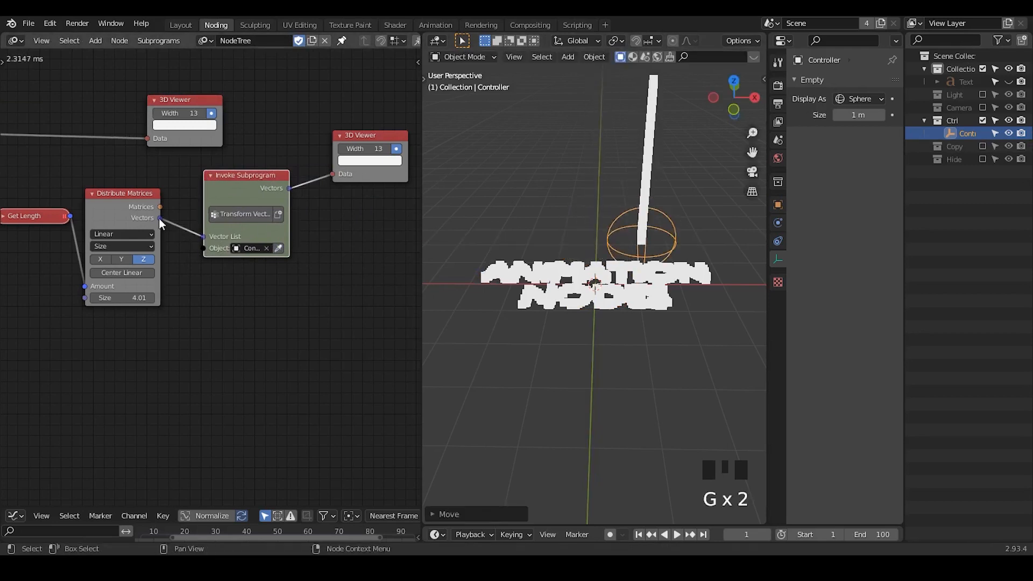
pyautogui.click(177, 208)
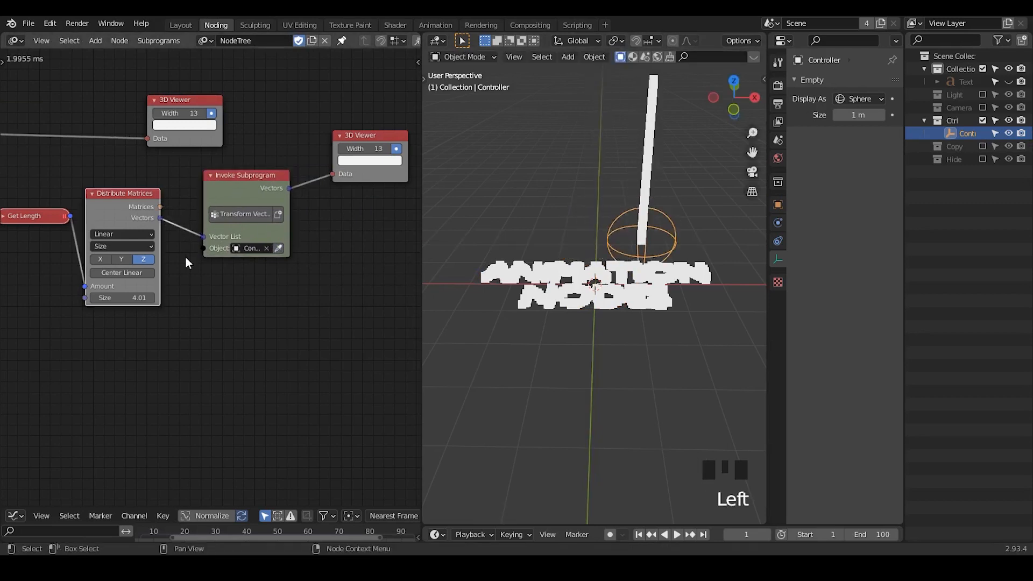
pyautogui.moveTo(185, 256); pyautogui.dragTo(223, 231, button='middle')
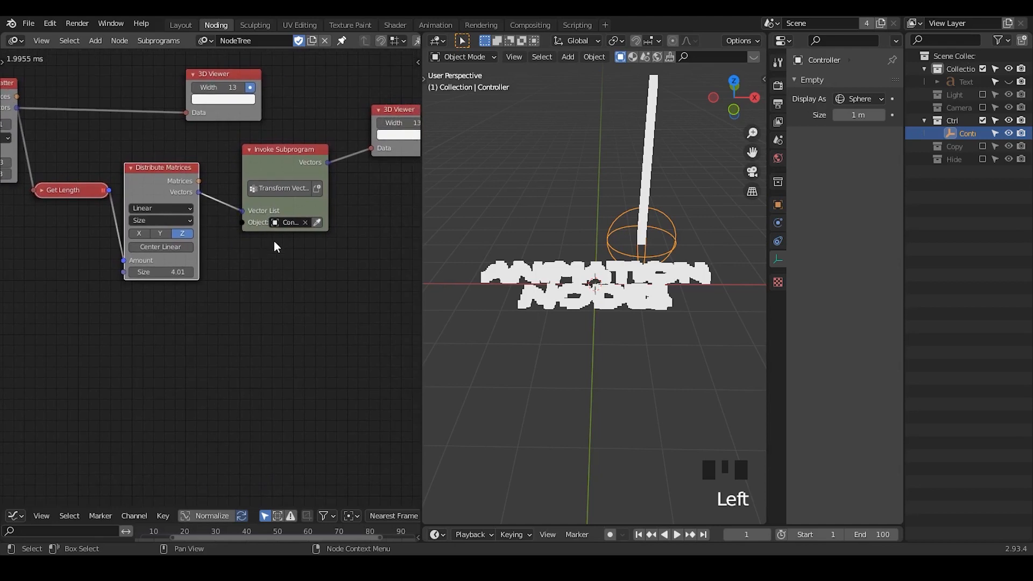
pyautogui.moveTo(284, 261); pyautogui.dragTo(304, 265, button='middle')
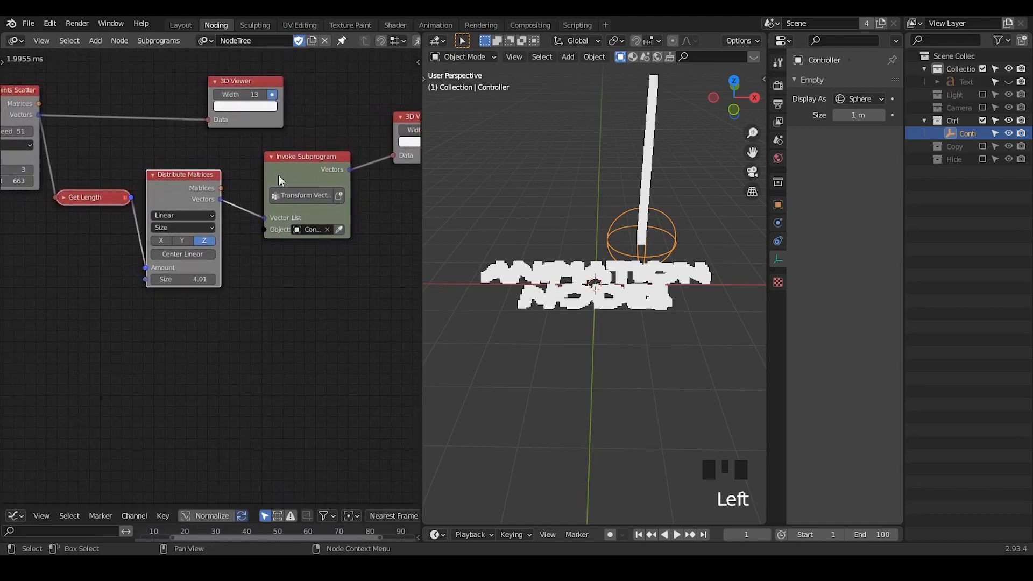
pyautogui.moveTo(279, 173); pyautogui.dragTo(279, 167)
pyautogui.click(219, 192)
pyautogui.moveTo(220, 191); pyautogui.dragTo(236, 192)
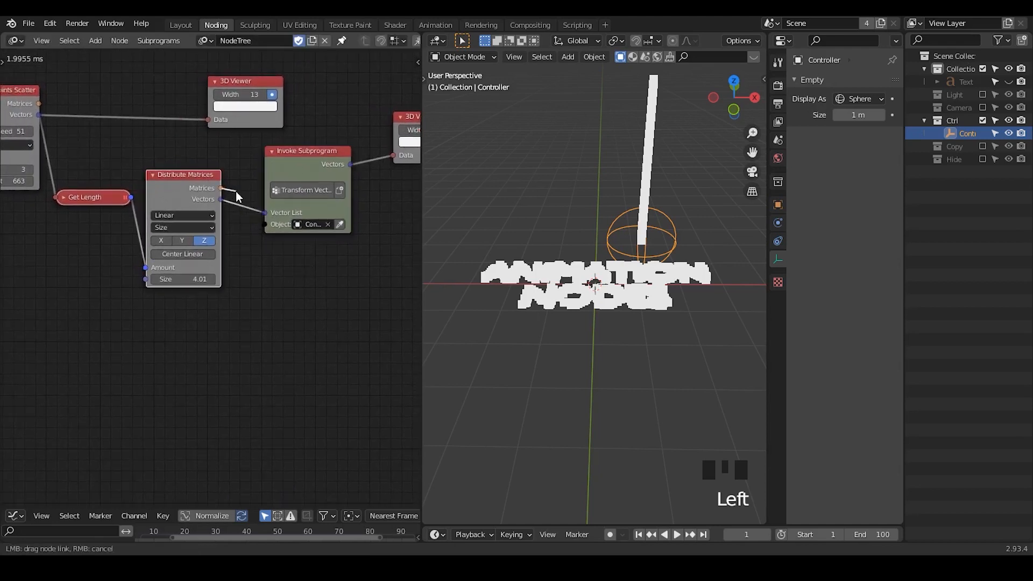
# - Move the Controller empty slightly farther back along the Y axis
pyautogui.click(633, 233)
pyautogui.press('g')
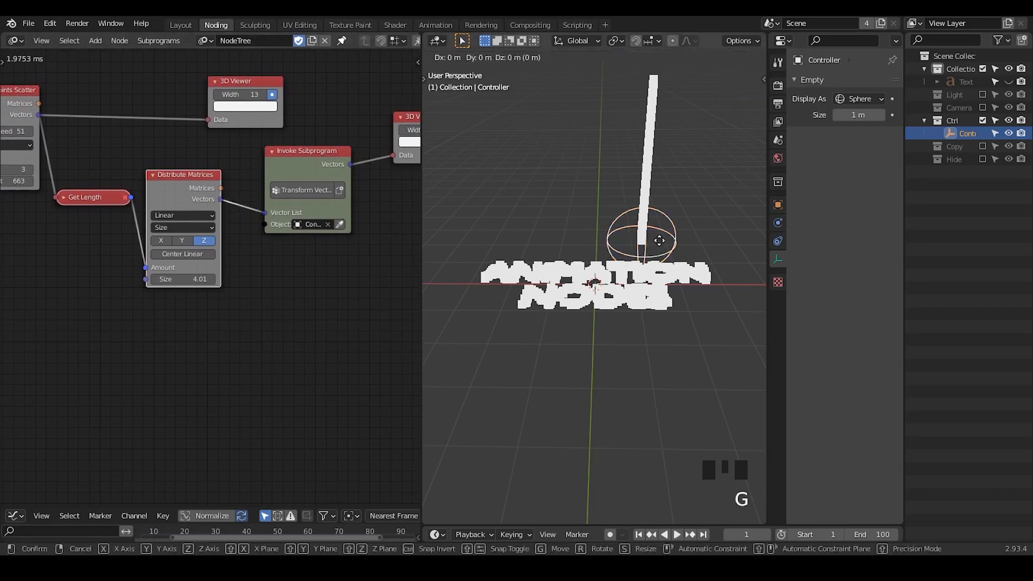
pyautogui.press('y')
pyautogui.click(659, 228)
# - Widen the node editor against the 3D viewport and bring the Mesh Points Scatter node fully into sight
pyautogui.moveTo(224, 188); pyautogui.dragTo(250, 182)
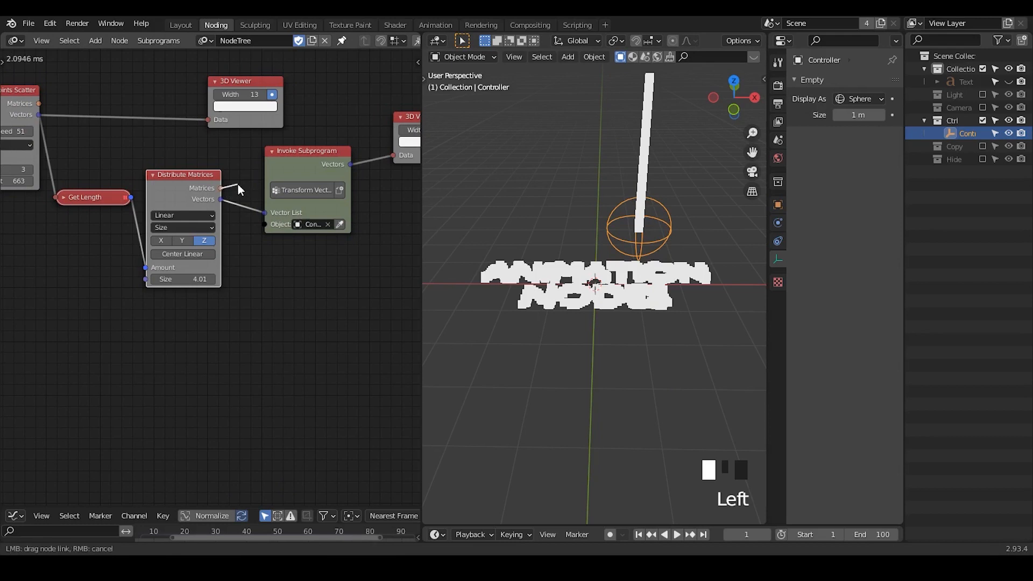
pyautogui.click(423, 186)
pyautogui.moveTo(422, 186); pyautogui.dragTo(484, 189)
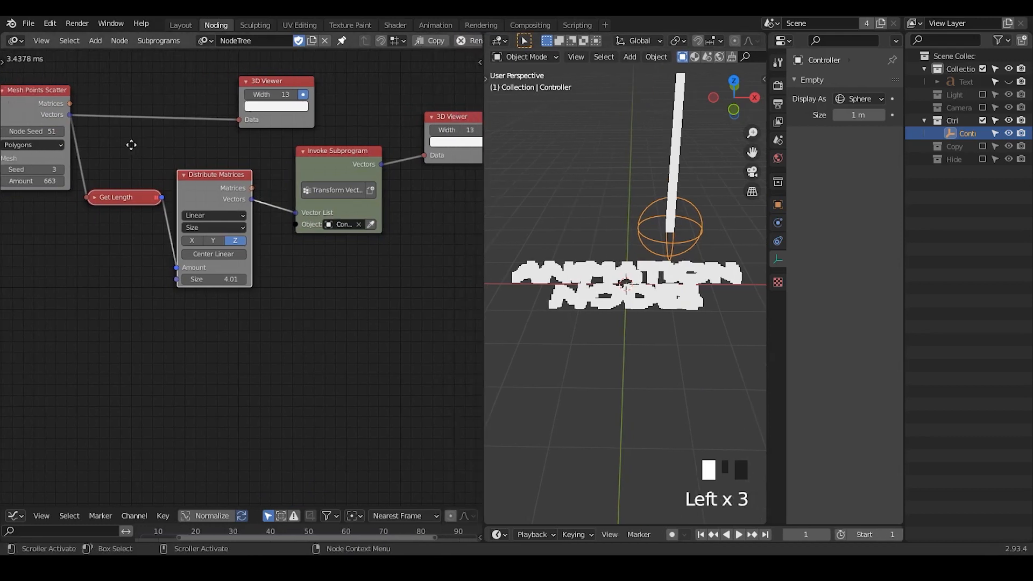
pyautogui.moveTo(131, 144); pyautogui.dragTo(201, 162, button='middle')
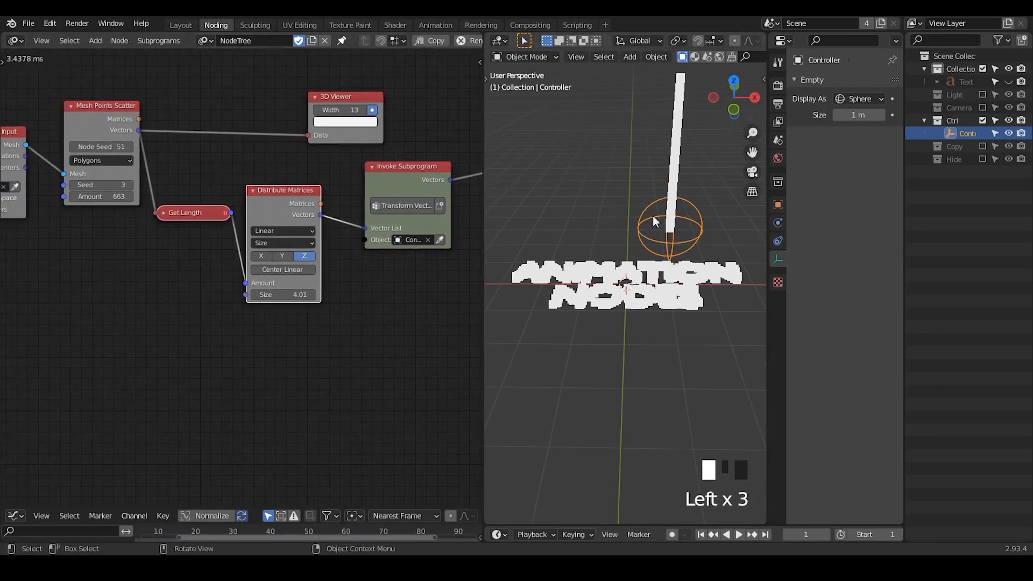
pyautogui.keyDown('ctrl'); pyautogui.moveTo(678, 200); pyautogui.dragTo(676, 139, button='middle'); pyautogui.keyUp('ctrl')
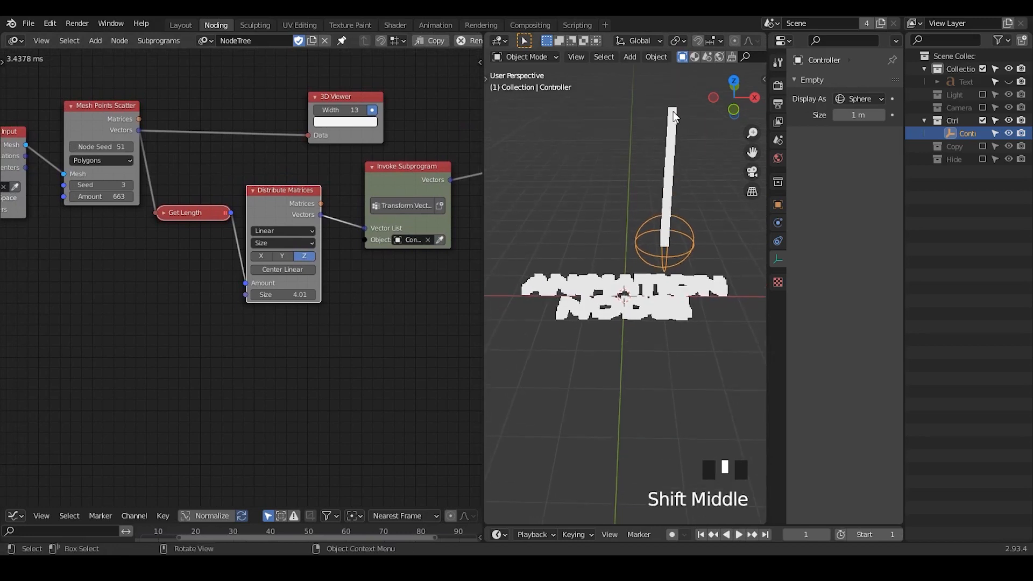
pyautogui.moveTo(679, 114)
pyautogui.mouseDown()
pyautogui.moveTo(677, 100)
pyautogui.moveTo(658, 119)
pyautogui.mouseUp()
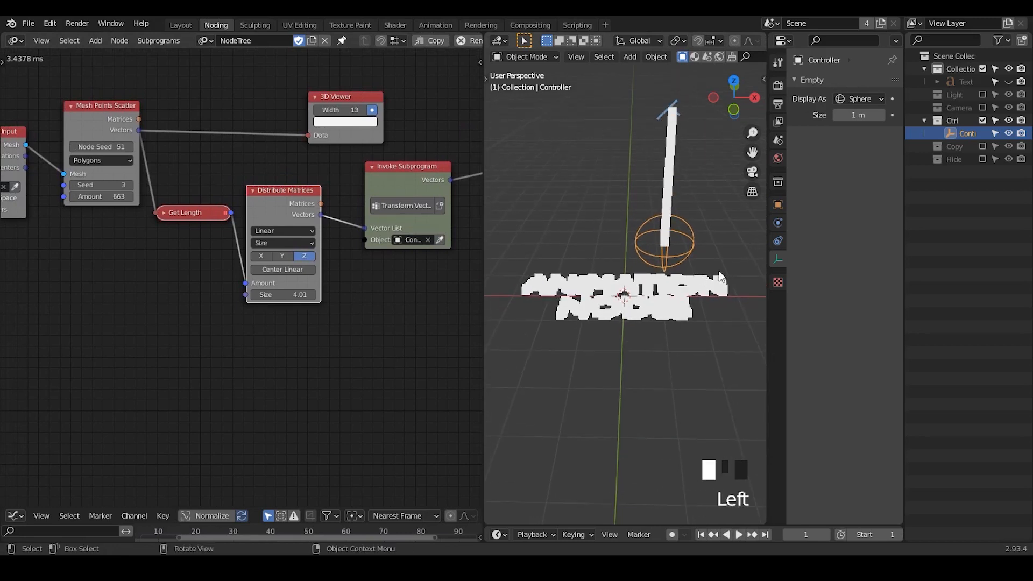
pyautogui.moveTo(667, 103); pyautogui.dragTo(700, 286, button='right')
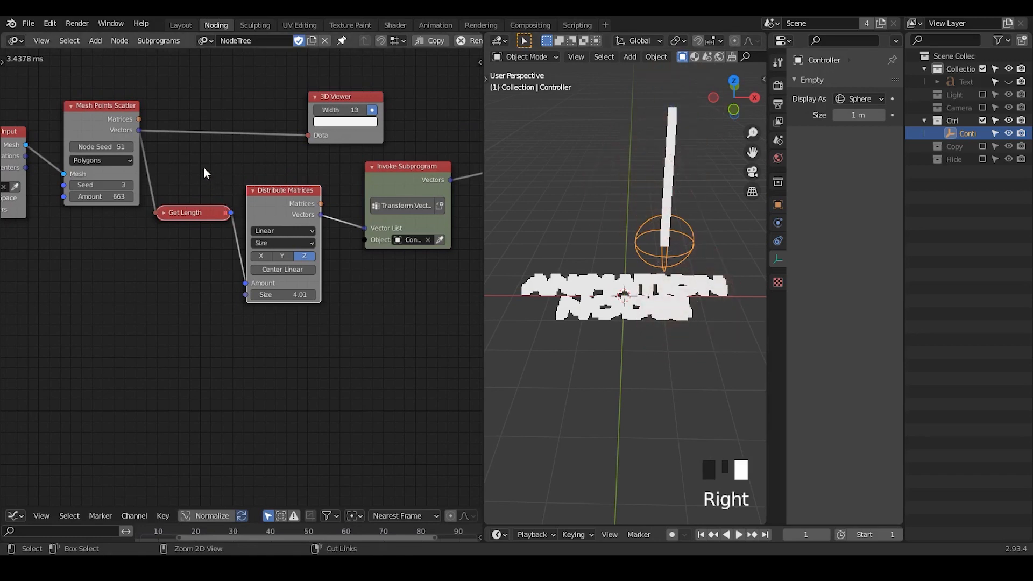
pyautogui.hotkey('ctrl', 'a')
pyautogui.press('Escape')
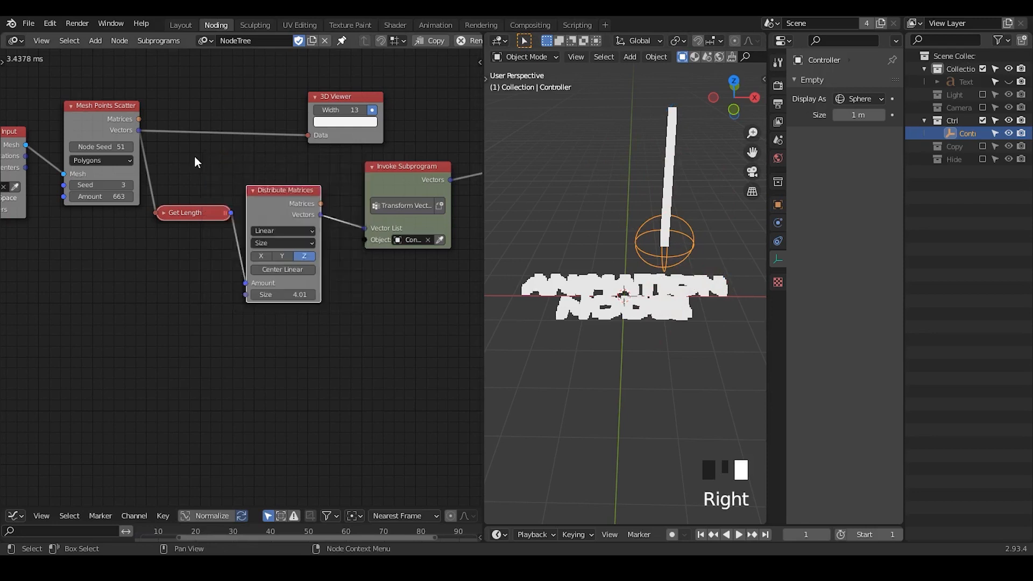
# - Create a loop through the Mesh Points Scatter's Vectors and place its Loop Input node below the node chain
pyautogui.click(106, 124)
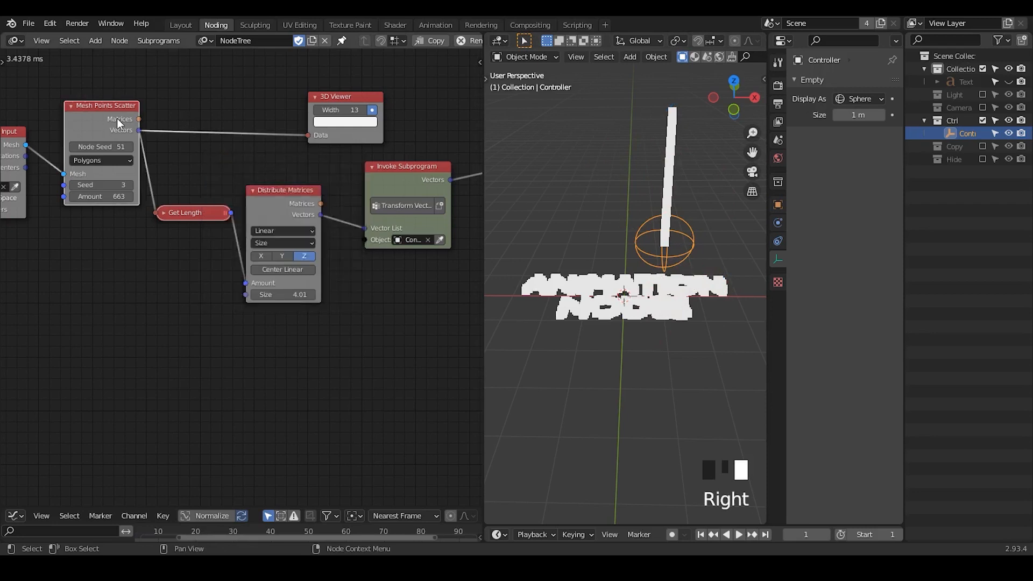
pyautogui.press('w')
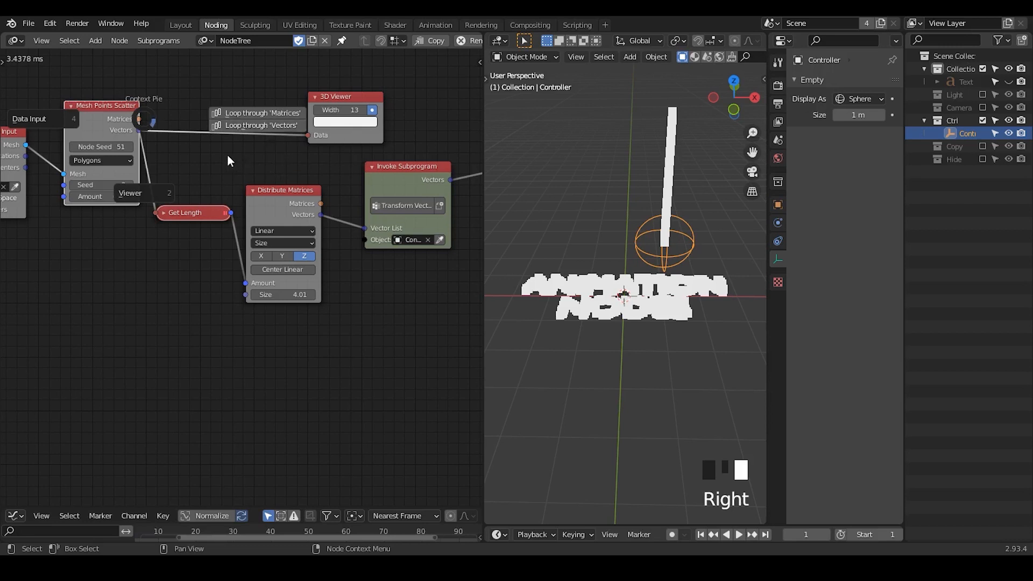
pyautogui.rightClick(153, 134)
pyautogui.press('w')
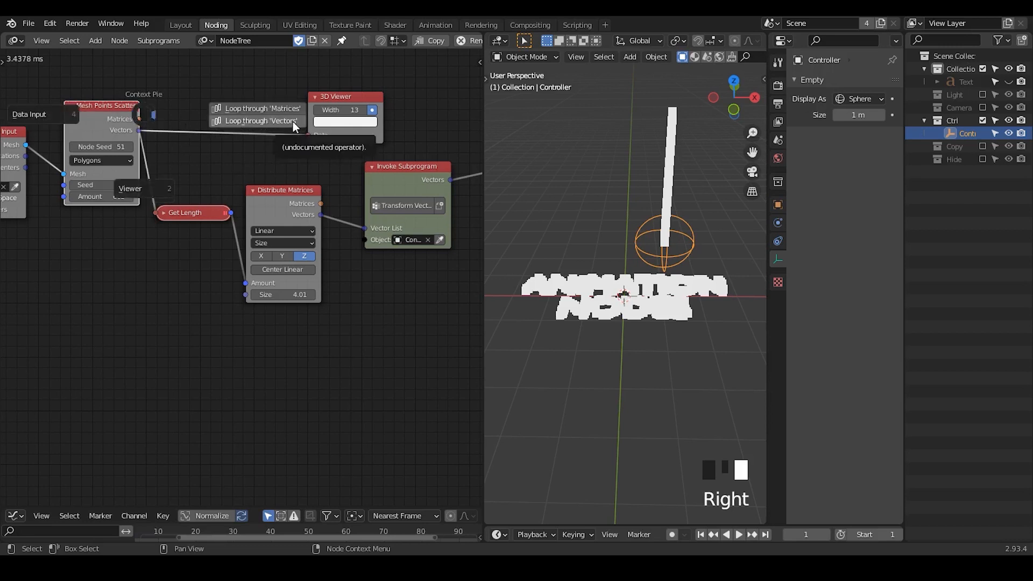
pyautogui.rightClick(168, 126)
pyautogui.rightClick(111, 123)
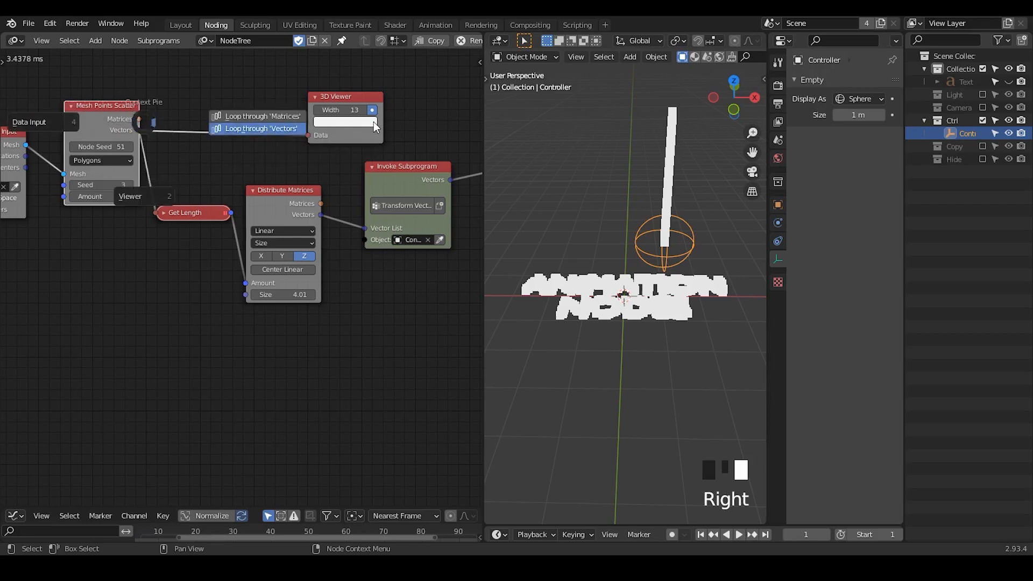
pyautogui.click(299, 164)
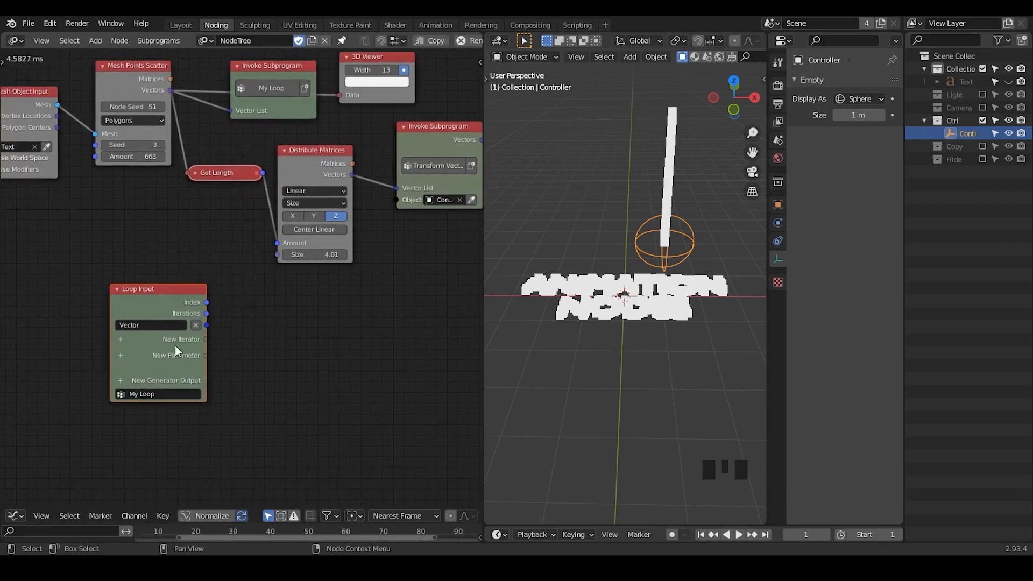
# - Add a second iterator of type Vector List to the Loop Input node
pyautogui.click(121, 341)
pyautogui.write('vector')
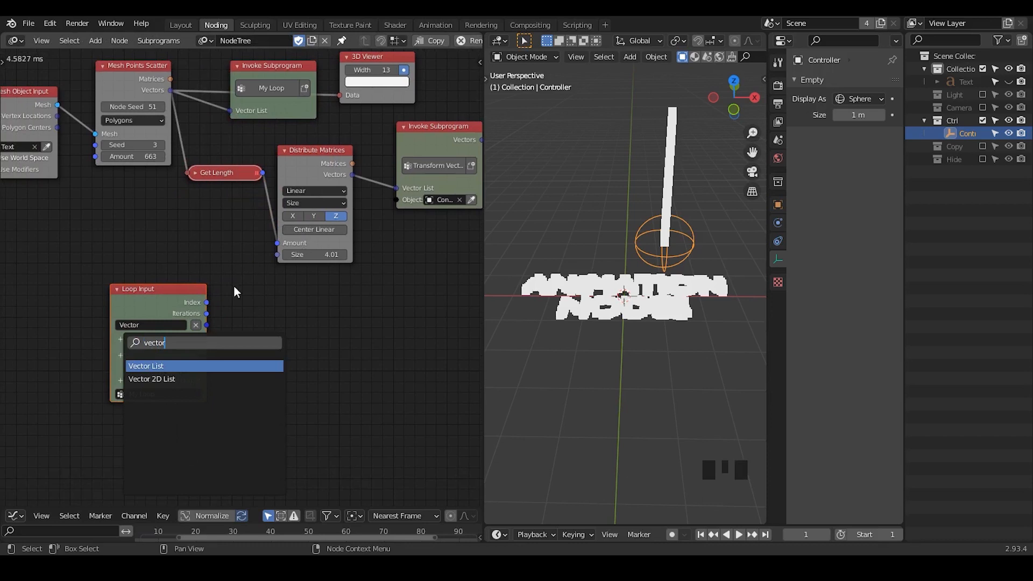
pyautogui.press('Return')
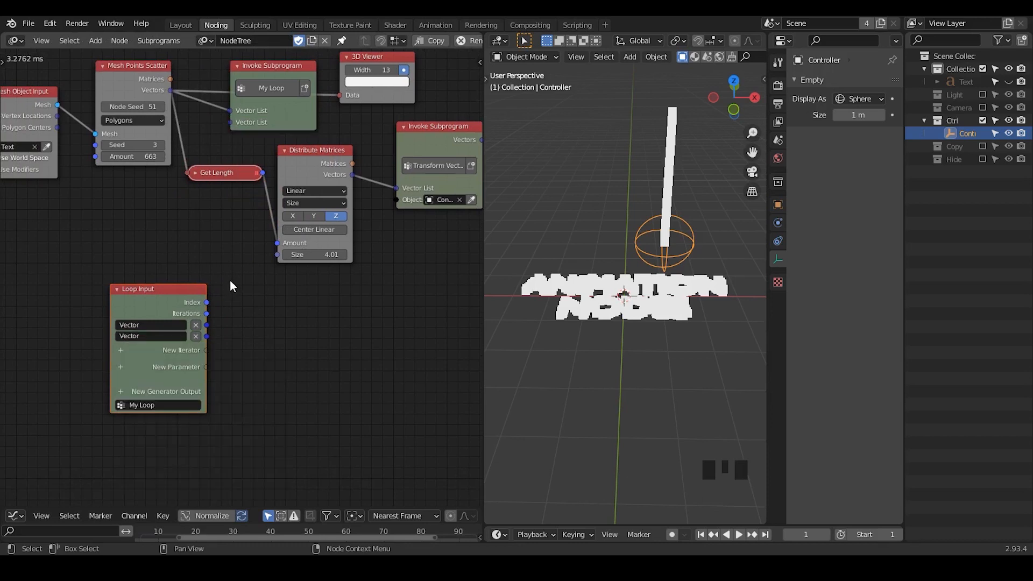
# - Move the My Loop invoke node above the second 3D Viewer and connect the transformed Vectors to its second Vector List input
pyautogui.moveTo(209, 327); pyautogui.dragTo(54, 379, button='middle')
pyautogui.moveTo(103, 128); pyautogui.dragTo(431, 82)
pyautogui.moveTo(328, 193); pyautogui.dragTo(404, 129)
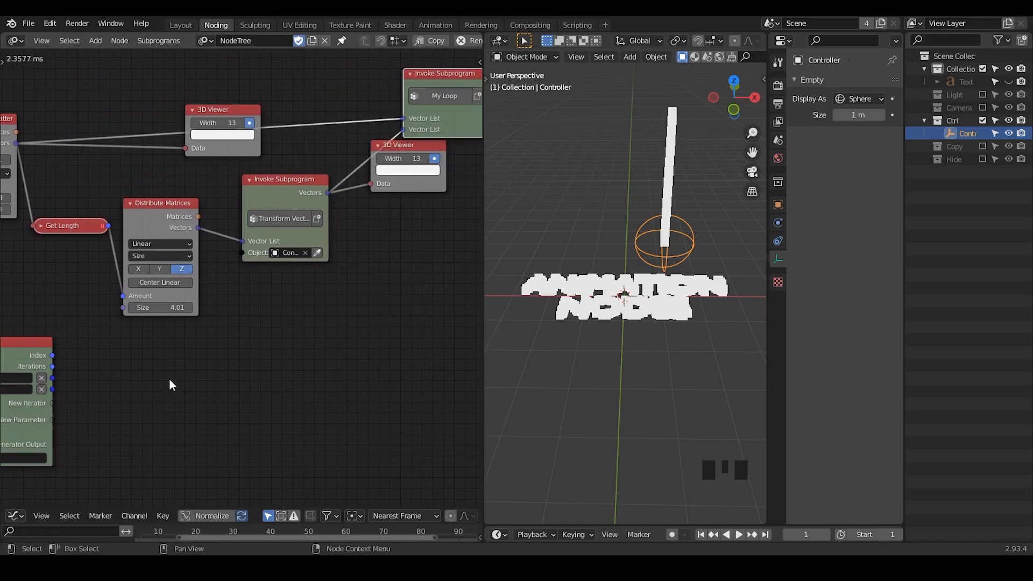
# - Move the Loop Input node slightly lower beneath the node chain and open the node search beside it
pyautogui.moveTo(169, 379); pyautogui.dragTo(271, 265, button='middle')
pyautogui.moveTo(122, 235); pyautogui.dragTo(105, 279)
pyautogui.moveTo(261, 309); pyautogui.dragTo(299, 250, button='middle')
pyautogui.keyDown('ctrl'); pyautogui.moveTo(300, 291); pyautogui.dragTo(292, 216, button='middle'); pyautogui.keyUp('ctrl')
pyautogui.hotkey('ctrl', 'a')
pyautogui.write('spline')
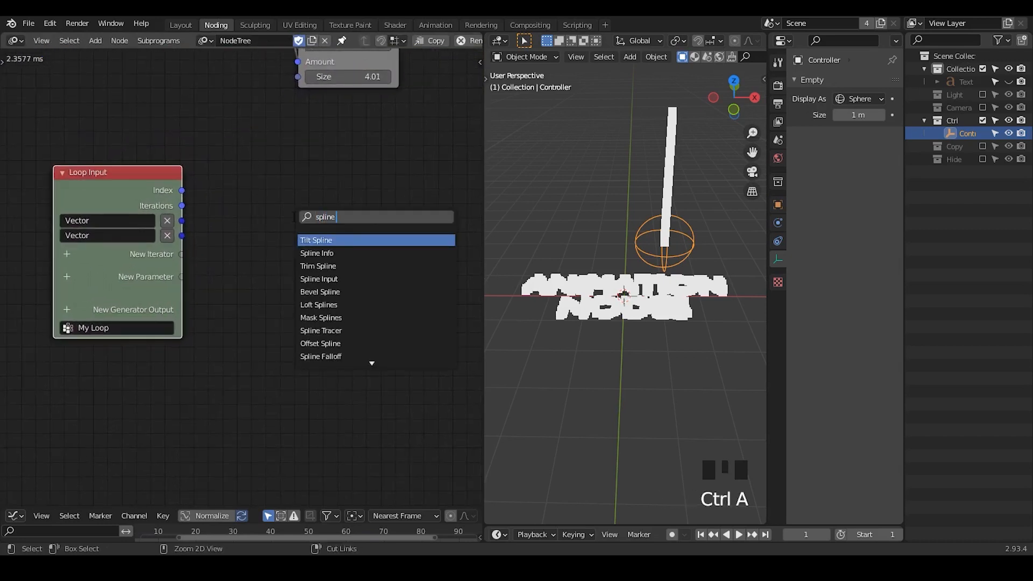
pyautogui.press('BackSpace')
pyautogui.press('BackSpace')
pyautogui.press('BackSpace')
pyautogui.press('BackSpace')
pyautogui.press('BackSpace')
pyautogui.press('BackSpace')
# - Add a Create Vector List node beside the Loop Input node and connect both loop Vector outputs to its Element inputs
pyautogui.write('creat')
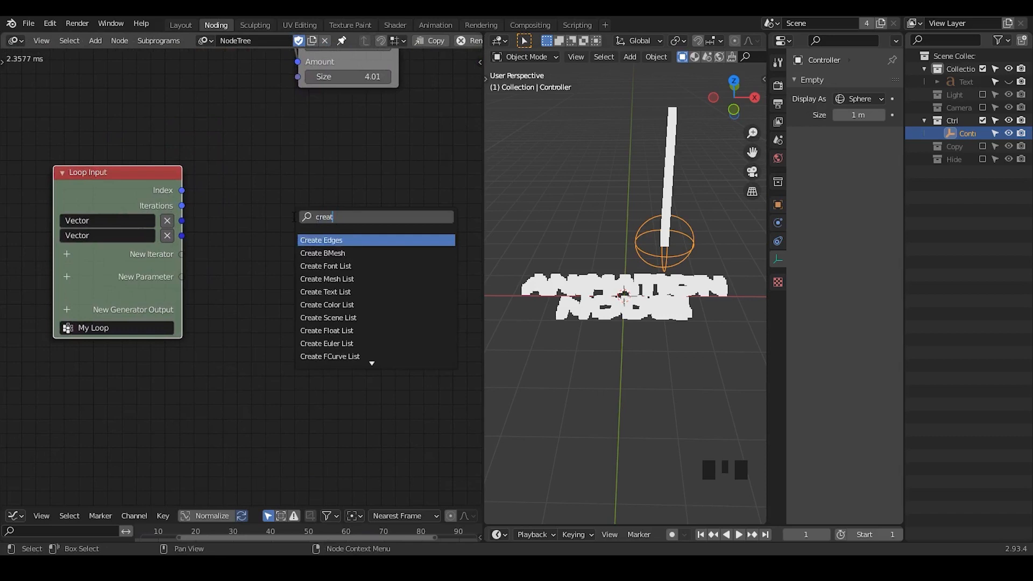
pyautogui.write('e vector')
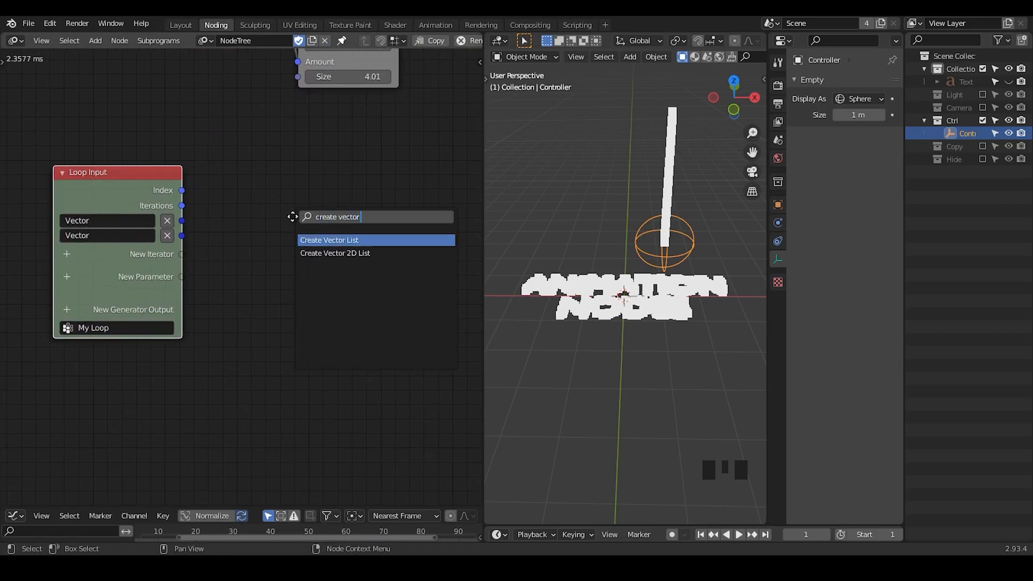
pyautogui.press('Return')
pyautogui.click(281, 133)
pyautogui.moveTo(182, 221); pyautogui.dragTo(273, 227)
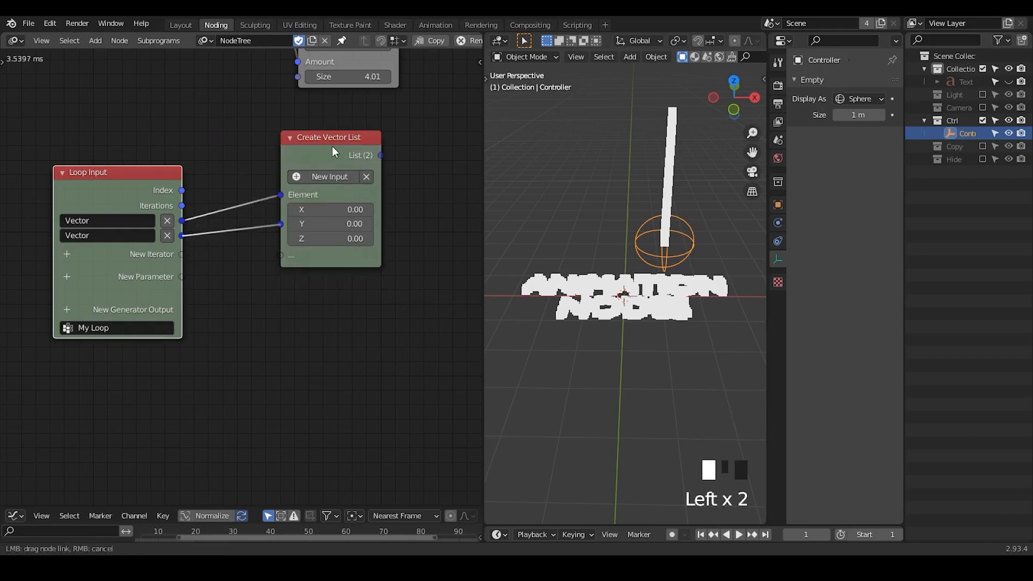
pyautogui.moveTo(327, 148); pyautogui.dragTo(293, 179)
pyautogui.click(293, 180)
# - Add a Spline from Points node after Create Vector List and connect the list output to its Points input
pyautogui.moveTo(410, 185); pyautogui.dragTo(310, 172, button='middle')
pyautogui.hotkey('ctrl', 'a')
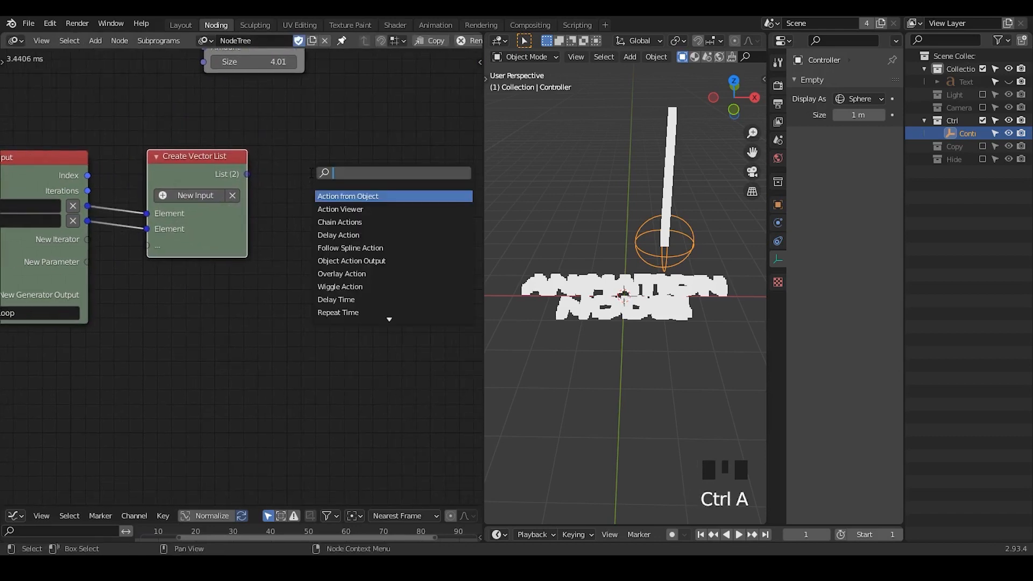
pyautogui.write('spline forma')
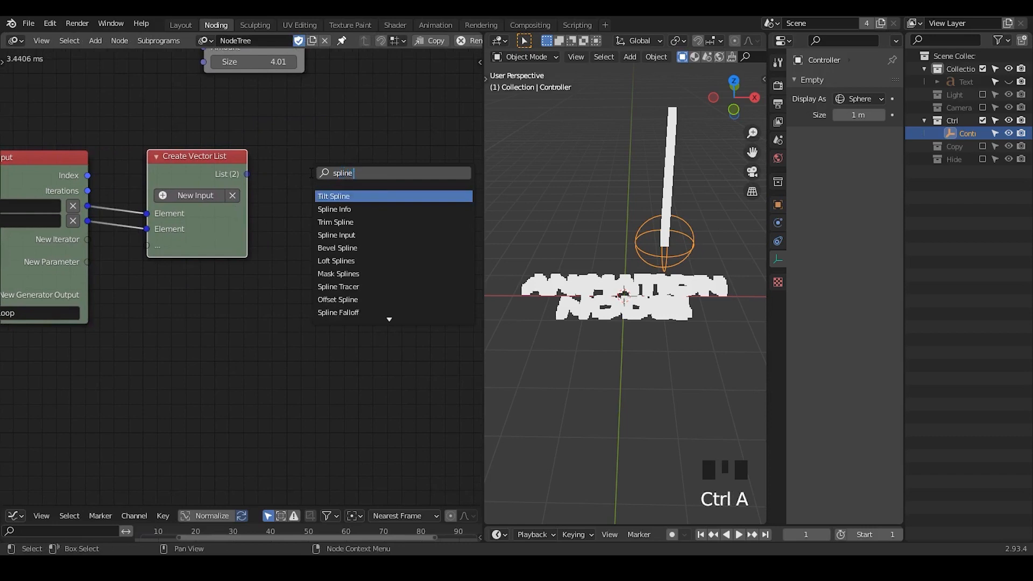
pyautogui.press('BackSpace')
pyautogui.press('BackSpace')
pyautogui.press('BackSpace')
pyautogui.press('BackSpace')
pyautogui.press('BackSpace')
pyautogui.write('from poin')
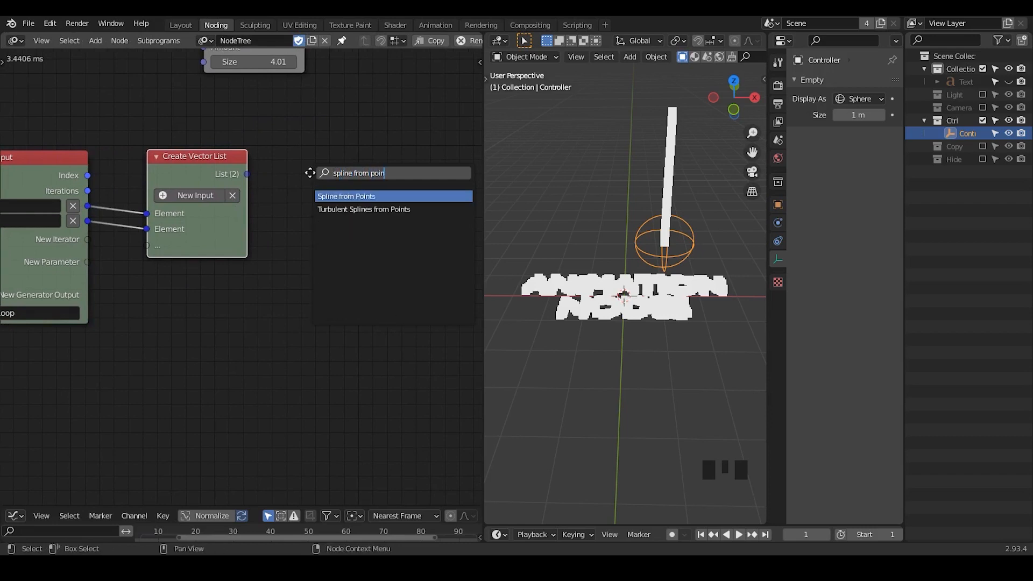
pyautogui.press('Return')
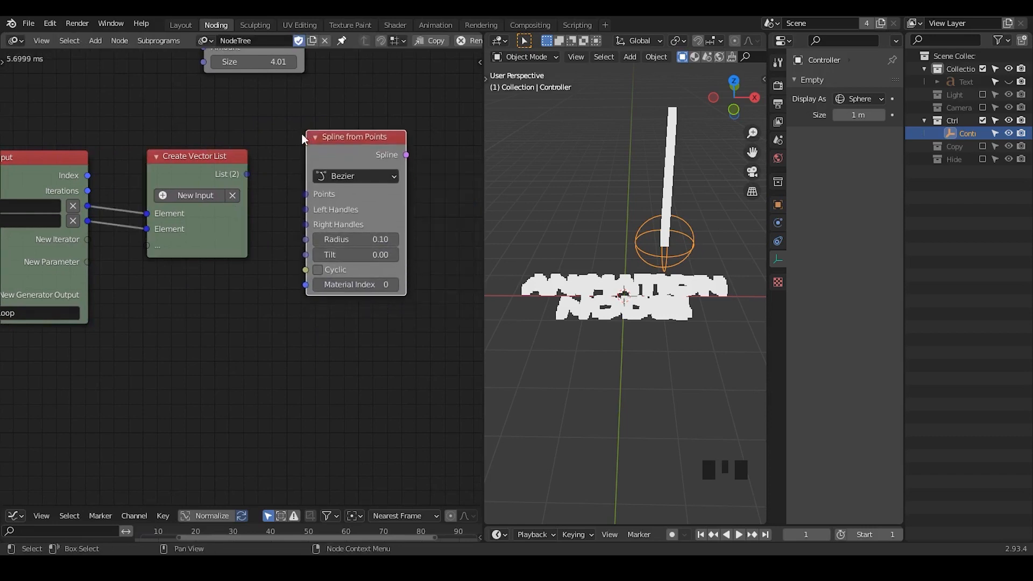
pyautogui.click(301, 134)
pyautogui.moveTo(246, 172); pyautogui.dragTo(312, 196)
pyautogui.moveTo(360, 156); pyautogui.dragTo(336, 156)
# - Add an Evaluate Spline node after Spline from Points and connect the Spline output to its spline input
pyautogui.moveTo(396, 237); pyautogui.dragTo(270, 212, button='middle')
pyautogui.hotkey('ctrl', 'a')
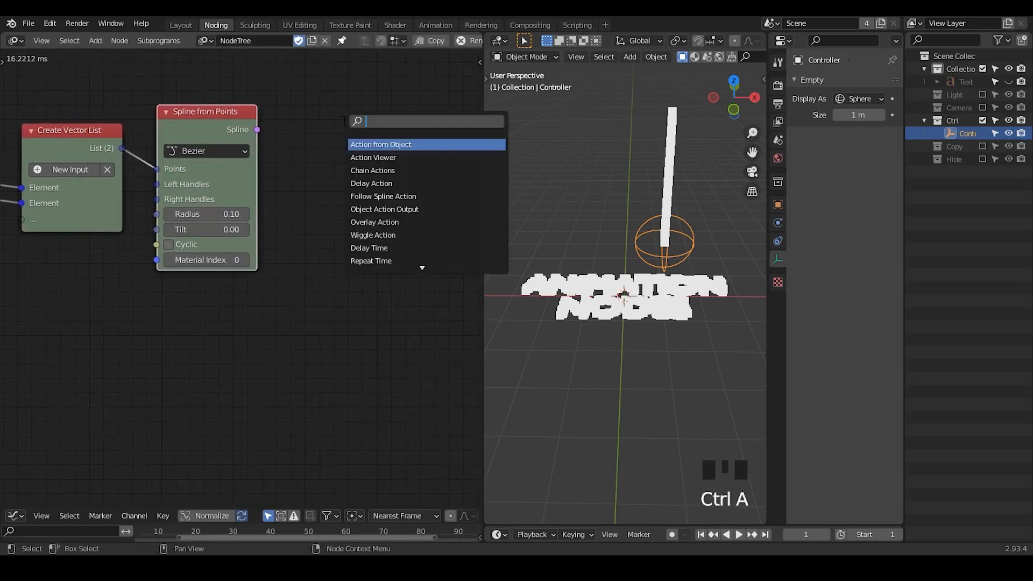
pyautogui.write('eva')
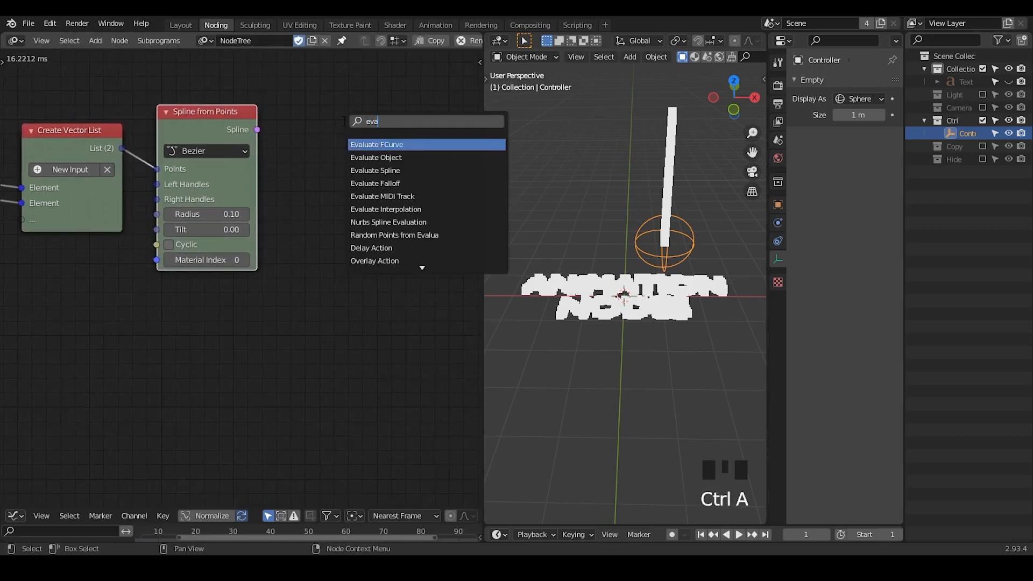
pyautogui.write('lute spline')
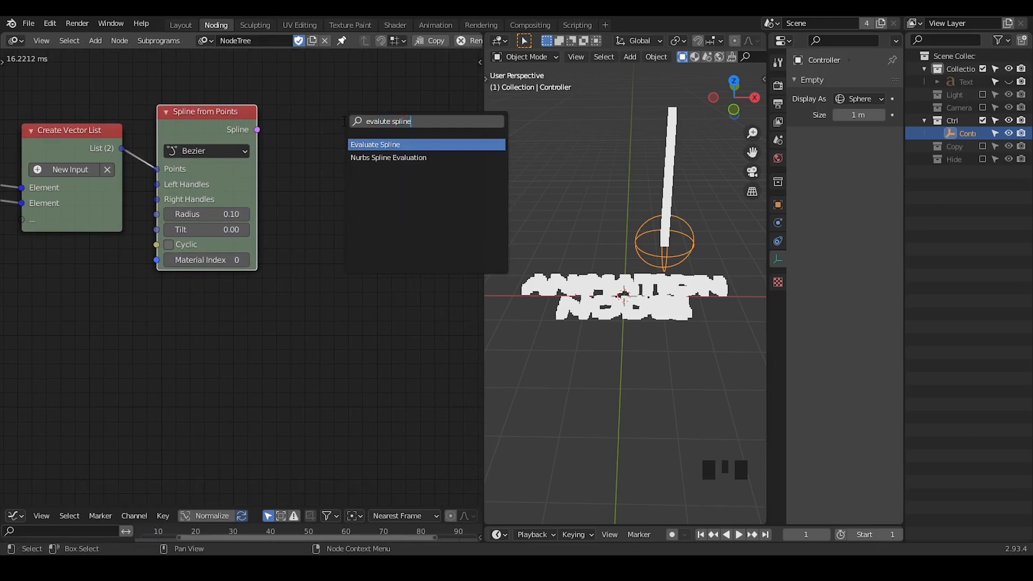
pyautogui.press('Return')
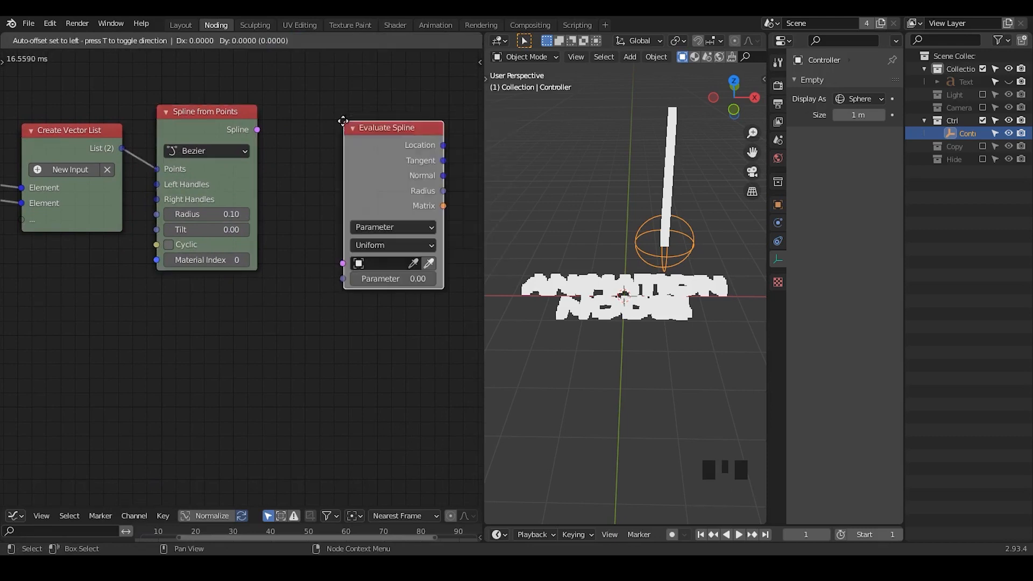
pyautogui.click(257, 132)
pyautogui.moveTo(257, 133); pyautogui.dragTo(374, 215)
# - Set the Evaluate Spline node's evaluation type to Range Count with an amount of 25
pyautogui.click(373, 212)
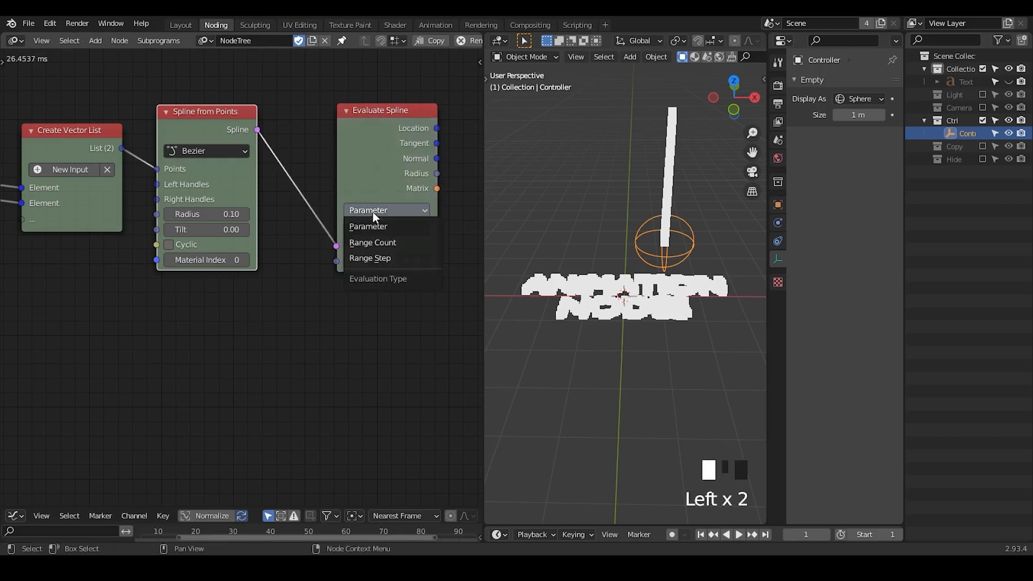
pyautogui.click(376, 242)
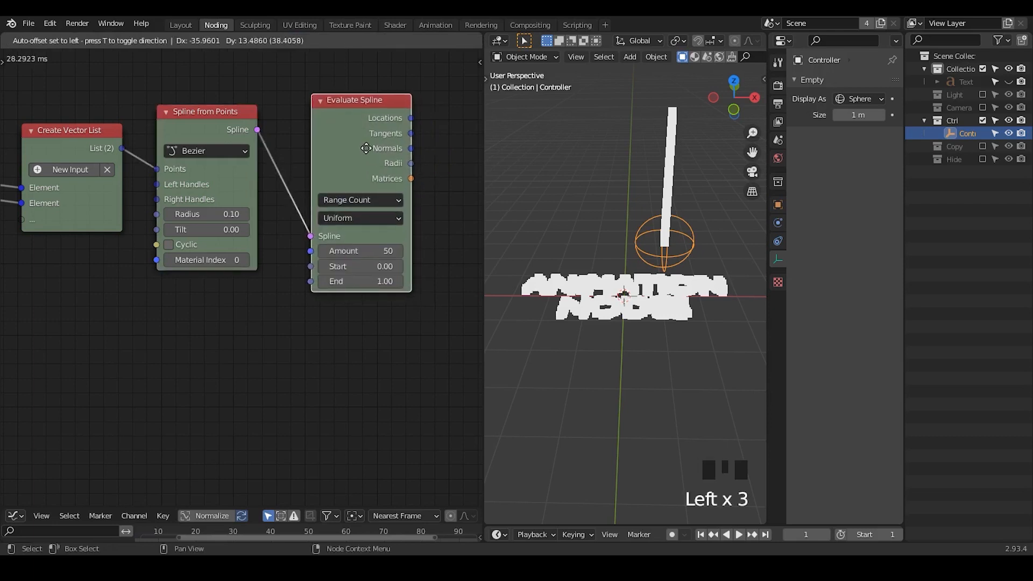
pyautogui.click(371, 251)
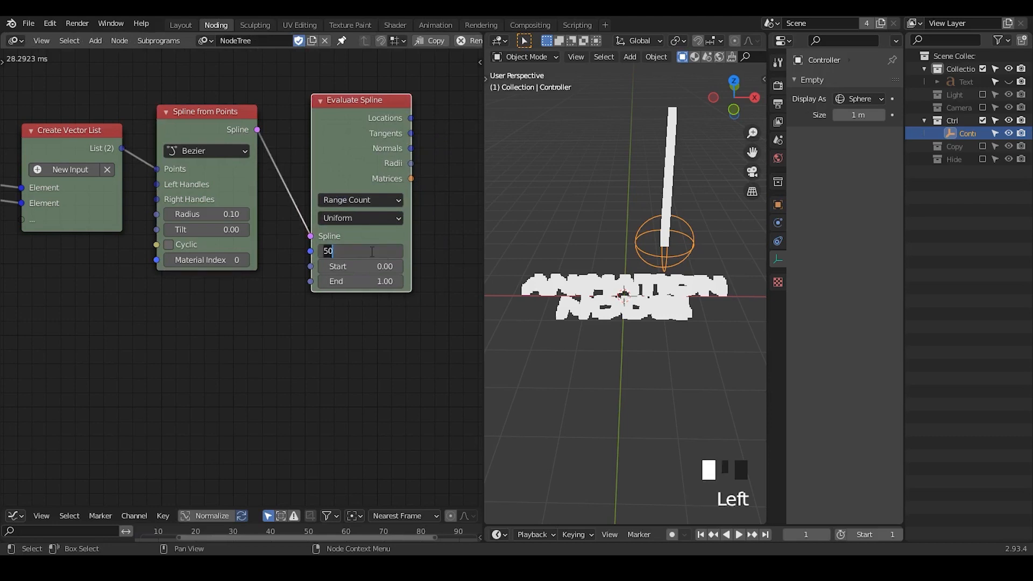
pyautogui.write('25')
pyautogui.press('Return')
# - Set the Evaluate Spline node's evaluation type to Range Step with a step of 0.4
pyautogui.keyDown('ctrl'); pyautogui.moveTo(359, 226); pyautogui.dragTo(279, 243, button='middle'); pyautogui.keyUp('ctrl')
pyautogui.moveTo(260, 138); pyautogui.dragTo(260, 147)
pyautogui.click(244, 205)
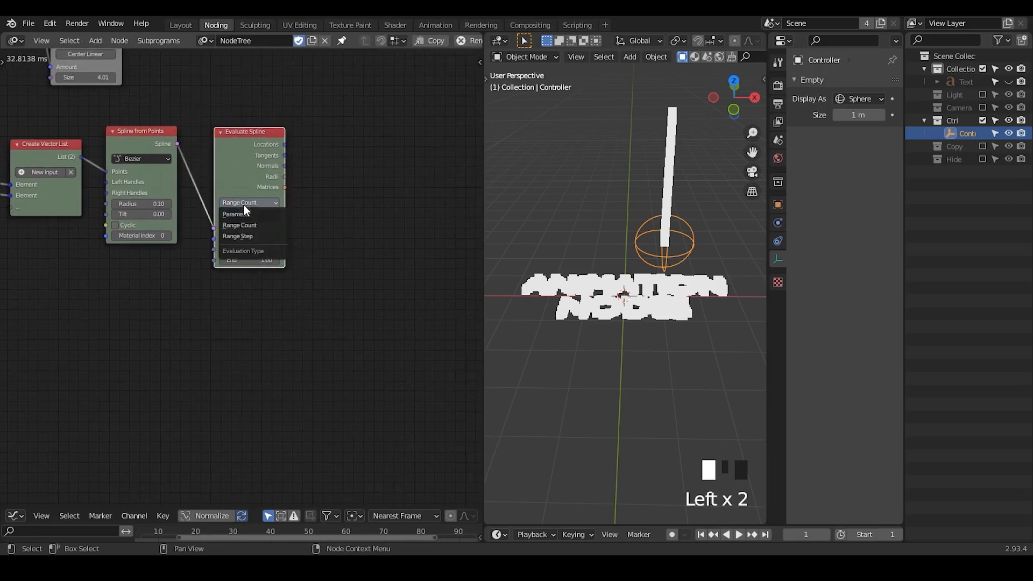
pyautogui.click(259, 237)
pyautogui.click(250, 226)
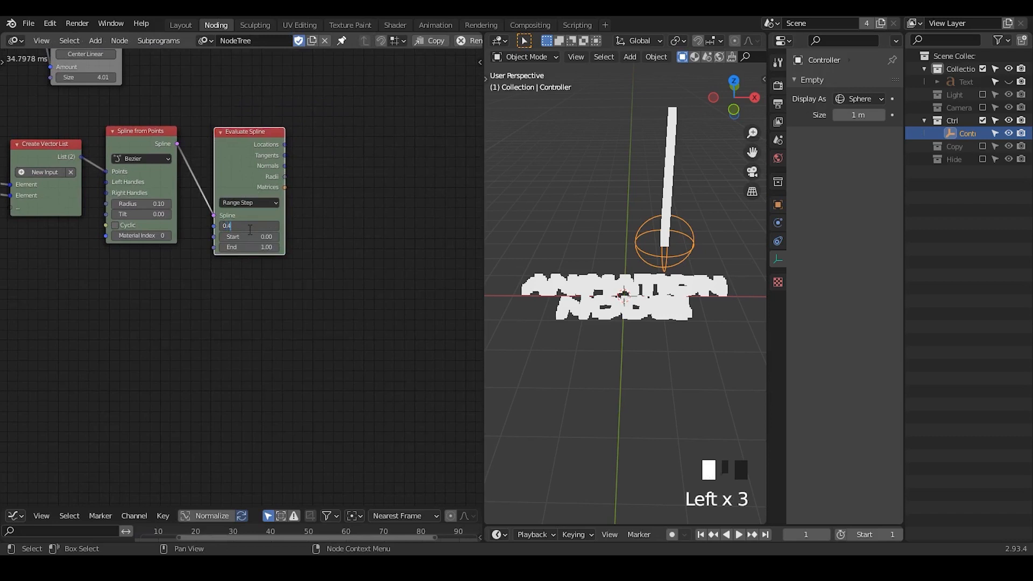
pyautogui.press('Return')
# - Add a Spline Formation subprogram node after Evaluate Spline and connect the Locations output to its Points input
pyautogui.moveTo(307, 204); pyautogui.dragTo(274, 194, button='middle')
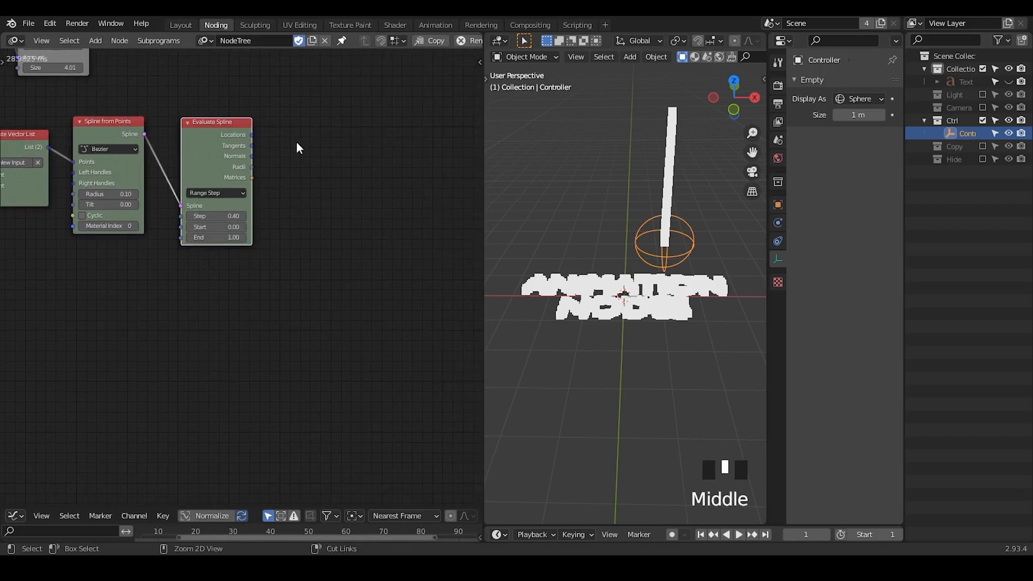
pyautogui.hotkey('ctrl', 'a')
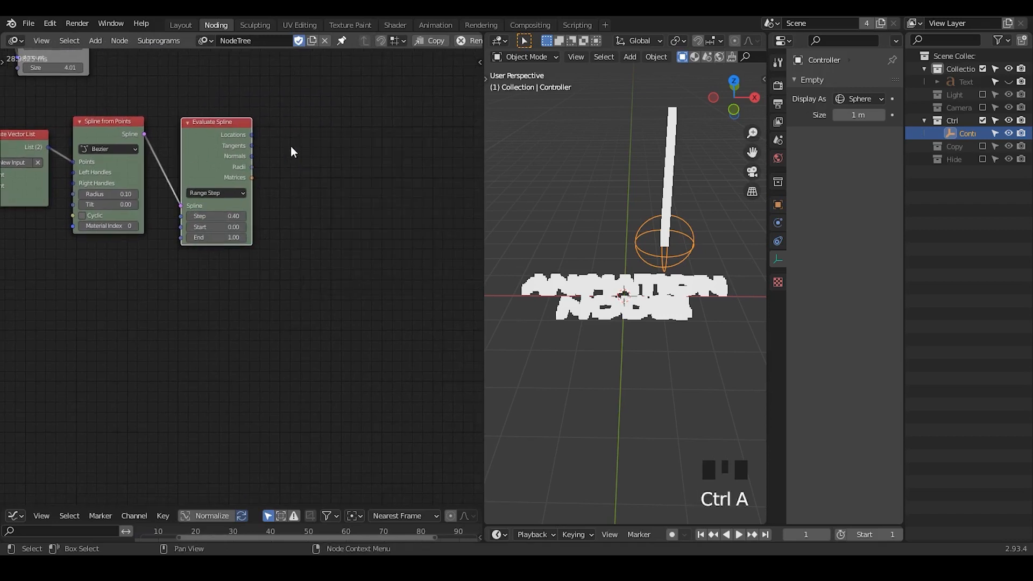
pyautogui.moveTo(293, 152); pyautogui.dragTo(309, 152, button='middle')
pyautogui.hotkey('ctrl', 'a')
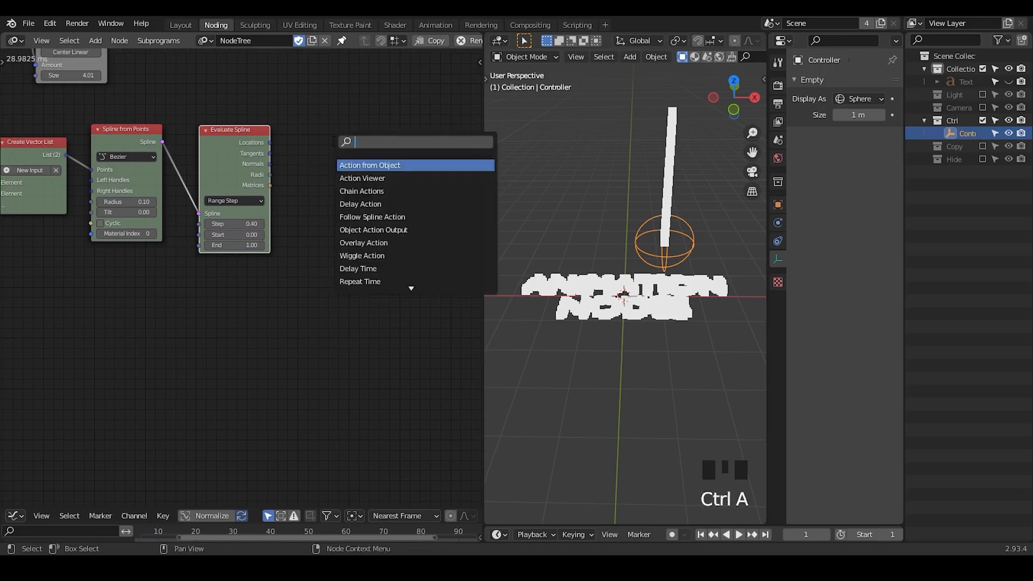
pyautogui.write('spline forma')
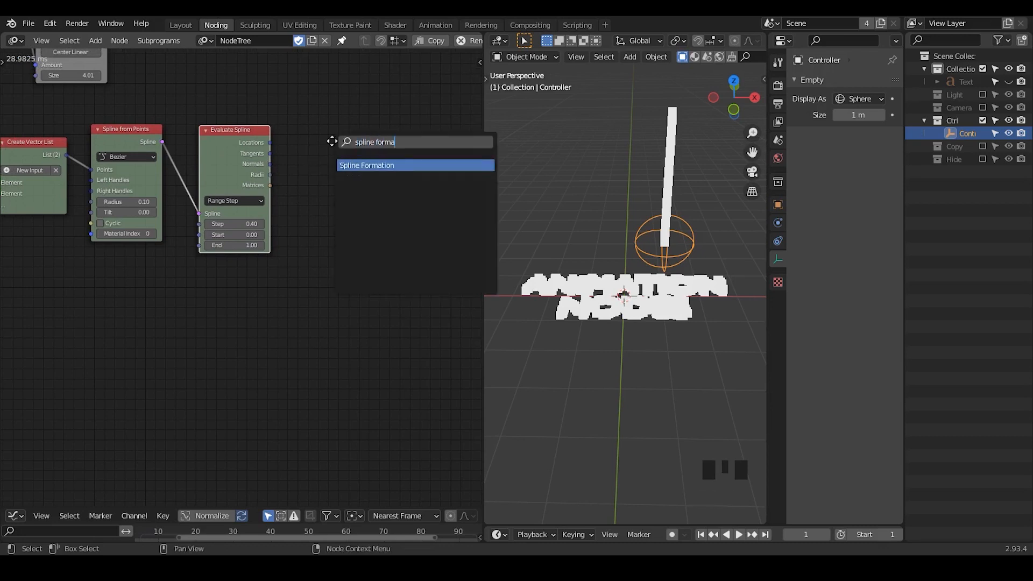
pyautogui.press('Return')
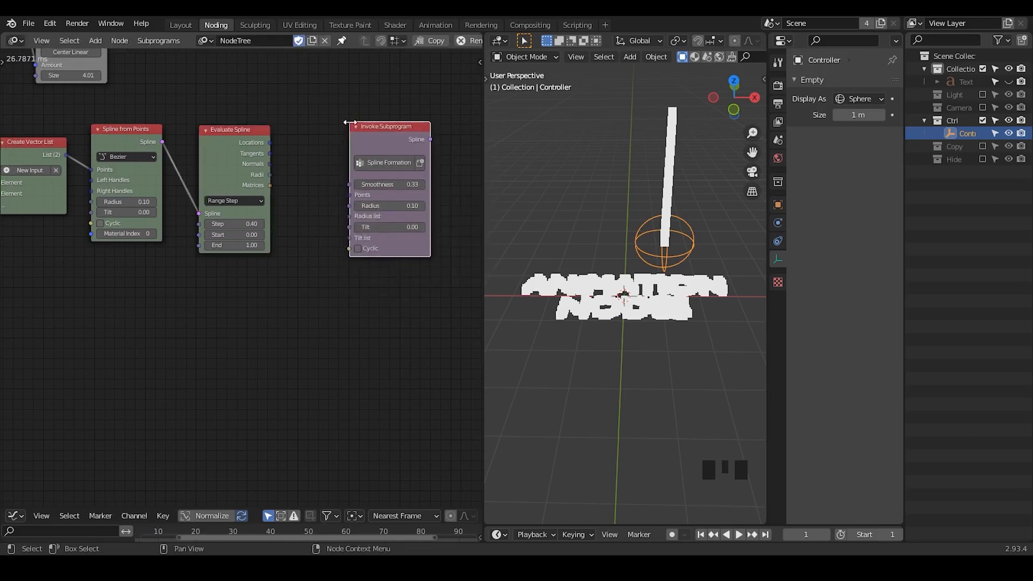
pyautogui.moveTo(270, 143); pyautogui.dragTo(348, 193)
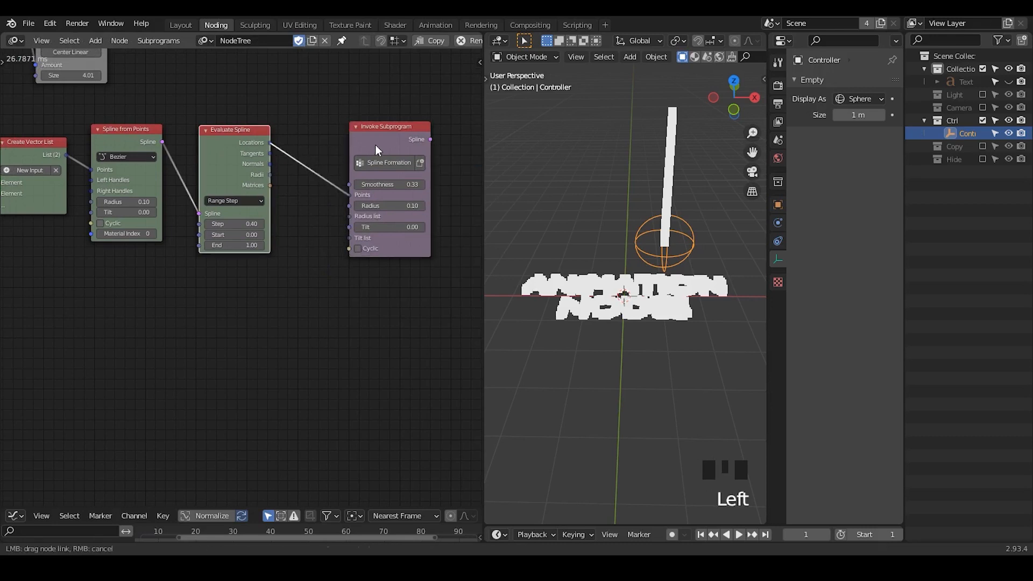
pyautogui.moveTo(376, 144); pyautogui.dragTo(347, 132)
pyautogui.moveTo(56, 167); pyautogui.dragTo(85, 160, button='middle')
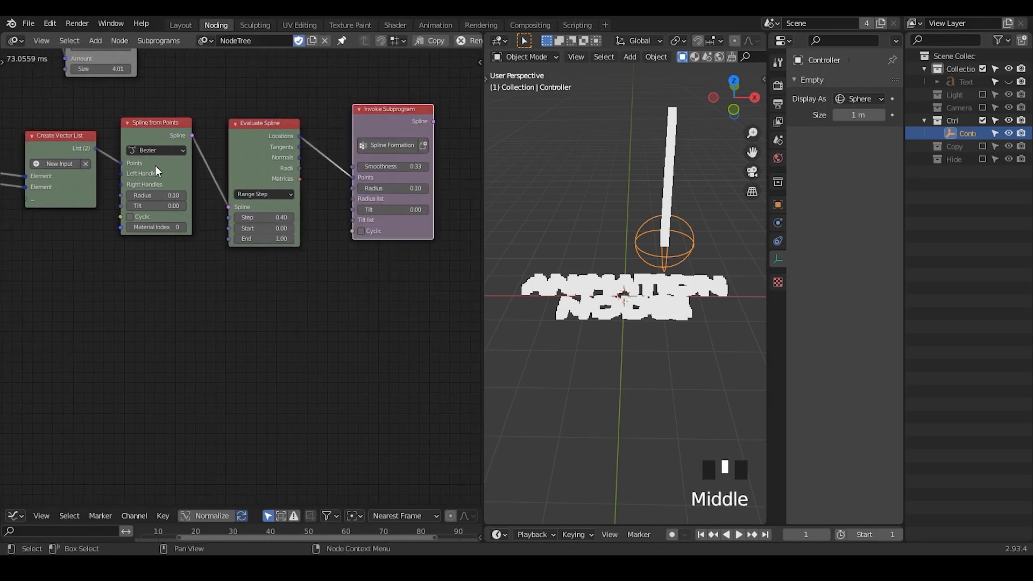
pyautogui.moveTo(378, 236); pyautogui.dragTo(350, 223, button='middle')
pyautogui.moveTo(344, 125); pyautogui.dragTo(339, 121)
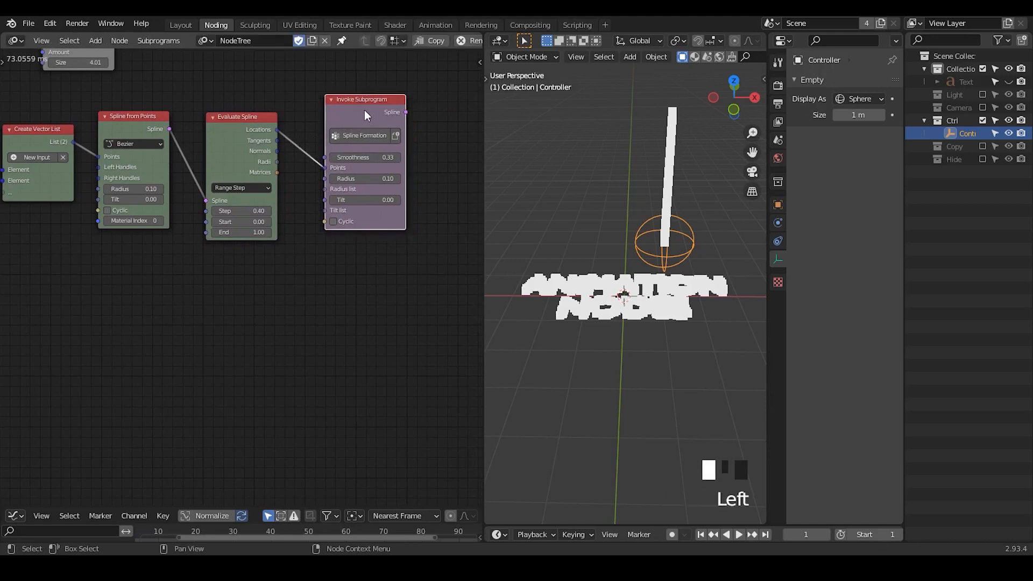
pyautogui.click(125, 129)
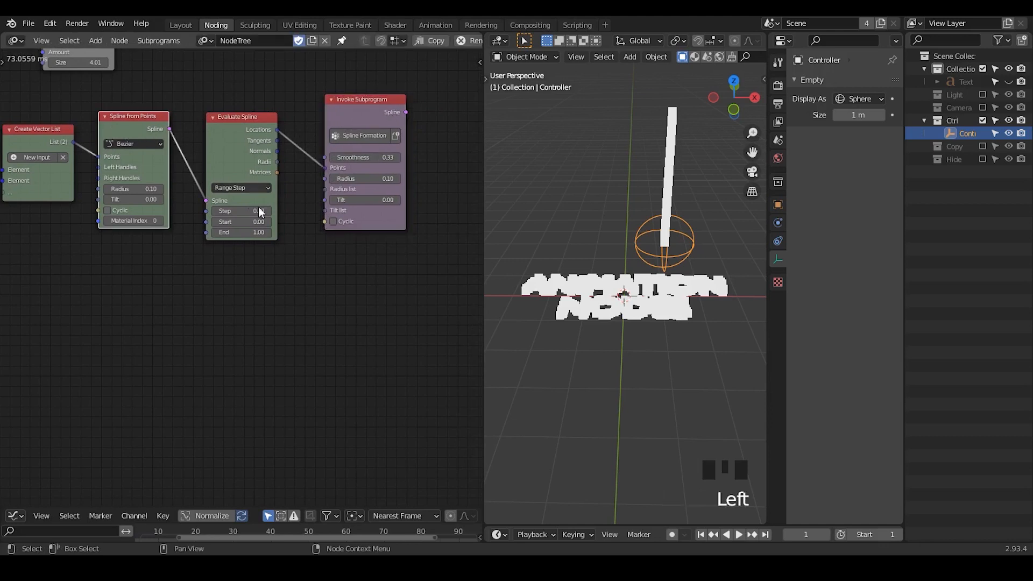
pyautogui.moveTo(260, 211); pyautogui.dragTo(135, 197, button='middle')
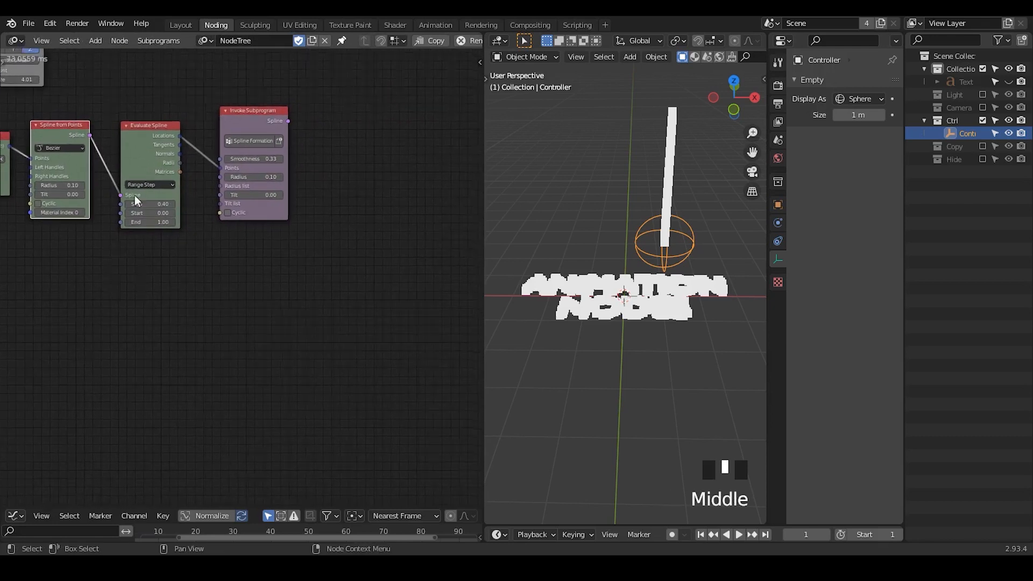
pyautogui.hotkey('ctrl', 'a')
pyautogui.press('Escape')
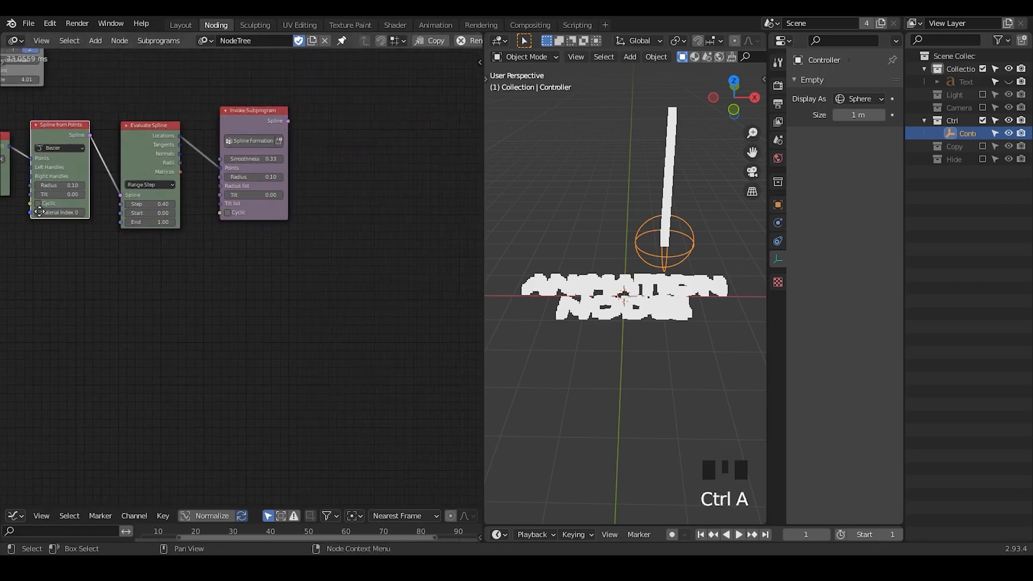
# - Add a Spline List generator output to the My Loop input node and place its node below the loop chain
pyautogui.moveTo(40, 211); pyautogui.dragTo(153, 166, button='middle')
pyautogui.click(151, 169)
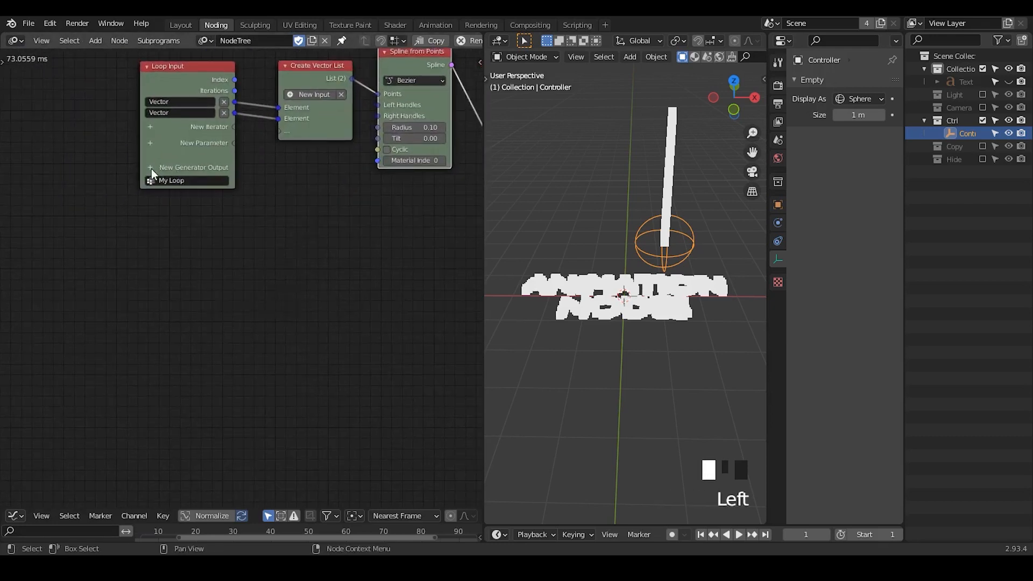
pyautogui.write('spline')
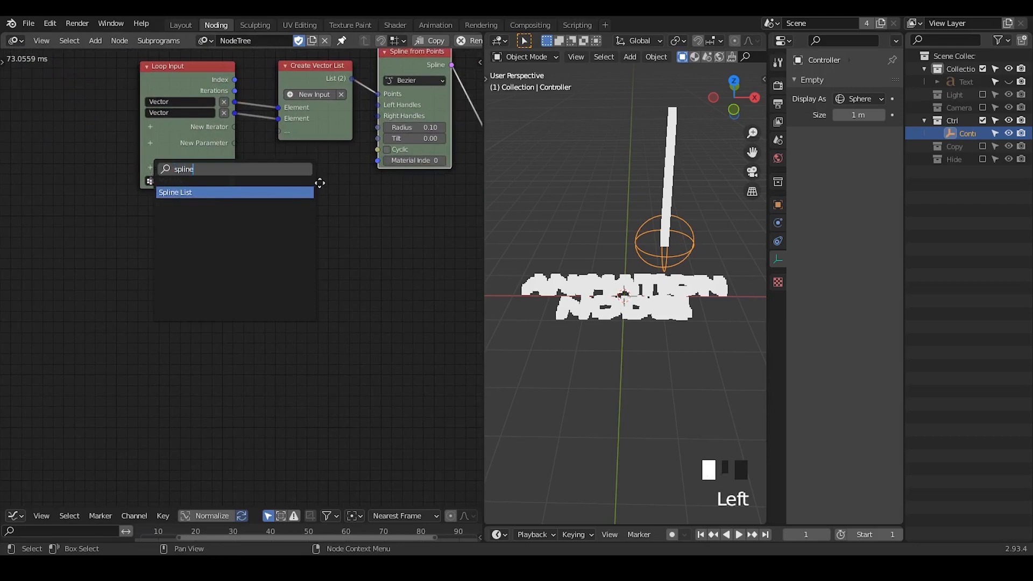
pyautogui.press('Return')
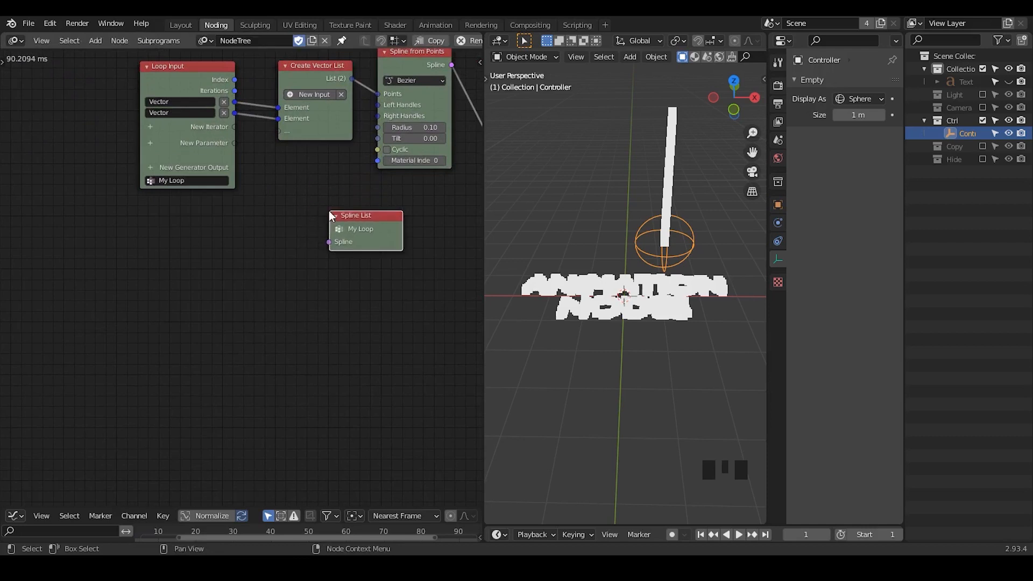
pyautogui.click(328, 211)
# - Move the Spline List output node next to the Spline Formation node and connect the Spline output to it
pyautogui.moveTo(328, 211); pyautogui.dragTo(62, 275, button='middle')
pyautogui.press('g')
pyautogui.click(360, 236)
pyautogui.moveTo(360, 236); pyautogui.dragTo(247, 288, button='middle')
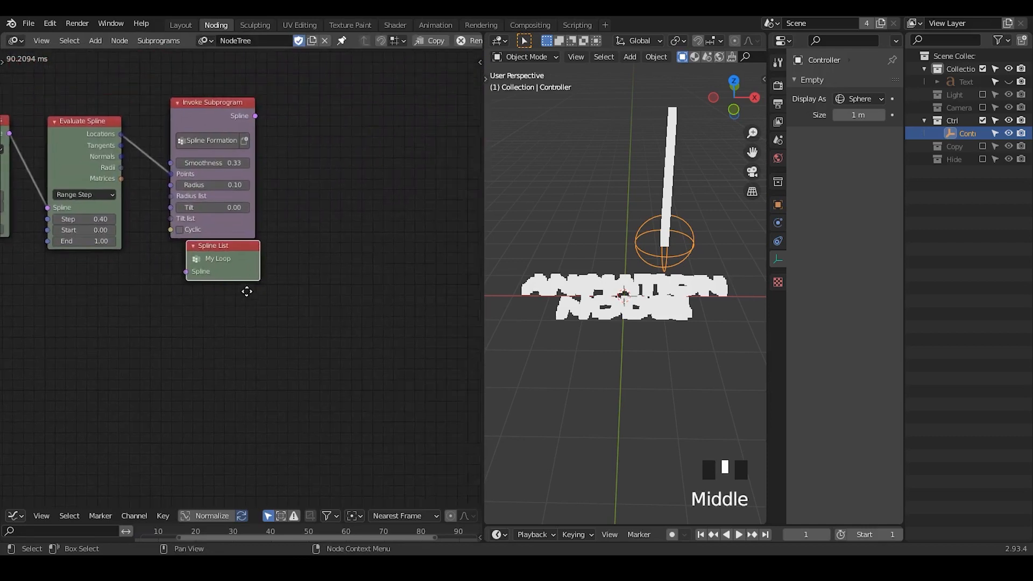
pyautogui.press('g')
pyautogui.click(368, 152)
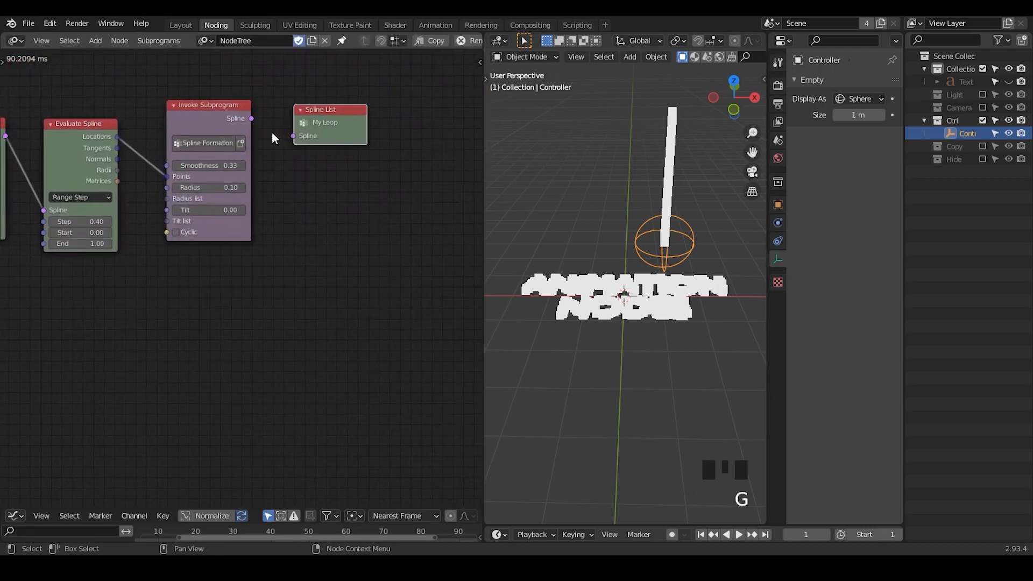
pyautogui.click(247, 118)
pyautogui.moveTo(248, 118); pyautogui.dragTo(305, 136)
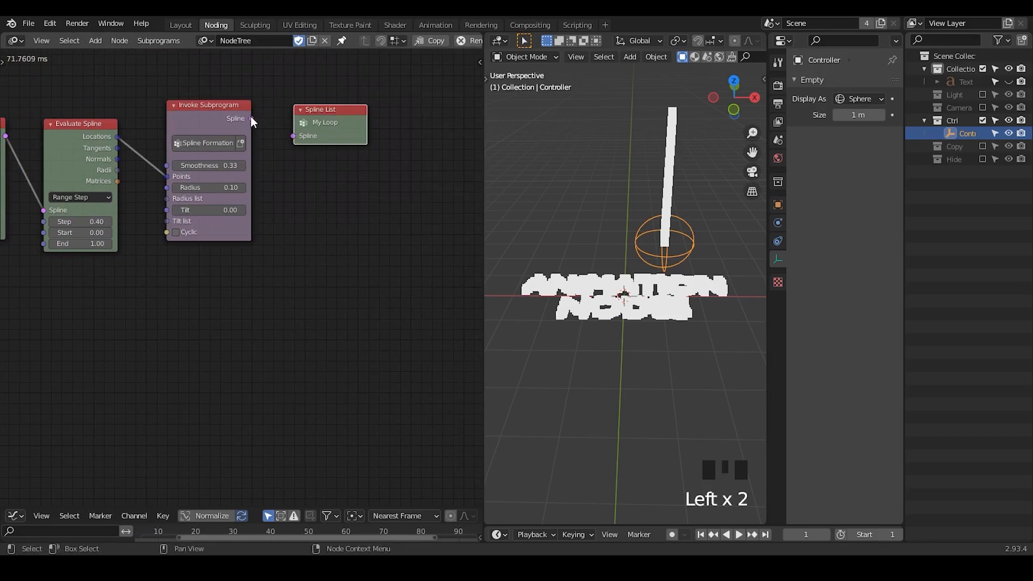
pyautogui.moveTo(252, 118); pyautogui.dragTo(335, 114)
# - Add a Curve Object Output node beside the My Loop subprogram node and connect the Spline List output to its Spline input
pyautogui.moveTo(328, 116); pyautogui.dragTo(289, 365, button='middle')
pyautogui.moveTo(232, 229); pyautogui.dragTo(281, 248, button='middle')
pyautogui.moveTo(200, 106); pyautogui.dragTo(149, 81)
pyautogui.hotkey('ctrl', 'a')
pyautogui.write('curve obje')
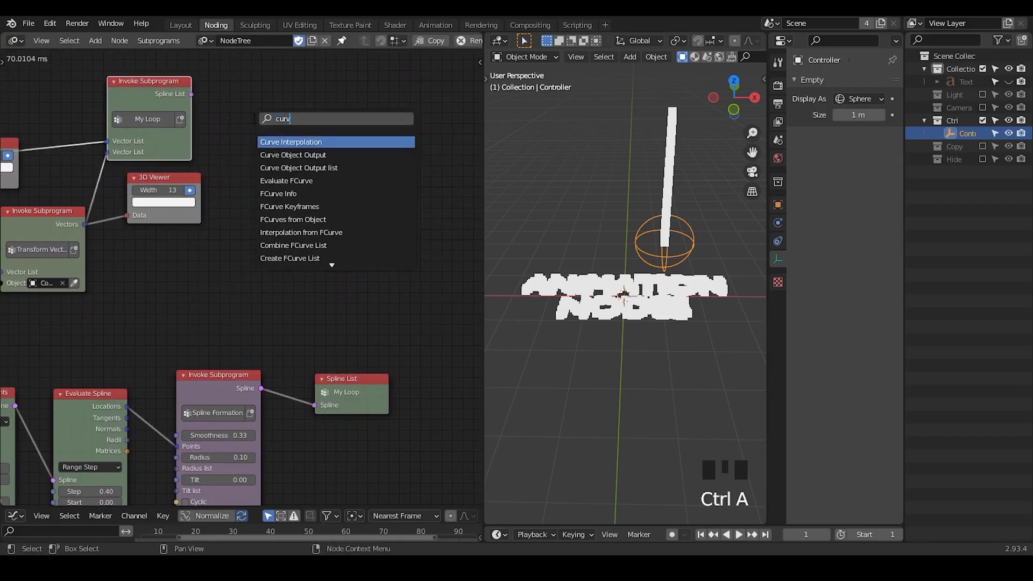
pyautogui.press('Return')
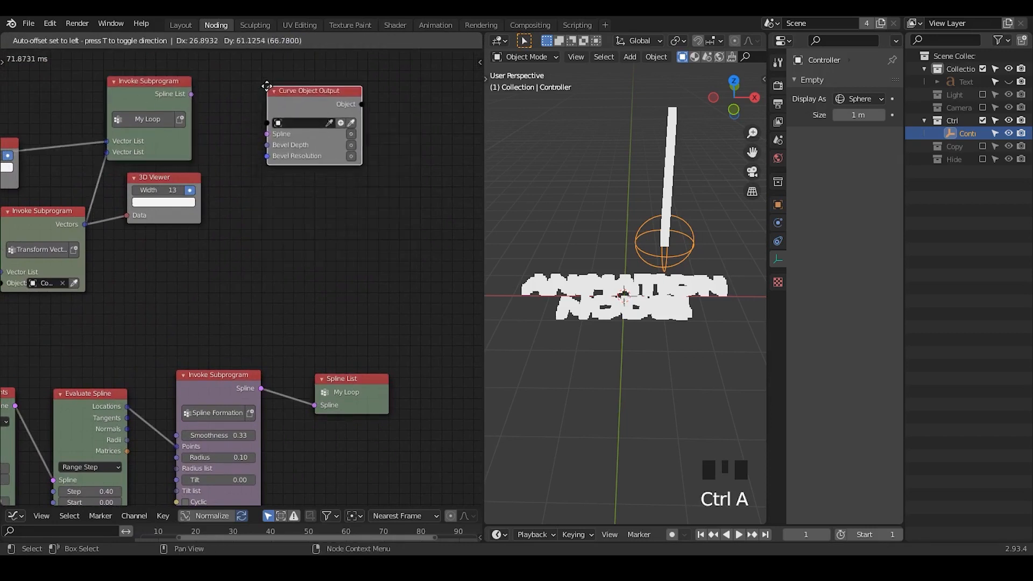
pyautogui.moveTo(192, 94); pyautogui.dragTo(268, 133)
# - Enable the Splines and Bevel Depth inputs of the Curve Object Output node and set Bevel Depth to 0.03
pyautogui.moveTo(361, 134); pyautogui.dragTo(351, 134)
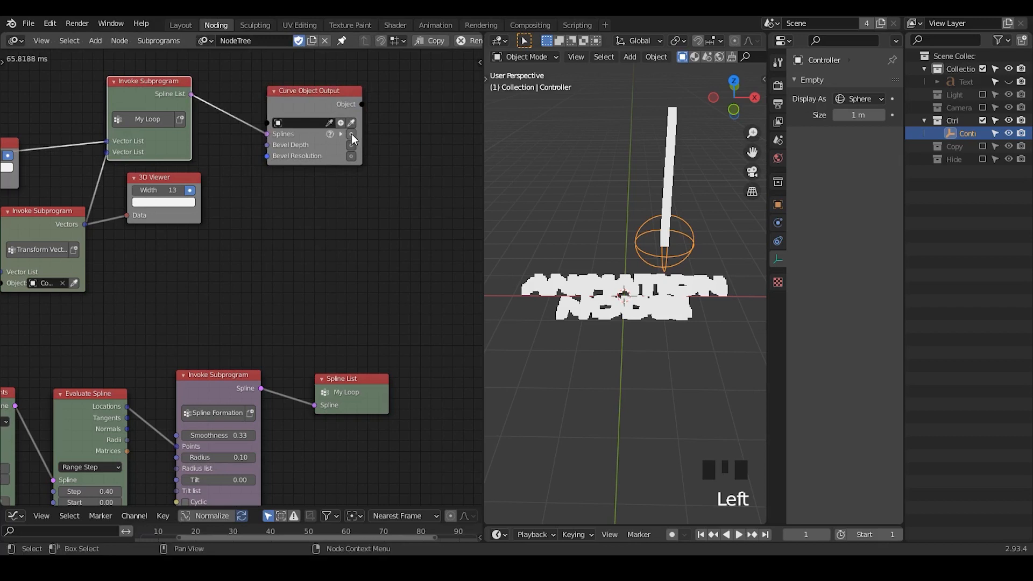
pyautogui.doubleClick(351, 134)
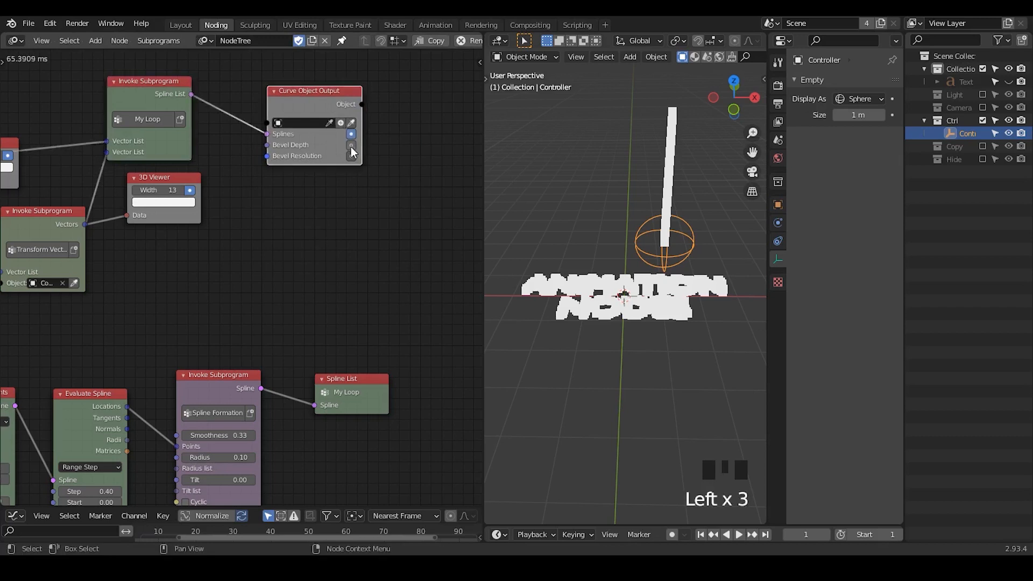
pyautogui.click(351, 145)
pyautogui.moveTo(357, 221); pyautogui.dragTo(330, 198, button='middle')
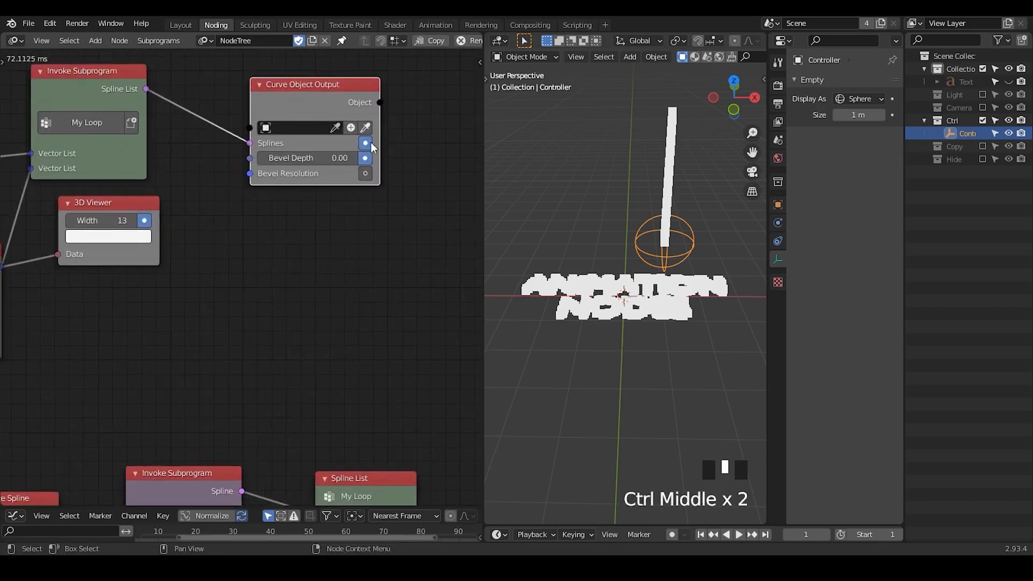
pyautogui.moveTo(313, 158); pyautogui.dragTo(313, 158)
# - Create a new target object for the Curve Object Output node to hold the generated splines
pyautogui.click(351, 128)
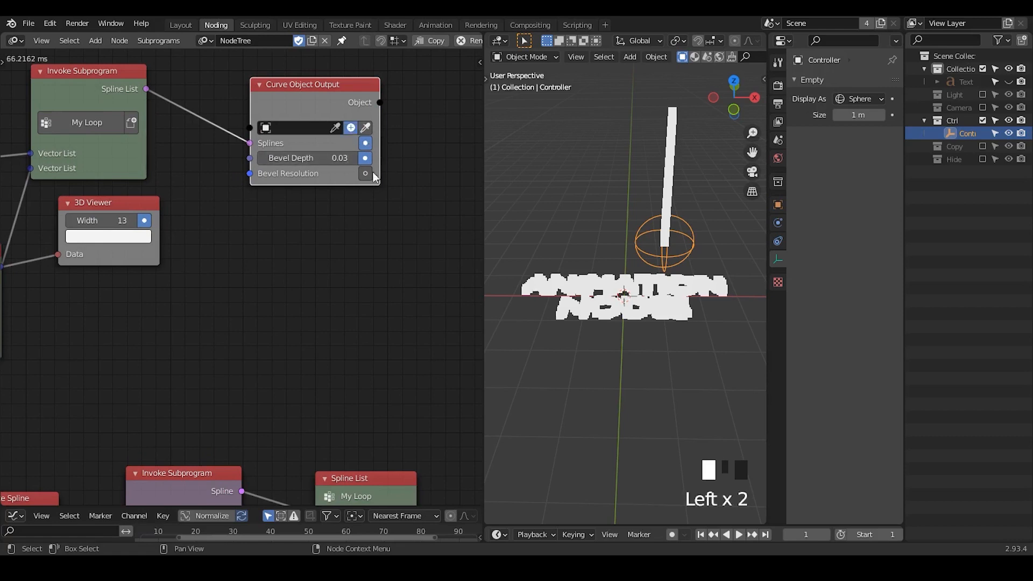
pyautogui.click(365, 143)
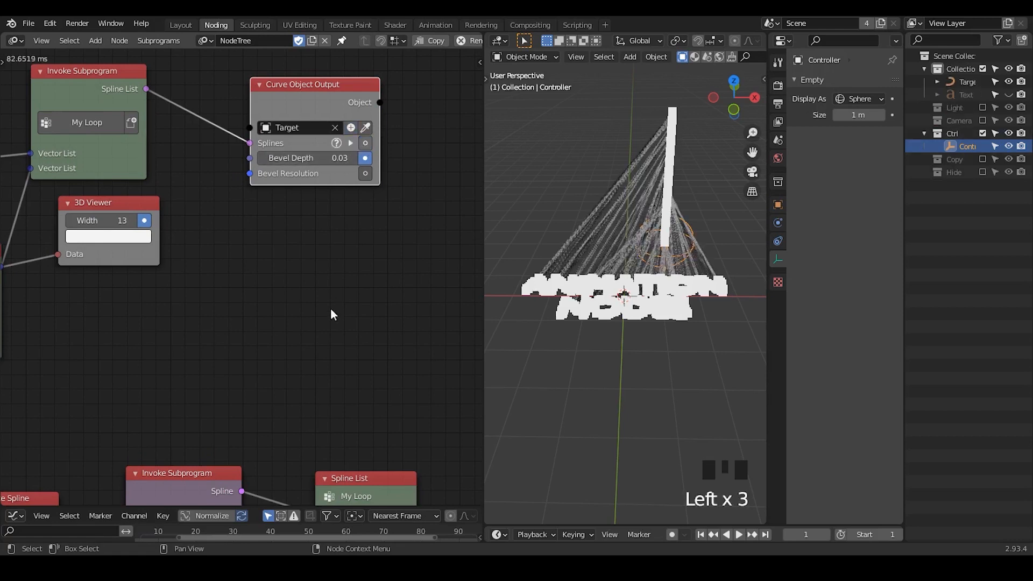
pyautogui.moveTo(670, 331); pyautogui.dragTo(653, 272, button='middle')
# - Toggle the two 3D Viewer nodes off and back on to see the splines without the point markers
pyautogui.moveTo(148, 219); pyautogui.dragTo(277, 215, button='middle')
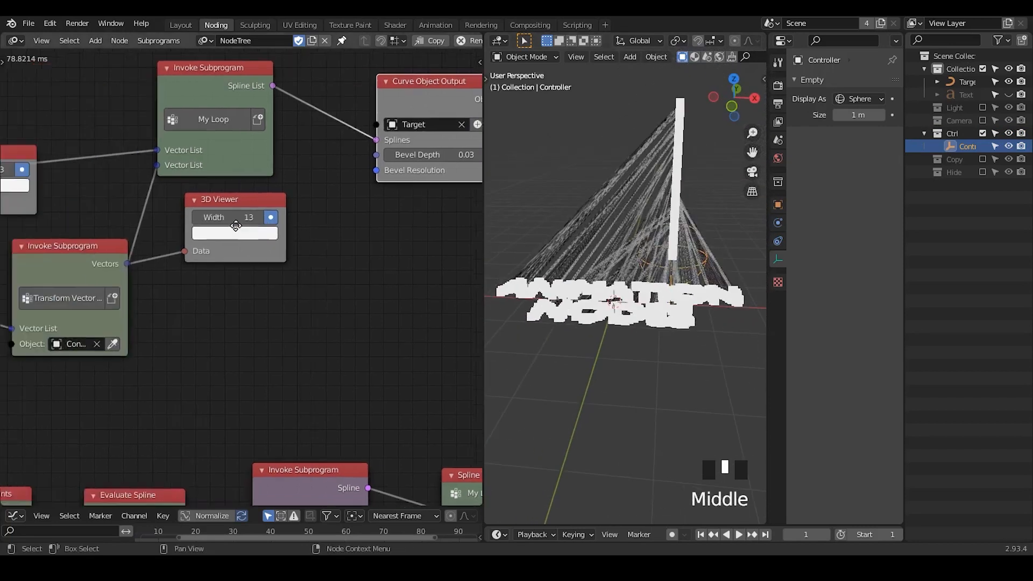
pyautogui.click(20, 196)
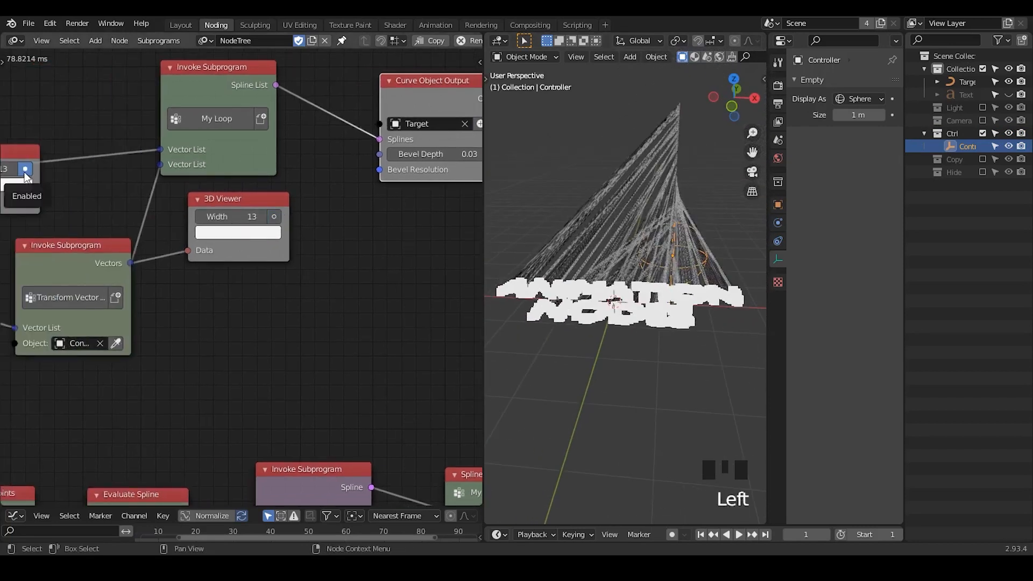
pyautogui.click(25, 170)
pyautogui.click(25, 170)
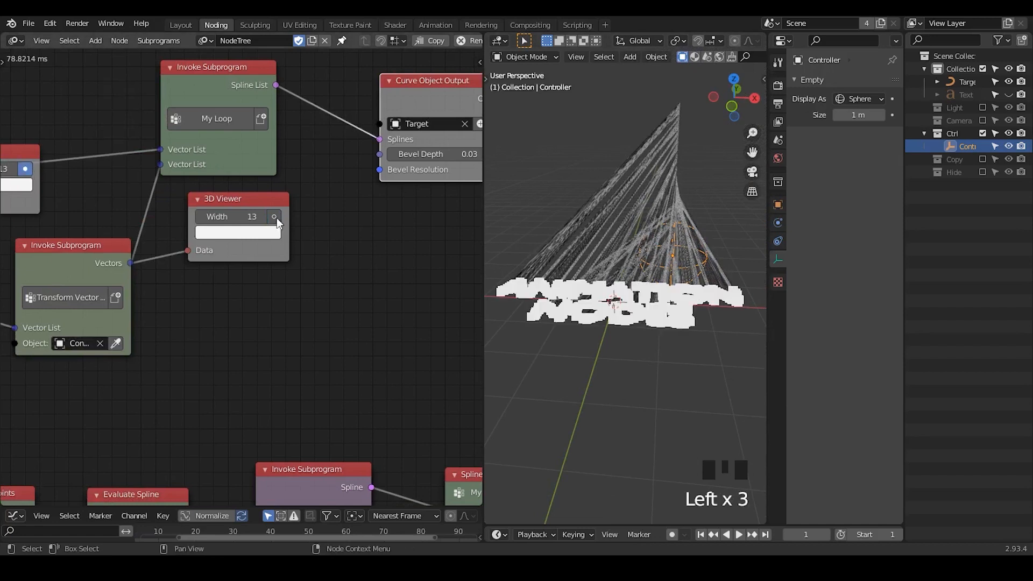
pyautogui.click(274, 216)
# - Move the 3D Viewer node of the scattered points up, clear of the link into My Loop
pyautogui.moveTo(688, 249); pyautogui.dragTo(722, 238, button='middle')
pyautogui.moveTo(611, 284); pyautogui.dragTo(627, 270, button='middle')
pyautogui.moveTo(81, 173); pyautogui.dragTo(289, 158, button='middle')
pyautogui.moveTo(302, 146); pyautogui.dragTo(226, 105)
pyautogui.keyDown('ctrl'); pyautogui.moveTo(301, 163); pyautogui.dragTo(293, 193, button='middle'); pyautogui.keyUp('ctrl')
pyautogui.moveTo(234, 141); pyautogui.dragTo(210, 103)
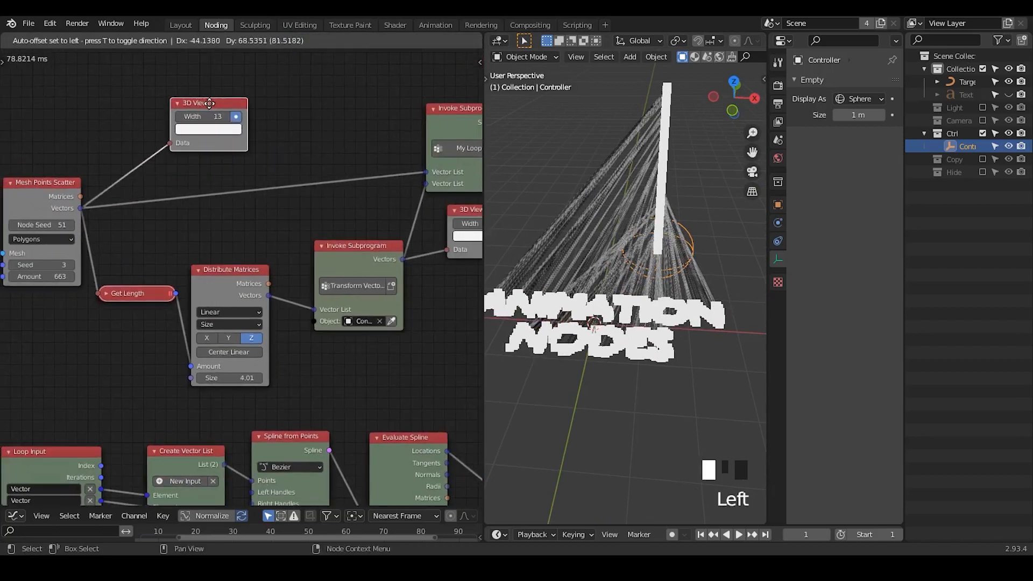
# - Shift the scatter, Get Length, Distribute Matrices and Transform Vector nodes away from My Loop and rearrange Mesh Object Input and Mesh Points Scatter
pyautogui.moveTo(402, 191); pyautogui.dragTo(4, 383)
pyautogui.press('g')
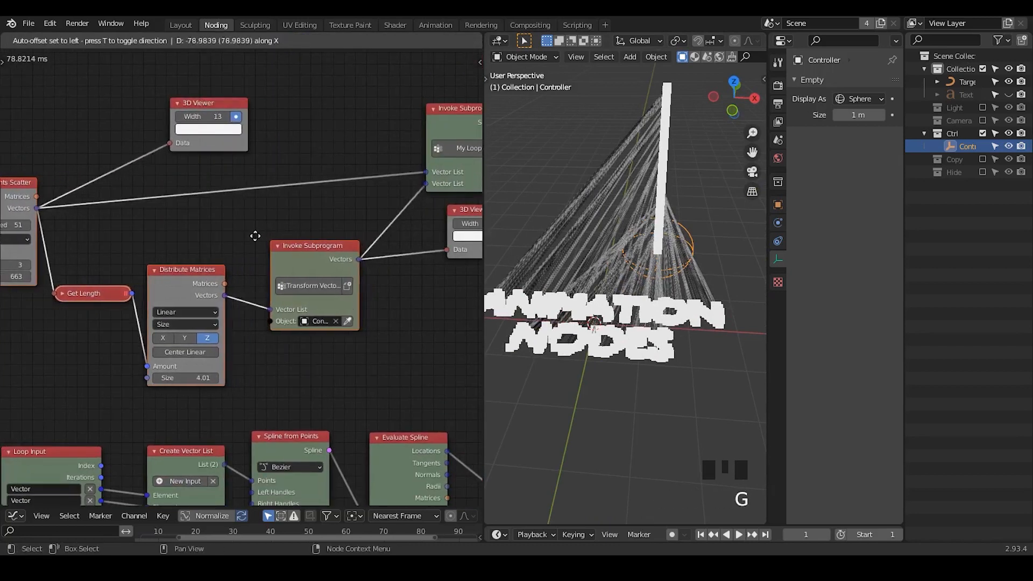
pyautogui.click(258, 231)
pyautogui.moveTo(352, 216); pyautogui.dragTo(442, 202, button='middle')
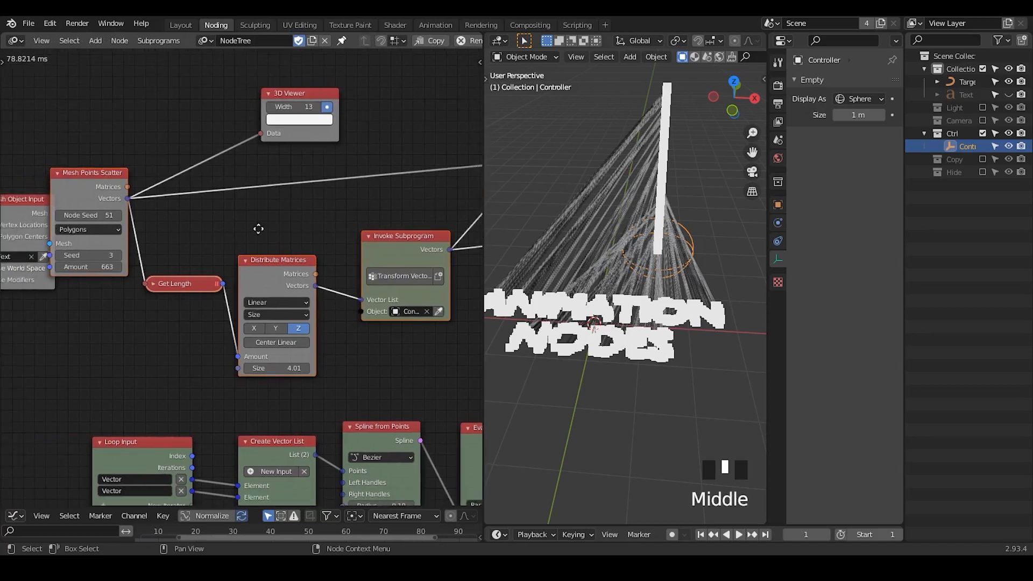
pyautogui.moveTo(258, 229); pyautogui.dragTo(346, 218, button='middle')
pyautogui.click(204, 127)
pyautogui.moveTo(101, 198); pyautogui.dragTo(72, 202)
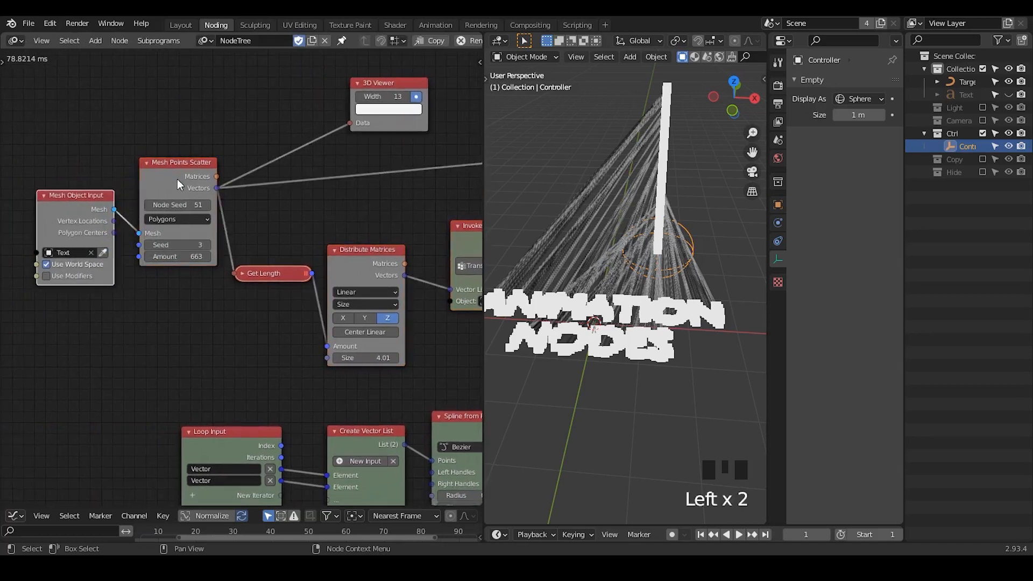
pyautogui.moveTo(176, 179); pyautogui.dragTo(177, 171)
# - Mark the order of the scattered points on the text with freehand annotations and erase the strokes again
pyautogui.moveTo(492, 298)
pyautogui.keyDown('shift'); pyautogui.mouseDown(button='middle')
pyautogui.moveTo(518, 274)
pyautogui.moveTo(532, 276)
pyautogui.mouseUp(button='middle'); pyautogui.keyUp('shift')
pyautogui.press('d')
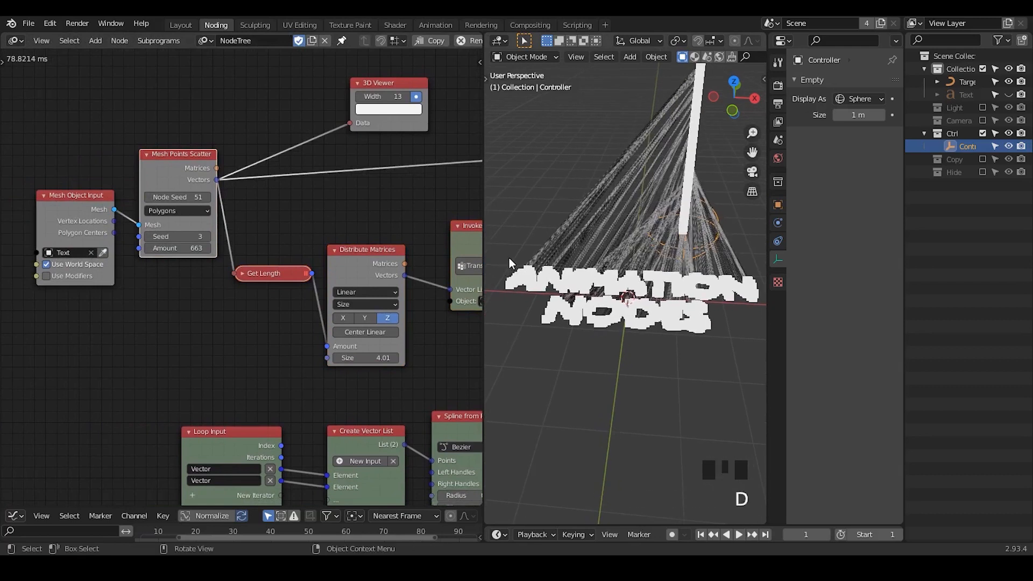
pyautogui.moveTo(511, 258); pyautogui.dragTo(526, 266)
pyautogui.moveTo(637, 265); pyautogui.dragTo(651, 277)
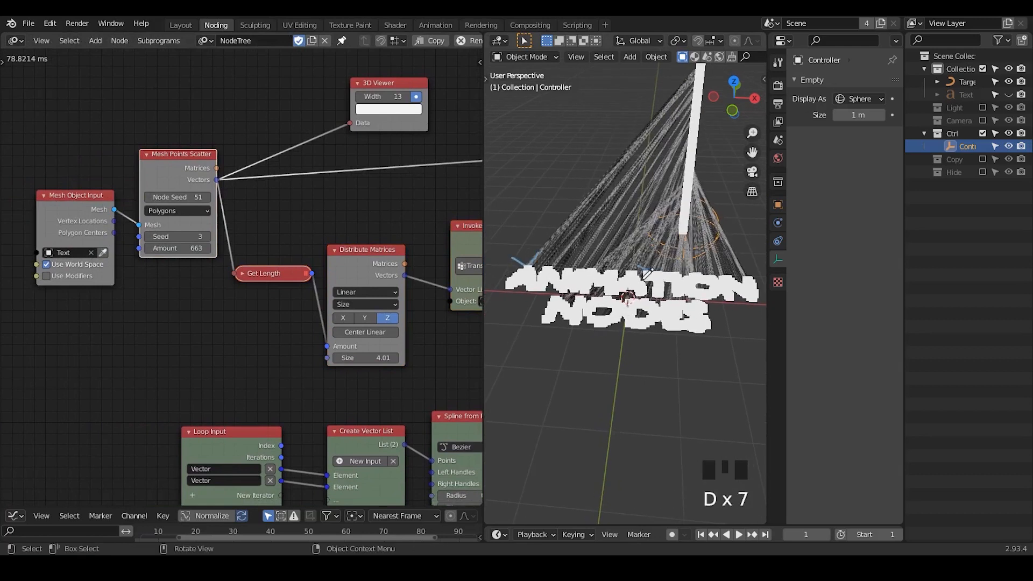
pyautogui.moveTo(545, 259); pyautogui.dragTo(571, 271)
pyautogui.moveTo(498, 295)
pyautogui.mouseDown()
pyautogui.moveTo(512, 285)
pyautogui.moveTo(524, 295)
pyautogui.mouseUp()
pyautogui.moveTo(575, 267); pyautogui.dragTo(550, 245, button='right')
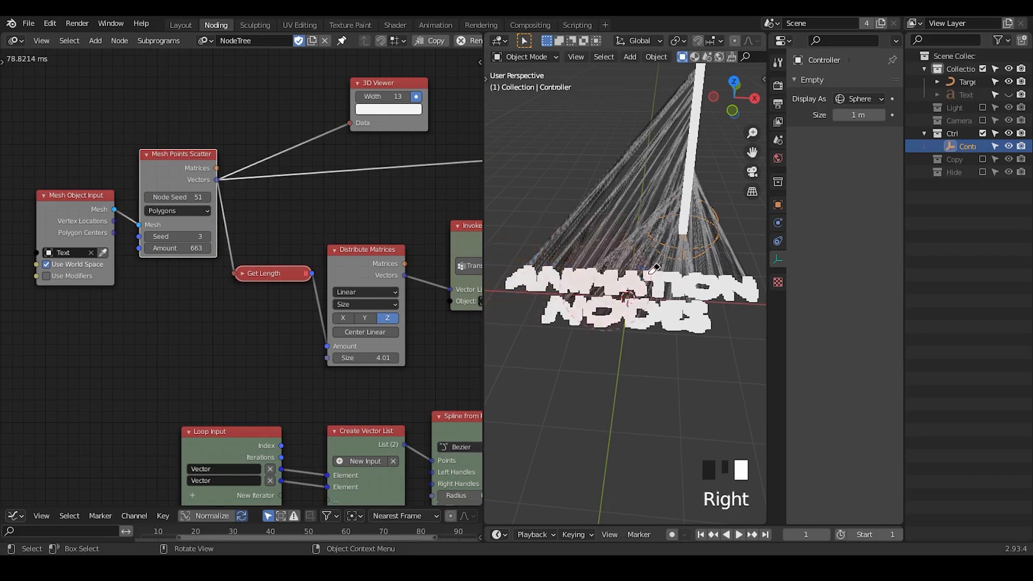
pyautogui.keyDown('shift'); pyautogui.moveTo(701, 69); pyautogui.dragTo(689, 73, button='middle'); pyautogui.keyUp('shift')
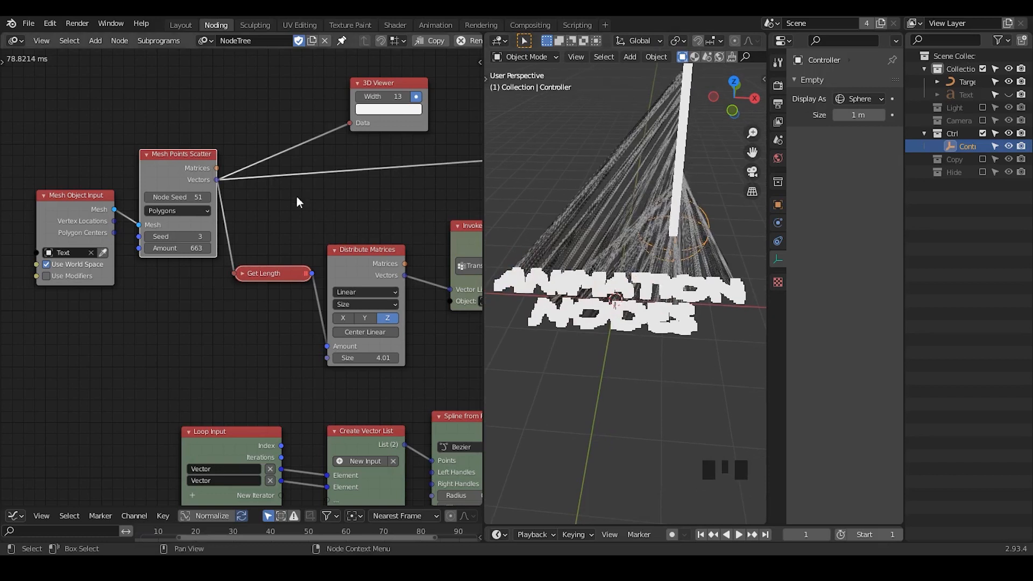
pyautogui.moveTo(320, 198); pyautogui.dragTo(297, 195, button='middle')
pyautogui.moveTo(611, 249); pyautogui.dragTo(672, 156, button='middle')
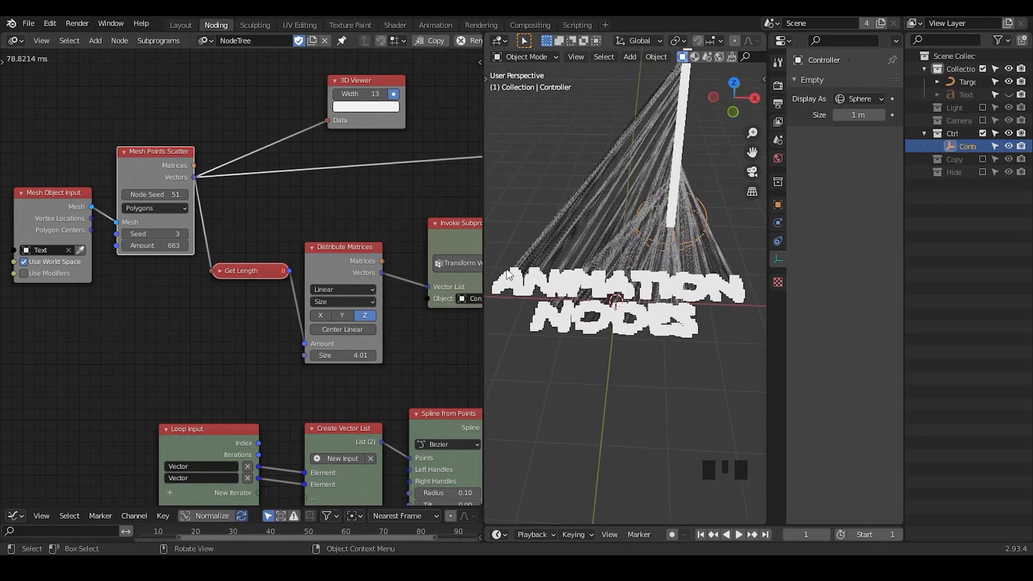
pyautogui.moveTo(519, 239); pyautogui.dragTo(629, 239)
pyautogui.moveTo(605, 247)
pyautogui.mouseDown(button='right')
pyautogui.moveTo(531, 230)
pyautogui.moveTo(619, 237)
pyautogui.mouseUp(button='right')
# - Add an Axis Value Sorter subprogram node and connect the Mesh Points Scatter Vectors output to its Vector List input
pyautogui.hotkey('ctrl', 'a')
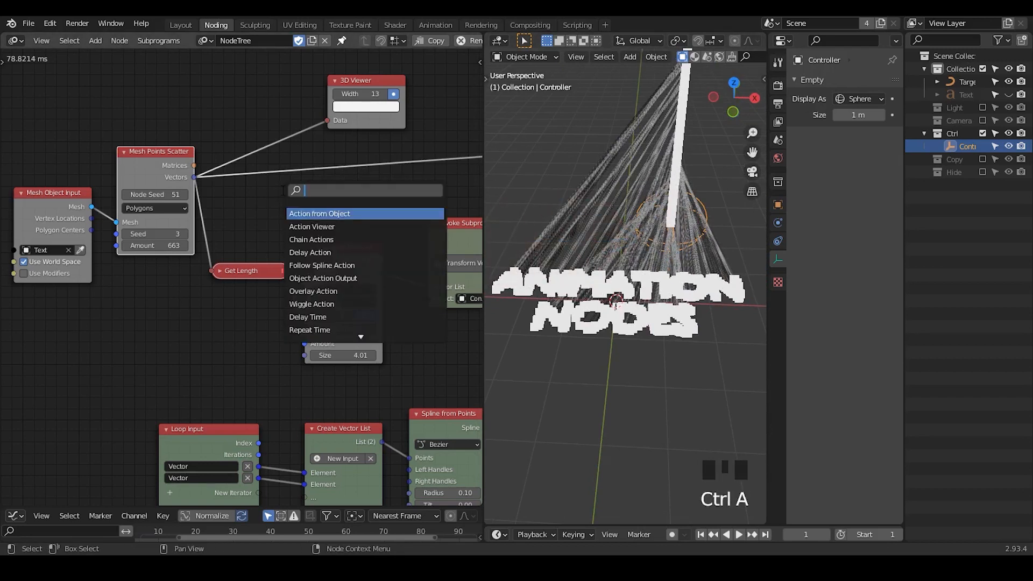
pyautogui.write('axis')
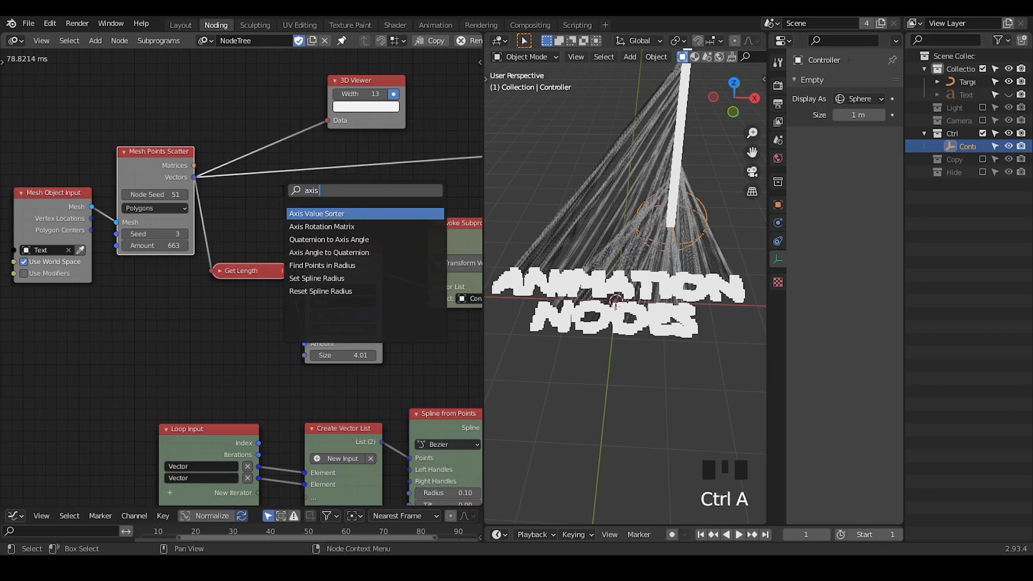
pyautogui.write(' val')
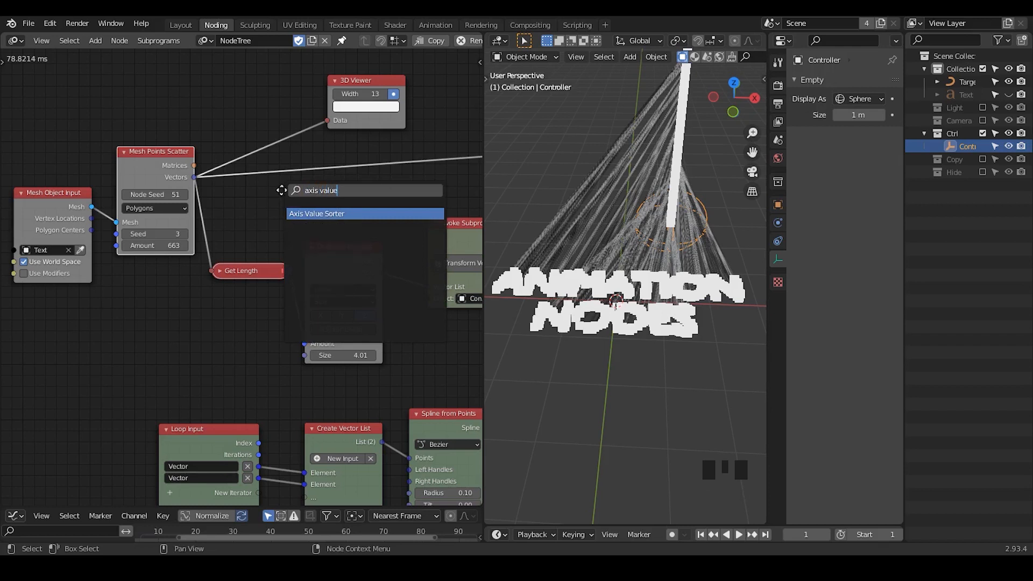
pyautogui.write('ue')
pyautogui.press('Return')
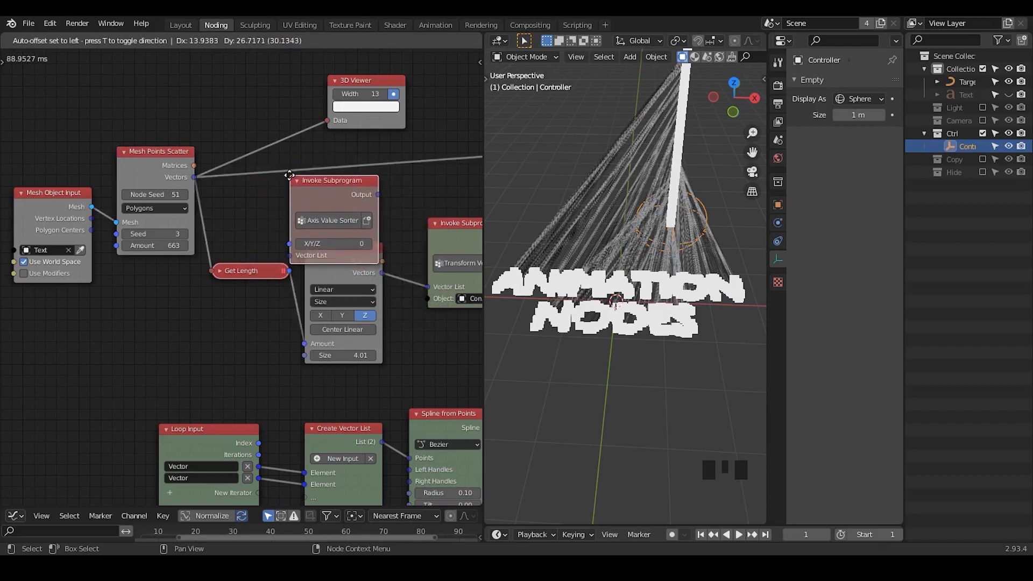
pyautogui.click(291, 176)
pyautogui.moveTo(206, 175); pyautogui.dragTo(245, 213)
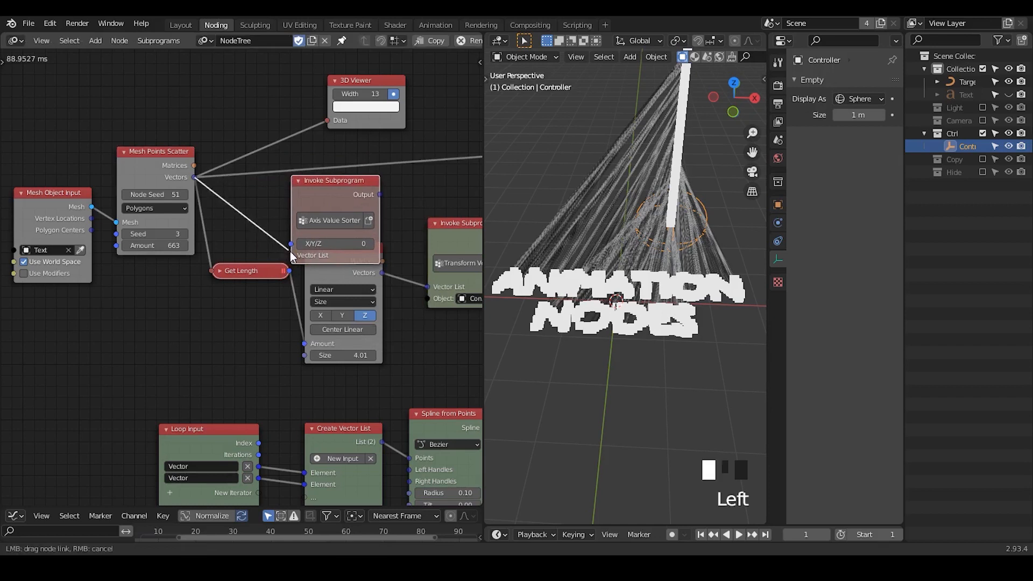
# - Connect the Axis Value Sorter output to the first Vector List input of My Loop and move the sorter above Distribute Matrices
pyautogui.moveTo(323, 195); pyautogui.dragTo(151, 203, button='middle')
pyautogui.moveTo(151, 202); pyautogui.dragTo(359, 157)
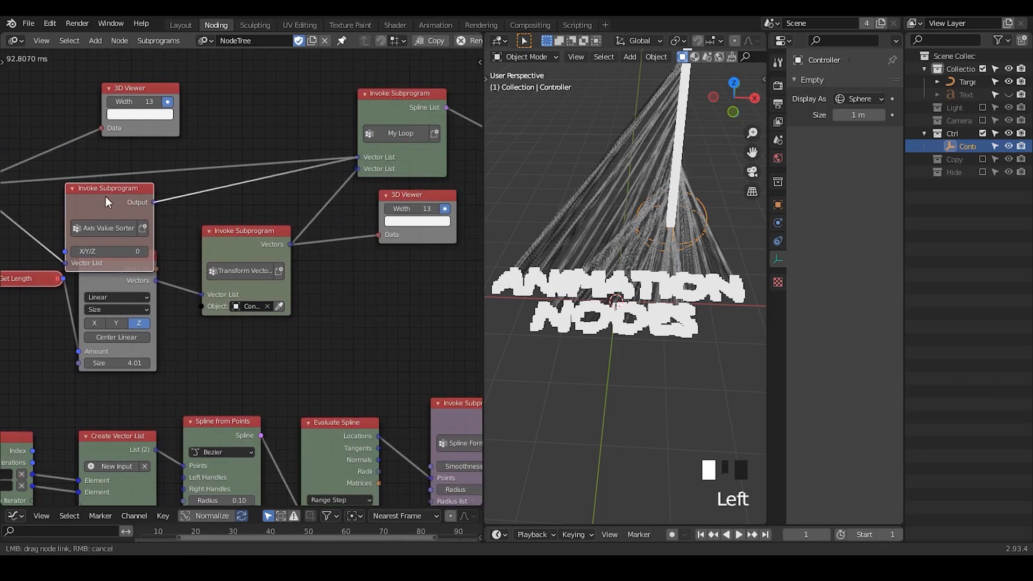
pyautogui.moveTo(112, 197); pyautogui.dragTo(117, 162)
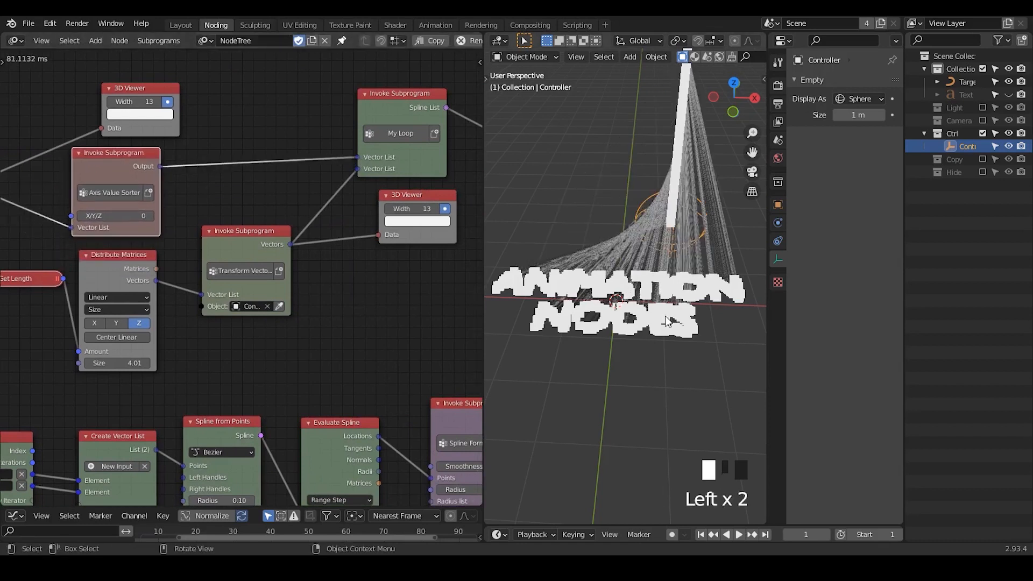
pyautogui.moveTo(645, 290)
pyautogui.keyDown('shift'); pyautogui.mouseDown(button='middle')
pyautogui.moveTo(634, 295)
pyautogui.moveTo(646, 295)
pyautogui.moveTo(637, 286)
pyautogui.mouseUp(button='middle'); pyautogui.keyUp('shift')
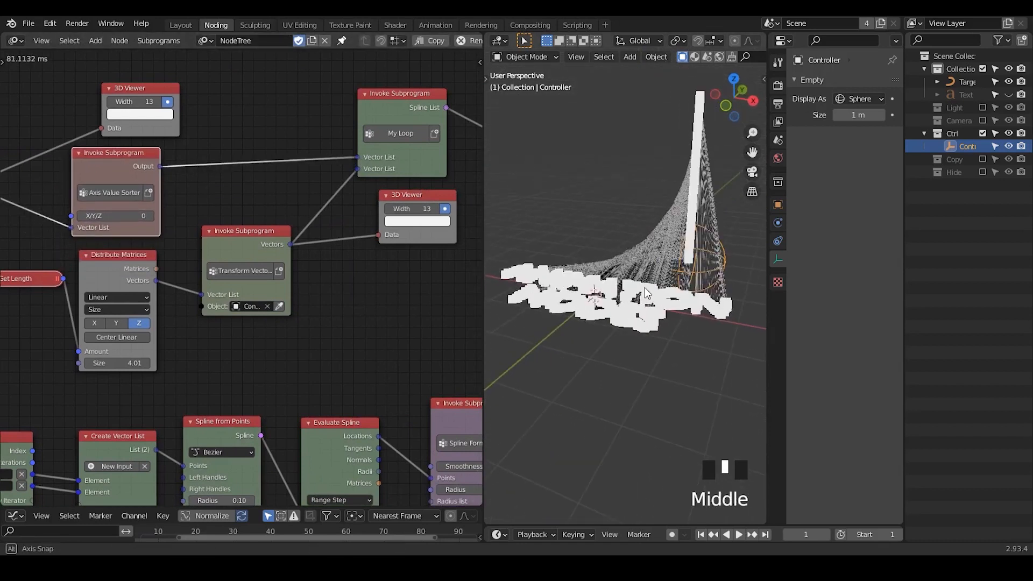
pyautogui.click(725, 197)
pyautogui.keyDown('shift'); pyautogui.moveTo(700, 145); pyautogui.dragTo(666, 165, button='middle'); pyautogui.keyUp('shift')
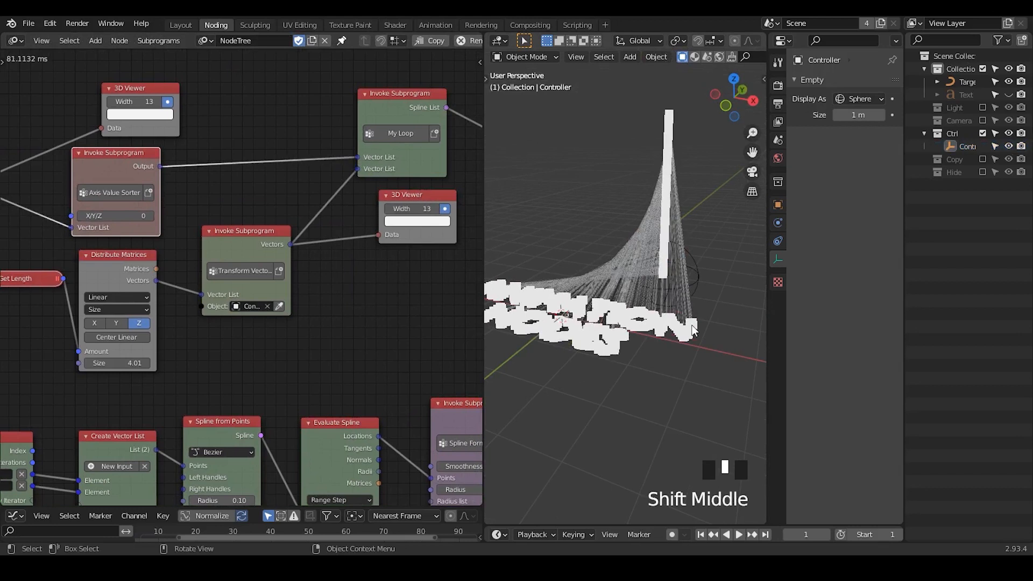
pyautogui.keyDown('shift'); pyautogui.moveTo(693, 330); pyautogui.dragTo(635, 237, button='middle'); pyautogui.keyUp('shift')
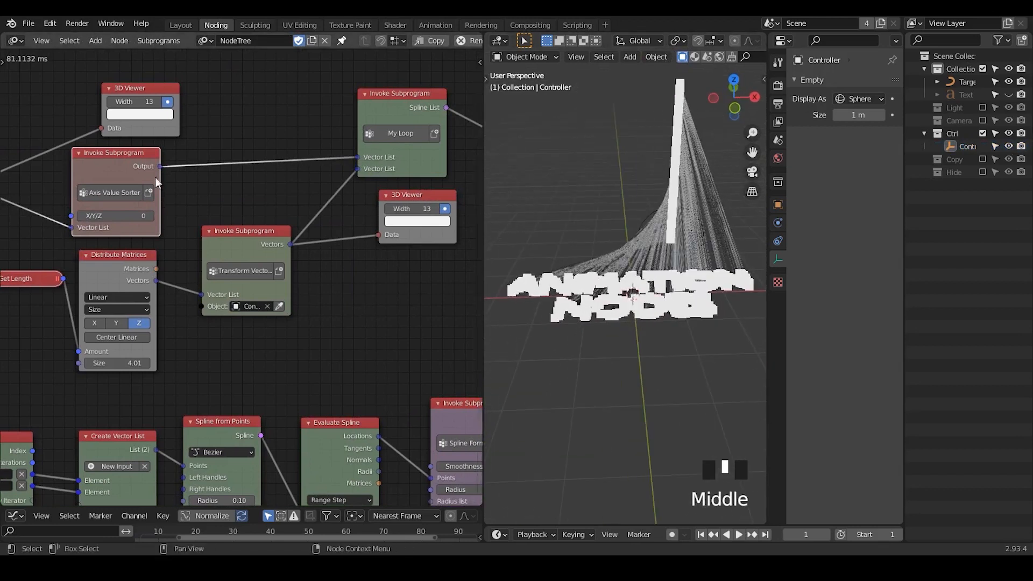
# - Insert a Reverse List node between the Axis Value Sorter output and the first Vector List input of My Loop
pyautogui.moveTo(155, 177); pyautogui.dragTo(214, 199, button='middle')
pyautogui.hotkey('ctrl', 'a')
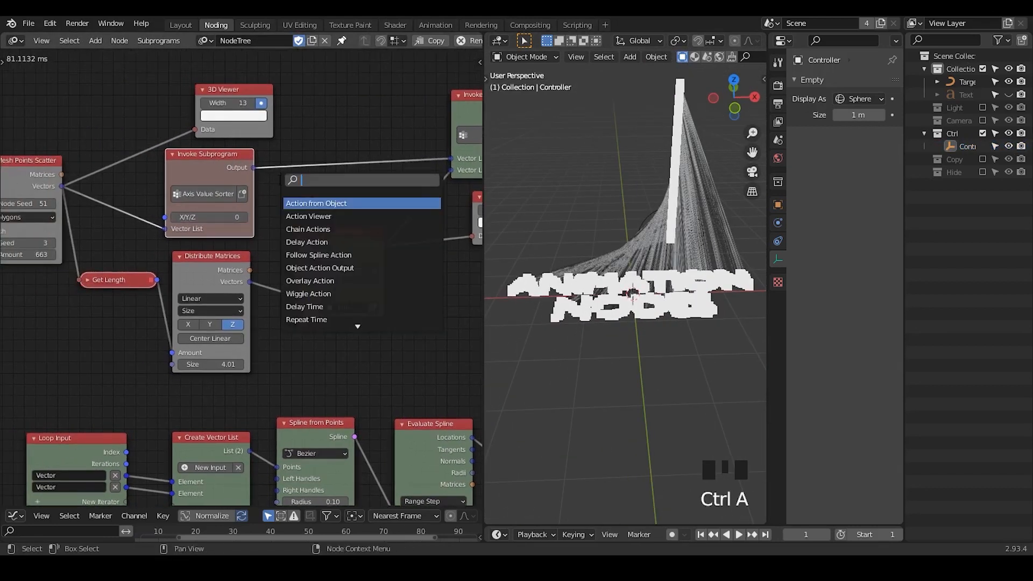
pyautogui.write('reverse')
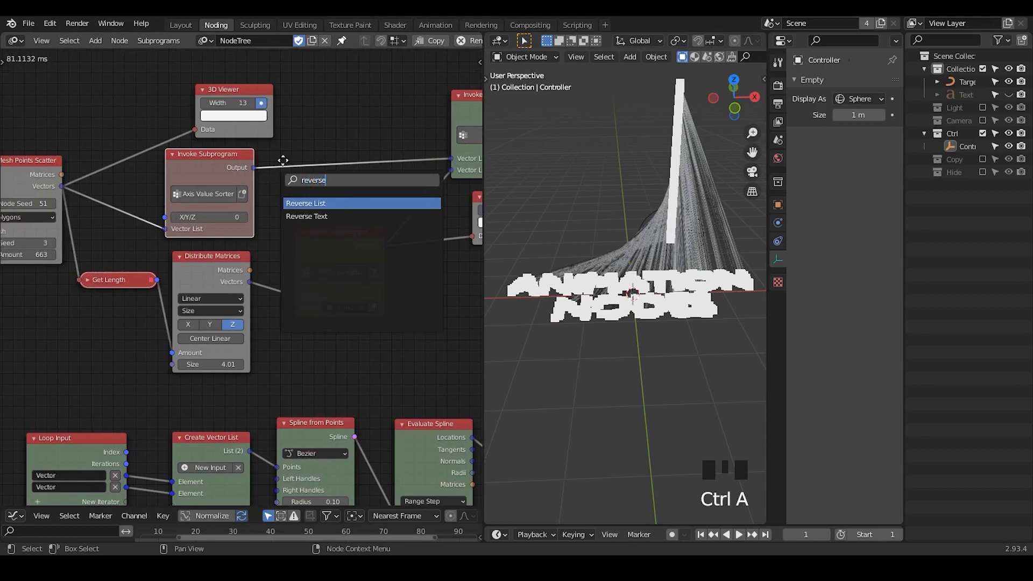
pyautogui.press('Return')
pyautogui.click(669, 172)
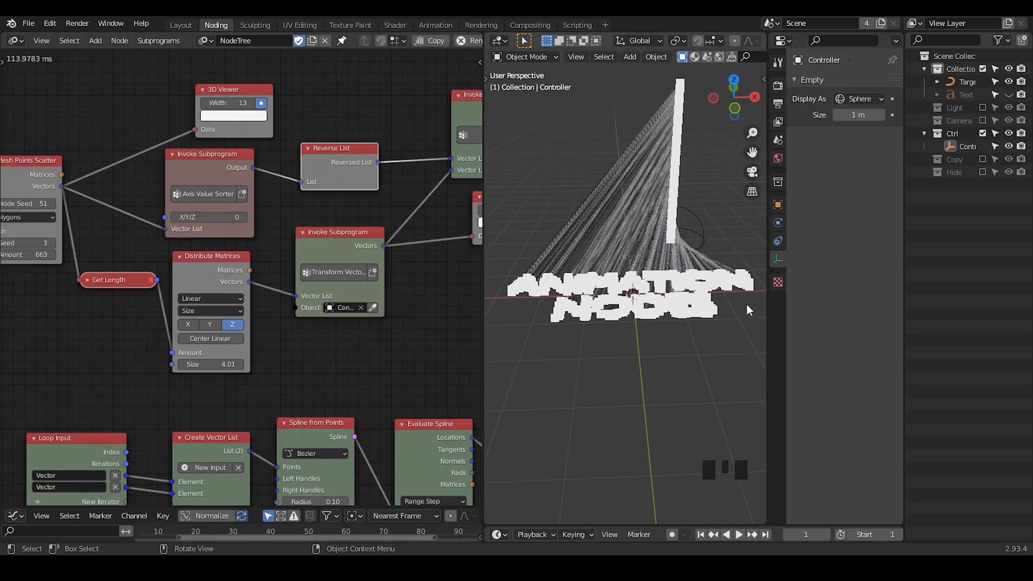
pyautogui.moveTo(689, 323); pyautogui.dragTo(651, 286, button='middle')
# - Try feeding My Loop's first Vector List input directly, bypassing Reverse List, and restore the Reversed List connection
pyautogui.click(320, 171)
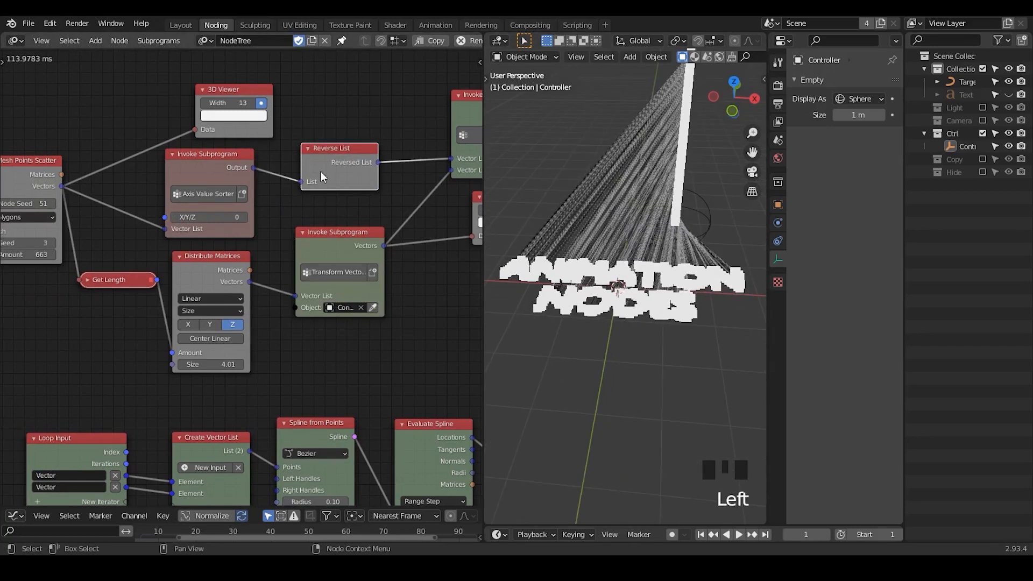
pyautogui.moveTo(253, 167); pyautogui.dragTo(450, 157)
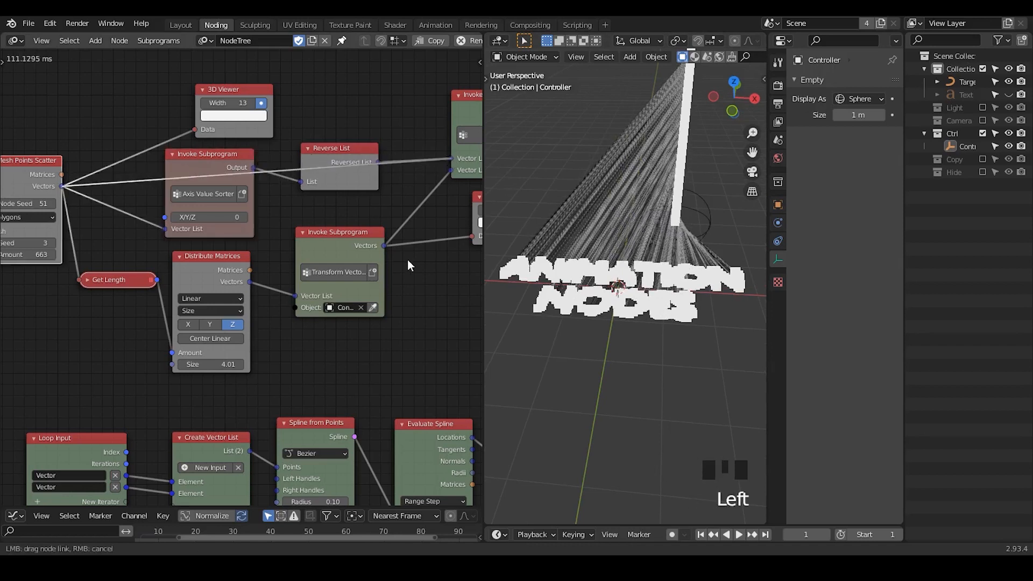
pyautogui.moveTo(672, 274)
pyautogui.mouseDown(button='middle')
pyautogui.moveTo(668, 246)
pyautogui.moveTo(667, 277)
pyautogui.mouseUp(button='middle')
pyautogui.moveTo(451, 158); pyautogui.dragTo(456, 158)
# - Move the Spline Formation subprogram node farther from Evaluate Spline, toward the Spline List output node
pyautogui.moveTo(433, 253); pyautogui.dragTo(363, 181, button='middle')
pyautogui.moveTo(341, 247); pyautogui.dragTo(364, 243)
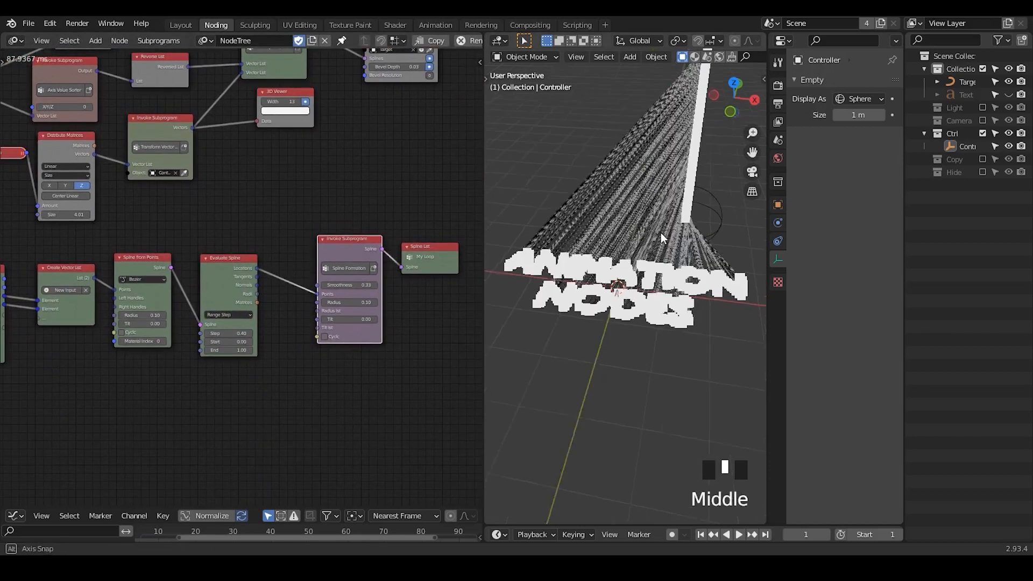
# - Inspect the splines between the text and the vertical line, highlighting the Target curve and then clearing its selection
pyautogui.keyDown('shift'); pyautogui.moveTo(660, 235); pyautogui.dragTo(632, 225, button='middle'); pyautogui.keyUp('shift')
pyautogui.click(649, 186)
pyautogui.click(698, 222)
pyautogui.click(627, 218)
pyautogui.click(626, 217)
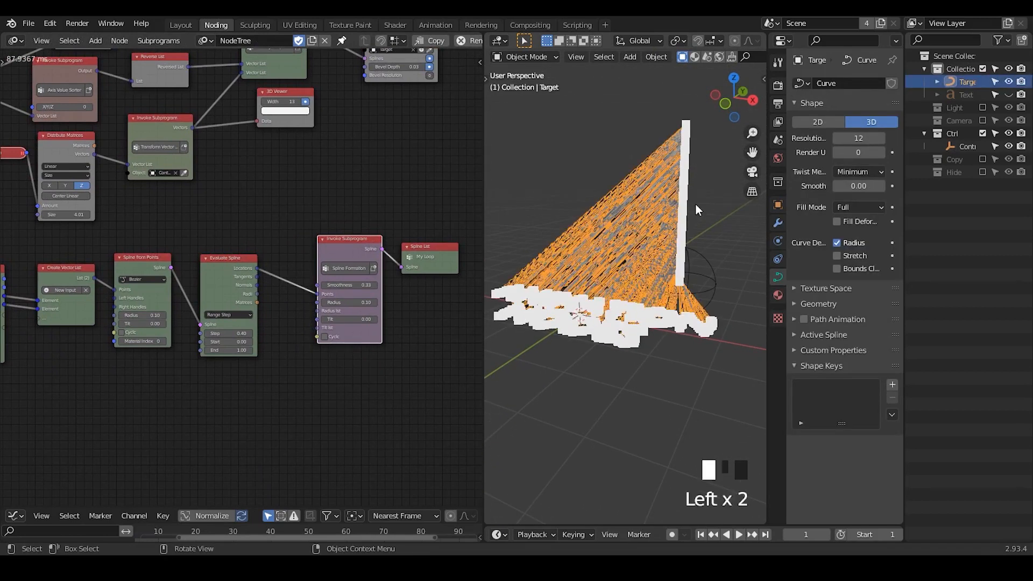
pyautogui.click(695, 209)
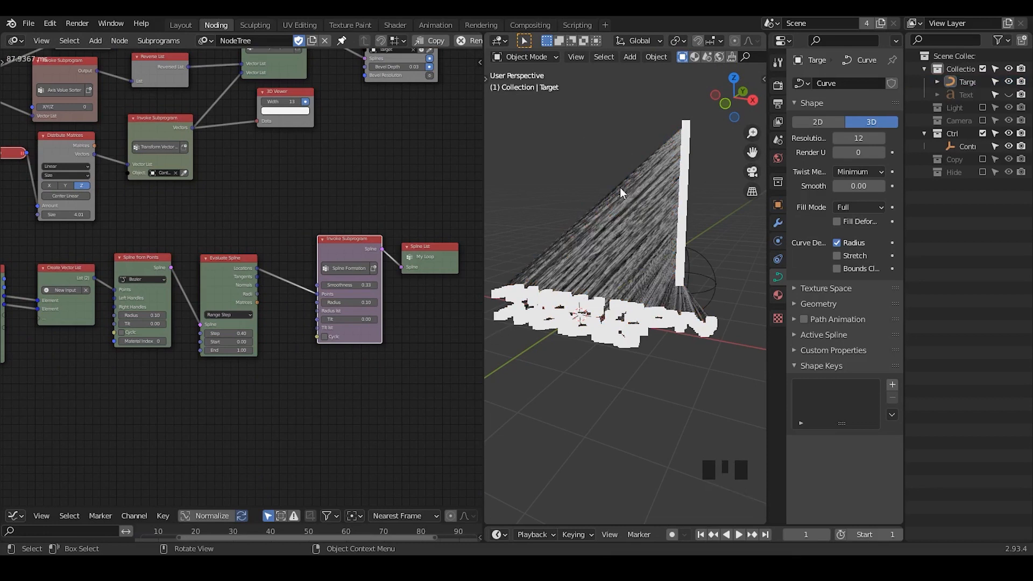
# - Move the Spline Formation and Spline List nodes together farther away from Evaluate Spline
pyautogui.moveTo(352, 304); pyautogui.dragTo(362, 301, button='middle')
pyautogui.moveTo(398, 232); pyautogui.dragTo(367, 212, button='middle')
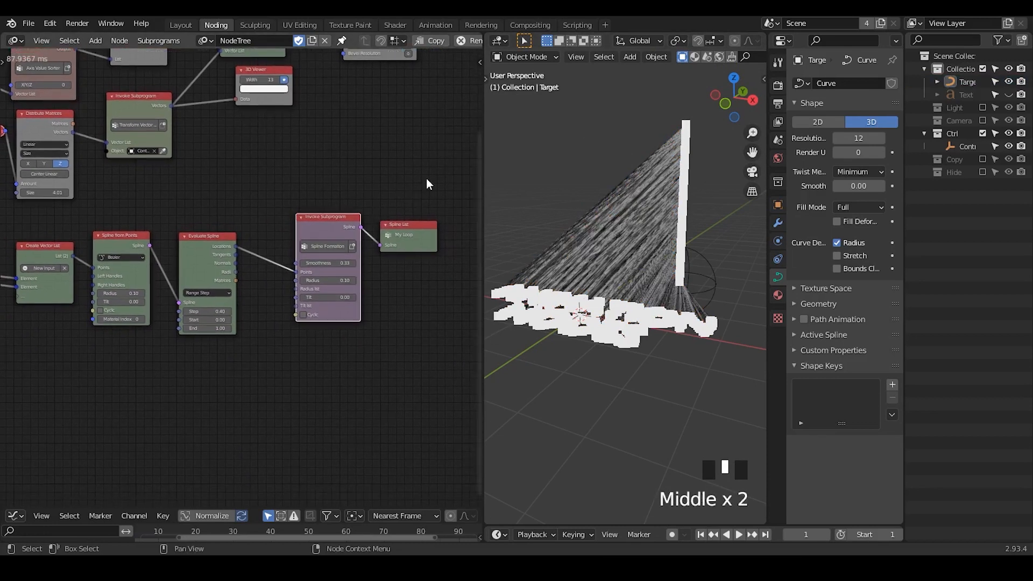
pyautogui.moveTo(426, 184); pyautogui.dragTo(283, 359)
pyautogui.press('g')
pyautogui.click(366, 349)
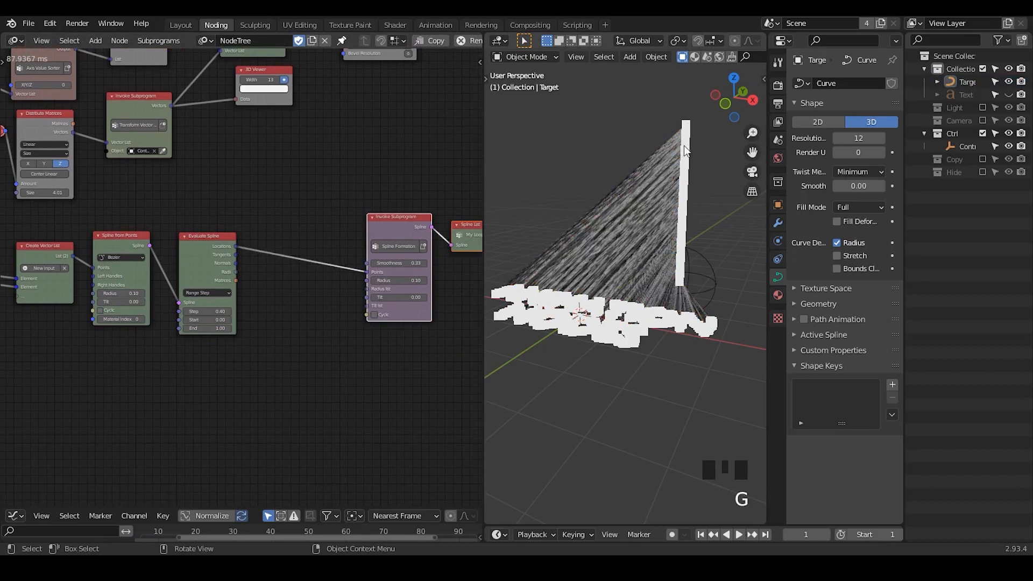
# - Annotate the 3D view with a curved arrow arching from the top of the vertical line toward the text
pyautogui.press('d')
pyautogui.moveTo(681, 129)
pyautogui.mouseDown()
pyautogui.moveTo(653, 105)
pyautogui.moveTo(525, 215)
pyautogui.mouseUp()
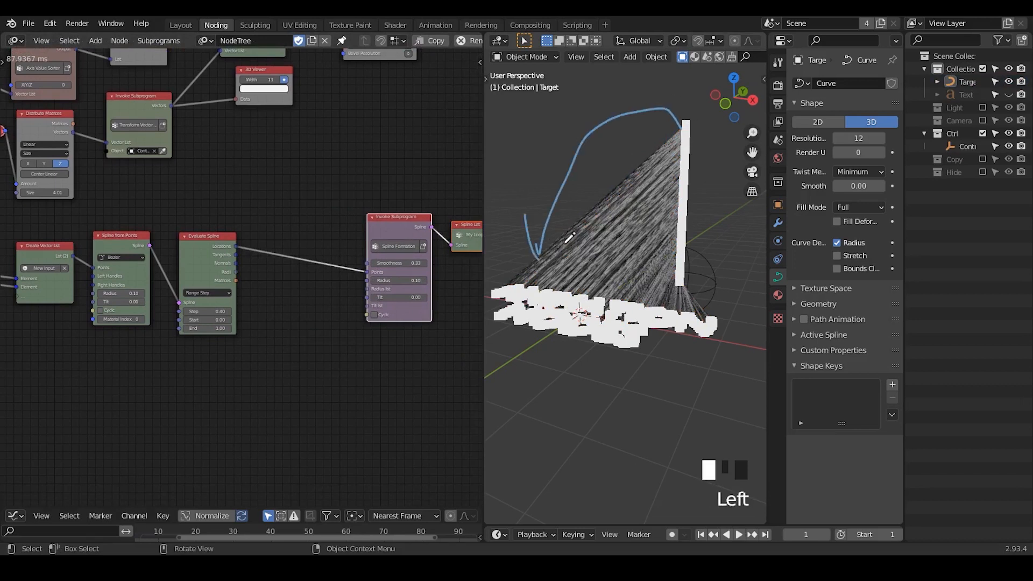
pyautogui.moveTo(565, 243); pyautogui.dragTo(566, 243)
# - Insert a Vector Math node between Evaluate Spline's Locations output and Spline Formation's Points input
pyautogui.moveTo(263, 306); pyautogui.dragTo(227, 258, button='middle')
pyautogui.keyDown('ctrl'); pyautogui.moveTo(281, 296); pyautogui.dragTo(204, 181, button='middle'); pyautogui.keyUp('ctrl')
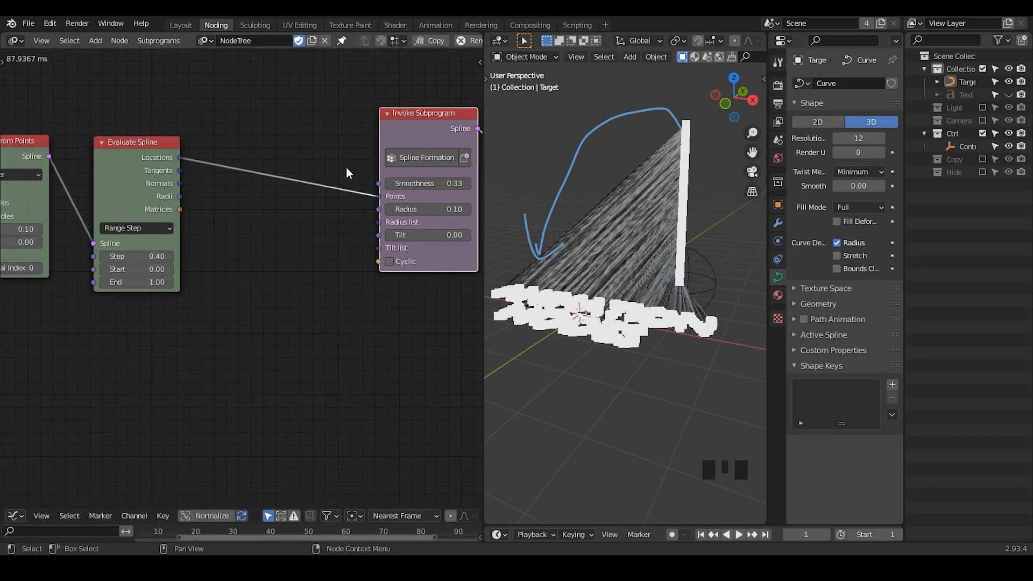
pyautogui.hotkey('ctrl', 'a')
pyautogui.write('vector m')
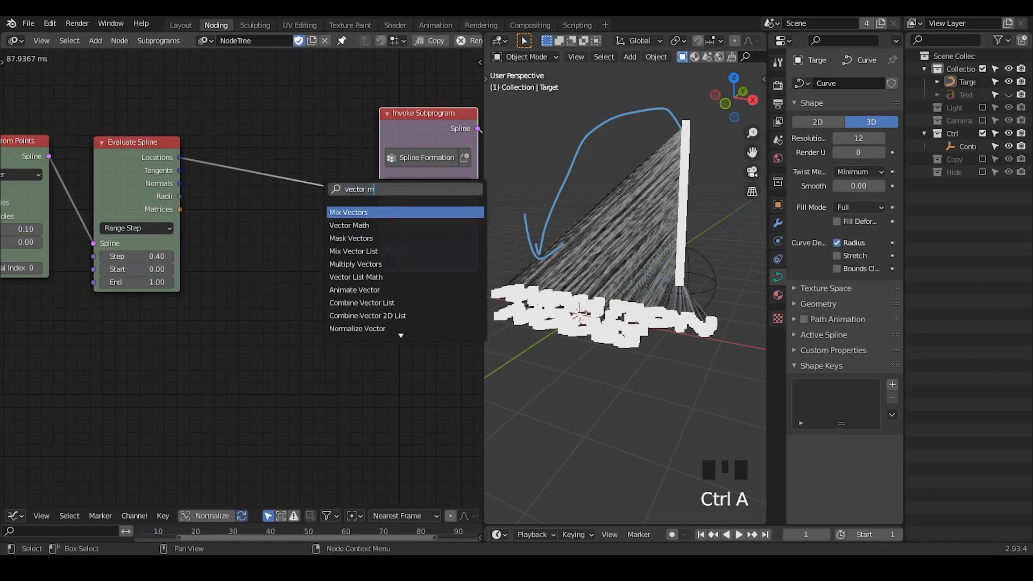
pyautogui.write('ath')
pyautogui.press('Return')
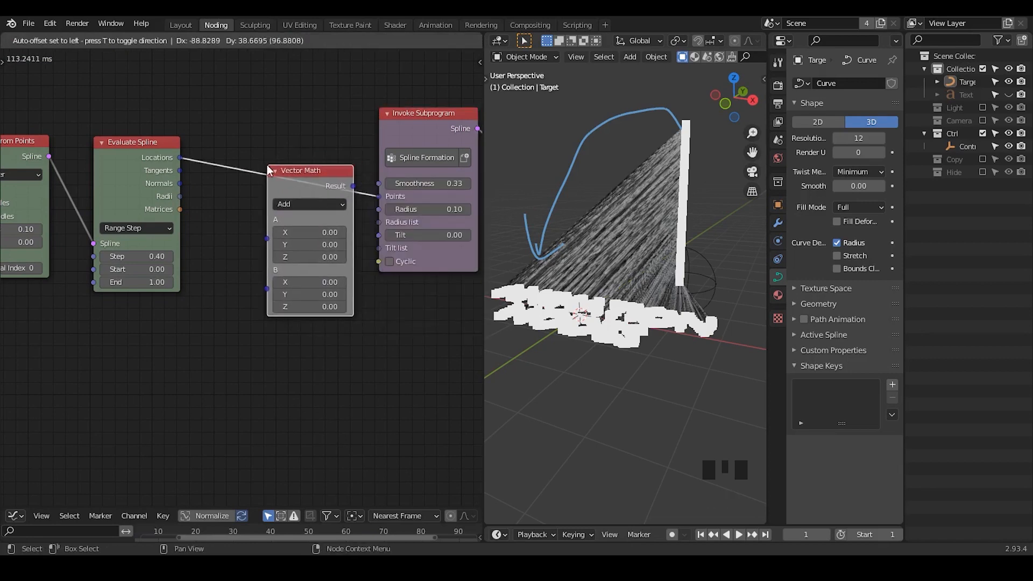
pyautogui.click(262, 267)
# - Set the Z component of the Vector Math node's B vector to 5
pyautogui.click(262, 270)
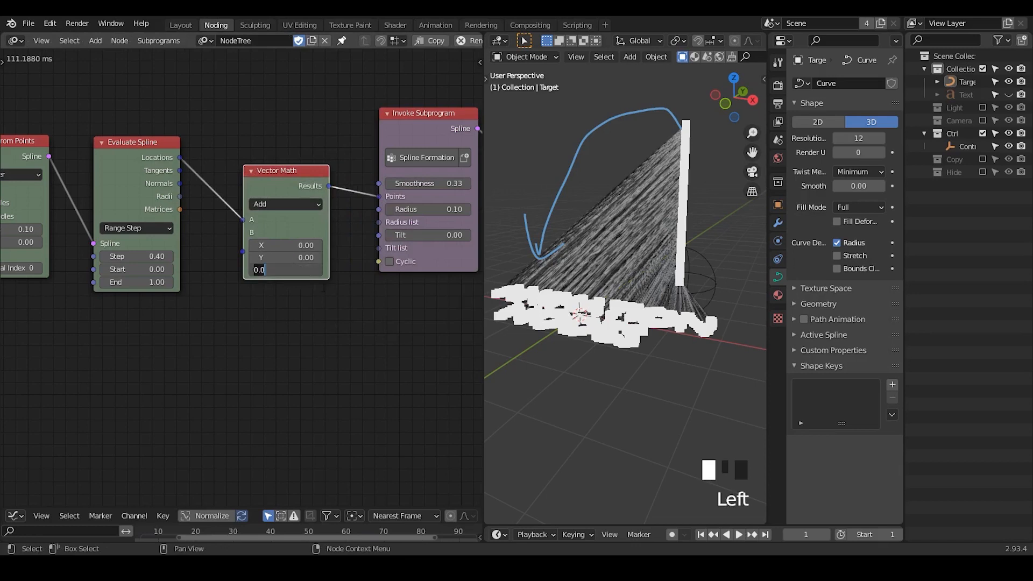
pyautogui.write('5')
pyautogui.press('Return')
pyautogui.keyDown('shift'); pyautogui.moveTo(651, 199); pyautogui.dragTo(646, 244, button='middle'); pyautogui.keyUp('shift')
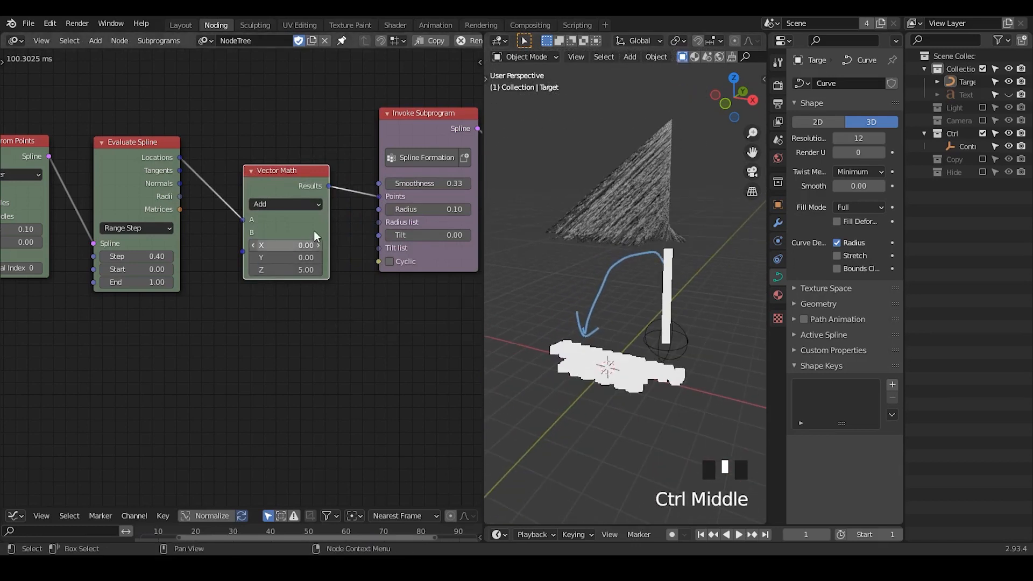
# - Move the Vector Math node and the nodes after it away from Evaluate Spline, leaving space for additional nodes
pyautogui.moveTo(294, 189); pyautogui.dragTo(351, 93, button='middle')
pyautogui.moveTo(379, 65); pyautogui.dragTo(87, 299)
pyautogui.press('g')
pyautogui.click(286, 296)
pyautogui.click(208, 293)
pyautogui.moveTo(208, 293); pyautogui.dragTo(317, 277, button='middle')
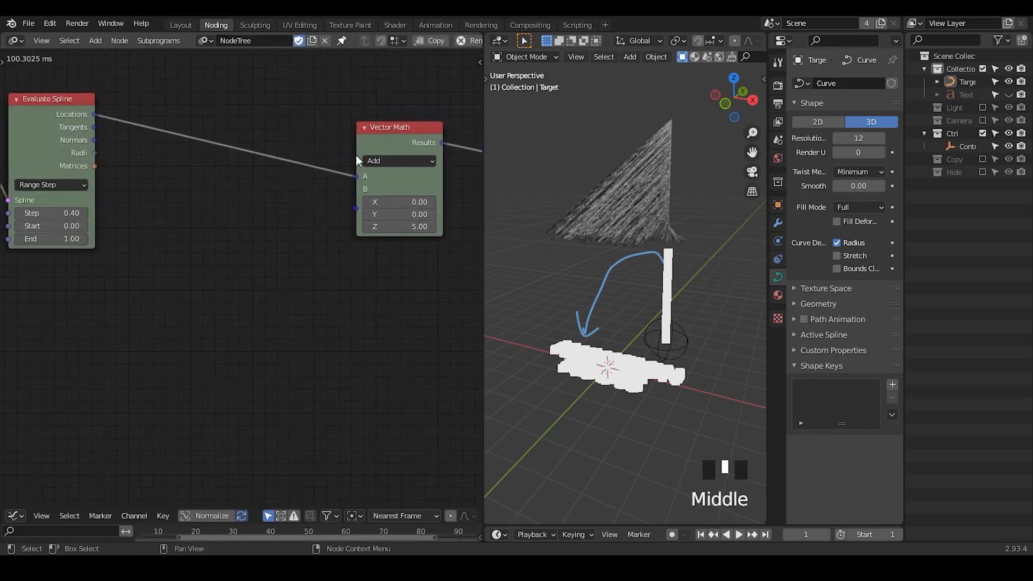
pyautogui.moveTo(408, 238); pyautogui.dragTo(351, 227)
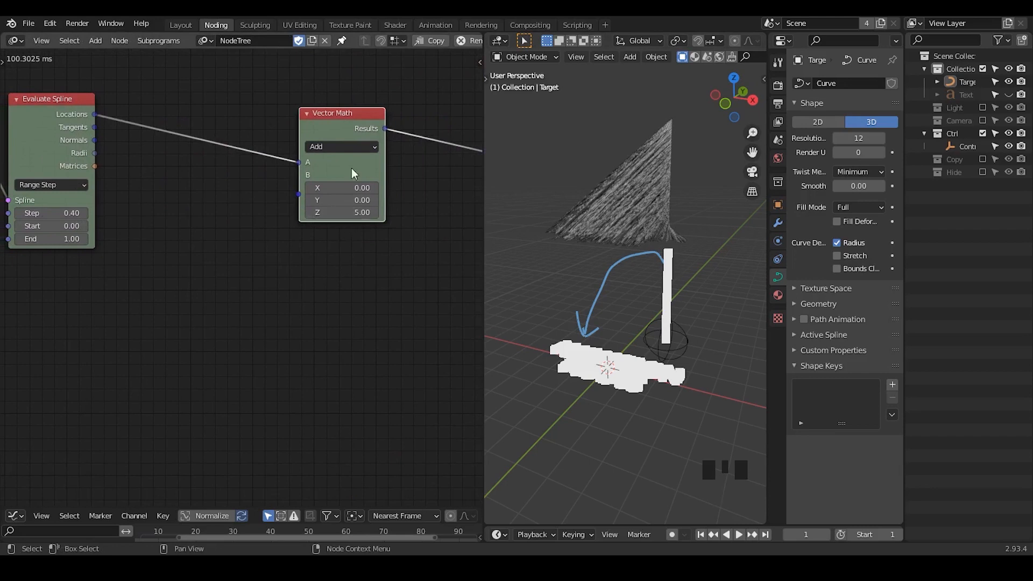
# - Annotate the two ends of the raised splines in the 3D view with crosses
pyautogui.moveTo(541, 217)
pyautogui.mouseDown()
pyautogui.moveTo(559, 238)
pyautogui.moveTo(539, 243)
pyautogui.mouseUp()
pyautogui.moveTo(660, 111)
pyautogui.mouseDown()
pyautogui.moveTo(682, 133)
pyautogui.moveTo(663, 131)
pyautogui.mouseUp()
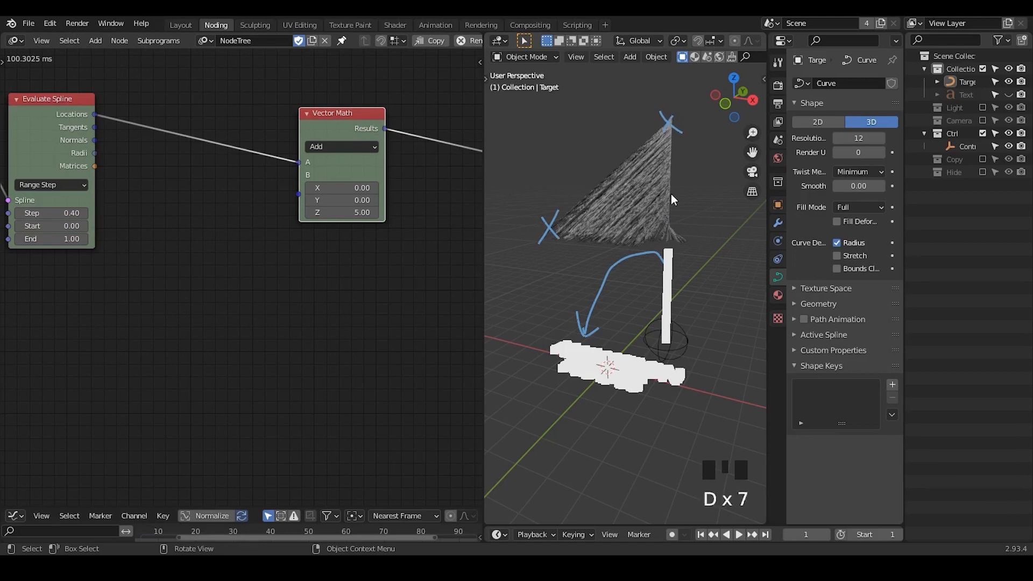
pyautogui.click(224, 226)
pyautogui.hotkey('ctrl', 'a')
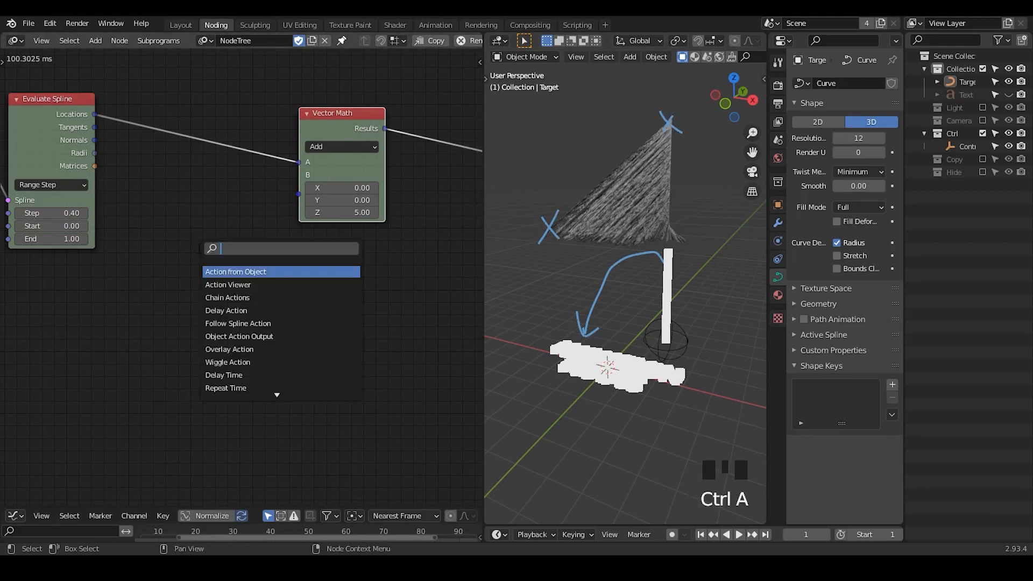
pyautogui.click(364, 121)
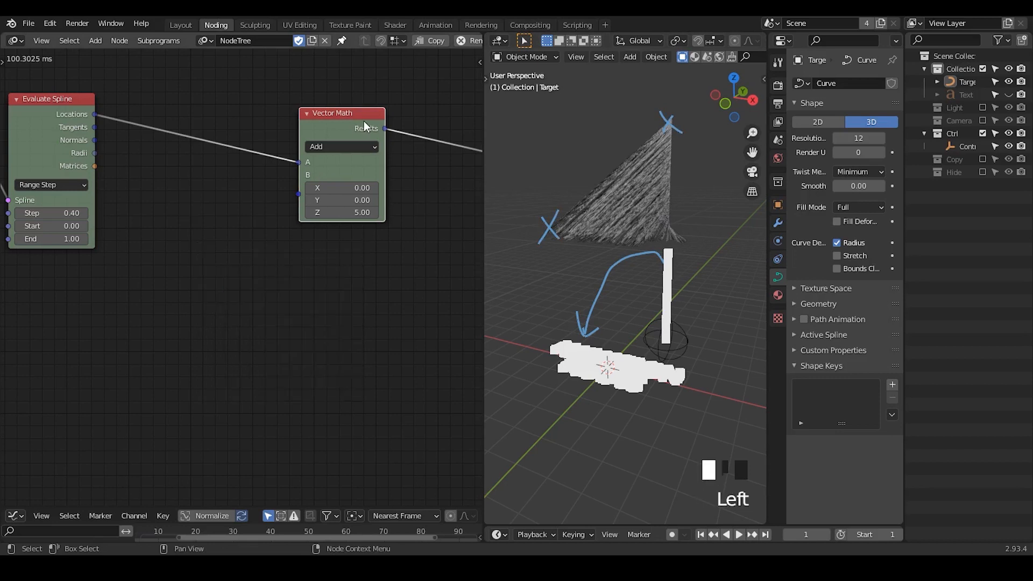
# - Duplicate the Vector Math node, place the copy below the original, and set its operation to Multiply
pyautogui.hotkey('shift', 'd')
pyautogui.hotkey('shift', 'd')
pyautogui.click(306, 255)
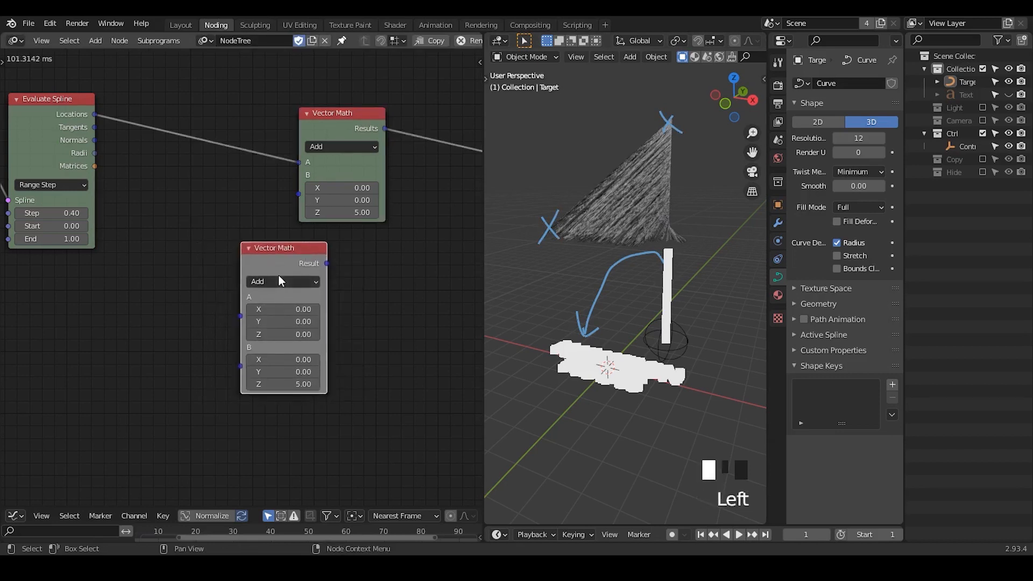
pyautogui.click(281, 281)
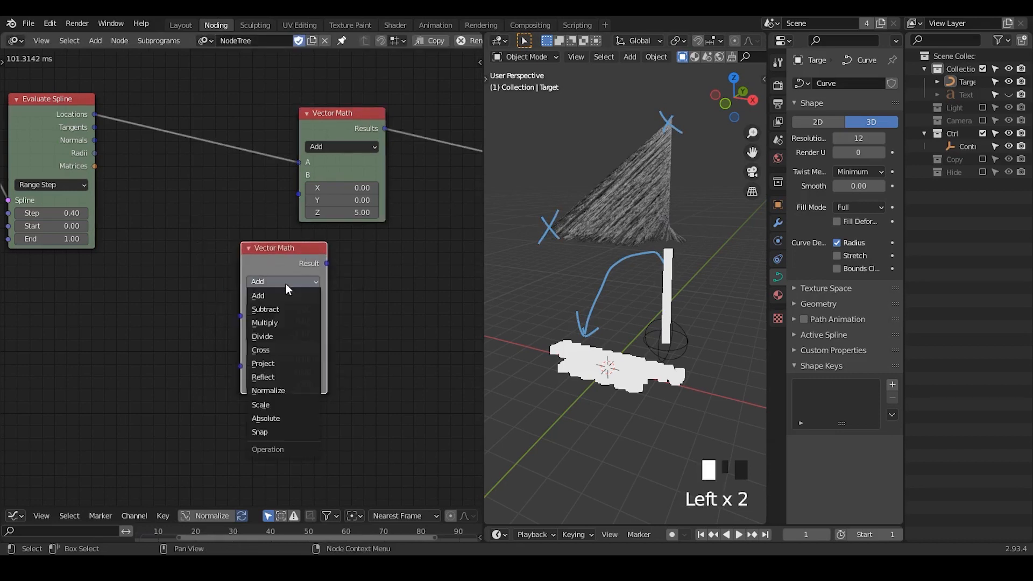
pyautogui.click(288, 323)
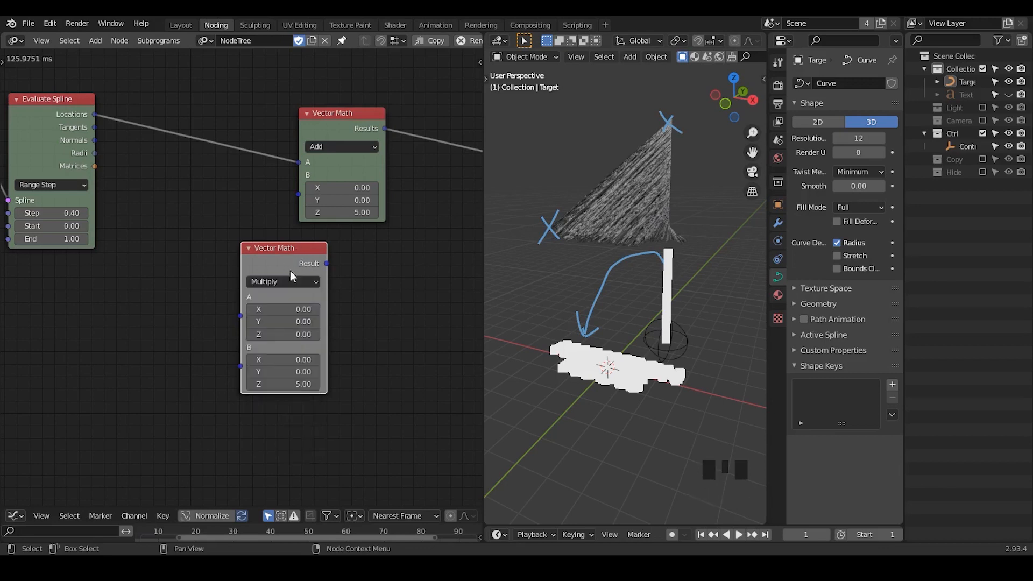
# - Change the duplicated Vector Math node's operation to Scale and move it closer to Evaluate Spline
pyautogui.moveTo(237, 313); pyautogui.dragTo(308, 296, button='middle')
pyautogui.moveTo(343, 248); pyautogui.dragTo(306, 252)
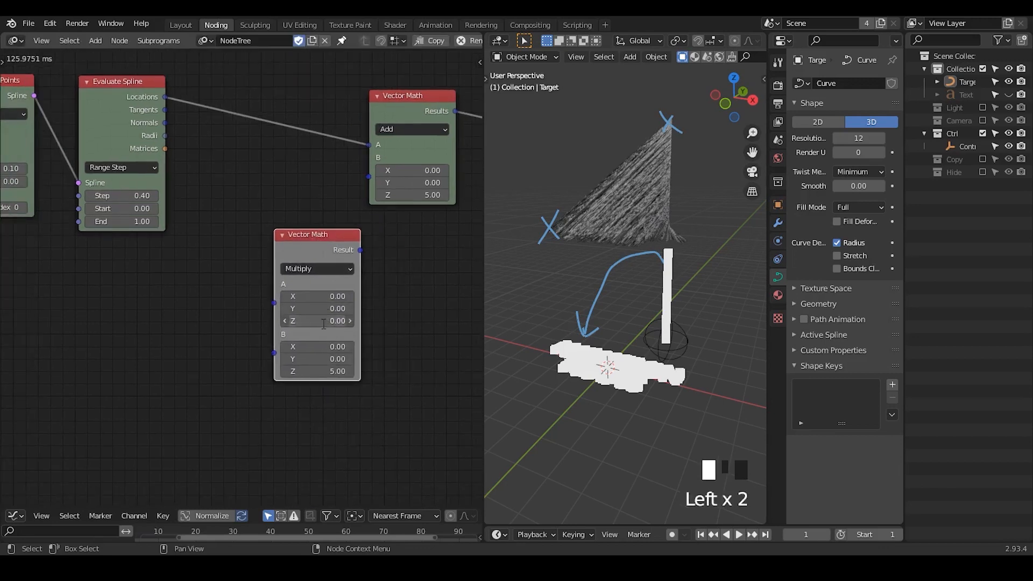
pyautogui.click(317, 268)
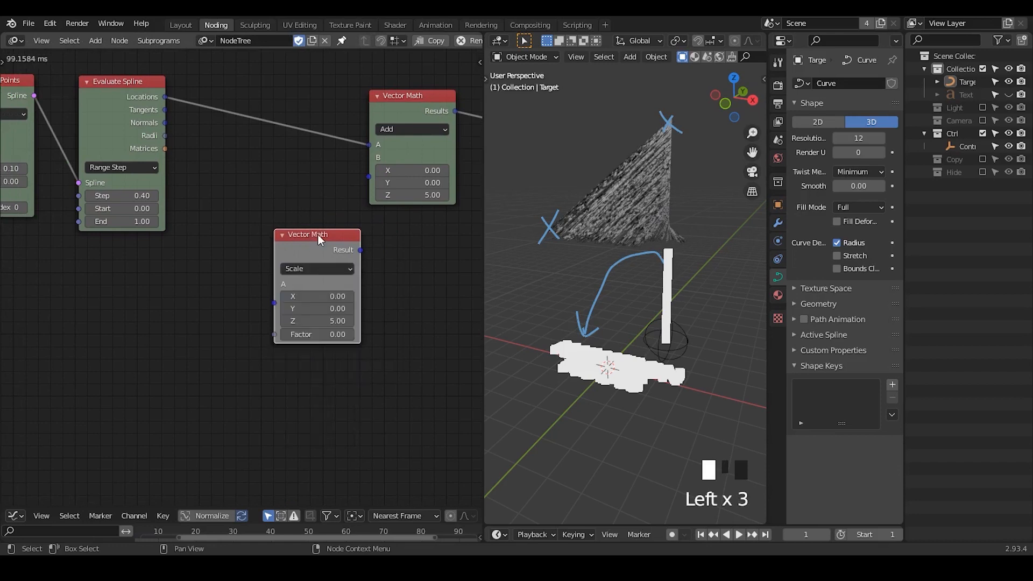
pyautogui.moveTo(318, 237); pyautogui.dragTo(304, 210)
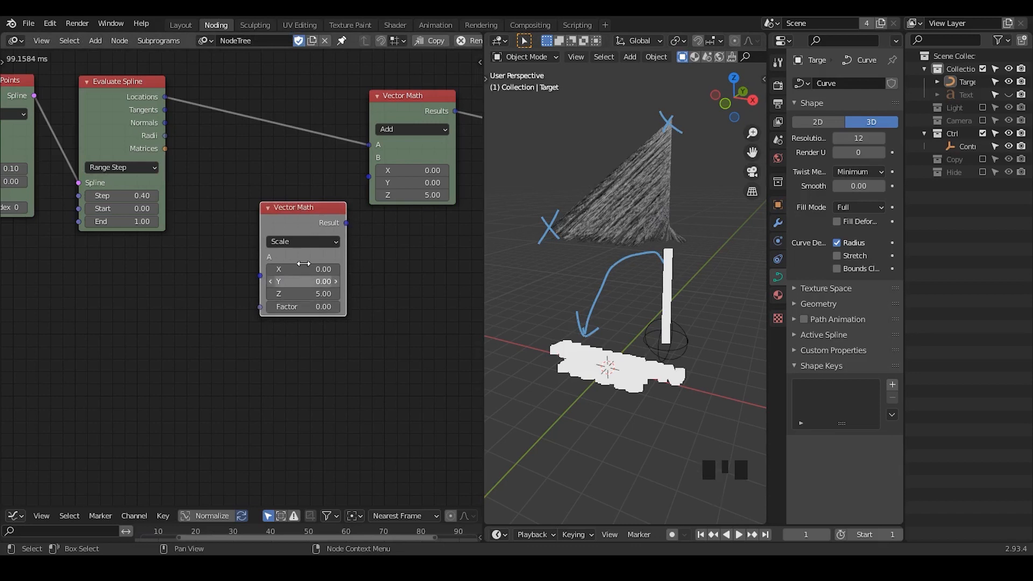
# - Add a Float Range node between Evaluate Spline and the Scale Vector Math node
pyautogui.hotkey('ctrl', 'a')
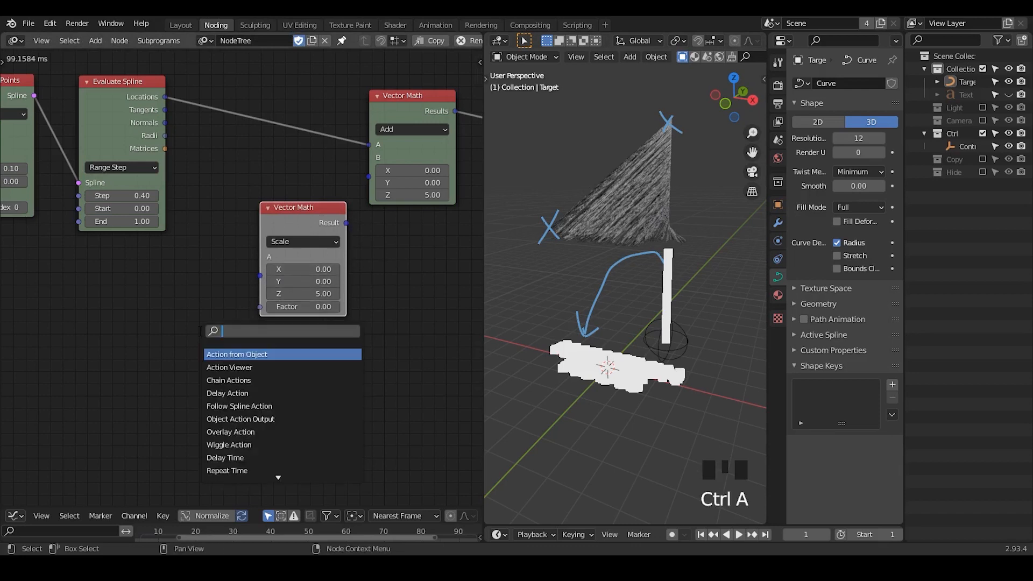
pyautogui.write('float range')
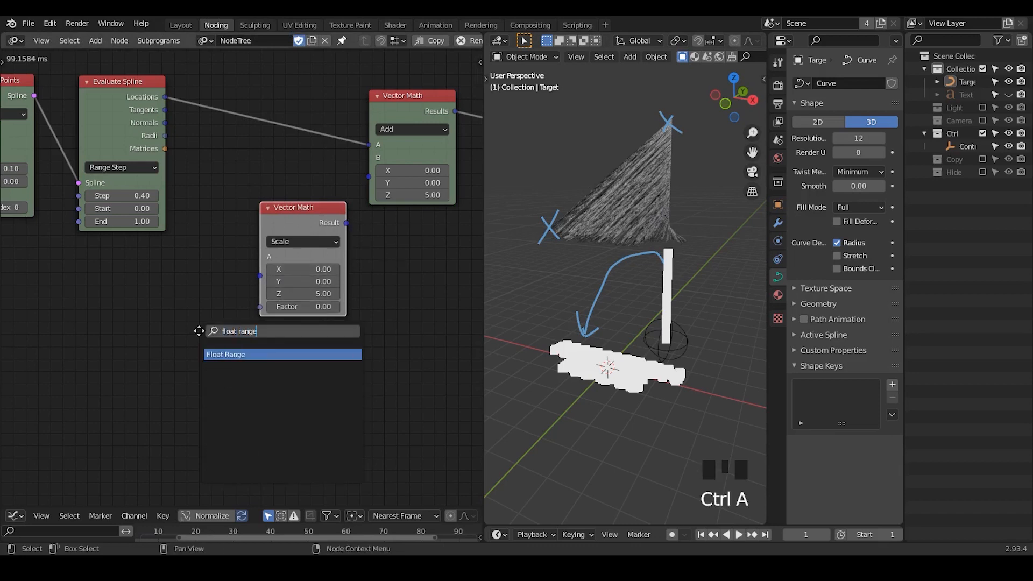
pyautogui.press('Return')
pyautogui.click(193, 153)
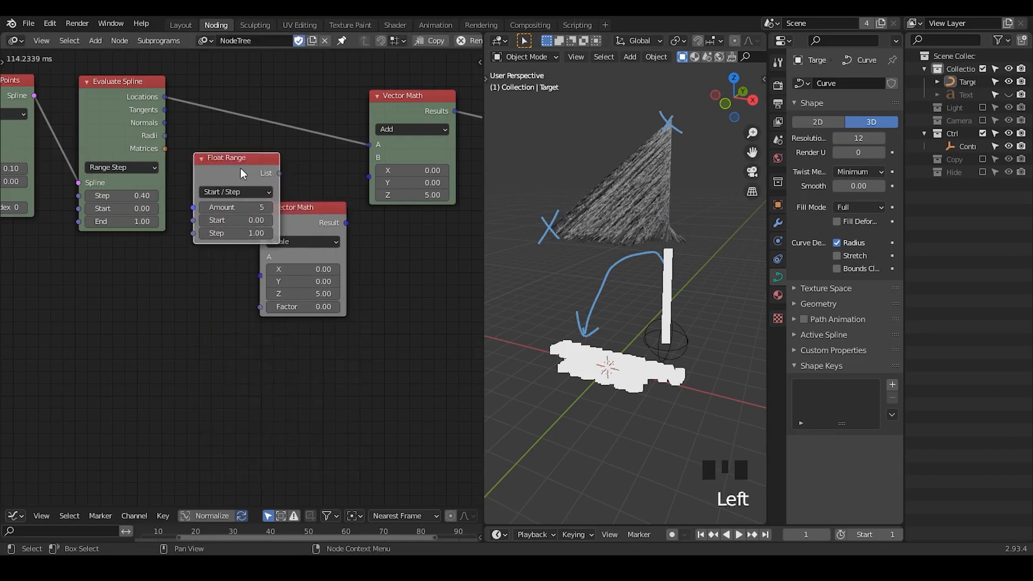
# - Expose the Interpolation input on the Float Range node and review the node's socket settings
pyautogui.press('u')
pyautogui.click(245, 191)
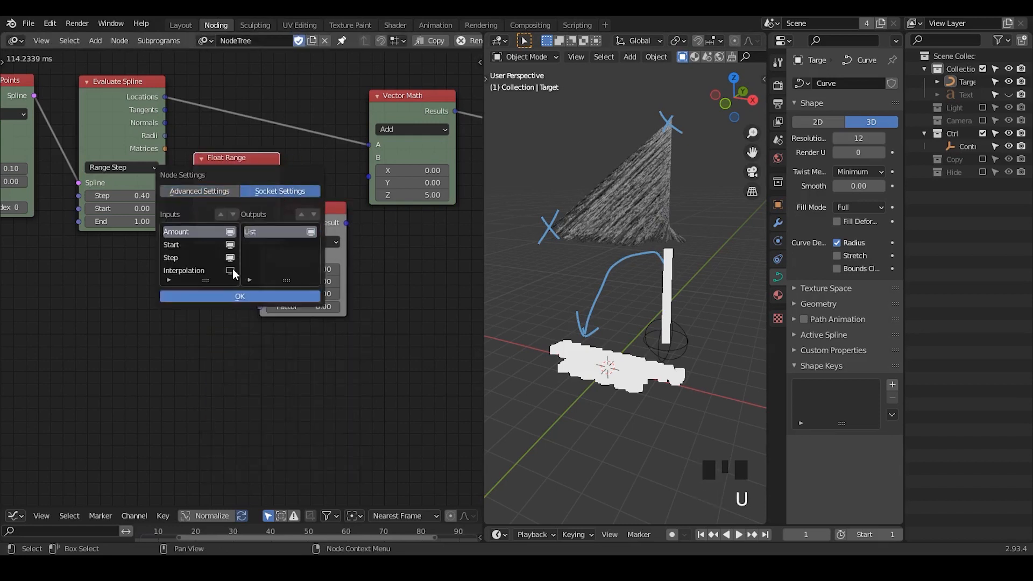
pyautogui.click(225, 296)
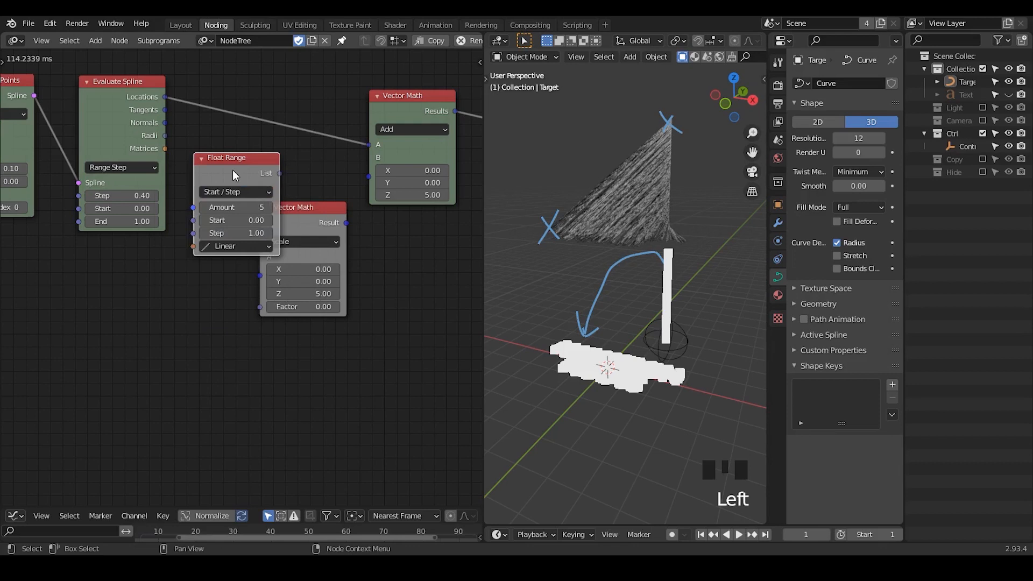
pyautogui.press('n')
pyautogui.click(473, 65)
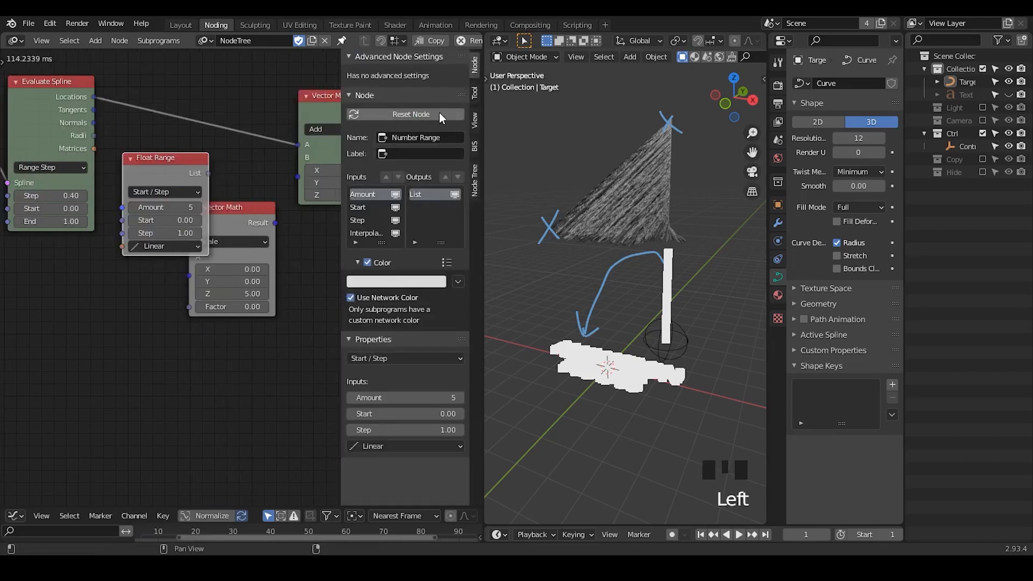
pyautogui.press('n')
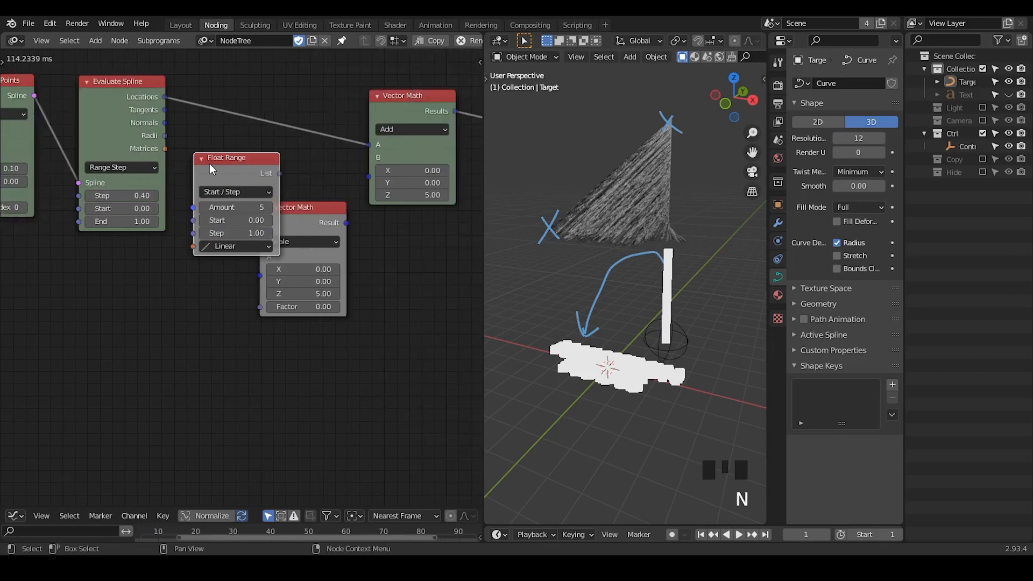
# - Connect Evaluate Spline's Locations to Float Range's Amount through Get Length, and arrange the three nodes clear of each other
pyautogui.moveTo(211, 169); pyautogui.dragTo(246, 166)
pyautogui.moveTo(166, 97); pyautogui.dragTo(231, 210)
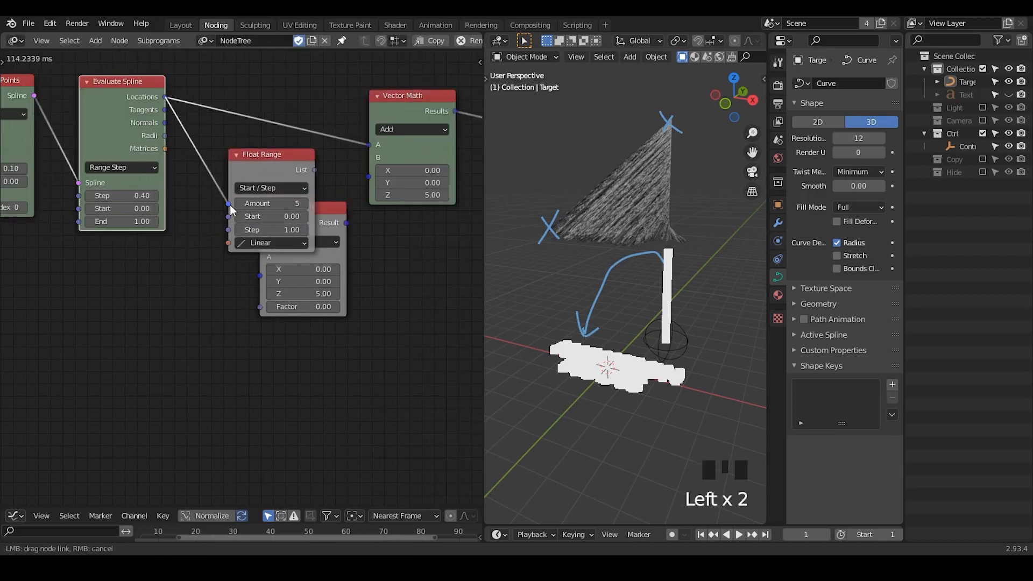
pyautogui.moveTo(125, 98); pyautogui.dragTo(93, 89)
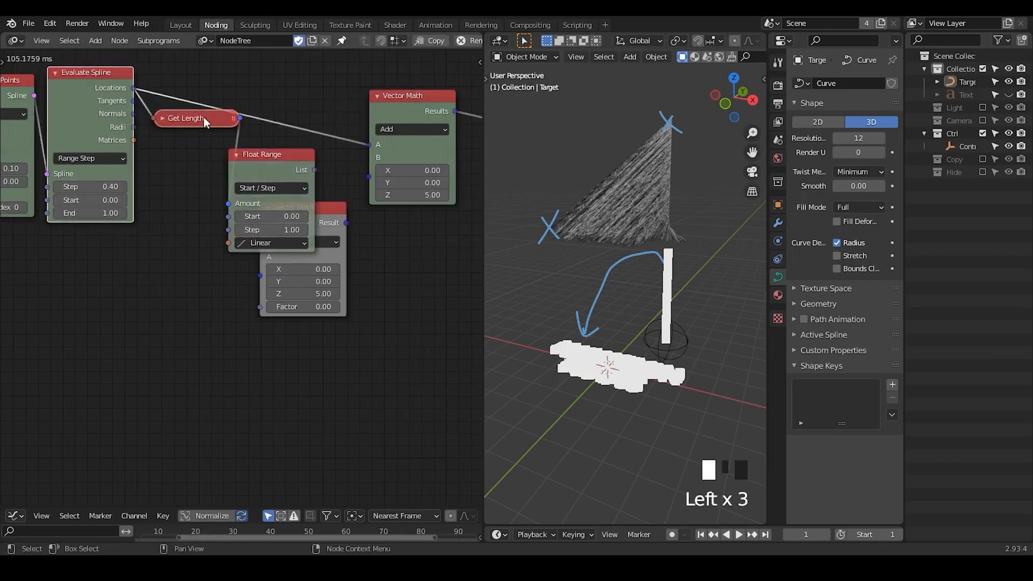
pyautogui.moveTo(203, 117); pyautogui.dragTo(112, 257)
pyautogui.moveTo(254, 167); pyautogui.dragTo(198, 182)
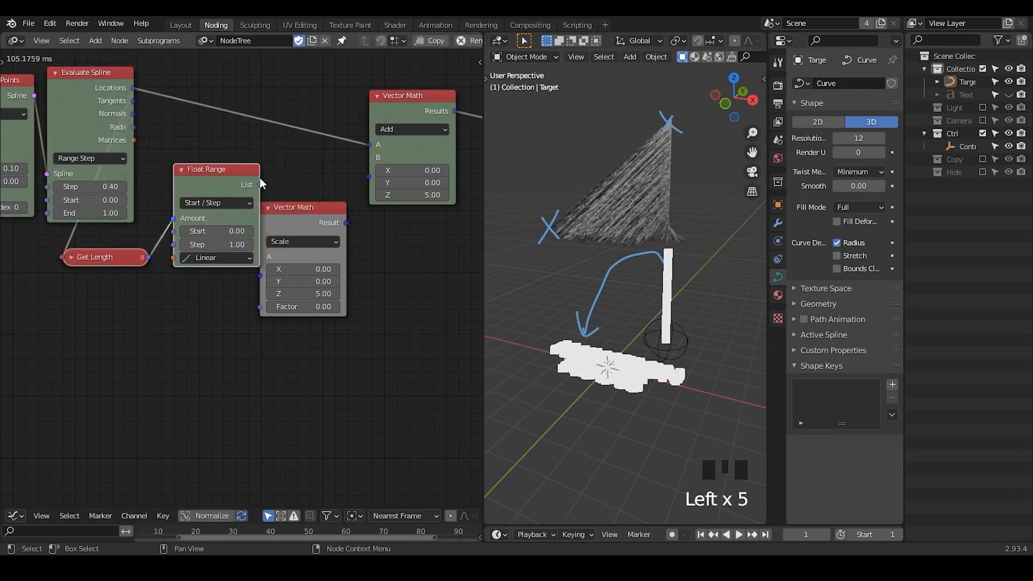
# - Move the Scale Vector Math node clear of Float Range and connect the List output to its Factor input
pyautogui.click(293, 227)
pyautogui.moveTo(293, 227); pyautogui.dragTo(348, 286)
pyautogui.moveTo(260, 185); pyautogui.dragTo(314, 367)
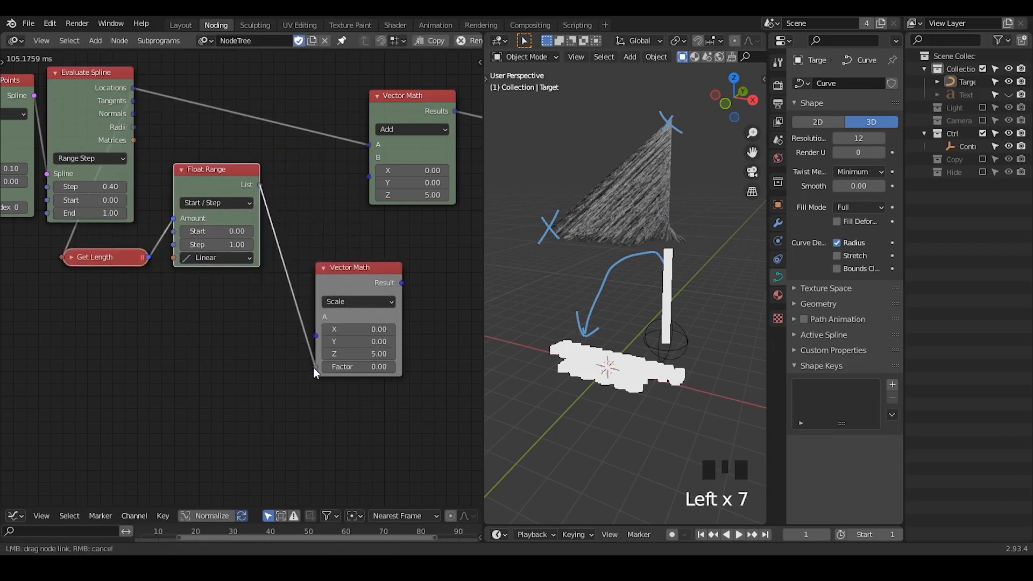
# - Switch the Float Range node's step type to Start / Stop
pyautogui.click(230, 202)
pyautogui.click(221, 200)
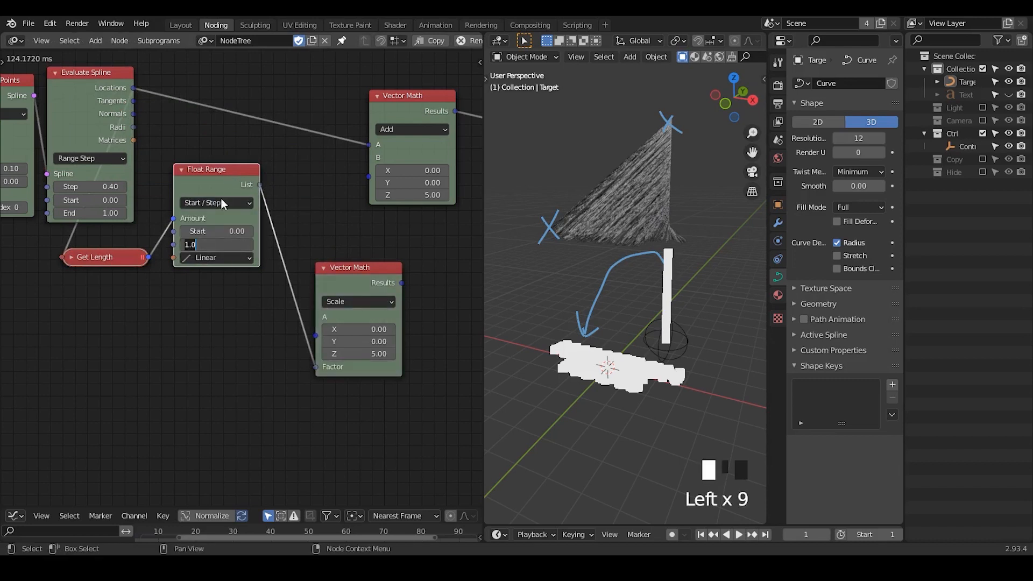
pyautogui.click(218, 202)
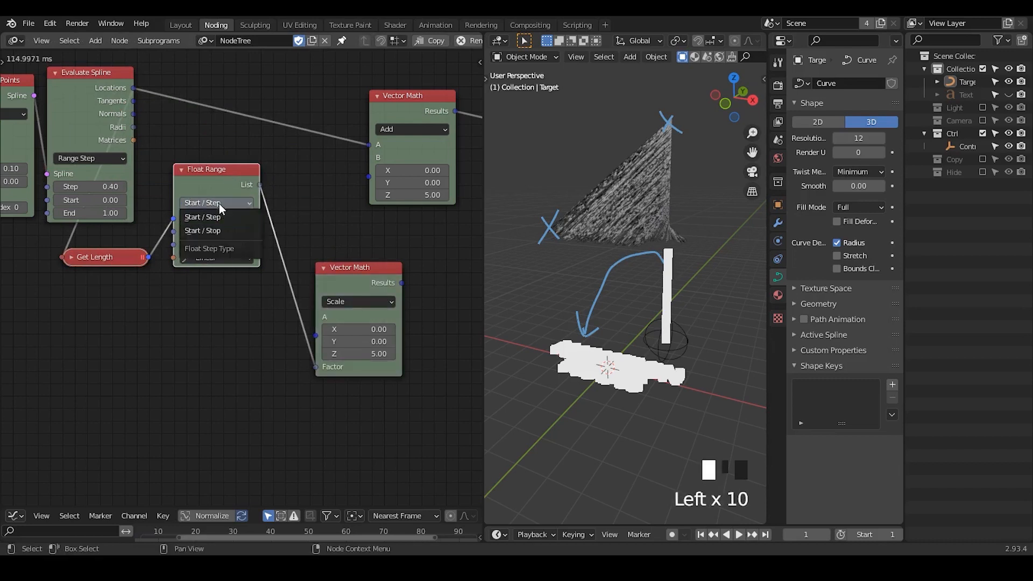
pyautogui.click(223, 231)
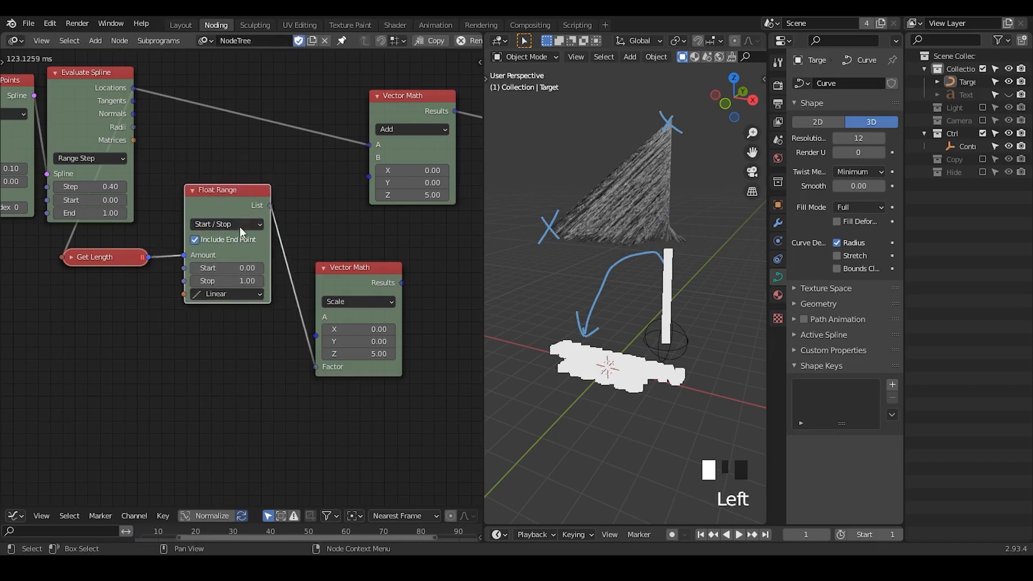
pyautogui.moveTo(239, 227); pyautogui.dragTo(253, 196, button='middle')
pyautogui.click(250, 196)
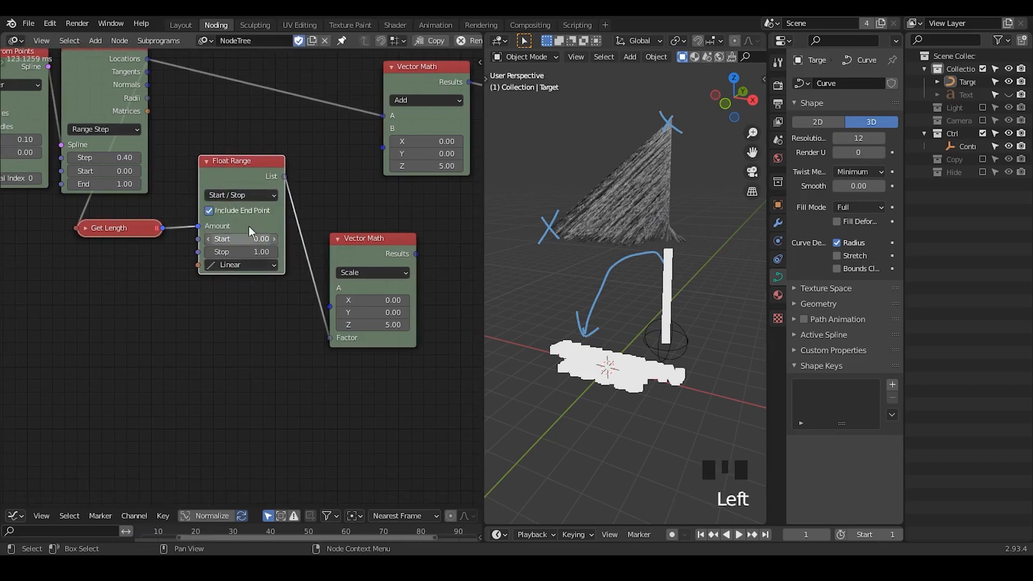
pyautogui.click(254, 188)
pyautogui.doubleClick(256, 189)
pyautogui.click(257, 196)
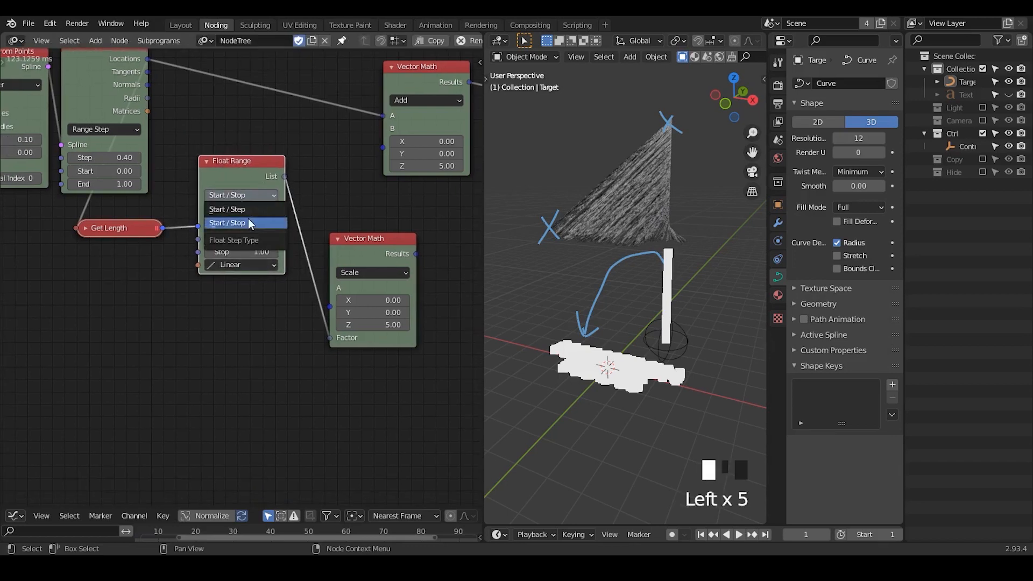
# - Move the Float Range and Scale Vector Math nodes closer together and connect Scale's Results to the B input of the Add Vector Math node
pyautogui.click(257, 156)
pyautogui.moveTo(258, 174); pyautogui.dragTo(258, 192)
pyautogui.moveTo(357, 239); pyautogui.dragTo(335, 201)
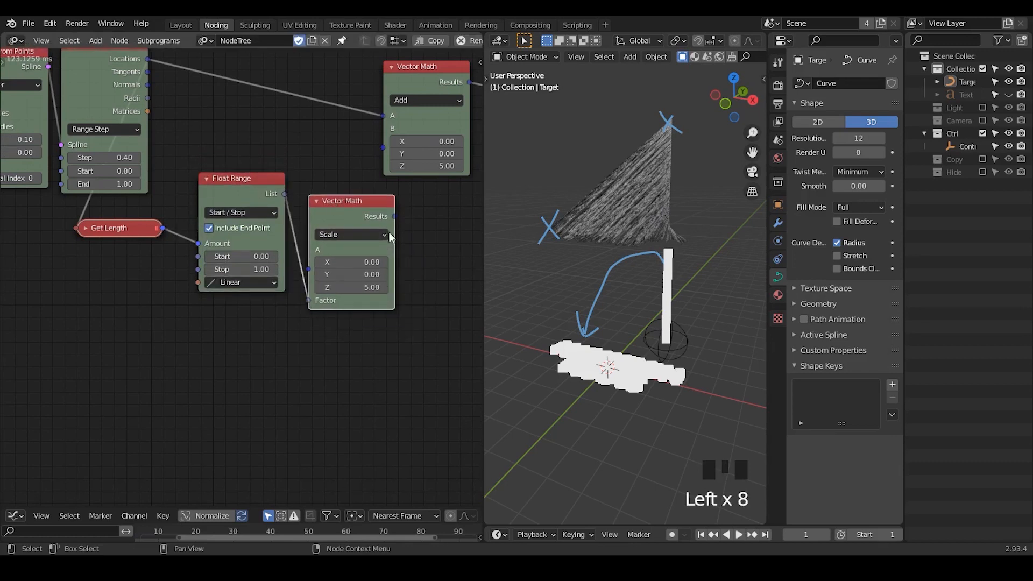
pyautogui.moveTo(394, 217); pyautogui.dragTo(385, 149)
pyautogui.moveTo(401, 192); pyautogui.dragTo(372, 208, button='middle')
pyautogui.moveTo(677, 288); pyautogui.dragTo(576, 243, button='middle')
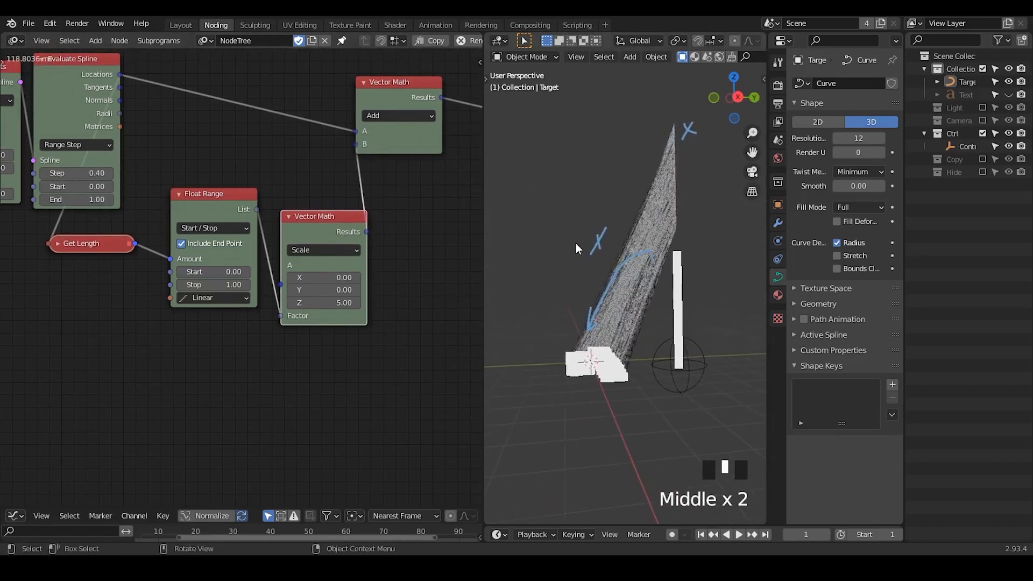
# - Erase the old annotation strokes from the viewport, then sketch and erase temporary marks at both ends of the splines
pyautogui.moveTo(243, 296); pyautogui.dragTo(263, 271, button='middle')
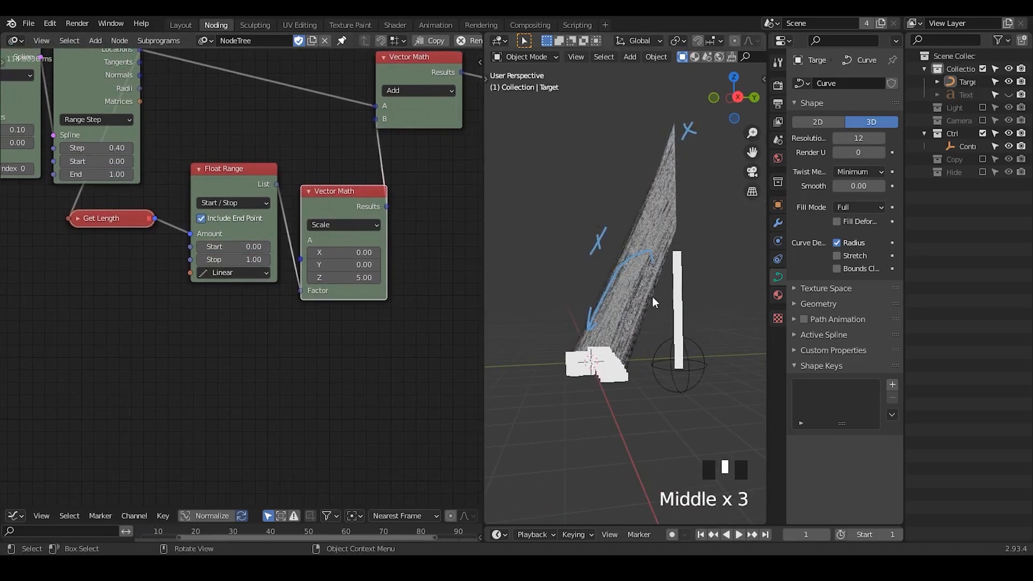
pyautogui.moveTo(601, 261); pyautogui.dragTo(669, 157, button='right')
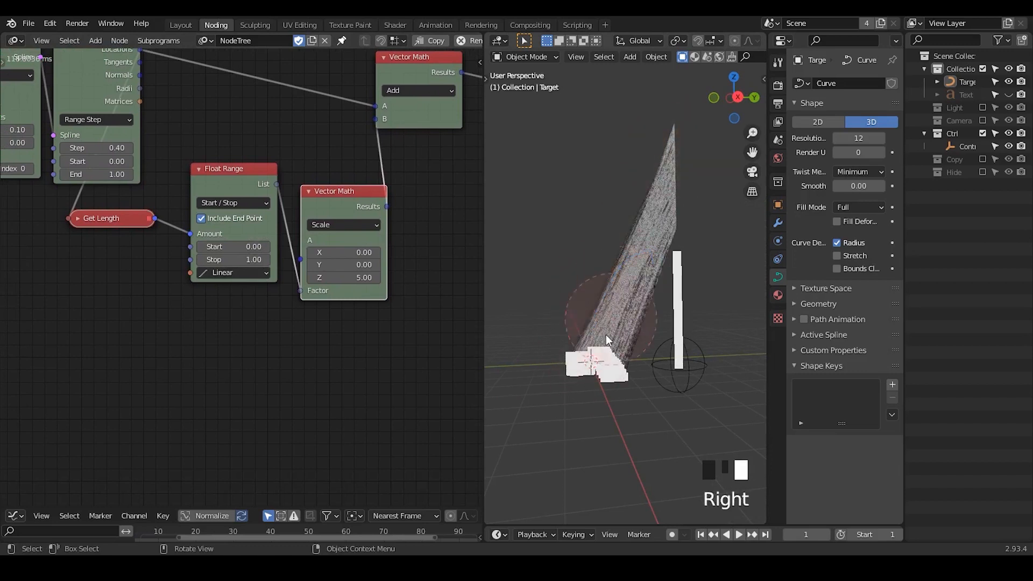
pyautogui.moveTo(568, 339); pyautogui.dragTo(579, 351)
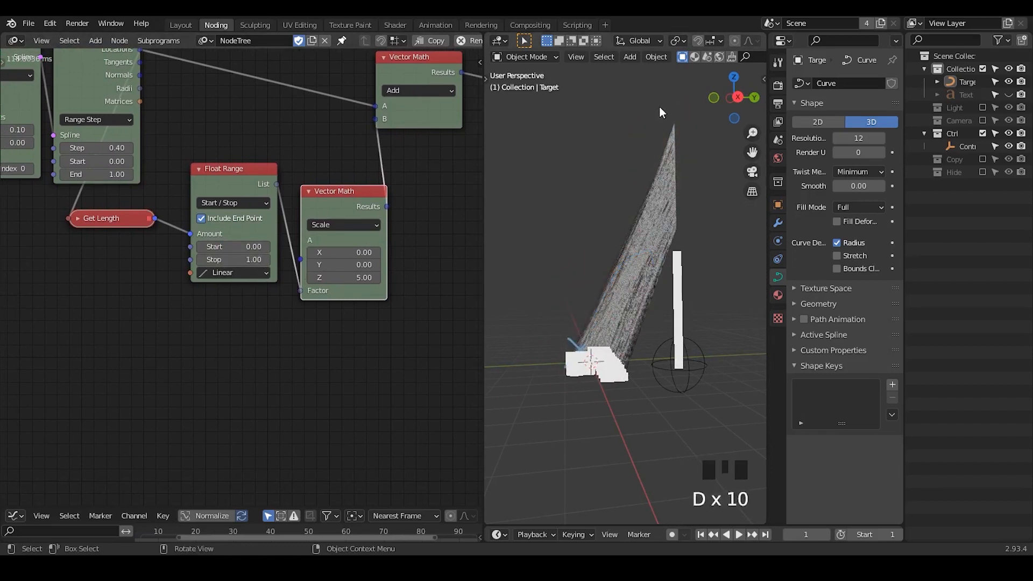
pyautogui.moveTo(659, 107)
pyautogui.mouseDown()
pyautogui.moveTo(705, 149)
pyautogui.moveTo(664, 149)
pyautogui.mouseUp()
pyautogui.moveTo(680, 129); pyautogui.dragTo(608, 358, button='right')
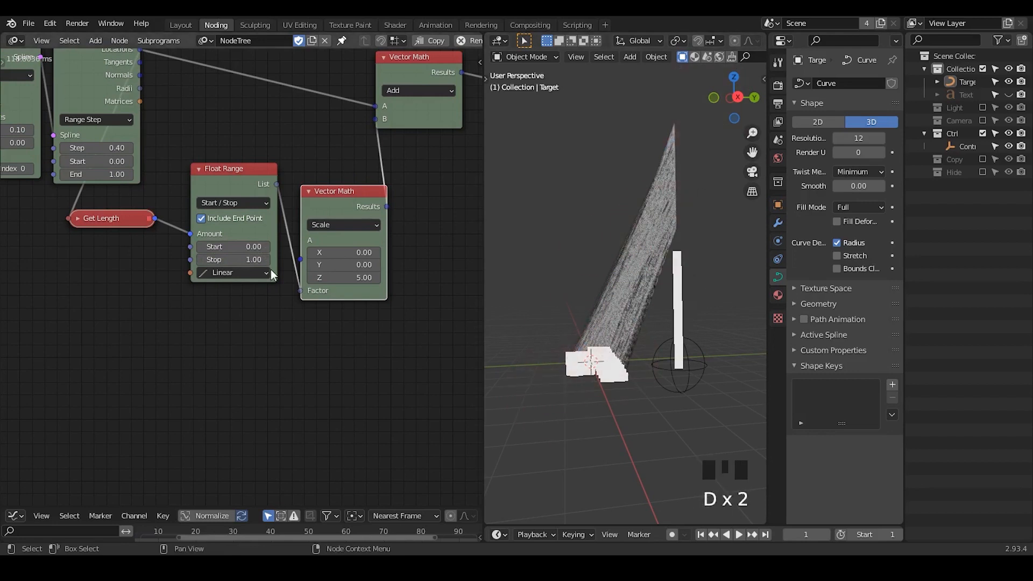
# - Add a Curve Interpolation node and a Mirror Interpolation node below the Get Length and Float Range nodes
pyautogui.moveTo(270, 269); pyautogui.dragTo(324, 233, button='middle')
pyautogui.moveTo(574, 321); pyautogui.dragTo(640, 338, button='middle')
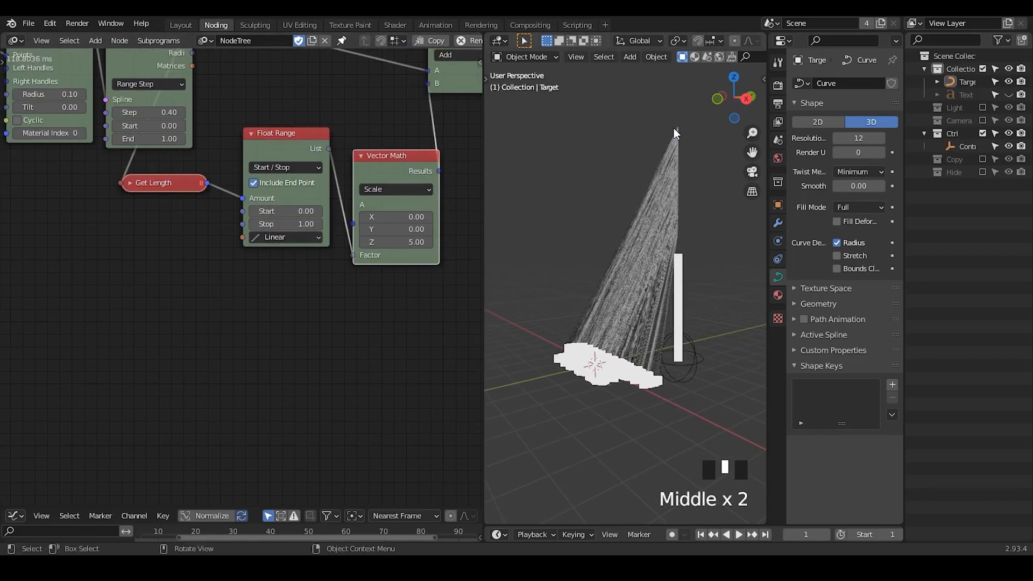
pyautogui.hotkey('ctrl', 'a')
pyautogui.write('cur')
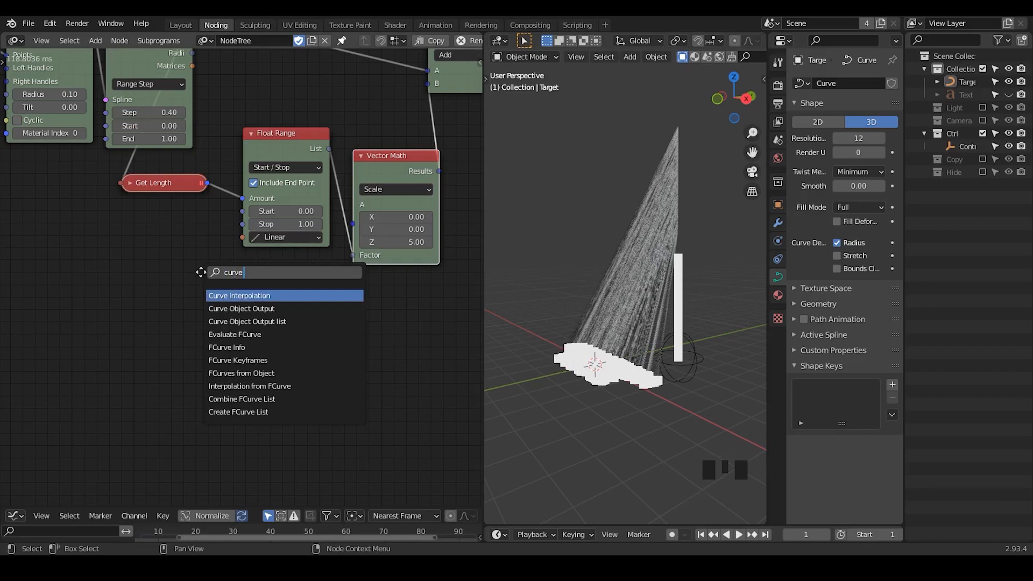
pyautogui.press('Return')
pyautogui.click(78, 258)
pyautogui.hotkey('ctrl', 'a')
pyautogui.write('mirror')
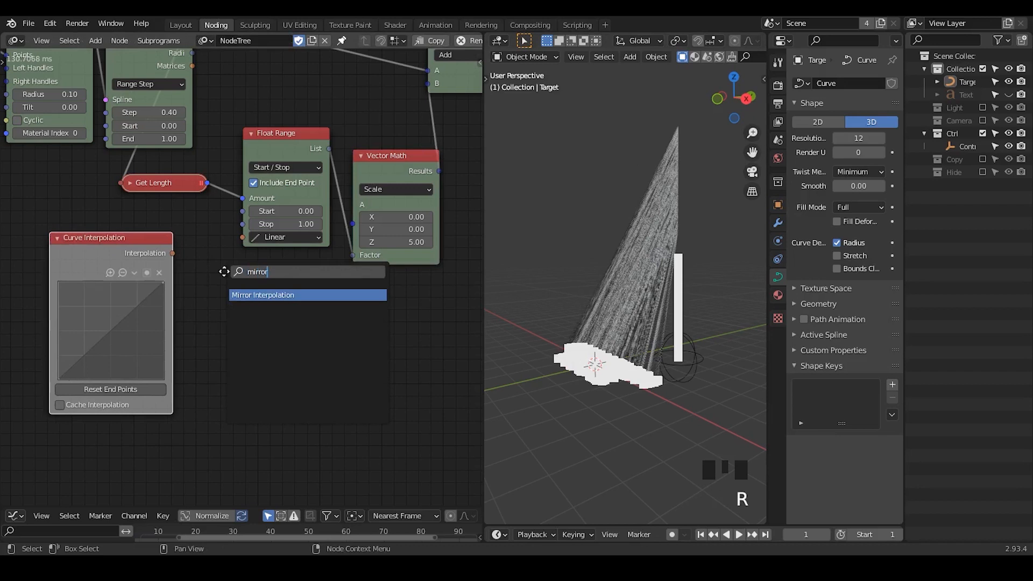
pyautogui.press('Return')
pyautogui.click(223, 273)
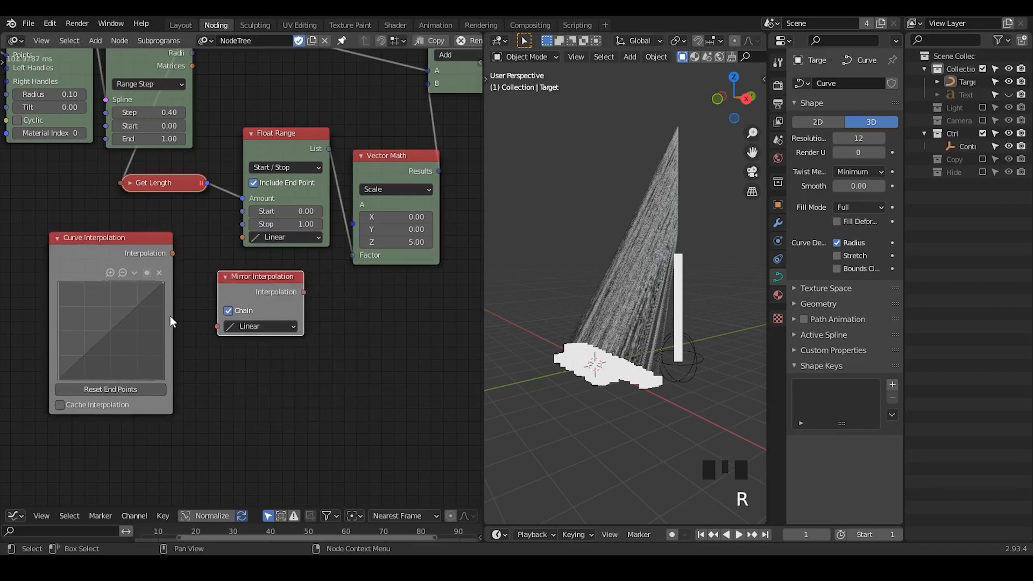
# - Shape the Curve Interpolation into an arch with its end point at Y 0, and connect it to Float Range's Interpolation input
pyautogui.moveTo(169, 294); pyautogui.dragTo(214, 266, button='middle')
pyautogui.moveTo(161, 297); pyautogui.dragTo(209, 297)
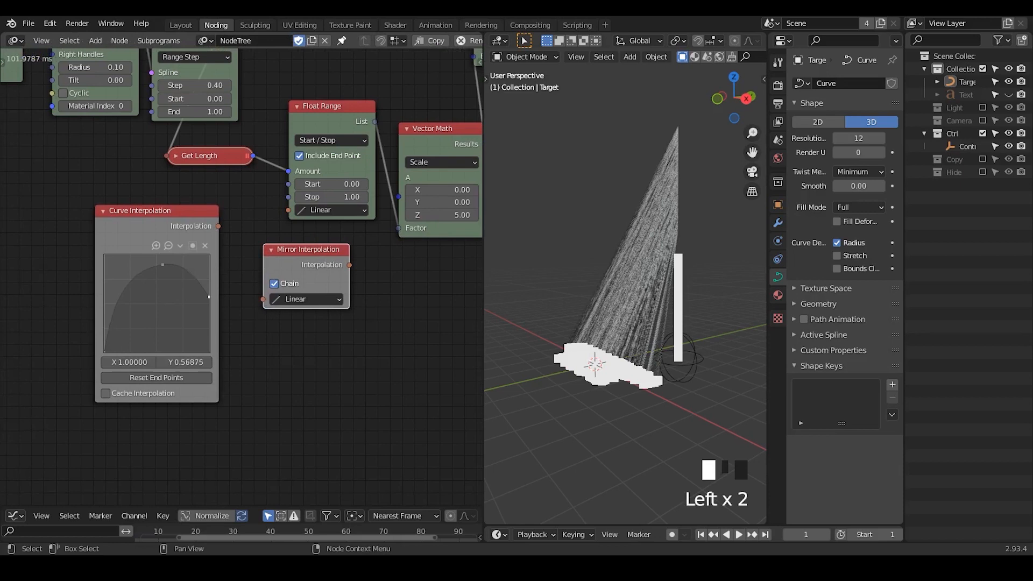
pyautogui.click(201, 360)
pyautogui.write('0')
pyautogui.press('Return')
pyautogui.moveTo(201, 237); pyautogui.dragTo(279, 213)
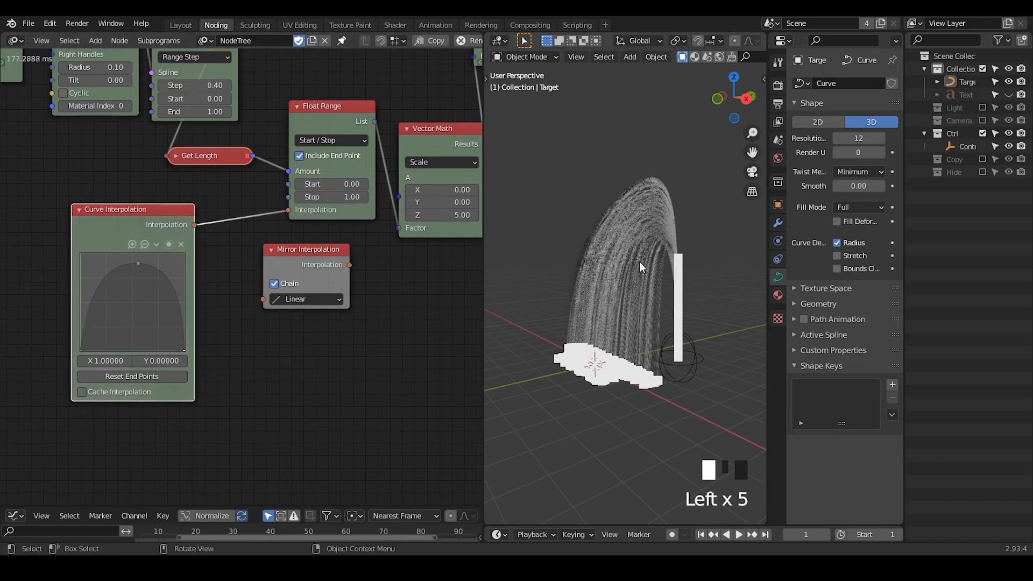
pyautogui.moveTo(639, 261); pyautogui.dragTo(614, 276, button='middle')
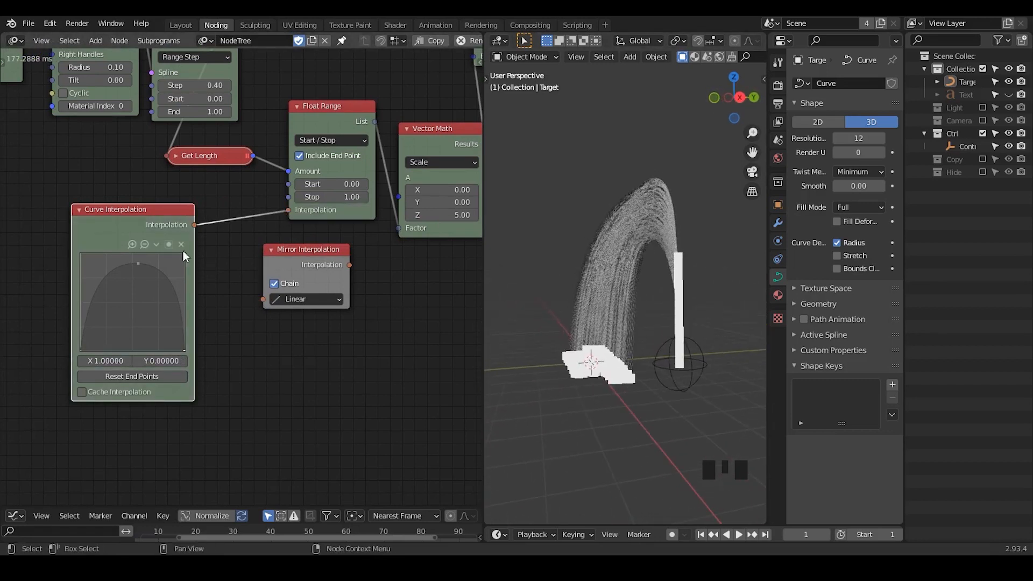
# - Set Mirror Interpolation to Sinusoidal and connect its output to Float Range's Interpolation input in place of the Curve Interpolation
pyautogui.moveTo(183, 250); pyautogui.dragTo(175, 264)
pyautogui.moveTo(302, 263); pyautogui.dragTo(261, 278)
pyautogui.click(266, 316)
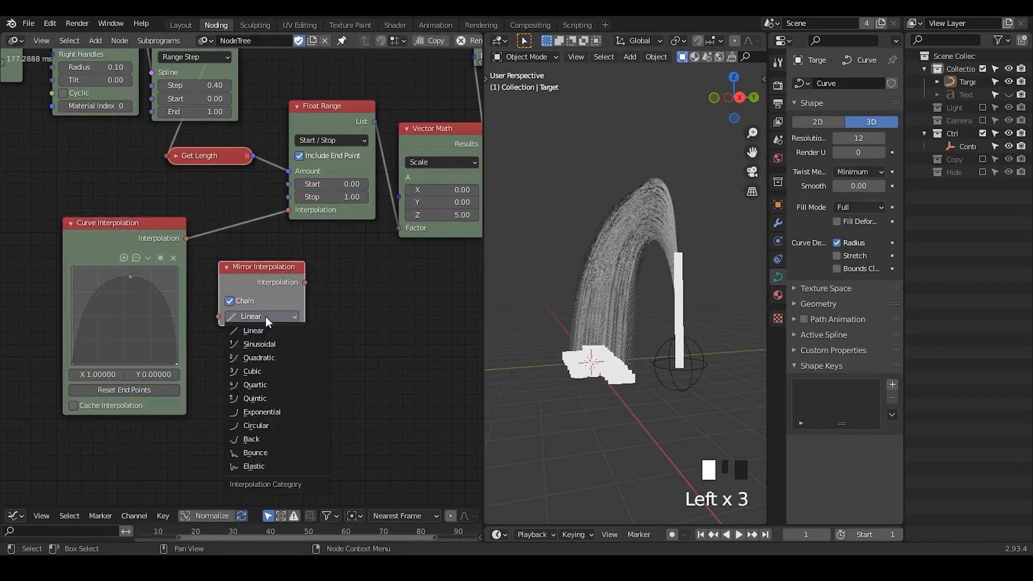
pyautogui.click(277, 346)
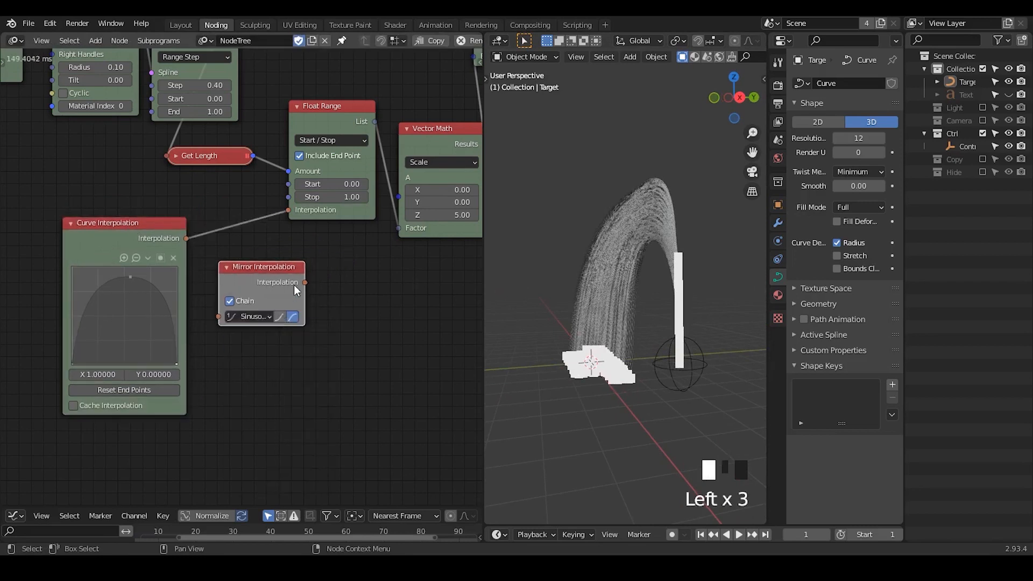
pyautogui.click(280, 317)
pyautogui.moveTo(303, 282); pyautogui.dragTo(289, 213)
# - Attach an Interpolation Viewer to the Mirror Interpolation node's output
pyautogui.moveTo(274, 273); pyautogui.dragTo(274, 273)
pyautogui.press('w')
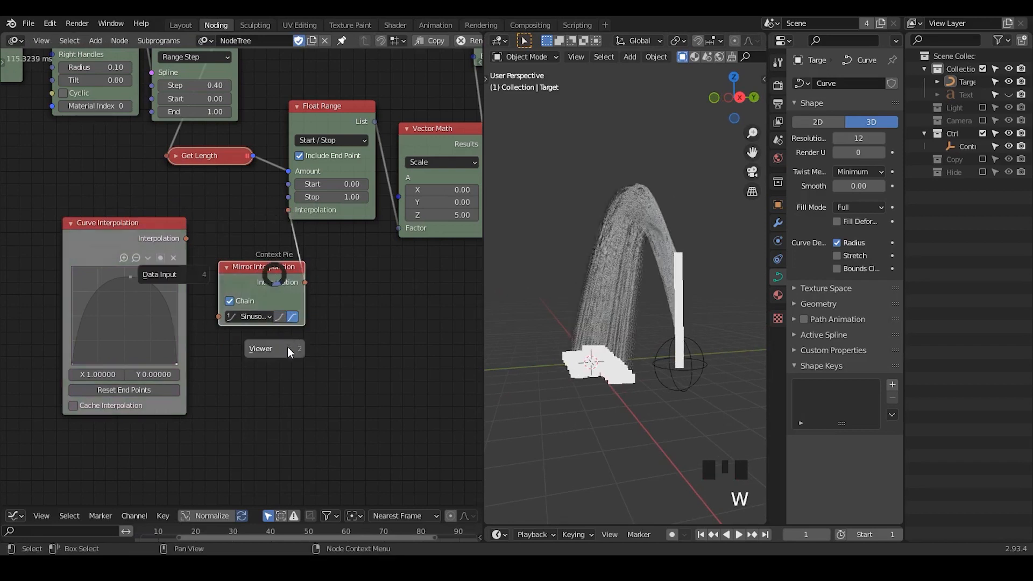
pyautogui.click(401, 337)
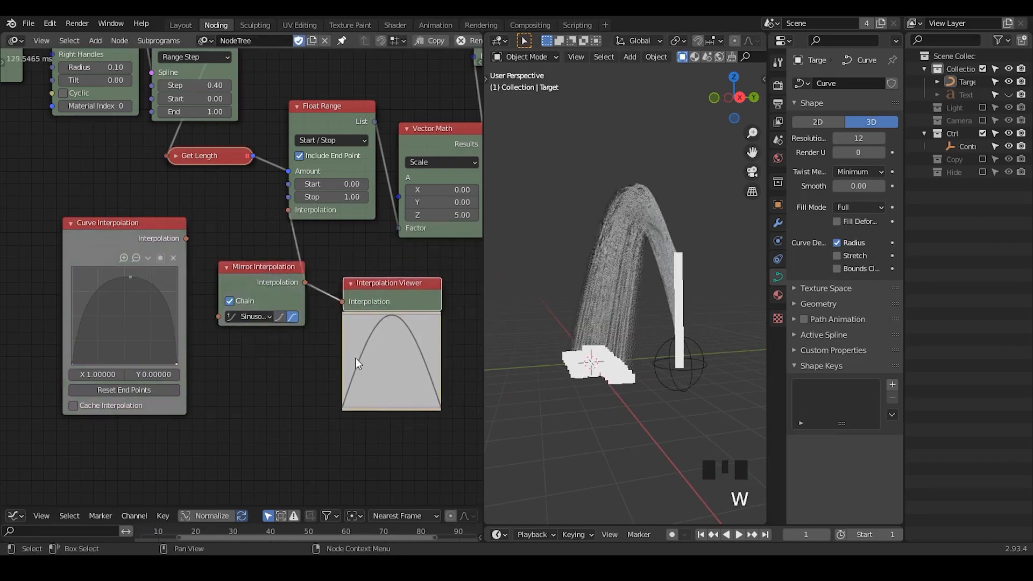
pyautogui.moveTo(393, 359); pyautogui.dragTo(395, 346, button='middle')
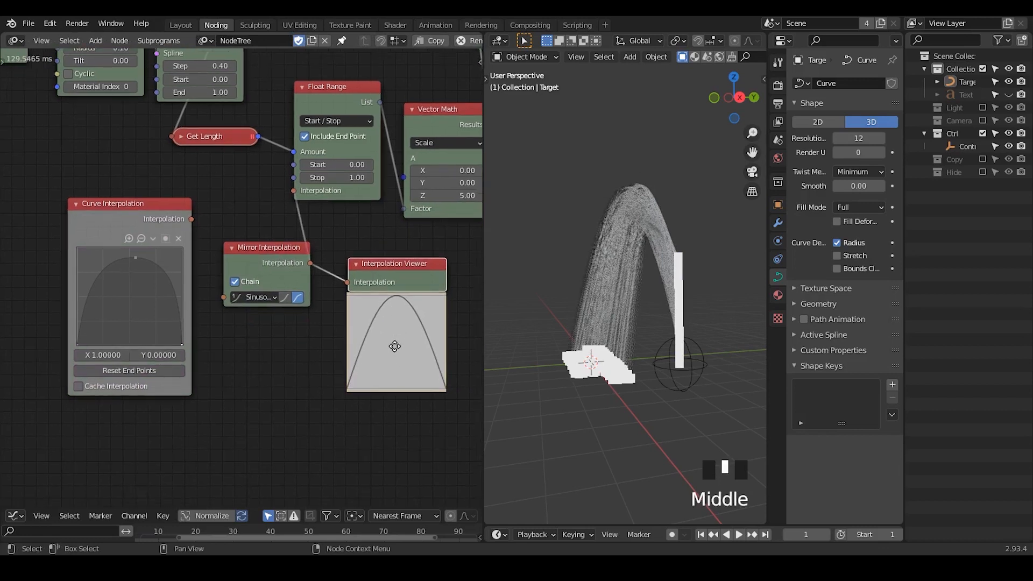
pyautogui.press('w')
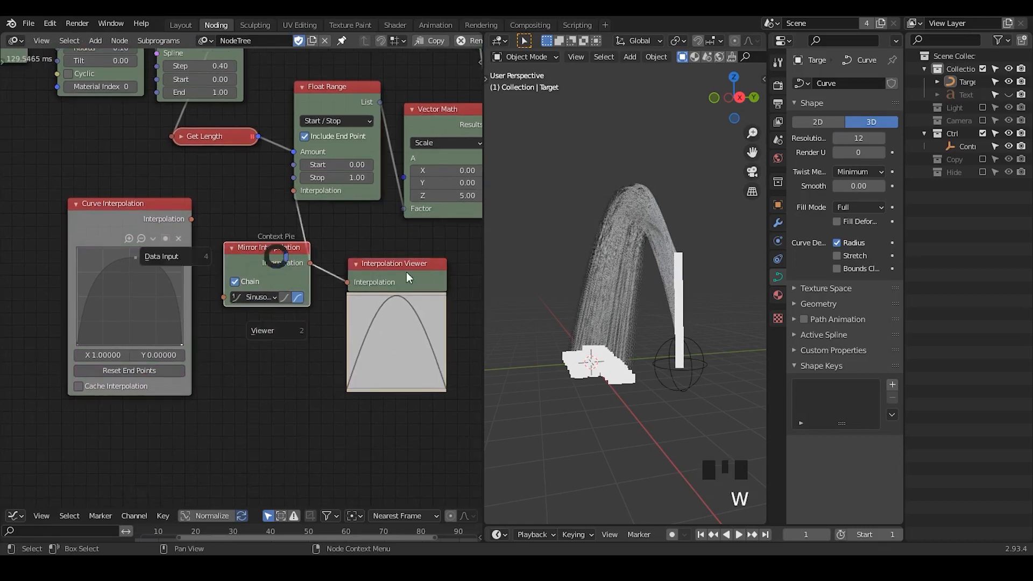
# - Rearrange the Mirror Interpolation and Interpolation Viewer nodes below Float Range, and move the unused Curve Interpolation node out of the way
pyautogui.moveTo(640, 309); pyautogui.dragTo(675, 294, button='middle')
pyautogui.moveTo(138, 223); pyautogui.dragTo(111, 212)
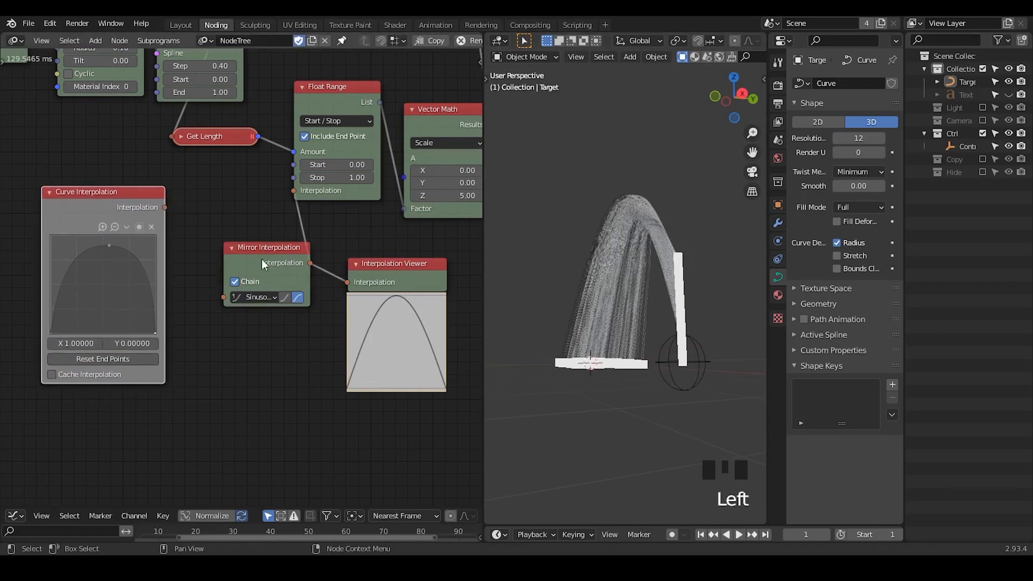
pyautogui.moveTo(263, 263); pyautogui.dragTo(218, 222)
pyautogui.moveTo(369, 285); pyautogui.dragTo(322, 262)
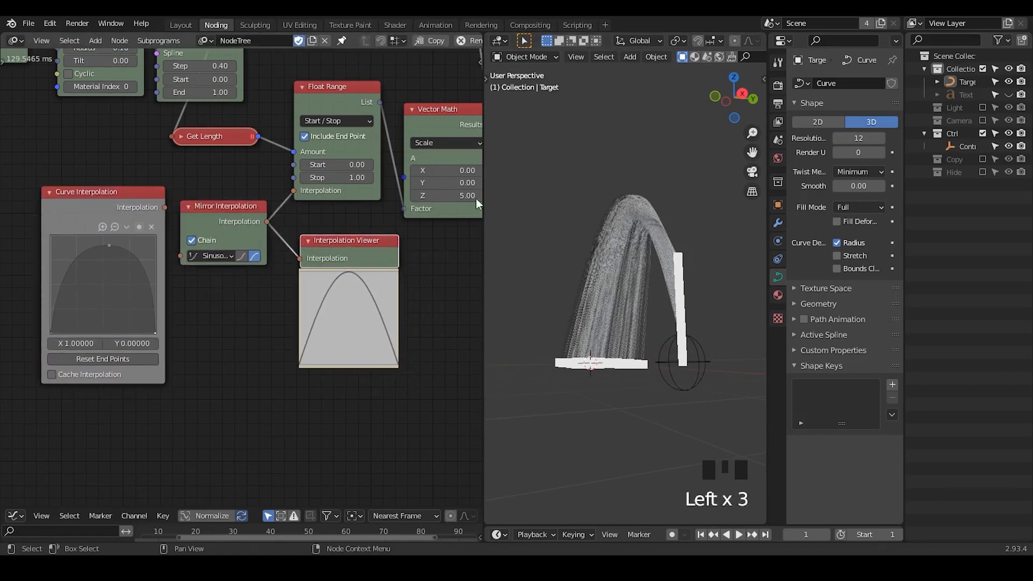
pyautogui.moveTo(586, 315); pyautogui.dragTo(548, 331, button='middle')
pyautogui.moveTo(112, 201); pyautogui.dragTo(74, 299)
# - Set the Z value of the Scale Vector Math node to 1.00 and check the arch from the side
pyautogui.keyDown('ctrl'); pyautogui.moveTo(699, 399); pyautogui.dragTo(628, 325, button='middle'); pyautogui.keyUp('ctrl')
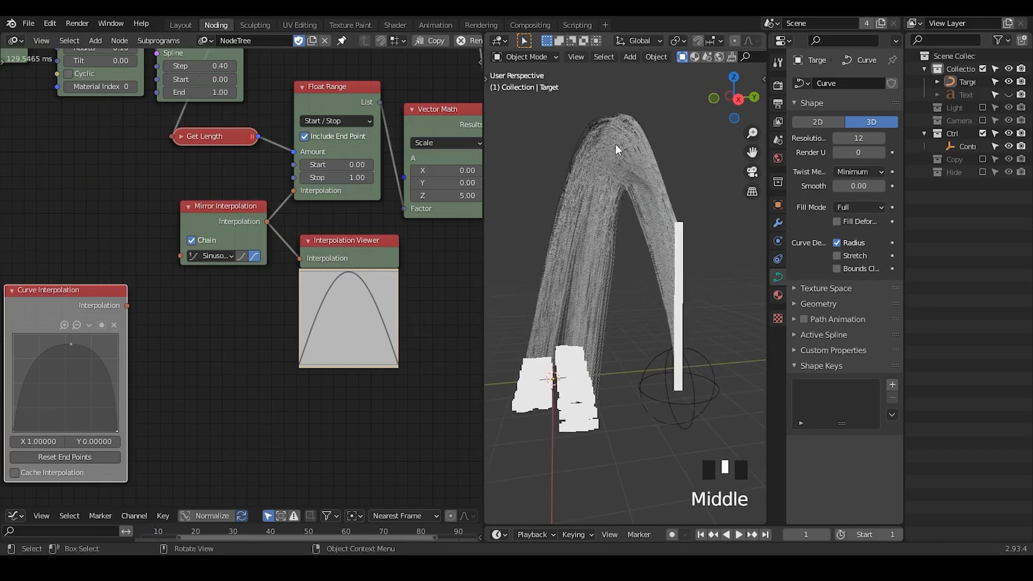
pyautogui.moveTo(579, 196); pyautogui.dragTo(597, 222, button='middle')
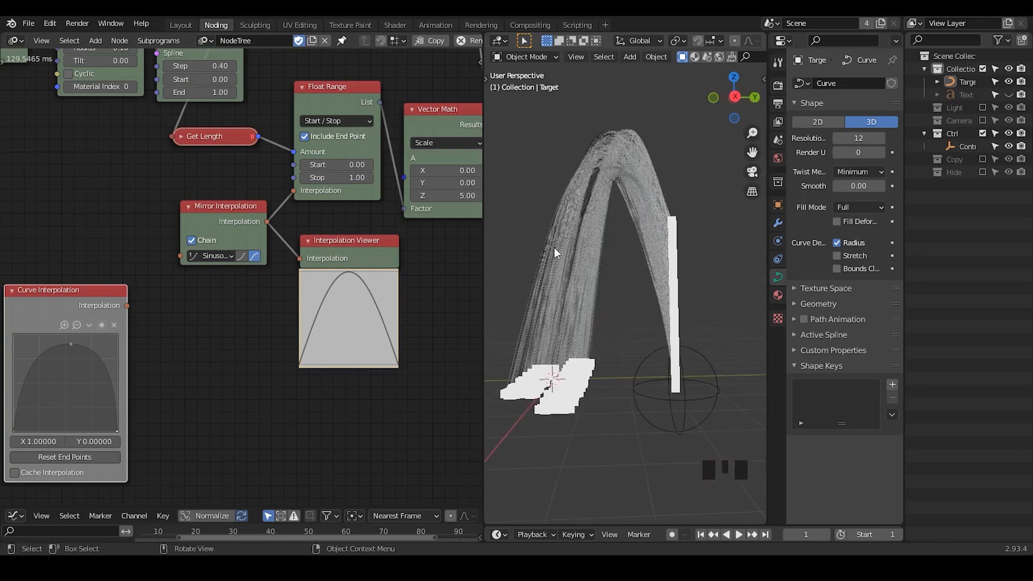
pyautogui.moveTo(341, 178); pyautogui.dragTo(266, 185, button='middle')
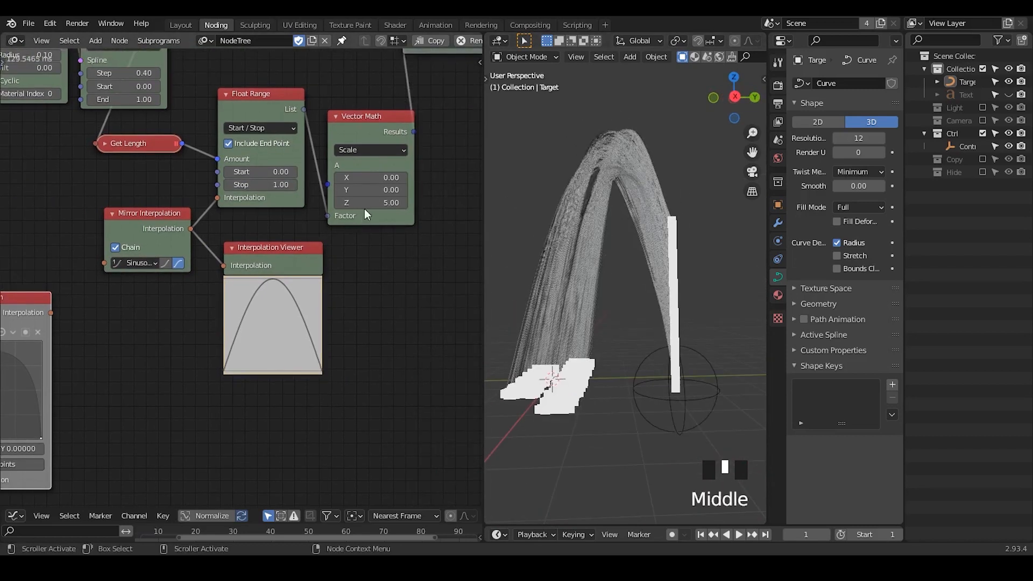
pyautogui.click(365, 207)
pyautogui.click(737, 293)
pyautogui.moveTo(640, 294); pyautogui.dragTo(582, 276, button='middle')
# - Collapse the unused Curve Interpolation node and move it down, clear of the connected nodes
pyautogui.moveTo(160, 304); pyautogui.dragTo(215, 308, button='middle')
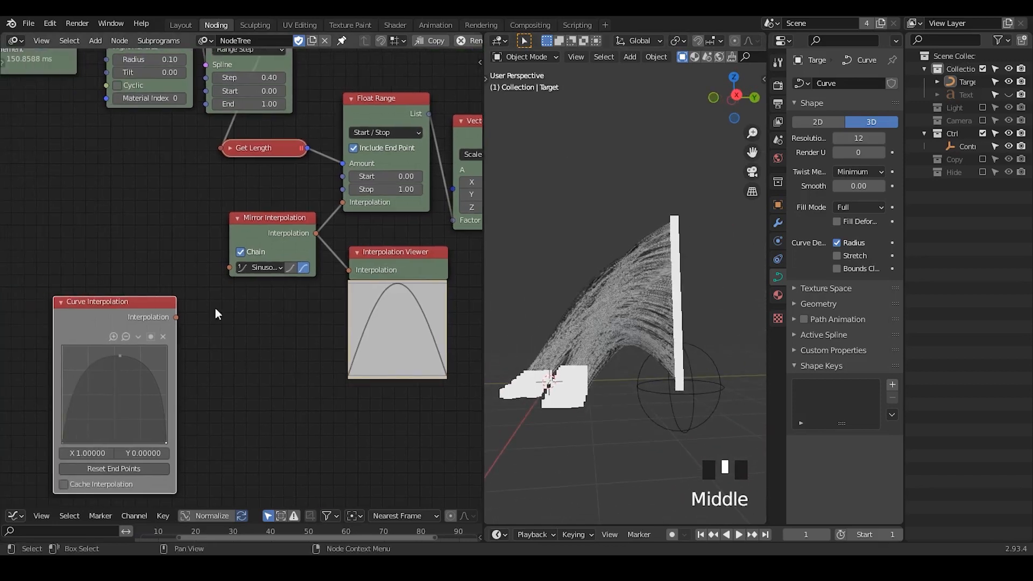
pyautogui.click(61, 302)
pyautogui.moveTo(90, 302); pyautogui.dragTo(86, 345)
# - Examine the arched splines from the front and the Loop Input's Index output, pulling trial links from it
pyautogui.keyDown('ctrl'); pyautogui.moveTo(111, 215); pyautogui.dragTo(171, 240, button='middle'); pyautogui.keyUp('ctrl')
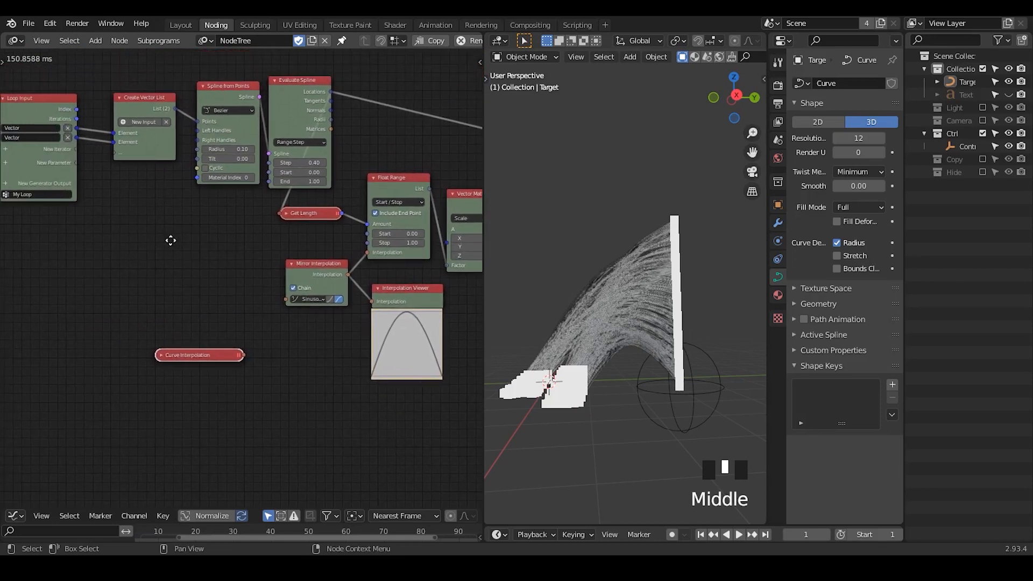
pyautogui.moveTo(76, 109); pyautogui.dragTo(146, 191)
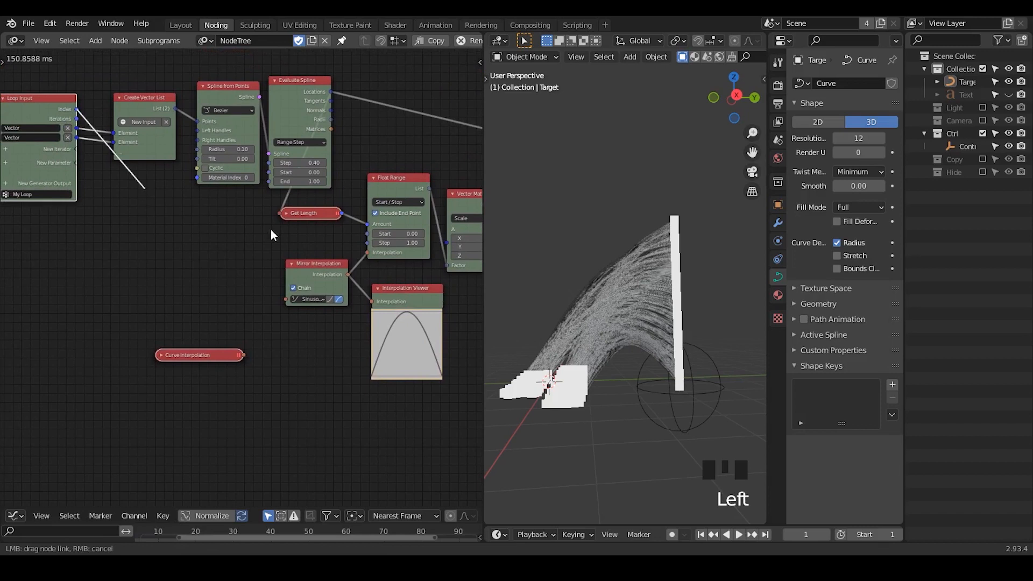
pyautogui.moveTo(256, 228); pyautogui.dragTo(213, 212, button='middle')
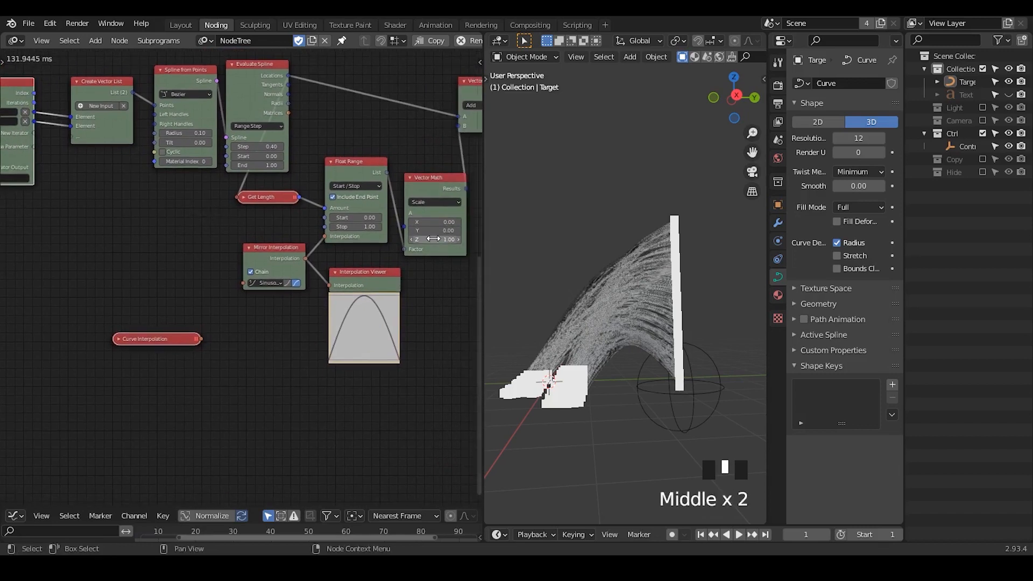
pyautogui.moveTo(637, 312); pyautogui.dragTo(570, 324, button='middle')
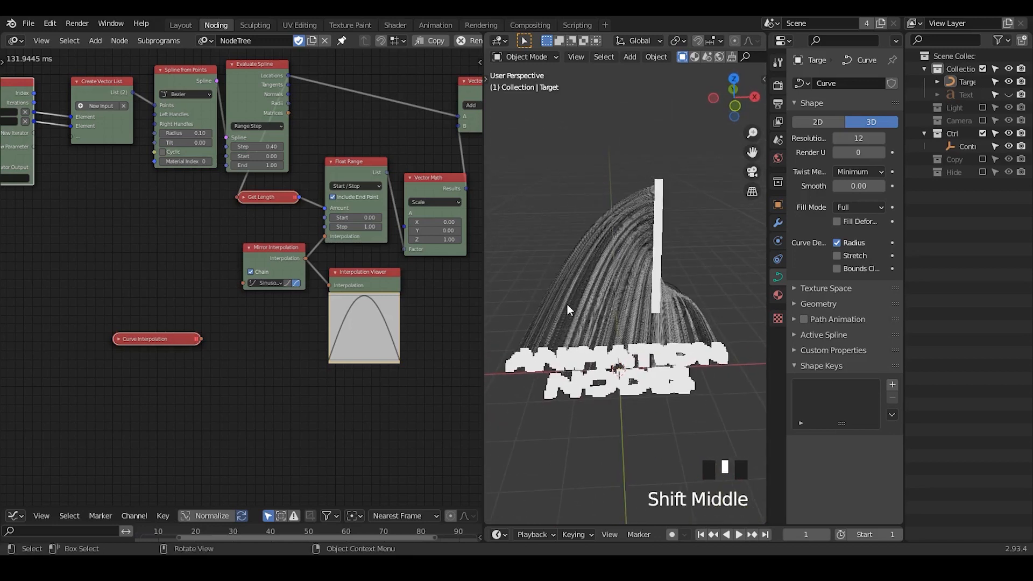
pyautogui.moveTo(353, 465); pyautogui.dragTo(285, 413, button='middle')
pyautogui.moveTo(360, 336); pyautogui.dragTo(423, 323, button='middle')
pyautogui.moveTo(246, 289); pyautogui.dragTo(330, 284, button='middle')
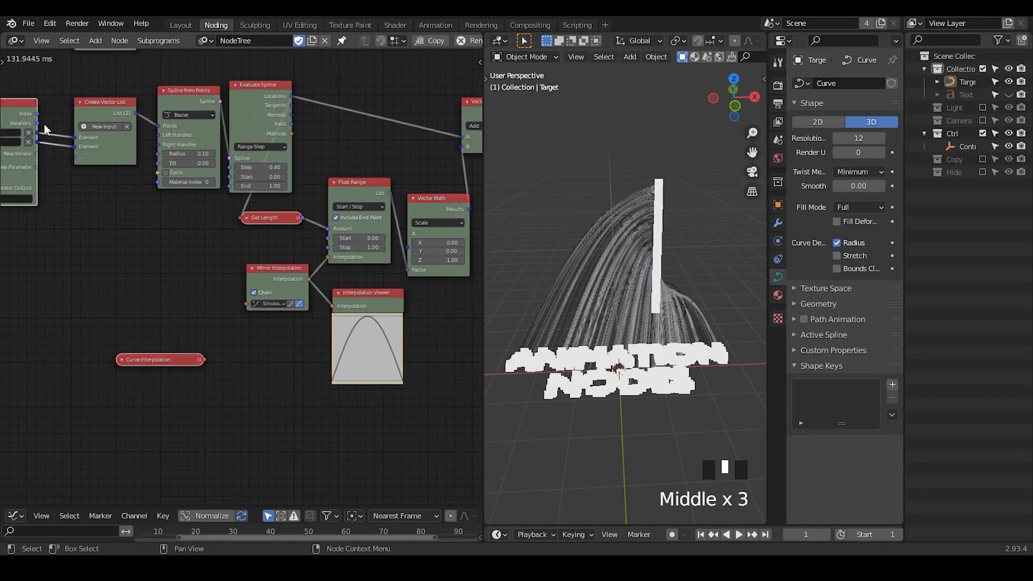
pyautogui.moveTo(38, 114); pyautogui.dragTo(101, 194)
pyautogui.moveTo(371, 285); pyautogui.dragTo(177, 333, button='middle')
pyautogui.moveTo(303, 200); pyautogui.dragTo(225, 248, button='middle')
# - Reposition the Add Vector Math node between Evaluate Spline and Invoke Subprogram, and select the Invoke Subprogram node
pyautogui.moveTo(226, 250); pyautogui.dragTo(263, 255)
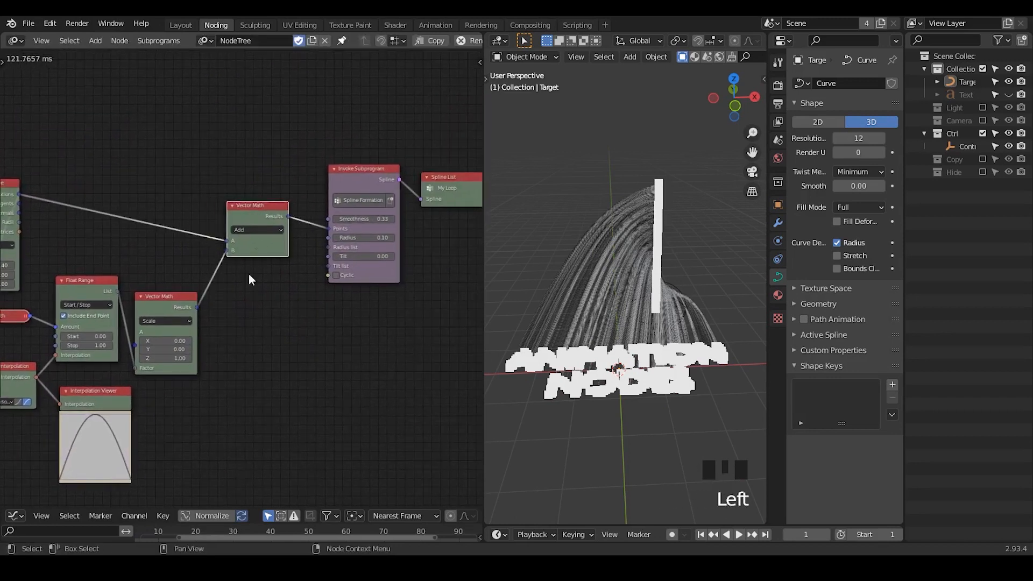
pyautogui.moveTo(242, 291); pyautogui.dragTo(276, 335, button='middle')
pyautogui.moveTo(149, 200); pyautogui.dragTo(123, 190, button='middle')
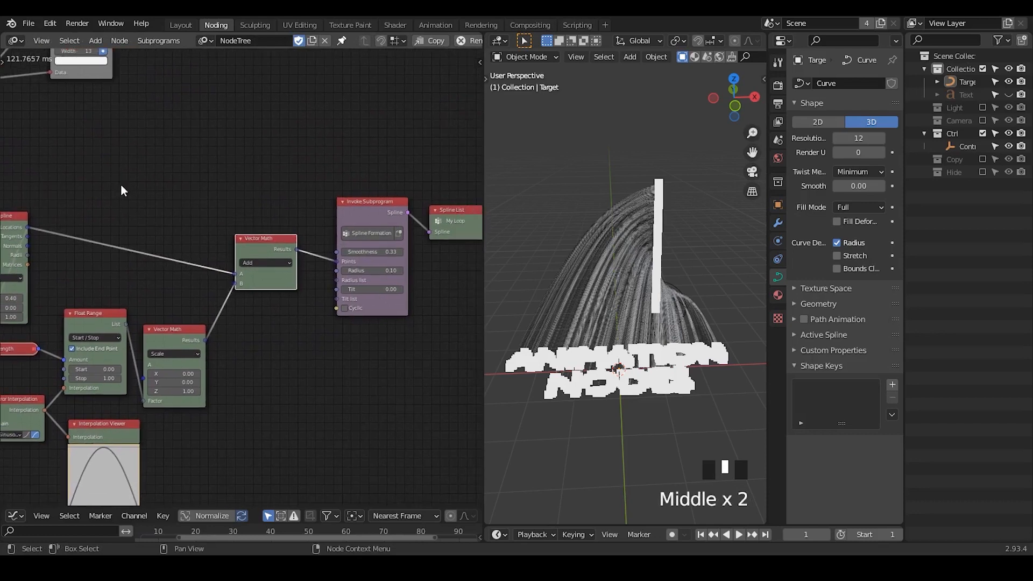
pyautogui.click(359, 215)
pyautogui.middleClick(359, 214)
pyautogui.keyDown('ctrl'); pyautogui.moveTo(359, 214); pyautogui.dragTo(341, 211, button='middle'); pyautogui.keyUp('ctrl')
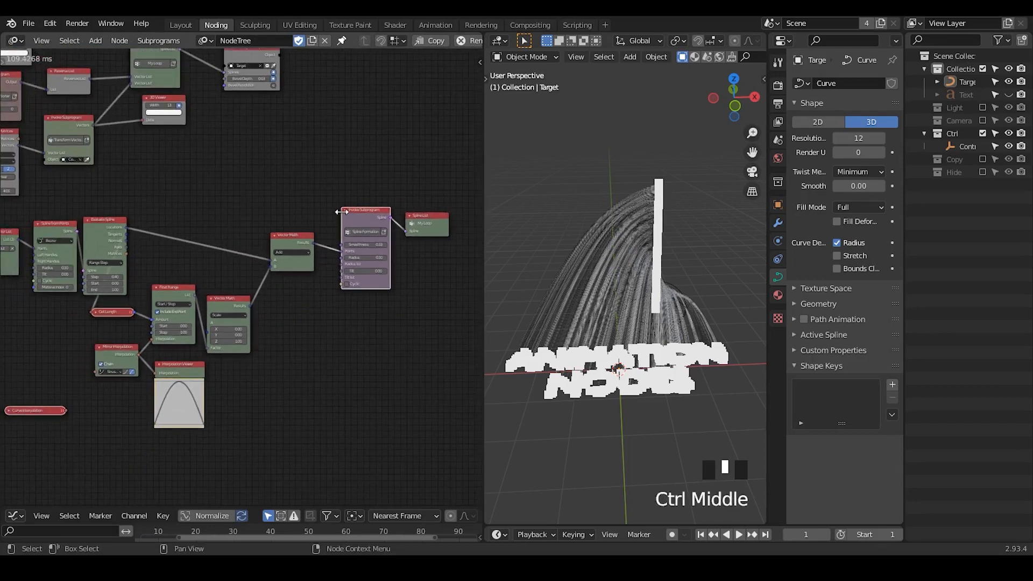
# - Group the connected loop subprogram nodes in a frame and reposition the framed group
pyautogui.press('e')
pyautogui.click(344, 264)
pyautogui.press('g')
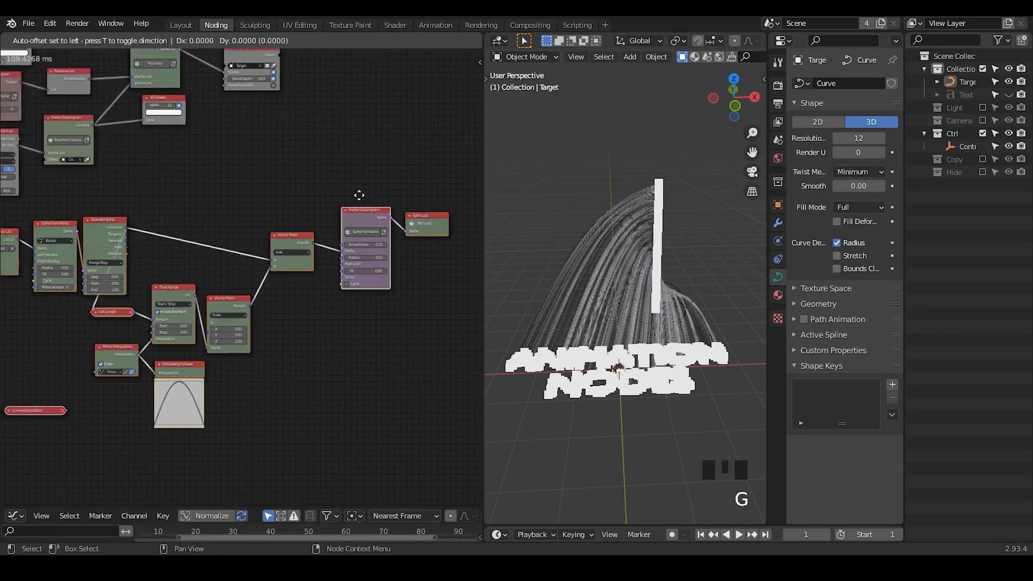
pyautogui.click(256, 400)
pyautogui.moveTo(257, 399); pyautogui.dragTo(305, 256, button='middle')
pyautogui.hotkey('ctrl', 'j')
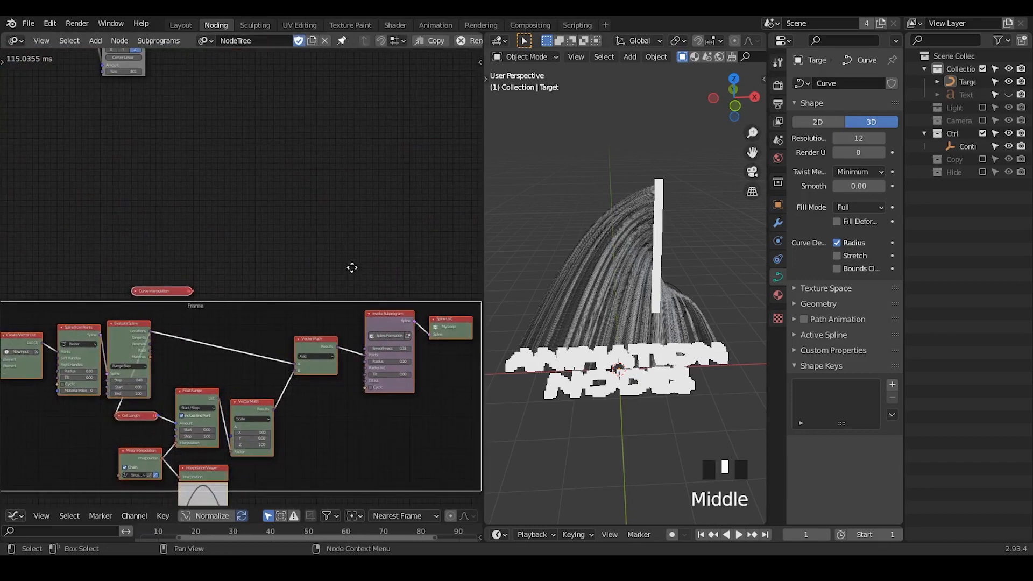
pyautogui.moveTo(323, 293); pyautogui.dragTo(355, 250, button='middle')
pyautogui.press('g')
pyautogui.click(306, 295)
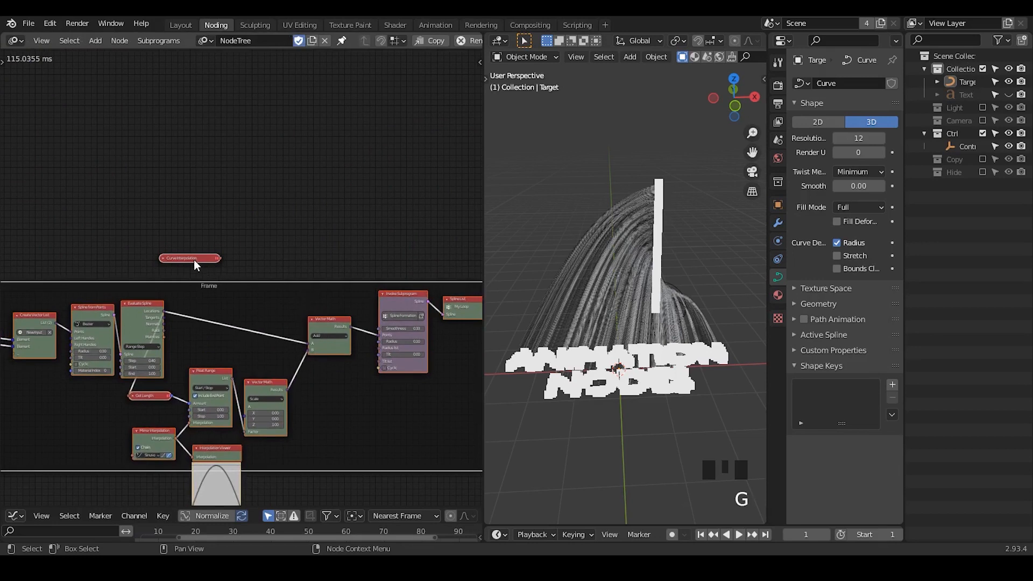
# - Delete the unused Curve Interpolation node above the frame and move the framed nodes up into the free space
pyautogui.click(194, 259)
pyautogui.press('x')
pyautogui.click(227, 296)
pyautogui.press('g')
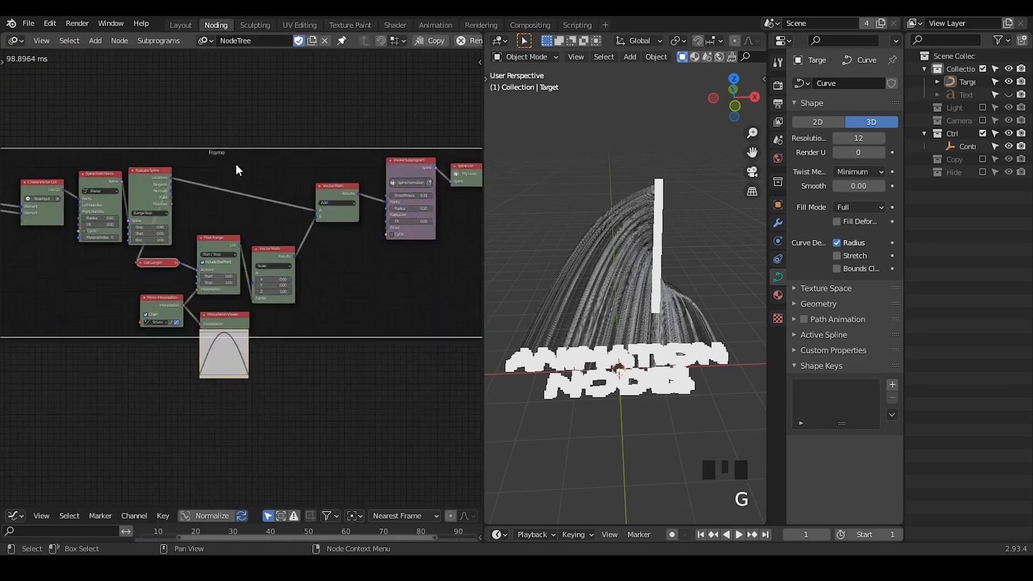
pyautogui.click(235, 164)
# - Spread out the Curve Object Output and 3D Viewer nodes to clear space beside the My Loop node
pyautogui.moveTo(308, 172); pyautogui.dragTo(253, 301, button='middle')
pyautogui.moveTo(275, 214); pyautogui.dragTo(379, 167)
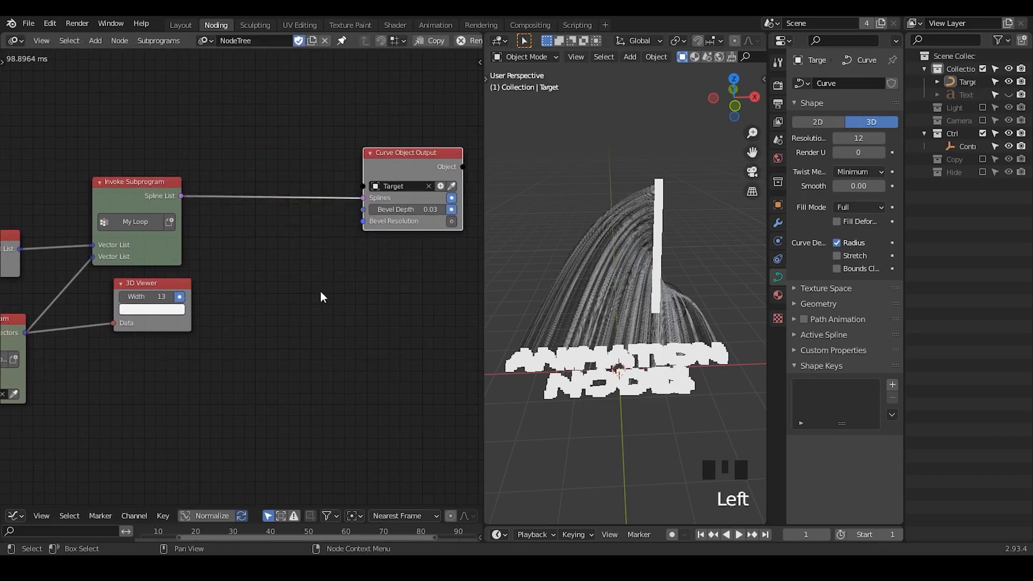
pyautogui.keyDown('ctrl'); pyautogui.moveTo(320, 292); pyautogui.dragTo(291, 267, button='middle'); pyautogui.keyUp('ctrl')
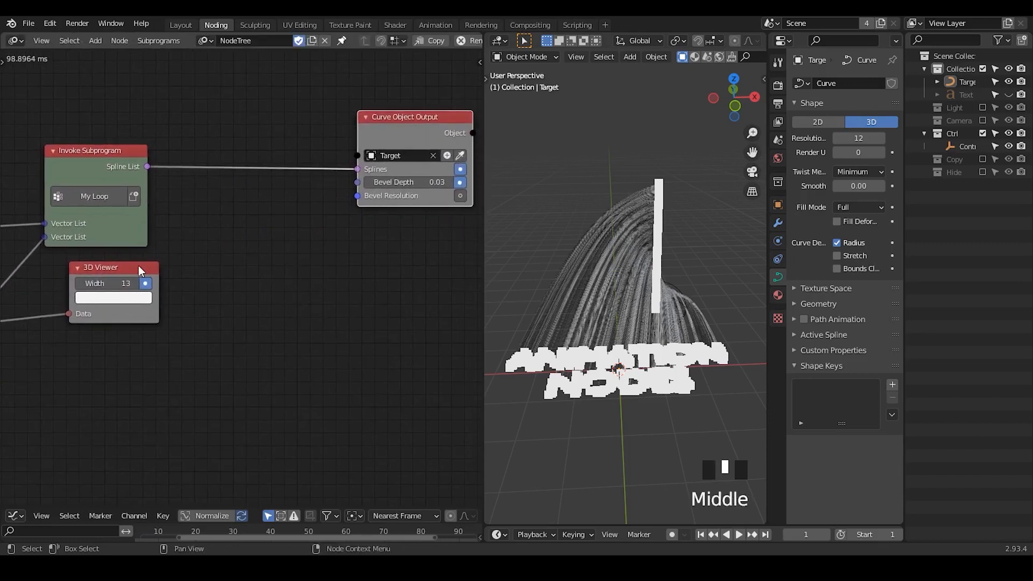
pyautogui.moveTo(138, 266); pyautogui.dragTo(93, 305)
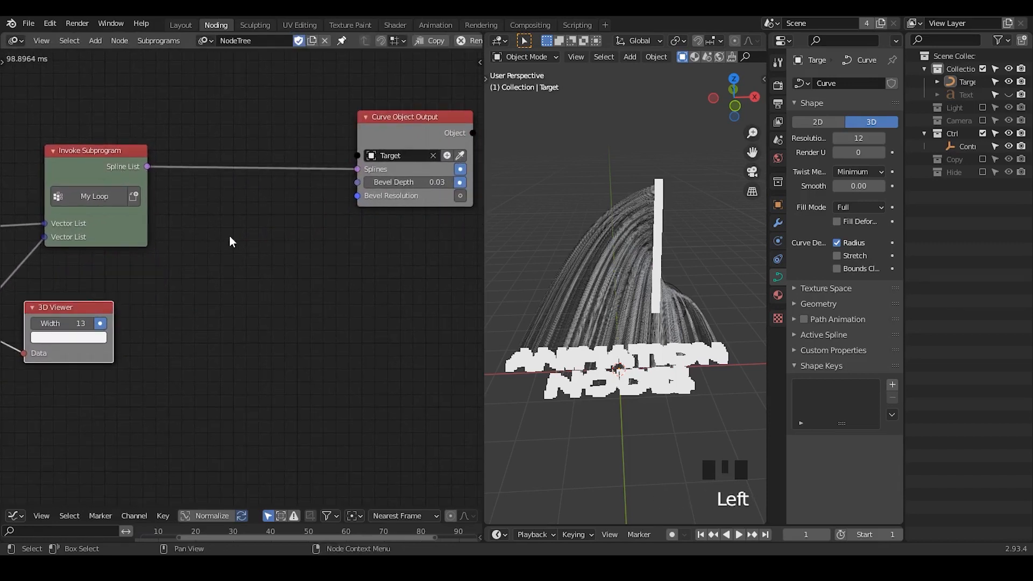
# - Add a Follow Spline list subprogram node below the Curve Object Output node
pyautogui.moveTo(623, 247)
pyautogui.mouseDown(button='middle')
pyautogui.moveTo(576, 244)
pyautogui.moveTo(624, 241)
pyautogui.mouseUp(button='middle')
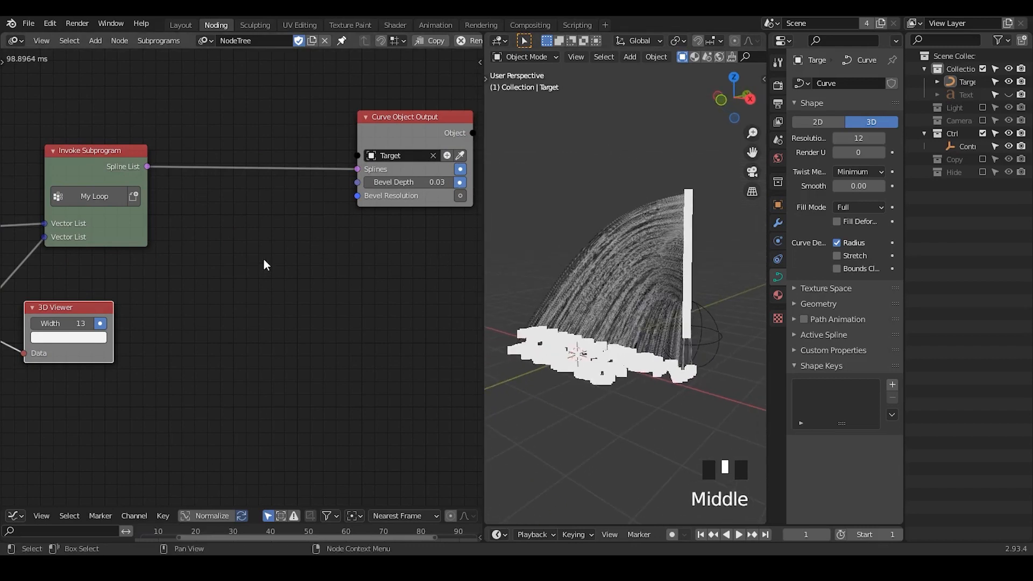
pyautogui.hotkey('ctrl', 'a')
pyautogui.write('follow s')
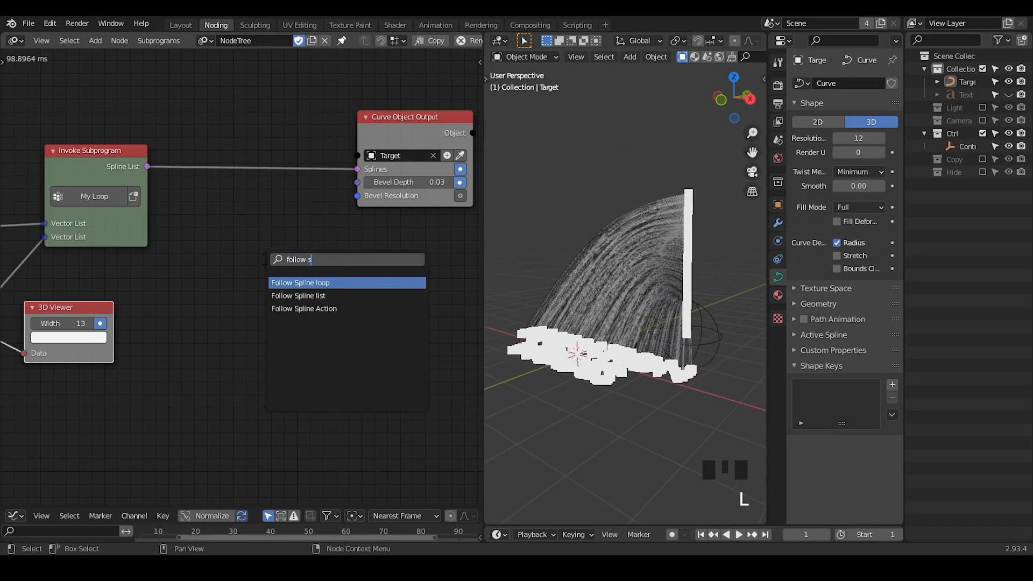
pyautogui.press('Down')
pyautogui.press('Return')
pyautogui.click(271, 224)
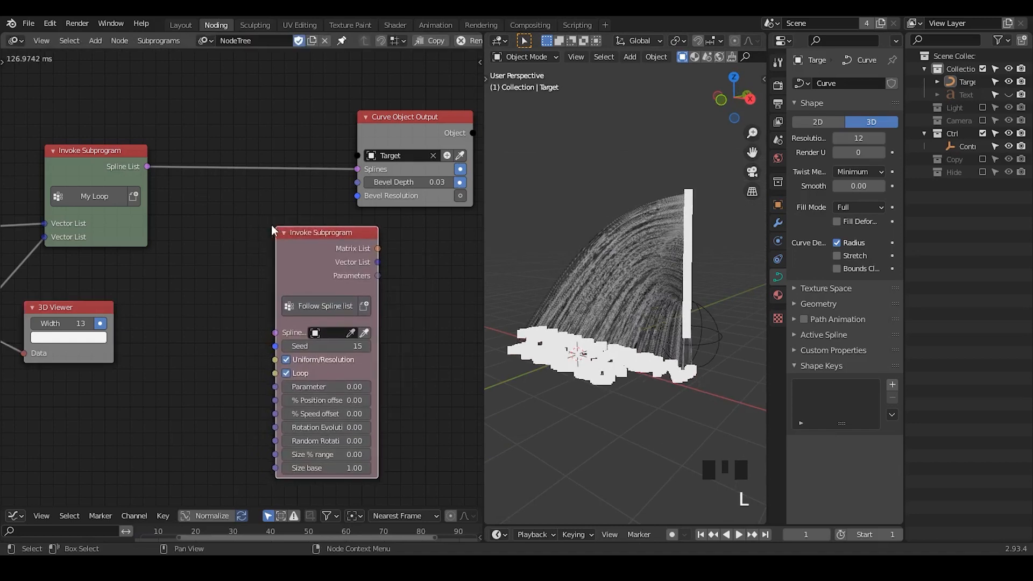
# - Connect My Loop's Spline List output to the Follow Spline list node's Spline List input and shift that node slightly
pyautogui.moveTo(142, 171); pyautogui.dragTo(268, 321)
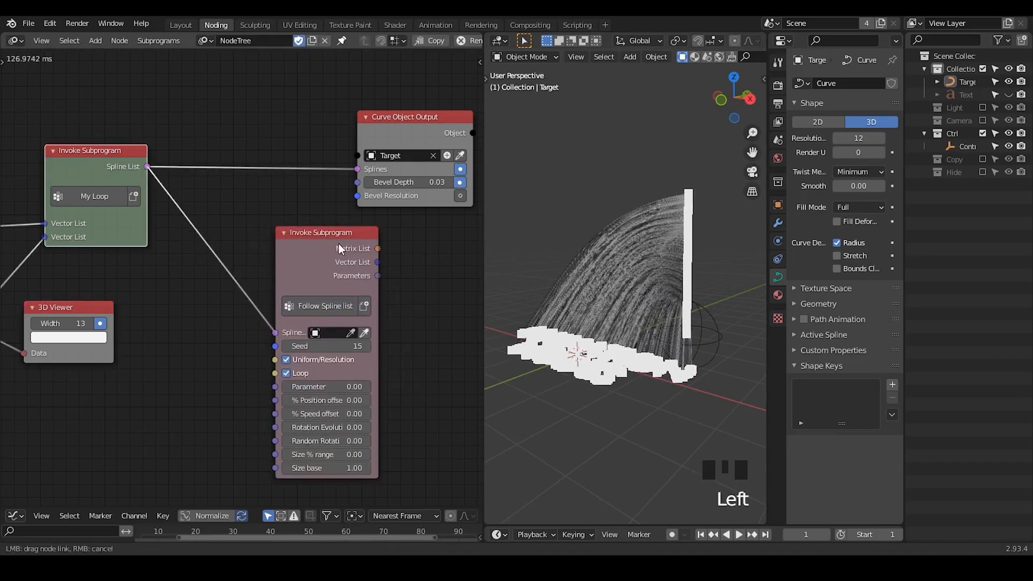
pyautogui.click(286, 231)
pyautogui.moveTo(338, 243); pyautogui.dragTo(298, 237)
pyautogui.click(261, 239)
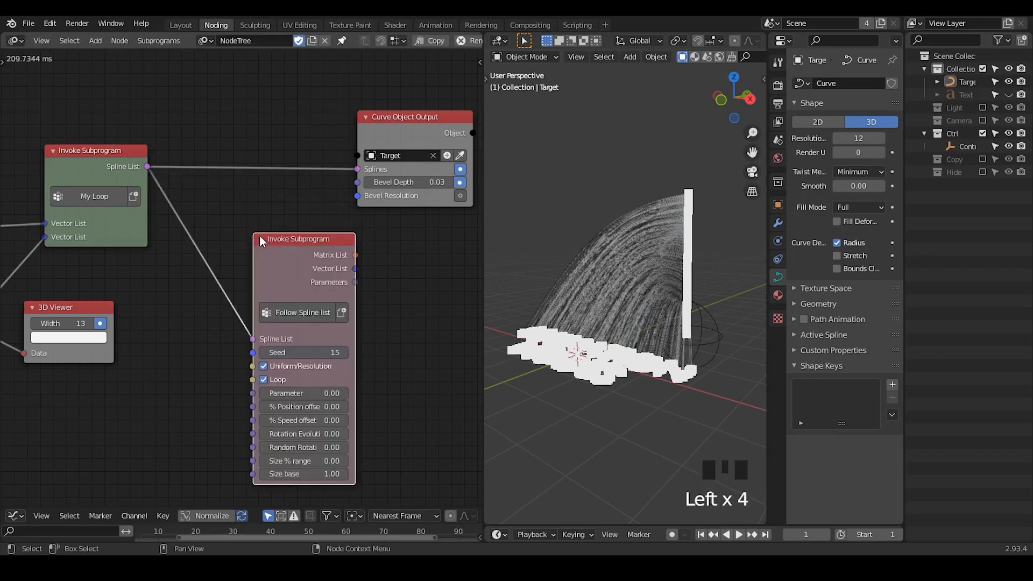
# - Add a mesh plane to the scene and scale its geometry down in Edit Mode
pyautogui.hotkey('shift', 'a')
pyautogui.moveTo(646, 176)
pyautogui.click(700, 171)
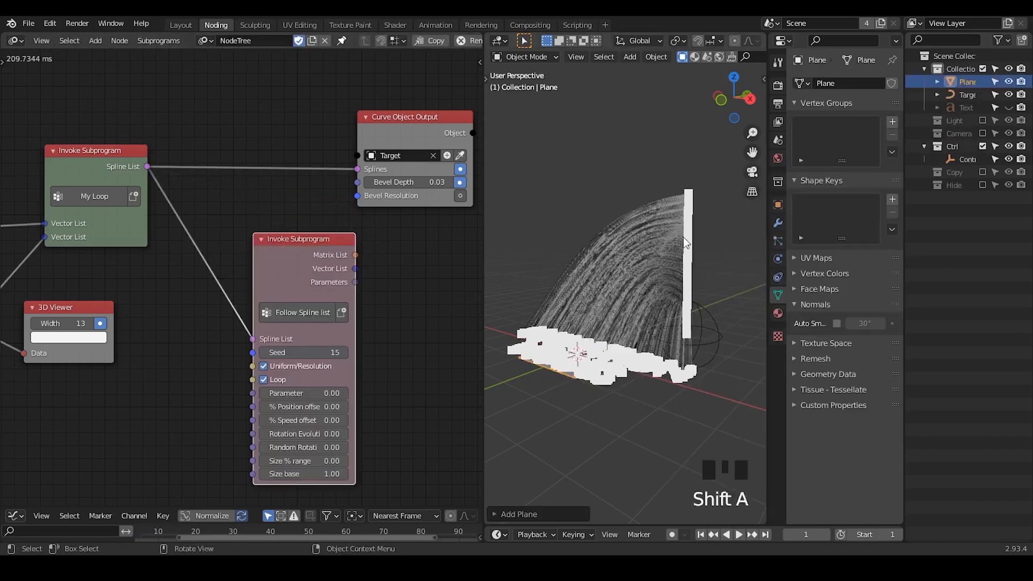
pyautogui.moveTo(685, 242); pyautogui.dragTo(706, 312, button='middle')
pyautogui.press('Tab')
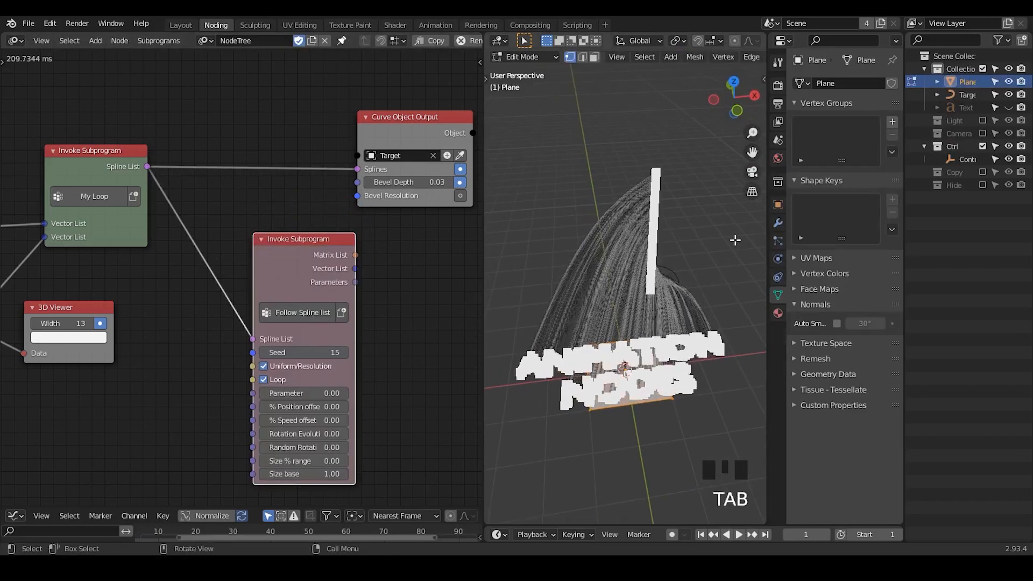
pyautogui.press('s')
pyautogui.press('Tab')
# - Add an Instancing Object subprogram node beside the Follow Spline list node
pyautogui.moveTo(343, 317); pyautogui.dragTo(242, 261, button='middle')
pyautogui.hotkey('ctrl', 'a')
pyautogui.write('instanc')
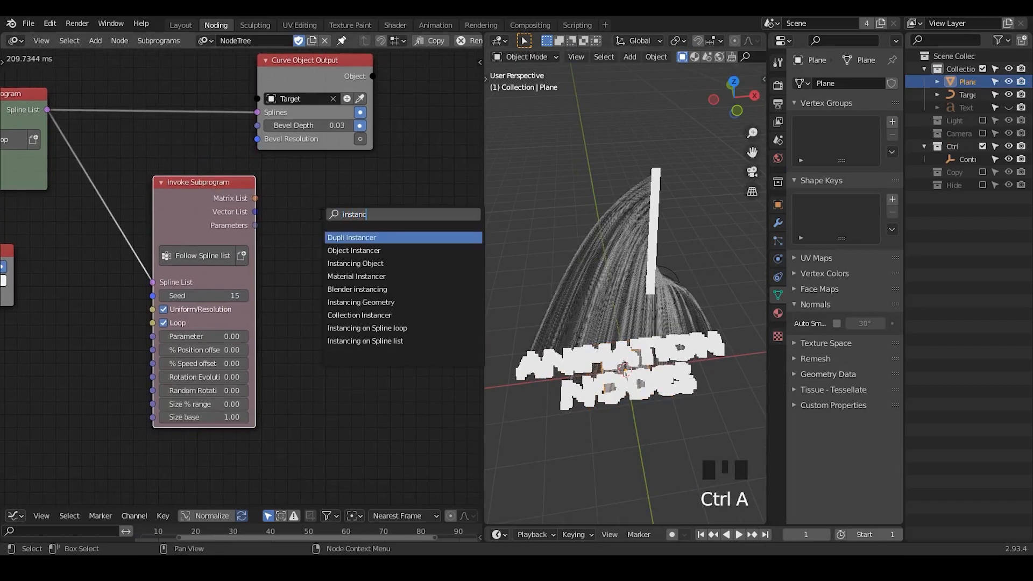
pyautogui.write('ing')
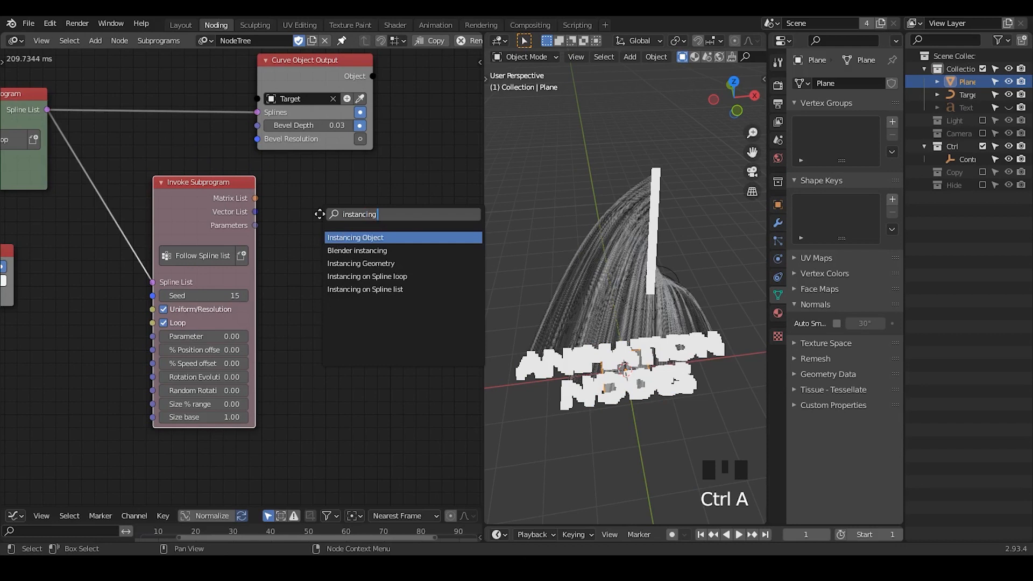
pyautogui.press('Return')
pyautogui.click(316, 183)
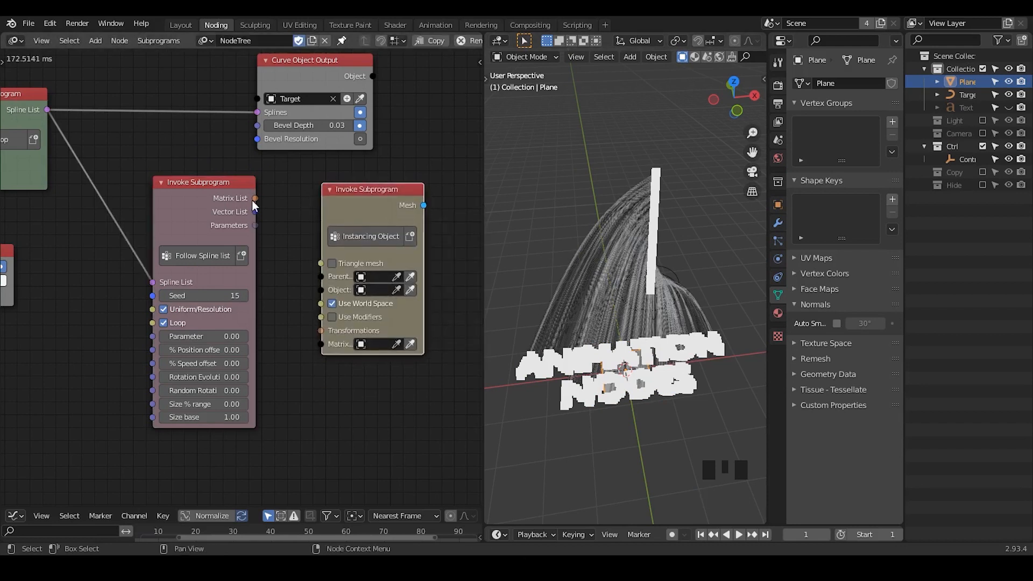
# - Connect Follow Spline list's Matrix List to the Instancing Object's Transformations and assign Plane as its Object
pyautogui.moveTo(255, 199); pyautogui.dragTo(330, 337)
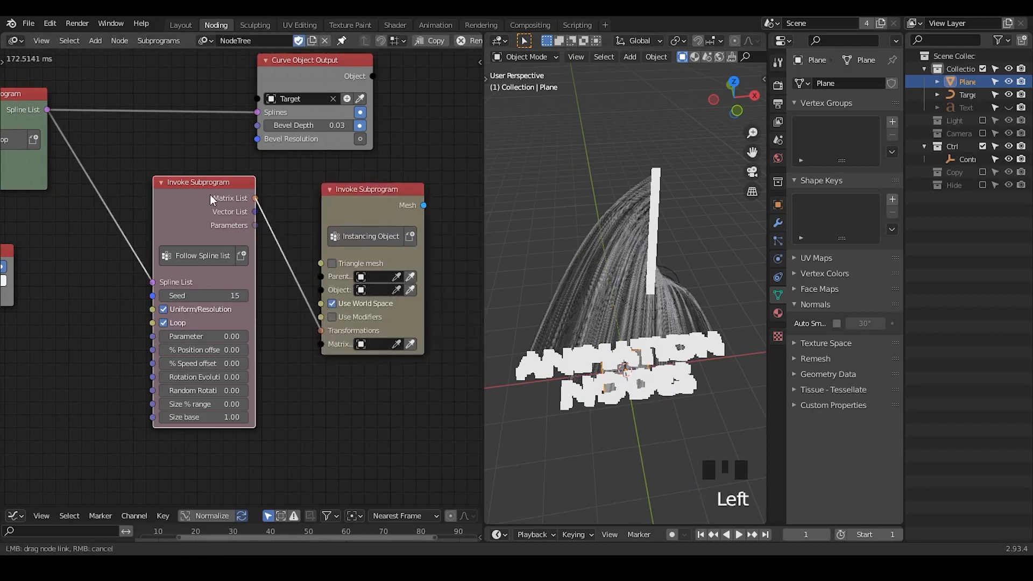
pyautogui.moveTo(209, 194); pyautogui.dragTo(186, 232)
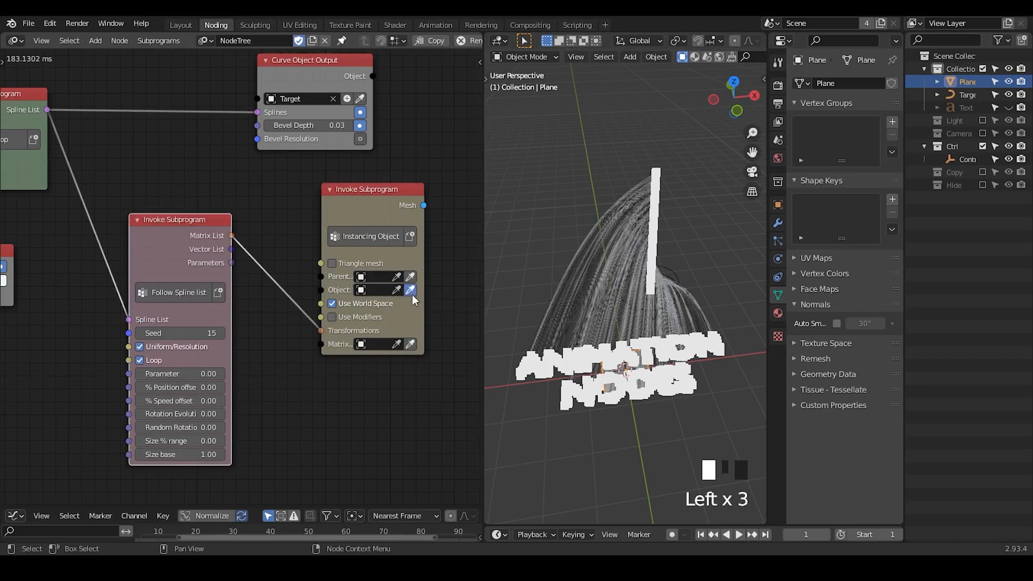
# - Add a Mesh Object Output node and connect the Instancing Object's Mesh output to its Mesh input
pyautogui.moveTo(420, 383); pyautogui.dragTo(236, 347, button='middle')
pyautogui.hotkey('ctrl', 'a')
pyautogui.write('me')
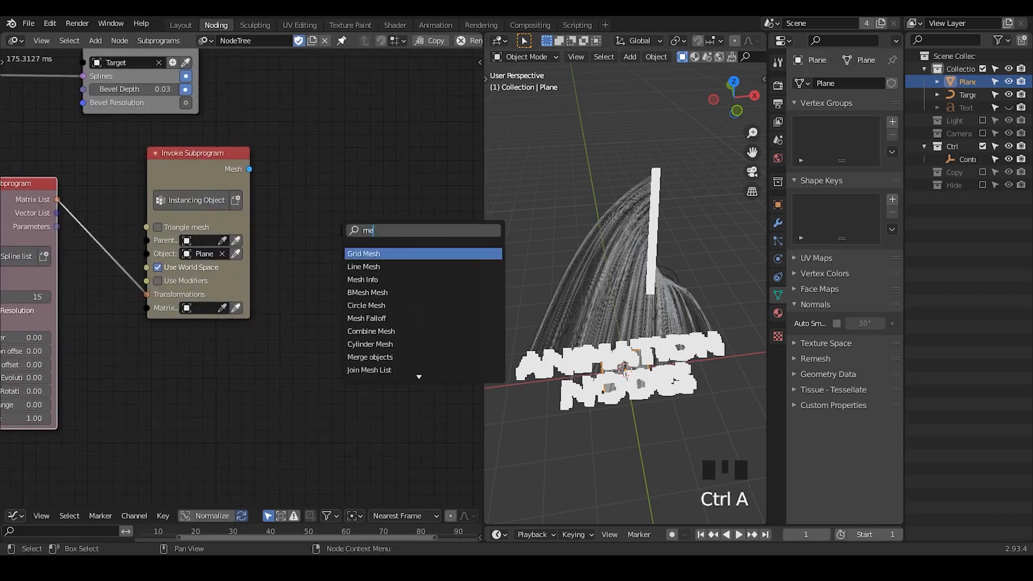
pyautogui.write('sh object out')
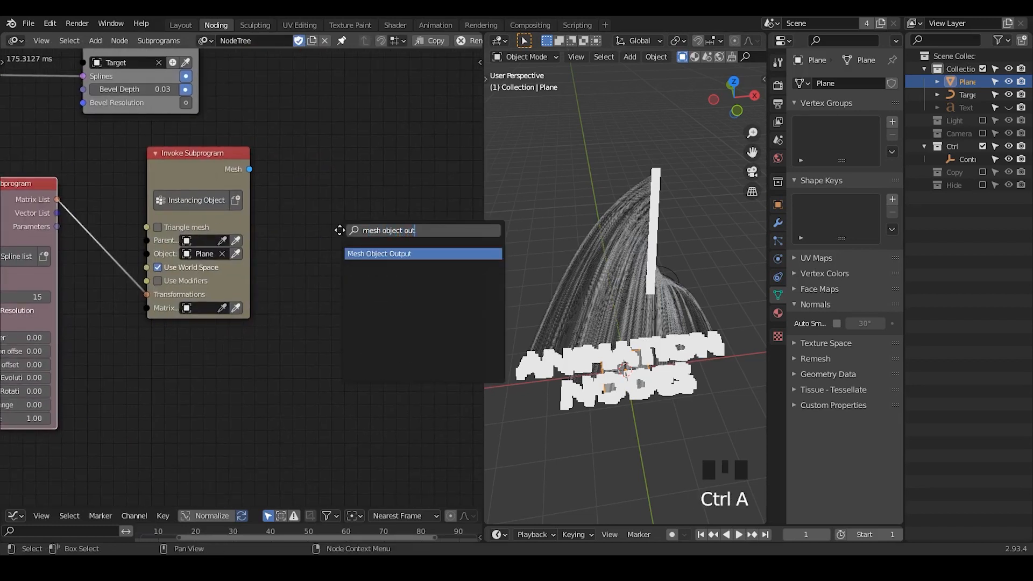
pyautogui.press('Return')
pyautogui.click(339, 230)
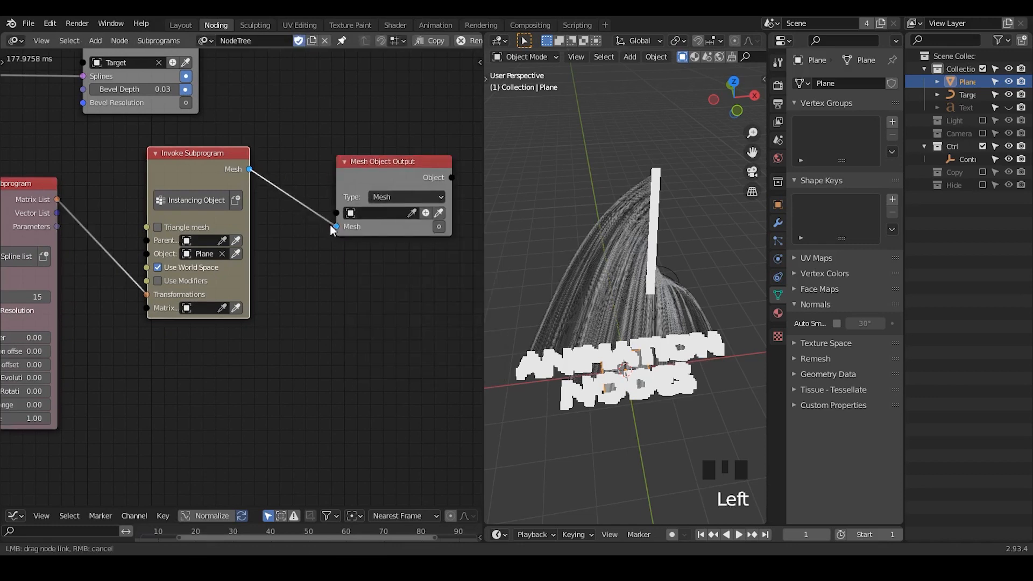
# - Enable the Mesh input of the Mesh Object Output node and create a target object for it, checking the plane instances
pyautogui.click(438, 225)
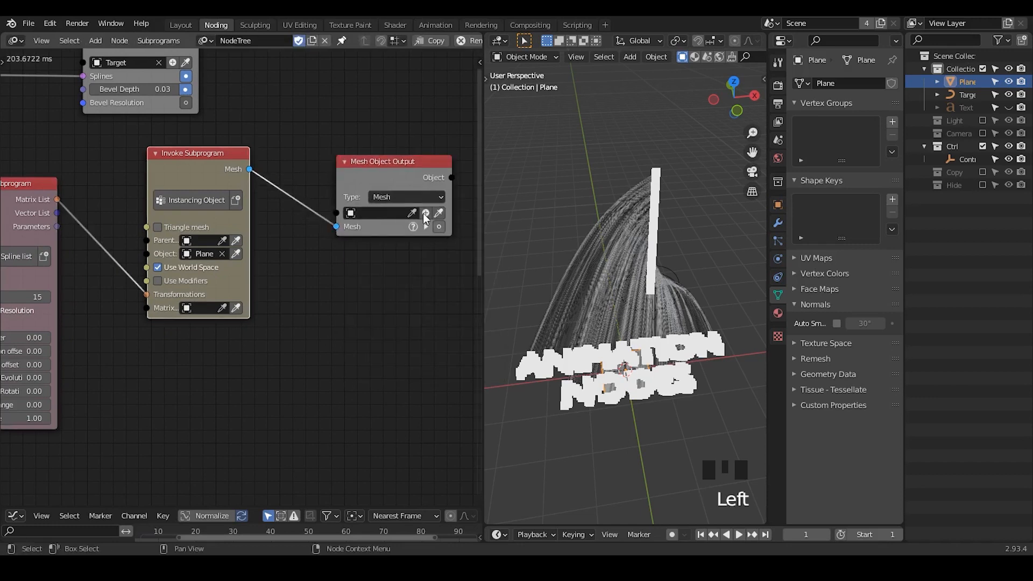
pyautogui.click(425, 213)
pyautogui.moveTo(407, 250); pyautogui.dragTo(372, 241, button='middle')
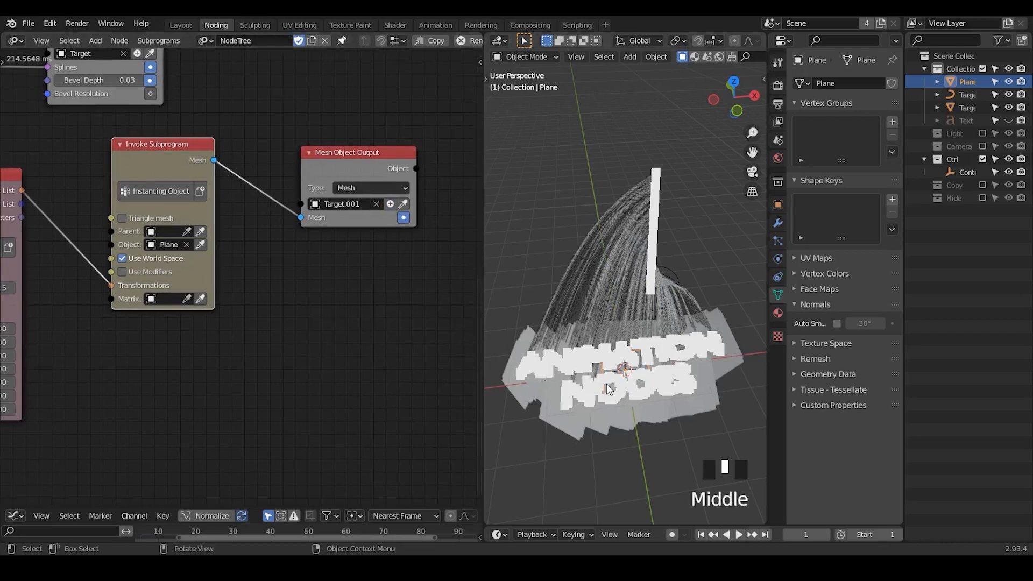
pyautogui.moveTo(619, 372); pyautogui.dragTo(614, 333, button='middle')
pyautogui.keyDown('shift'); pyautogui.moveTo(614, 338); pyautogui.dragTo(624, 317, button='middle'); pyautogui.keyUp('shift')
pyautogui.moveTo(626, 316); pyautogui.dragTo(585, 347, button='middle')
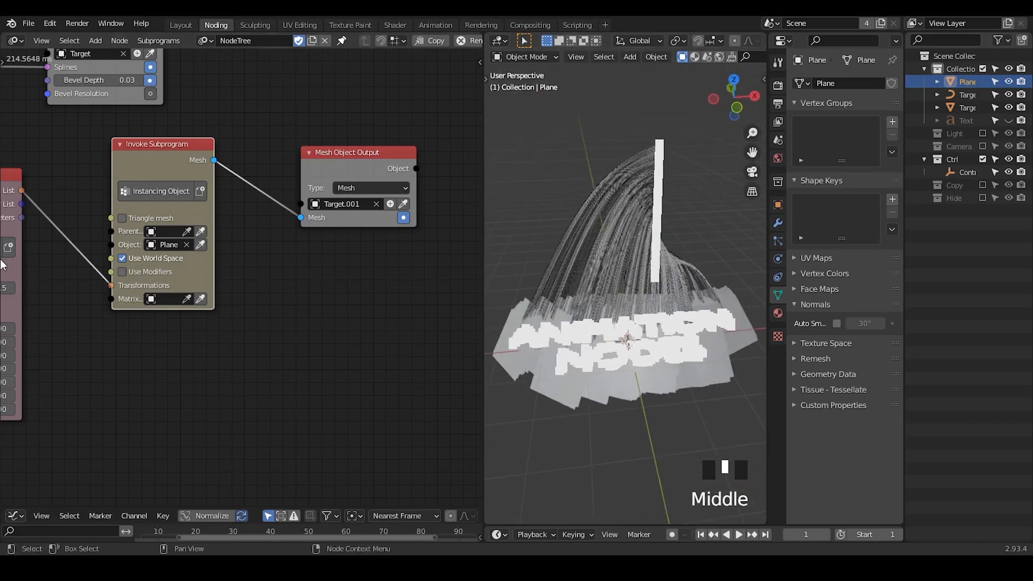
# - Disable the drawing of both 3D Viewer nodes
pyautogui.moveTo(6, 263); pyautogui.dragTo(411, 266, button='middle')
pyautogui.moveTo(65, 264); pyautogui.dragTo(253, 300, button='middle')
pyautogui.click(110, 101)
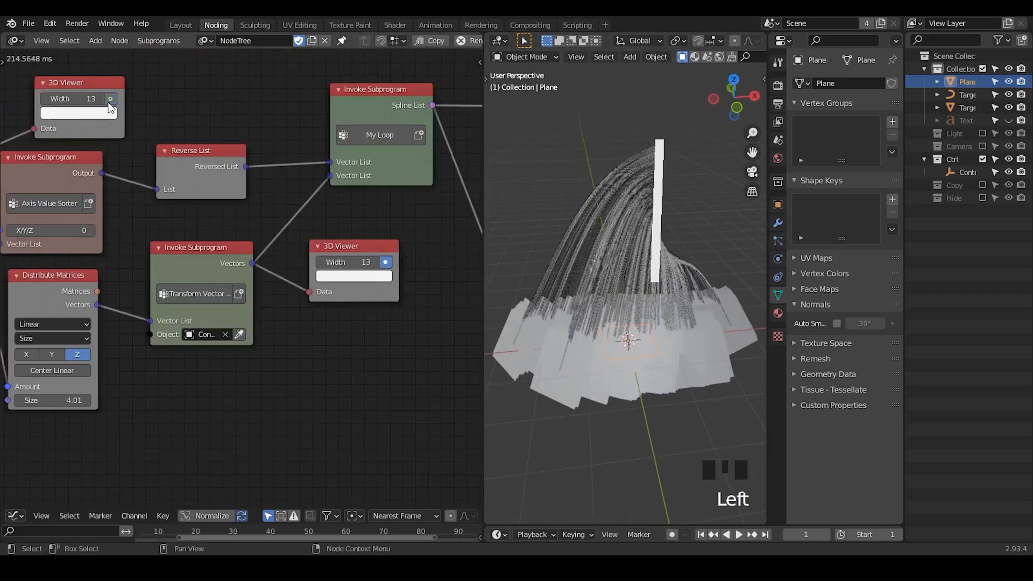
pyautogui.click(386, 262)
pyautogui.click(364, 246)
# - Set the Follow Spline list node's Size base to 0.31
pyautogui.moveTo(399, 385); pyautogui.dragTo(131, 295, button='middle')
pyautogui.click(145, 366)
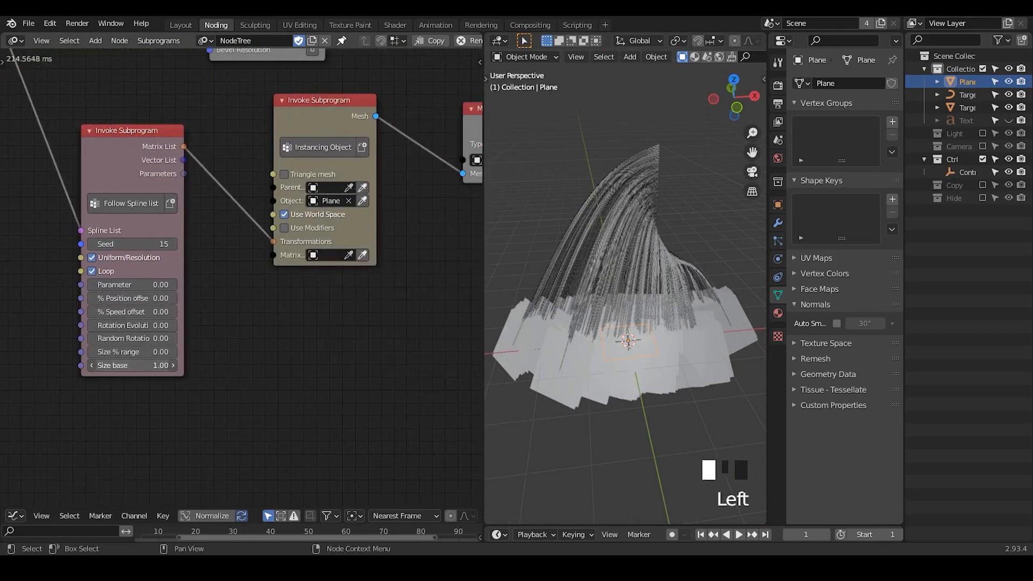
pyautogui.moveTo(146, 366); pyautogui.dragTo(105, 366)
# - Move the Instancing Object and Mesh Object Output nodes together, farther away from the Follow Spline list node
pyautogui.moveTo(335, 340); pyautogui.dragTo(112, 349, button='middle')
pyautogui.moveTo(358, 119); pyautogui.dragTo(52, 317)
pyautogui.press('g')
pyautogui.click(157, 311)
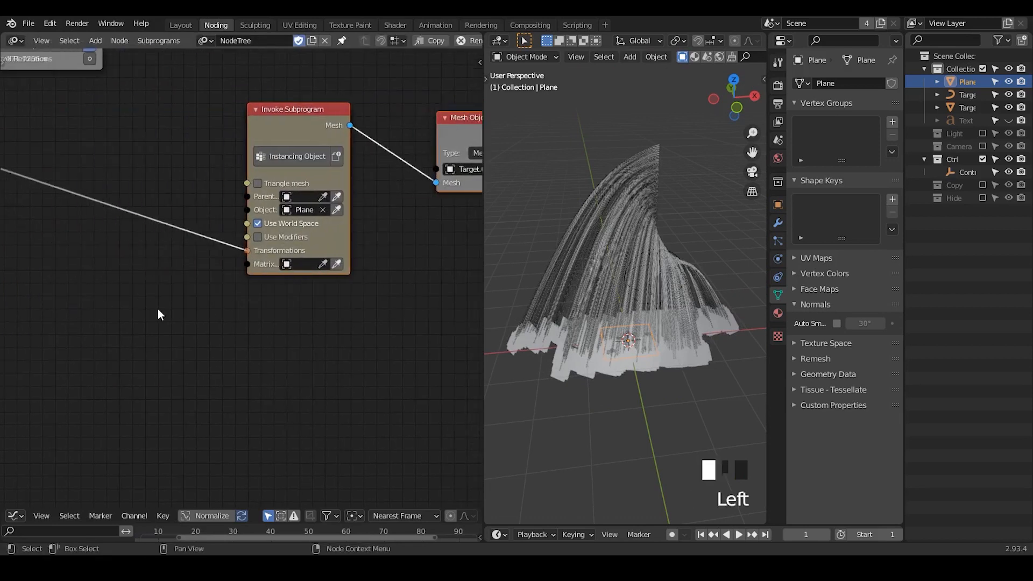
# - Hide the Target curve object in the viewport and view the plane instances from above
pyautogui.moveTo(157, 310); pyautogui.dragTo(295, 288, button='middle')
pyautogui.click(1008, 95)
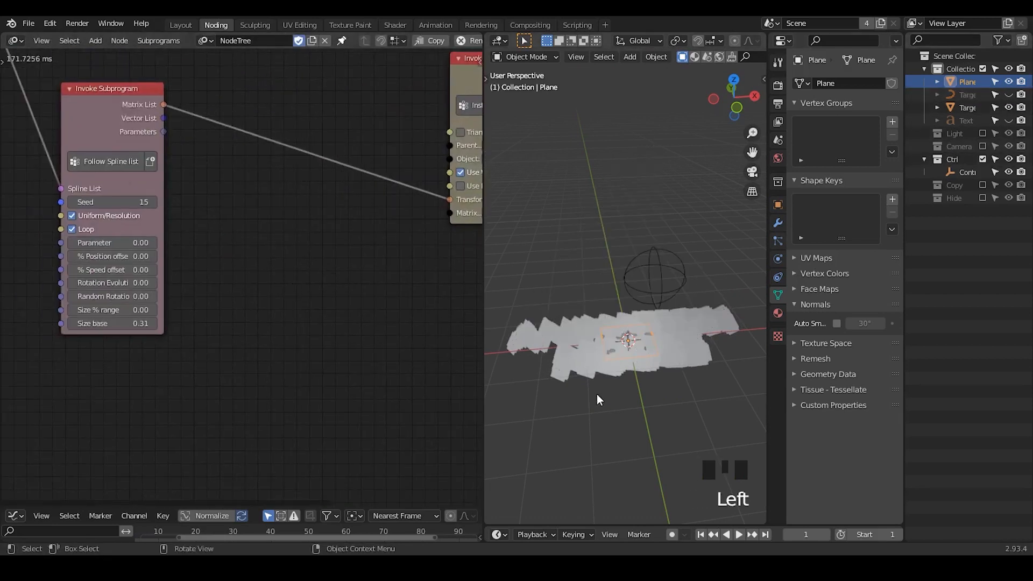
pyautogui.moveTo(596, 394)
pyautogui.mouseDown(button='middle')
pyautogui.moveTo(698, 341)
pyautogui.moveTo(590, 408)
pyautogui.moveTo(587, 437)
pyautogui.moveTo(605, 408)
pyautogui.mouseUp(button='middle')
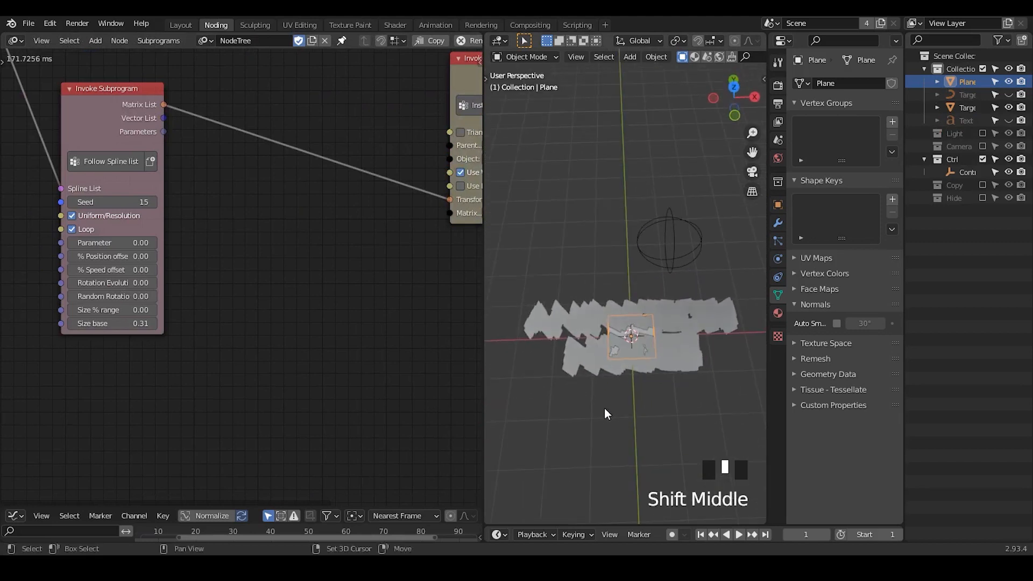
pyautogui.click(133, 324)
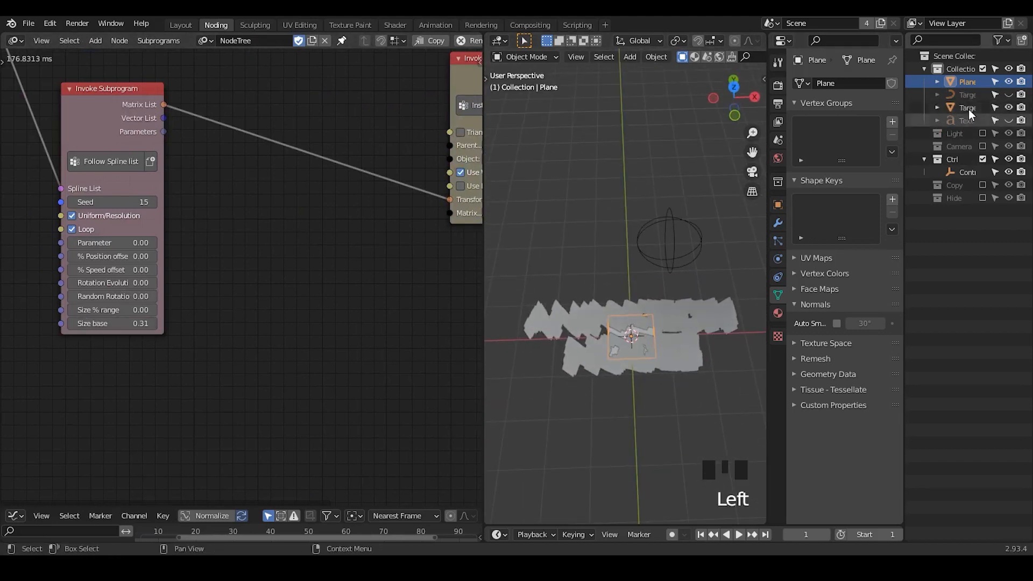
# - Scale the Plane's geometry down further in Edit Mode to shrink the instances' source mesh
pyautogui.click(970, 82)
pyautogui.press('Tab')
pyautogui.press('s')
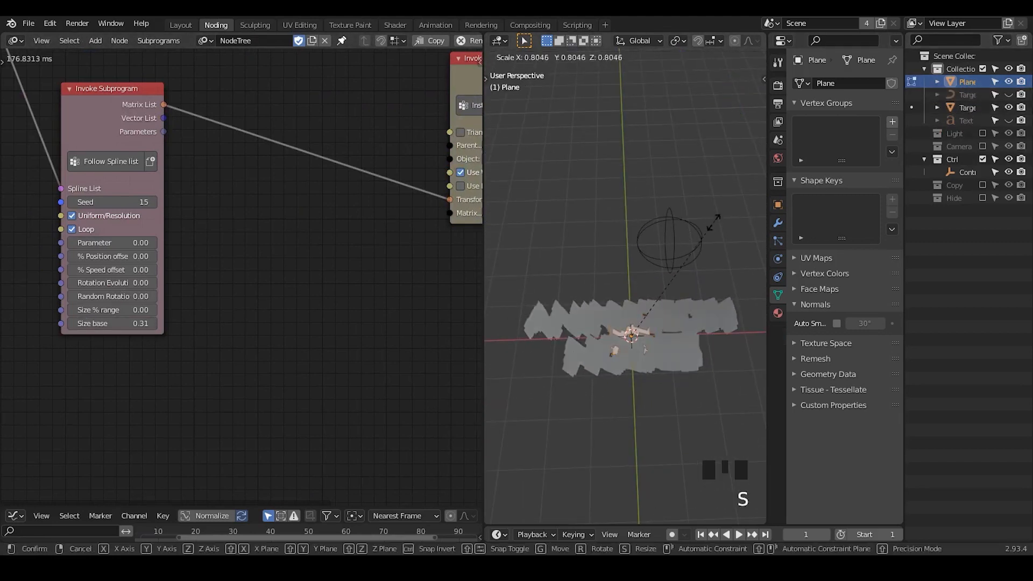
pyautogui.click(662, 272)
pyautogui.press('Tab')
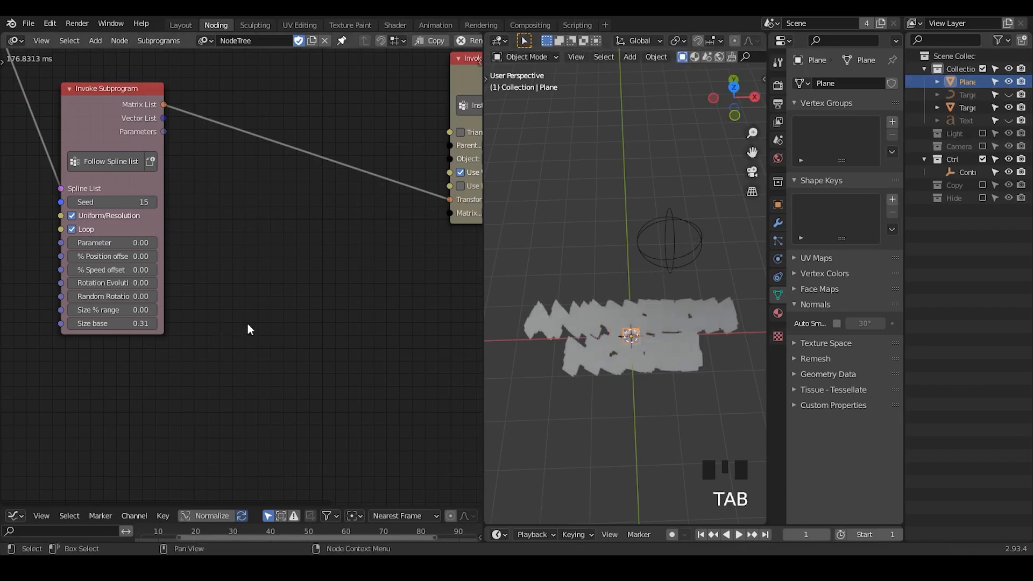
# - Reassign the Plane as the Instancing Object node's source object and move that node closer to the Follow Spline list node
pyautogui.moveTo(248, 324); pyautogui.dragTo(188, 312, button='middle')
pyautogui.moveTo(295, 252); pyautogui.dragTo(224, 254, button='middle')
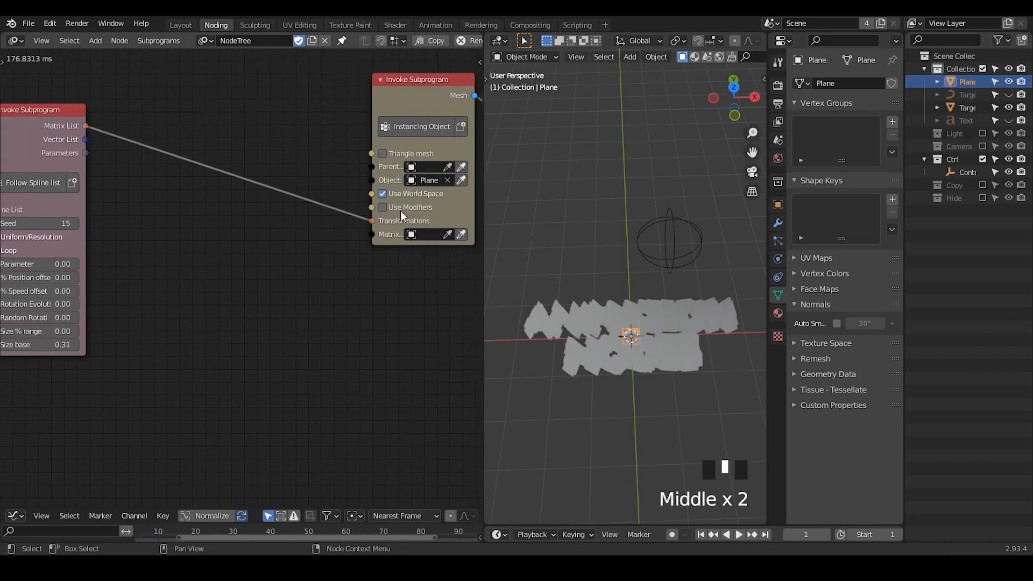
pyautogui.click(463, 181)
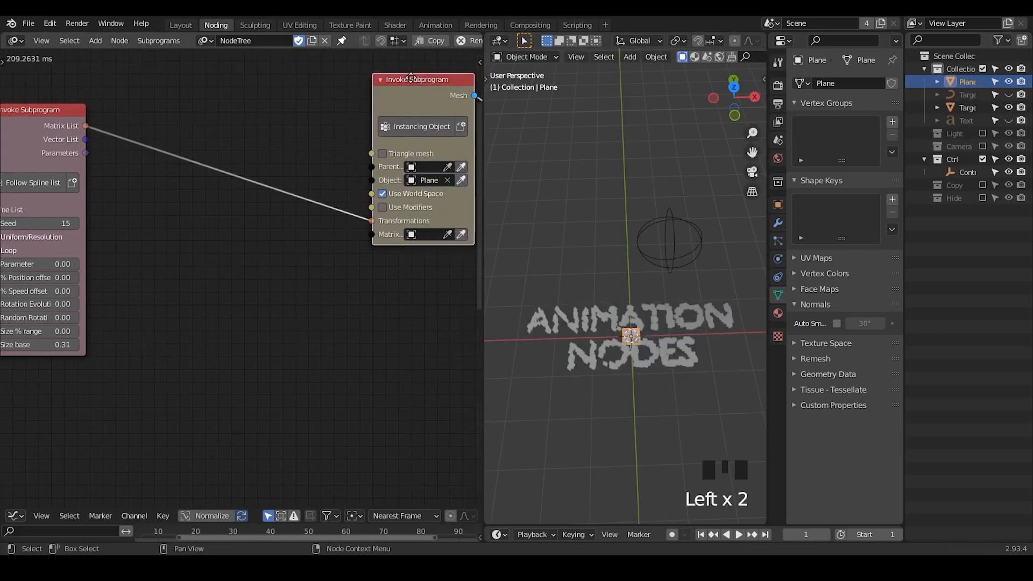
pyautogui.moveTo(384, 164); pyautogui.dragTo(338, 162)
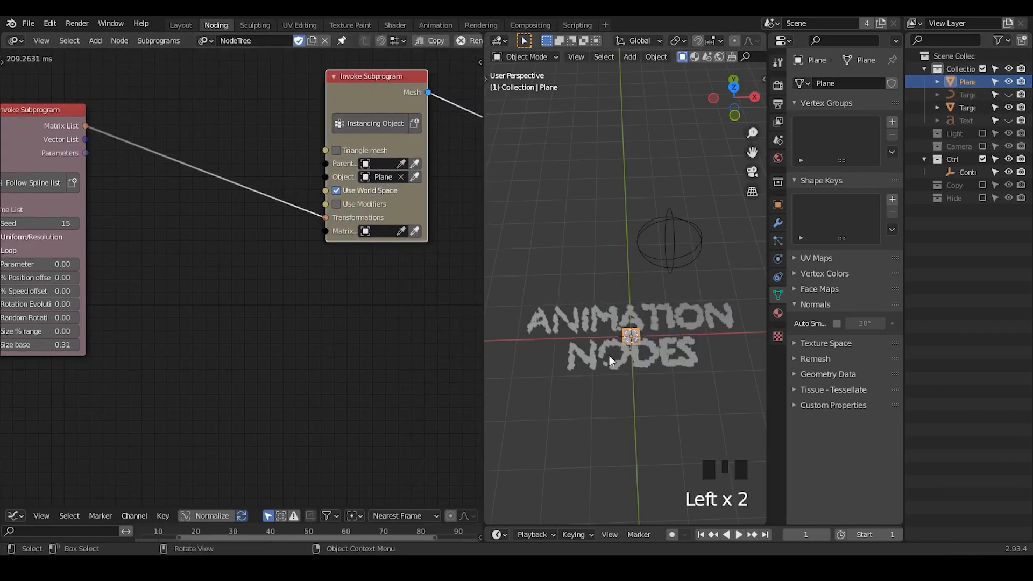
# - Turn off Loop on the Follow Spline list node and set its Parameter to 1
pyautogui.moveTo(427, 298); pyautogui.dragTo(241, 338, button='middle')
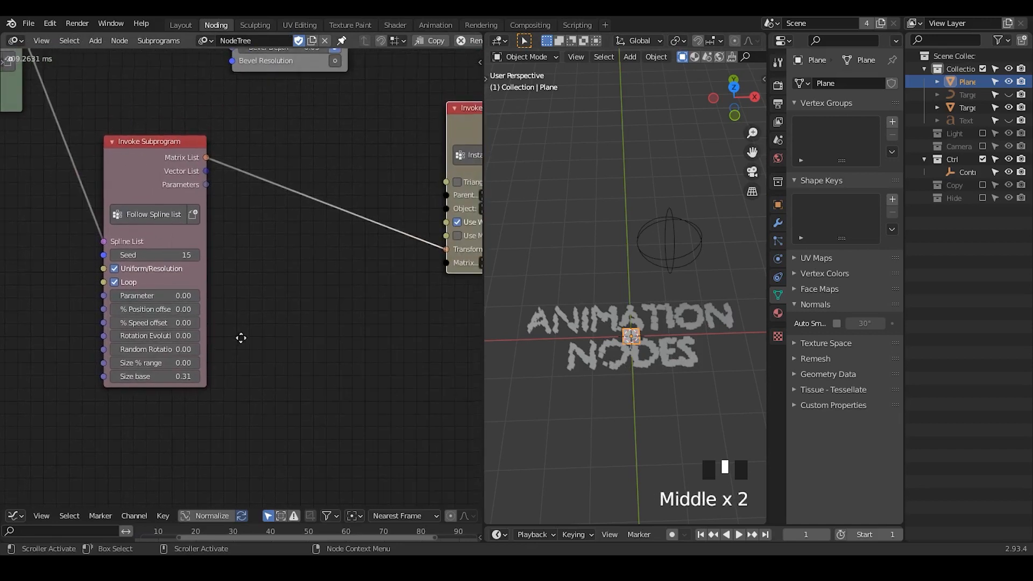
pyautogui.click(116, 282)
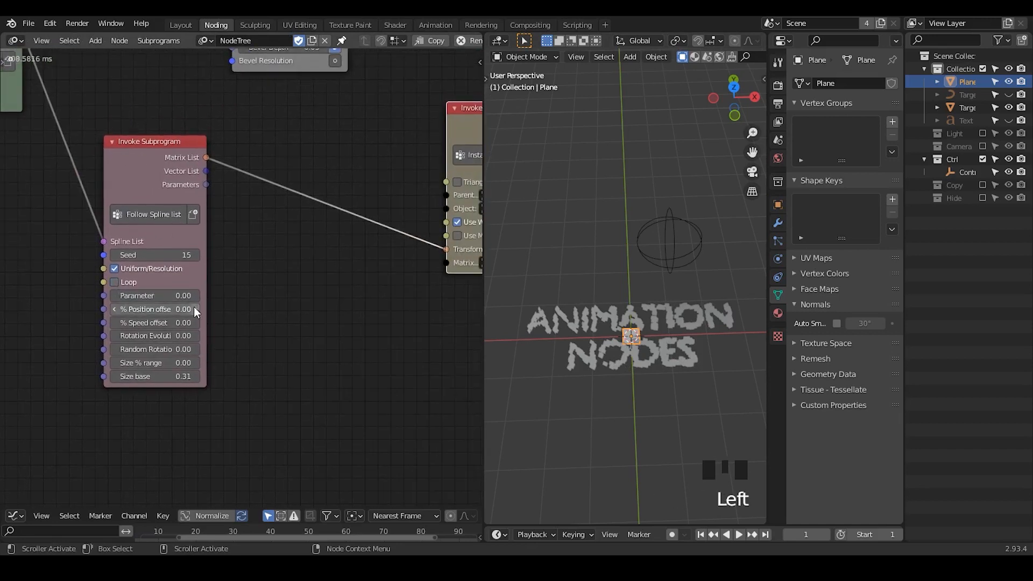
pyautogui.click(156, 295)
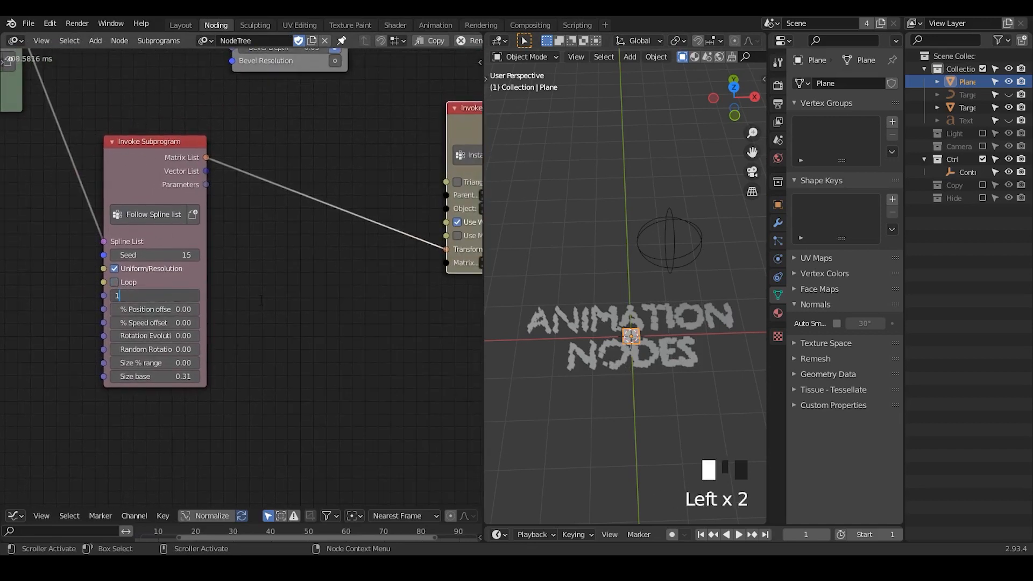
pyautogui.write('1')
pyautogui.press('Return')
pyautogui.moveTo(680, 347); pyautogui.dragTo(643, 306, button='middle')
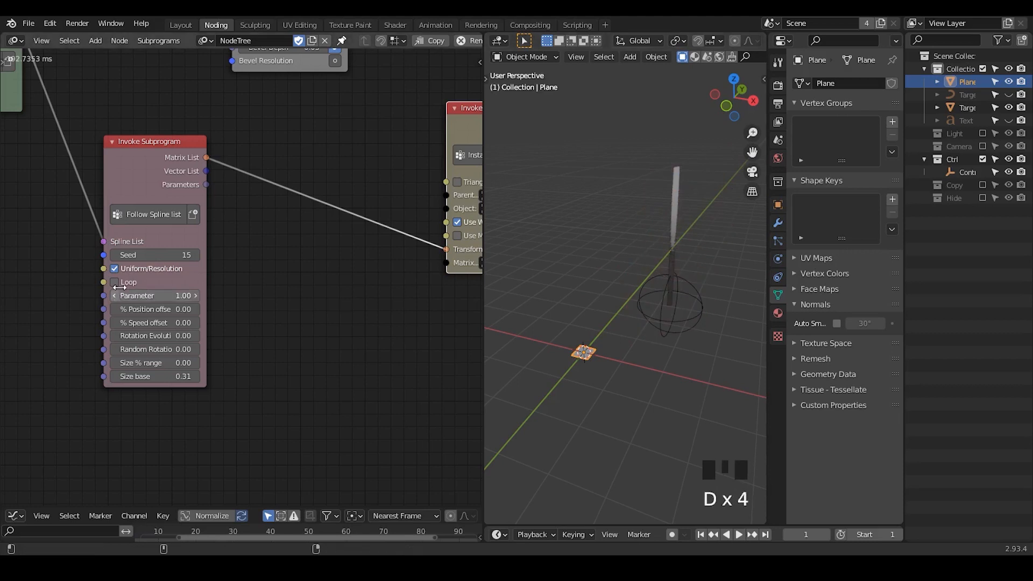
# - Set the Follow Spline list node's Parameter to 0
pyautogui.click(148, 297)
pyautogui.click(576, 312)
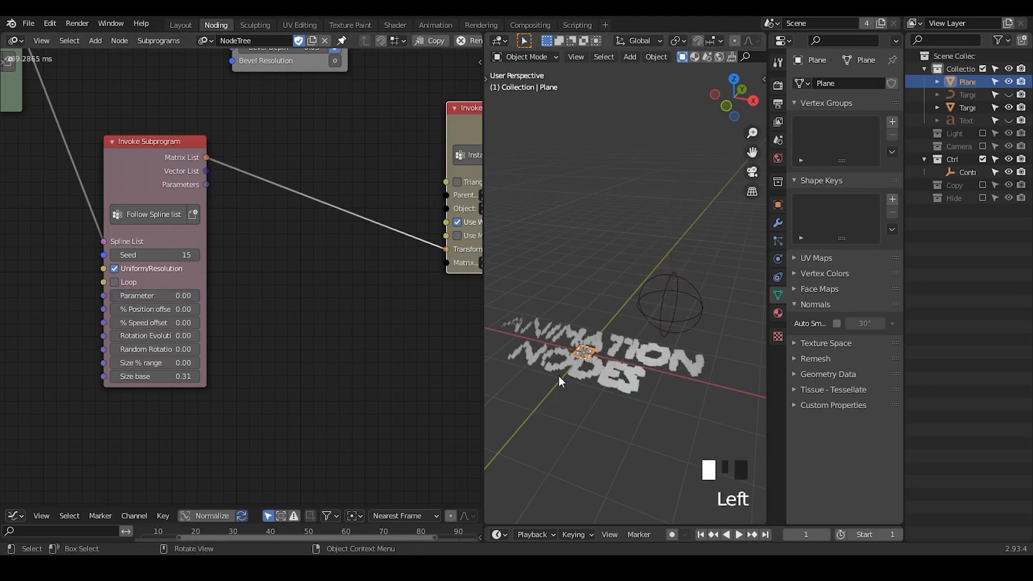
pyautogui.moveTo(560, 375); pyautogui.dragTo(597, 349, button='middle')
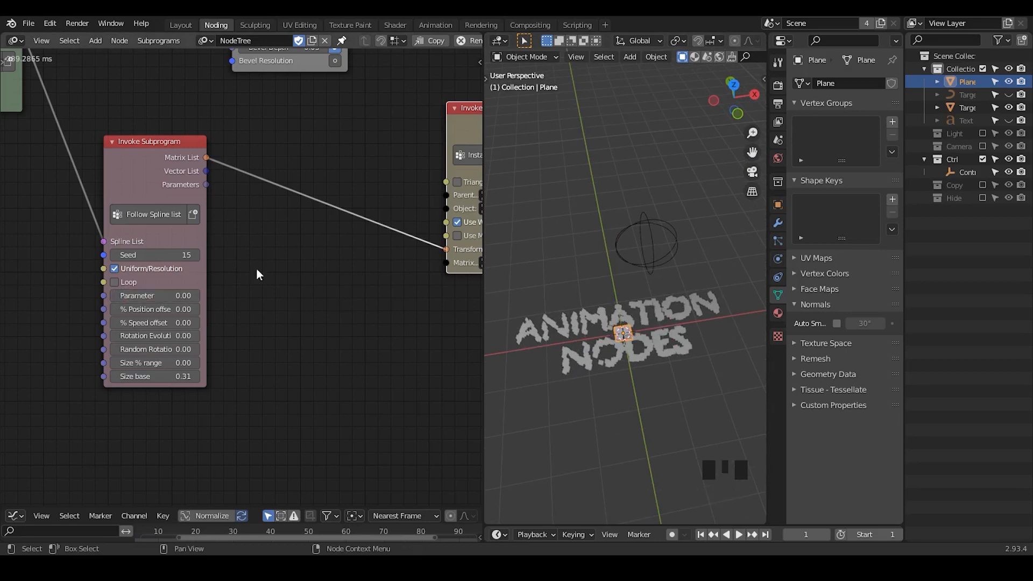
# - Insert a Reverse List node on the link between Evaluate Spline's Locations and the Add Vector Math node
pyautogui.moveTo(199, 343); pyautogui.dragTo(296, 263, button='middle')
pyautogui.hotkey('ctrl', 'a')
pyautogui.write('rever')
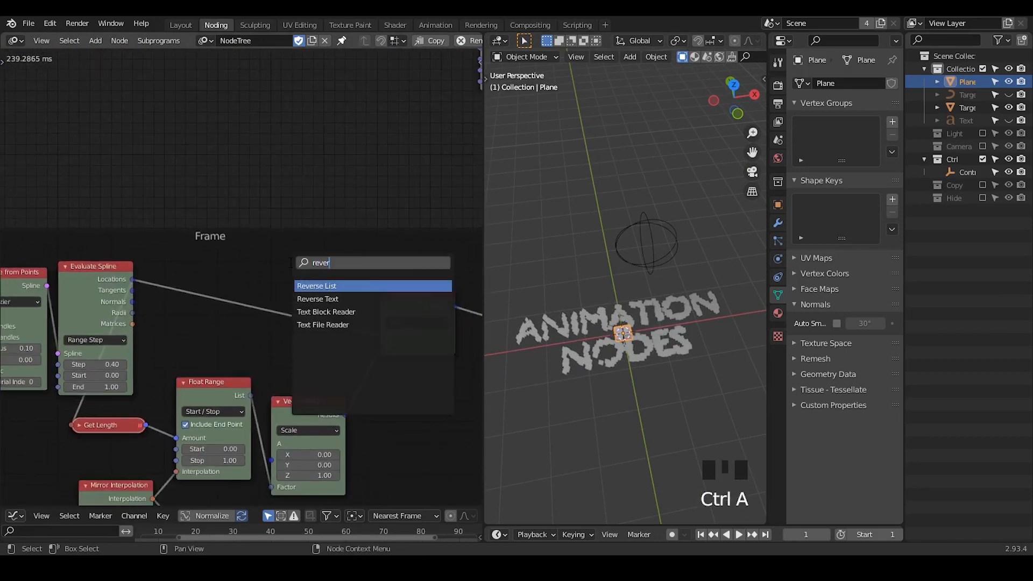
pyautogui.press('Return')
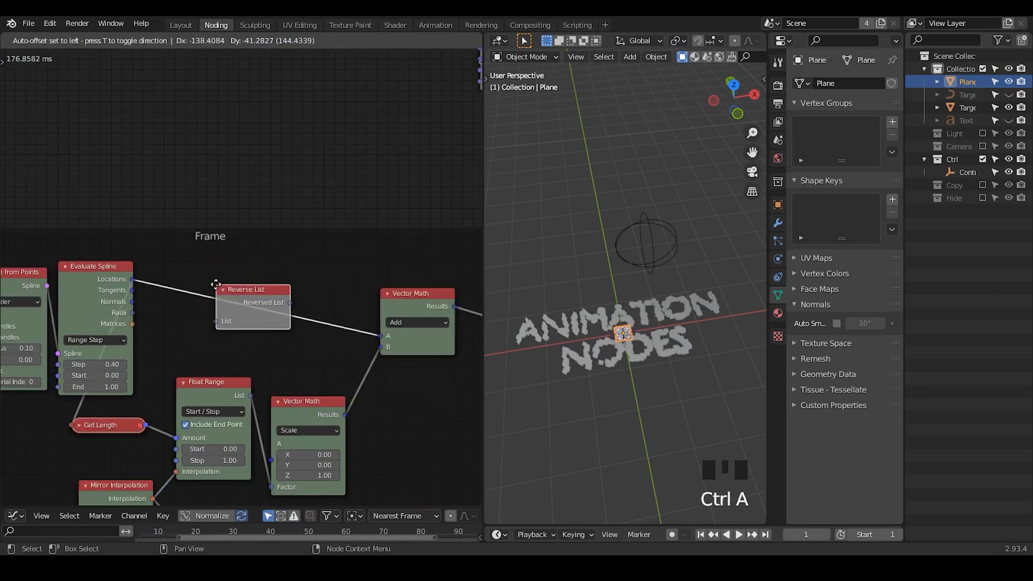
pyautogui.click(246, 301)
# - Try the Follow Spline list node's Parameter at 1 and return it to 0 to compare the instance positions
pyautogui.moveTo(354, 255); pyautogui.dragTo(161, 461, button='middle')
pyautogui.click(290, 237)
pyautogui.press('Return')
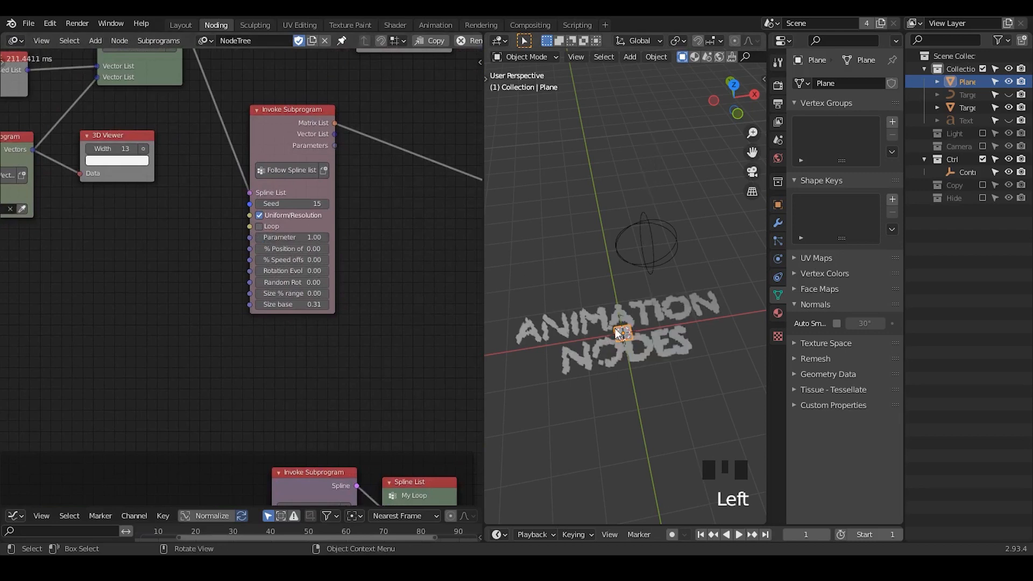
pyautogui.click(278, 237)
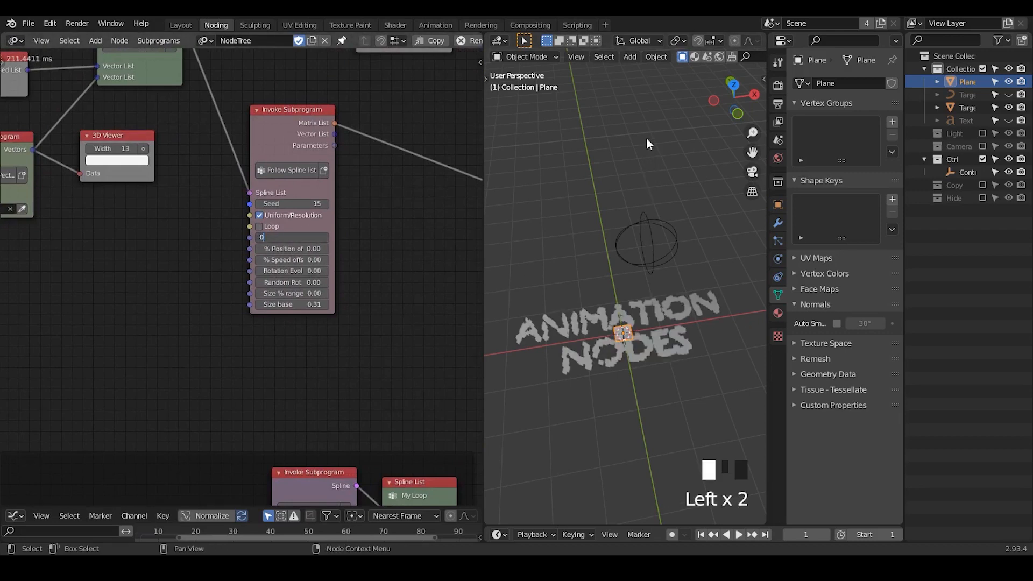
pyautogui.write('0')
pyautogui.press('Return')
# - Temporarily show the Target curve object to examine the spline paths, and hide it again
pyautogui.moveTo(396, 227); pyautogui.dragTo(360, 257, button='middle')
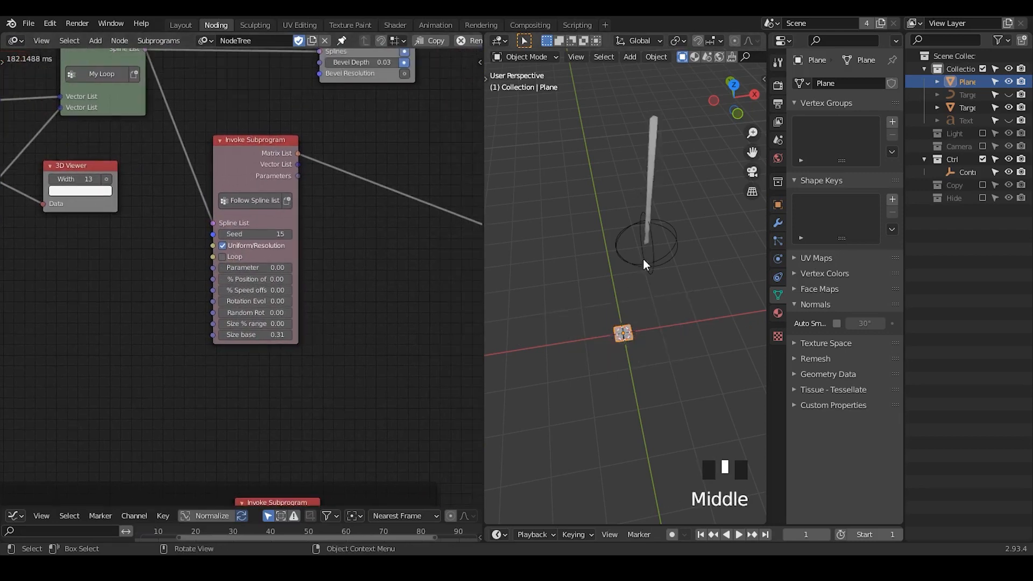
pyautogui.moveTo(644, 260); pyautogui.dragTo(481, 280, button='middle')
pyautogui.moveTo(345, 256); pyautogui.dragTo(268, 264, button='middle')
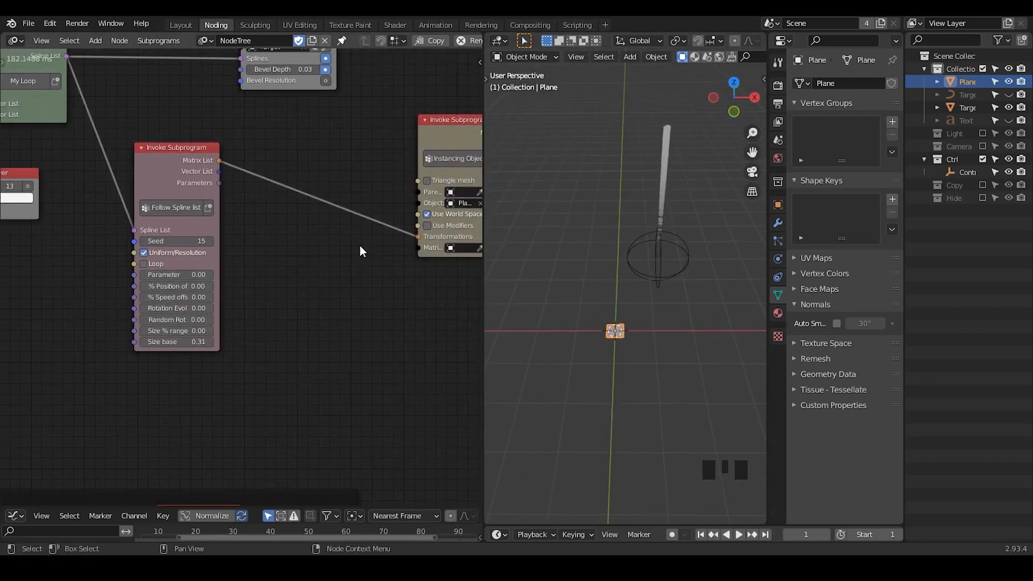
pyautogui.click(1008, 95)
pyautogui.moveTo(618, 245); pyautogui.dragTo(673, 280, button='middle')
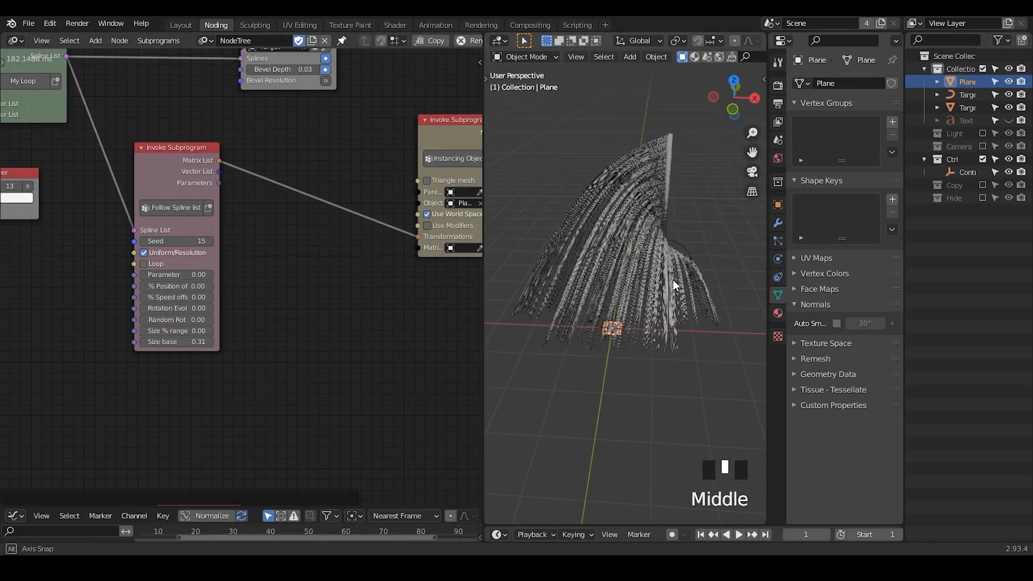
pyautogui.click(1009, 94)
pyautogui.moveTo(306, 193); pyautogui.dragTo(292, 188, button='middle')
pyautogui.hotkey('ctrl', 'a')
pyautogui.write('s')
pyautogui.press('BackSpace')
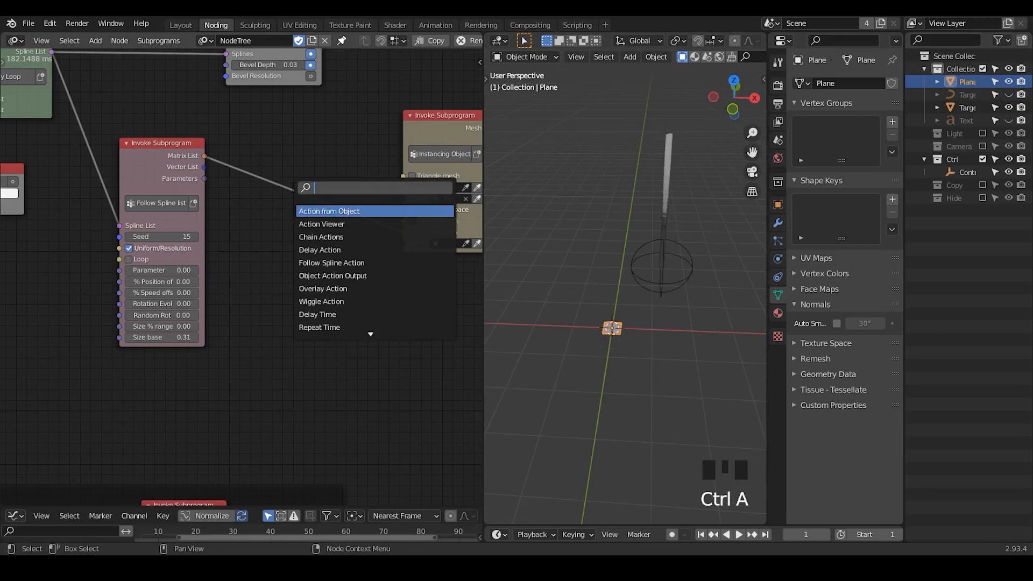
pyautogui.write('decompose')
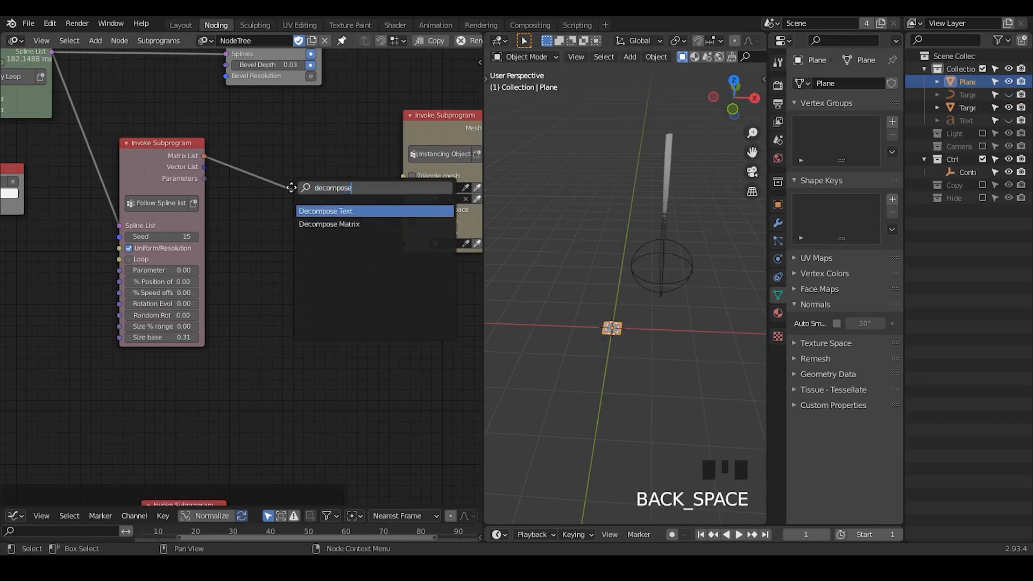
pyautogui.press('Return')
pyautogui.click(250, 259)
pyautogui.press('x')
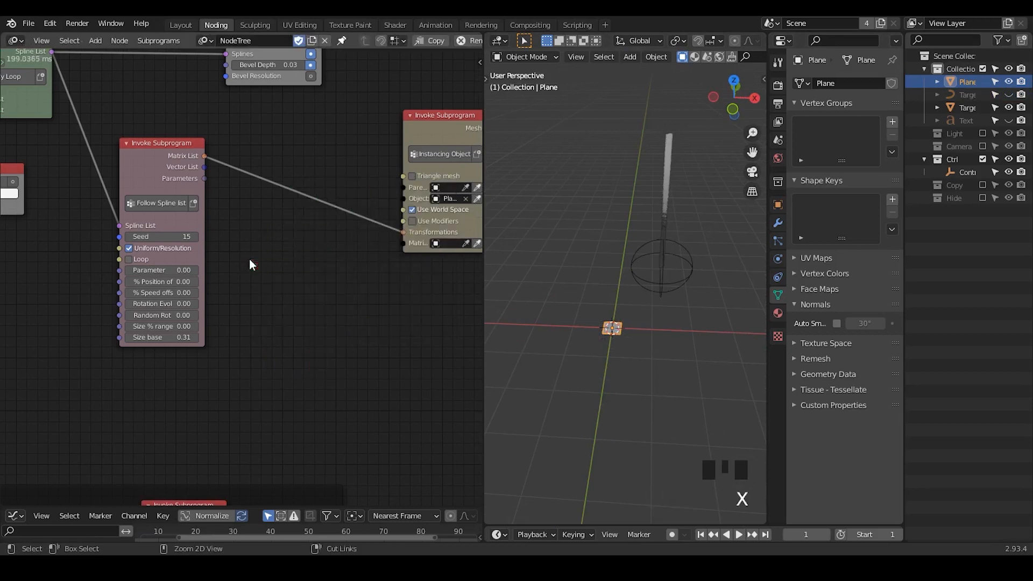
# - Add a Decompose Matrix node fed by the Follow Spline list node's Matrix List output, and position both nodes side by side
pyautogui.hotkey('ctrl', 'a')
pyautogui.write('decompose')
pyautogui.press('Down')
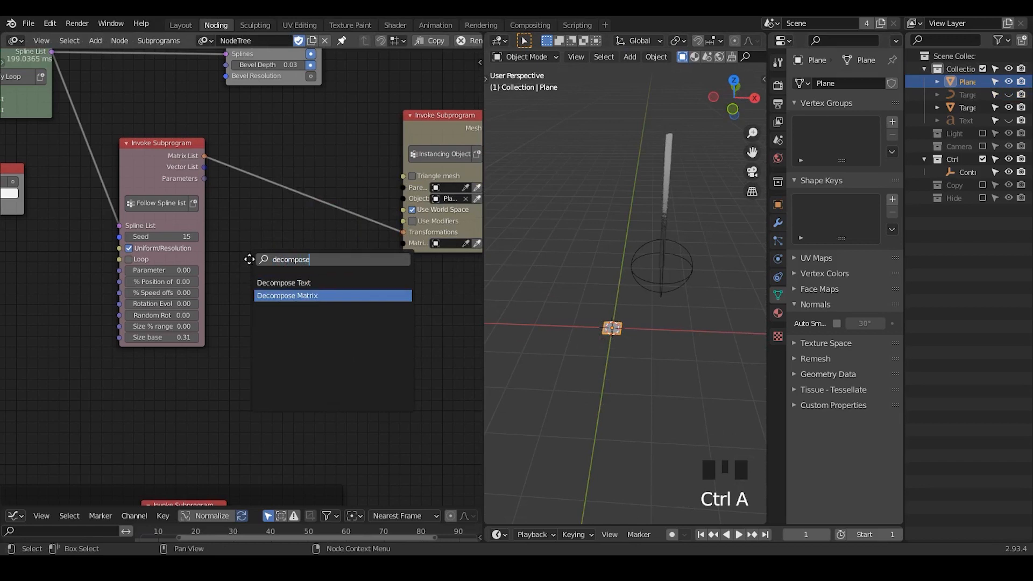
pyautogui.press('Return')
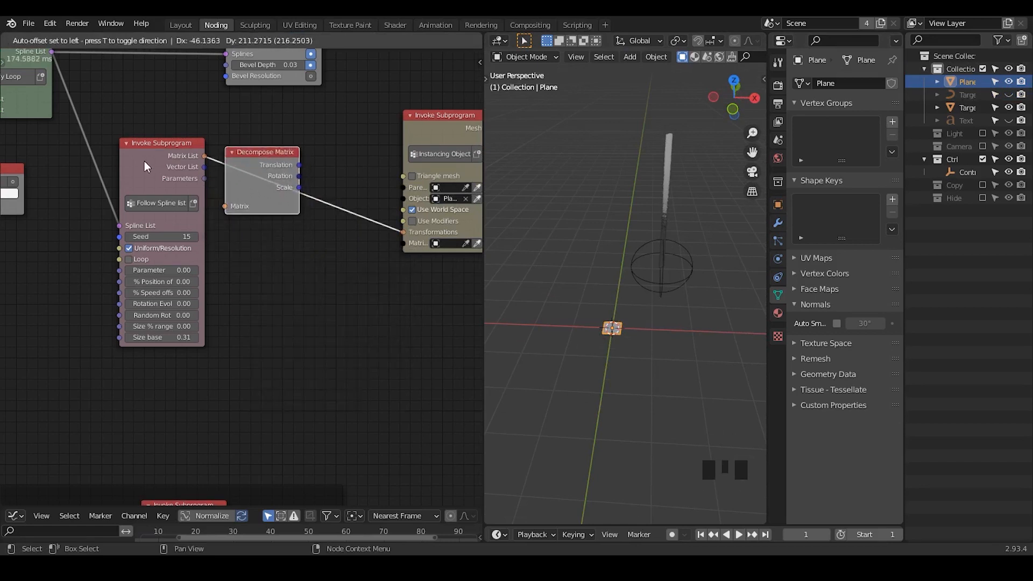
pyautogui.click(144, 161)
pyautogui.moveTo(148, 156); pyautogui.dragTo(109, 150)
pyautogui.moveTo(277, 162); pyautogui.dragTo(222, 155)
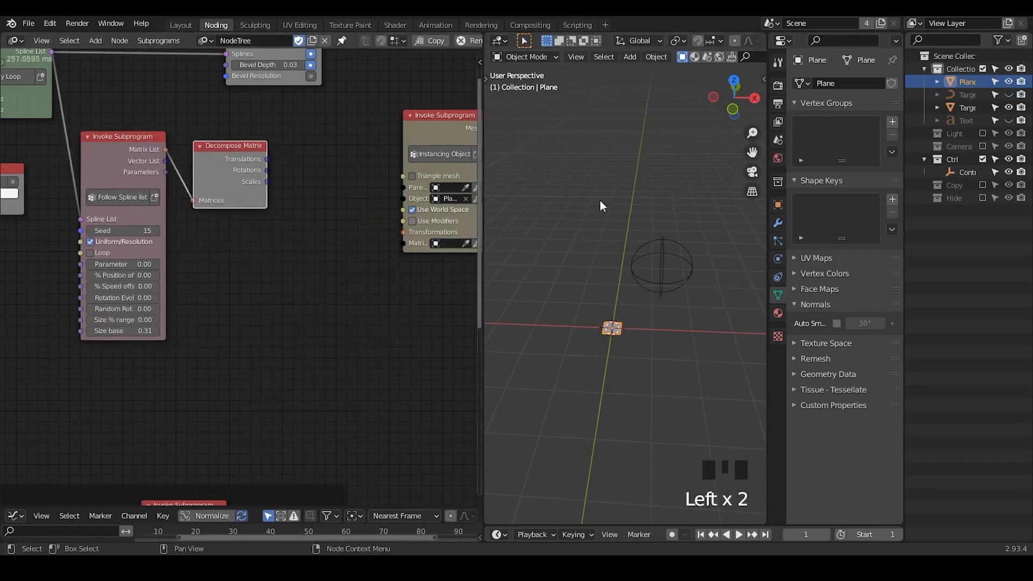
# - Add a Compose Matrix node and link Decompose Matrix's Translations output to its Translation input
pyautogui.hotkey('ctrl', 'a')
pyautogui.write('cop')
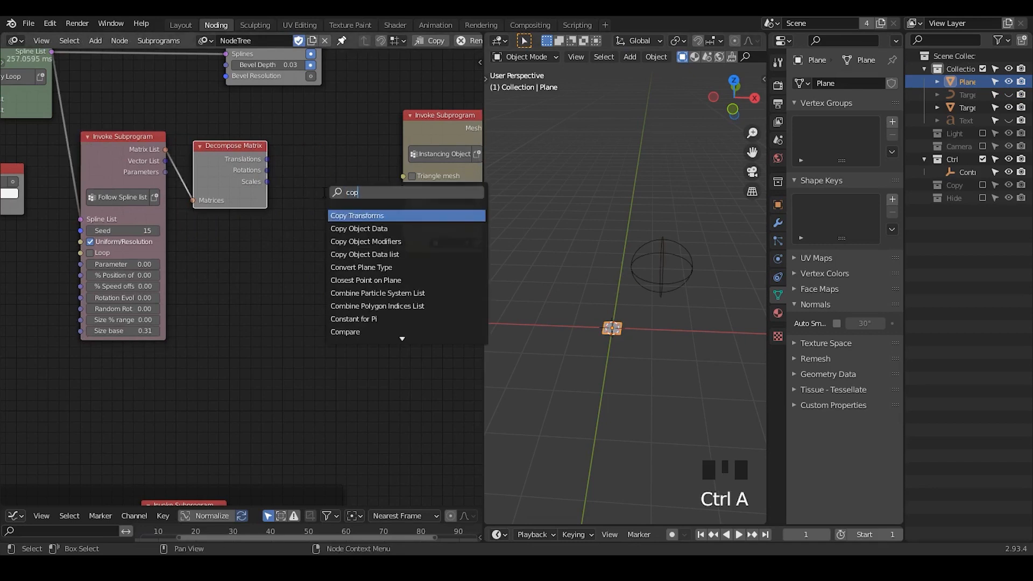
pyautogui.press('BackSpace')
pyautogui.write('mpose')
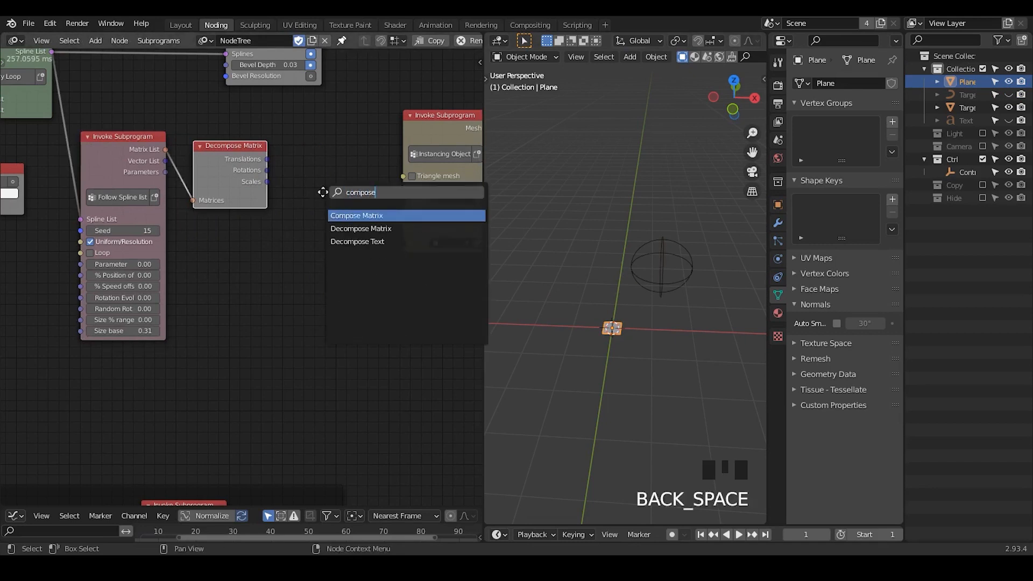
pyautogui.press('Return')
pyautogui.click(296, 177)
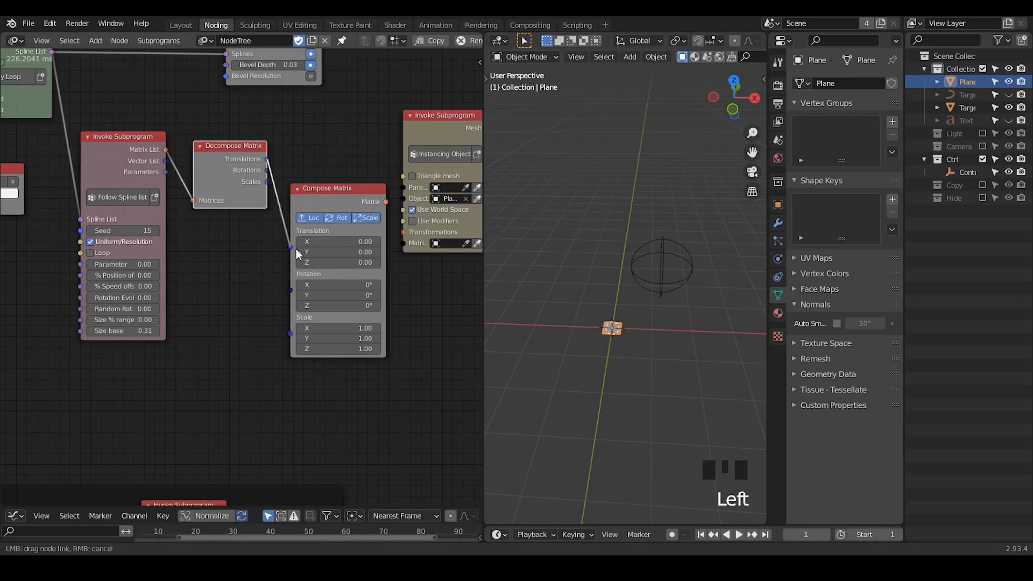
# - Space out the node chain by moving Decompose Matrix, Compose Matrix, Instancing Object and the mesh output apart
pyautogui.moveTo(271, 167); pyautogui.dragTo(199, 166, button='middle')
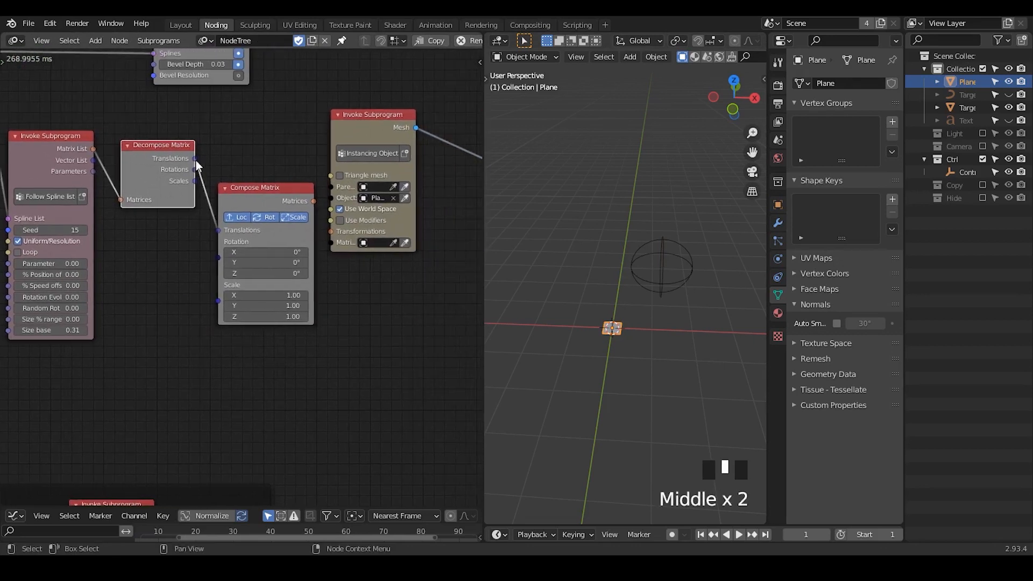
pyautogui.moveTo(164, 151); pyautogui.dragTo(154, 173)
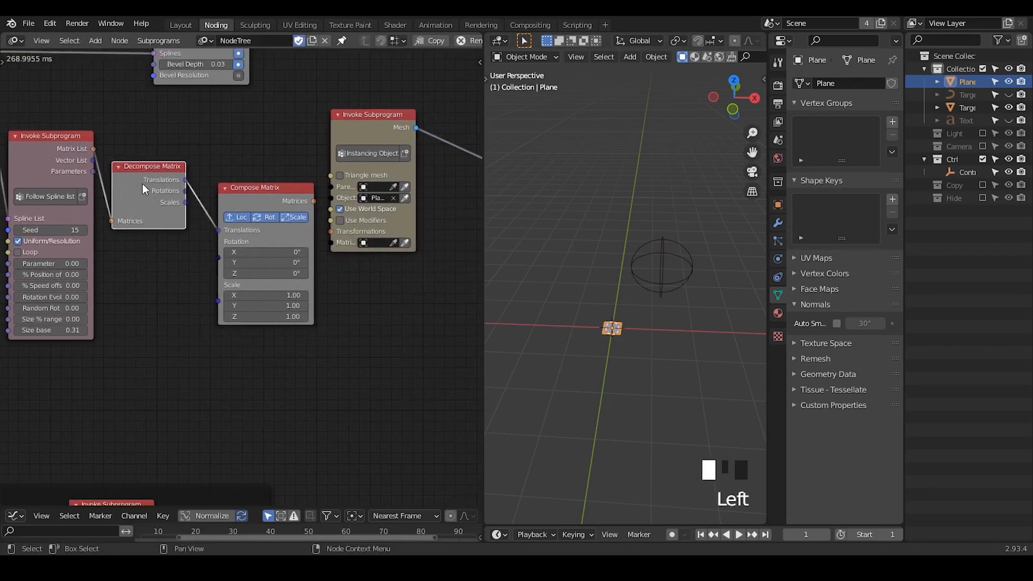
pyautogui.moveTo(231, 264); pyautogui.dragTo(115, 291, button='middle')
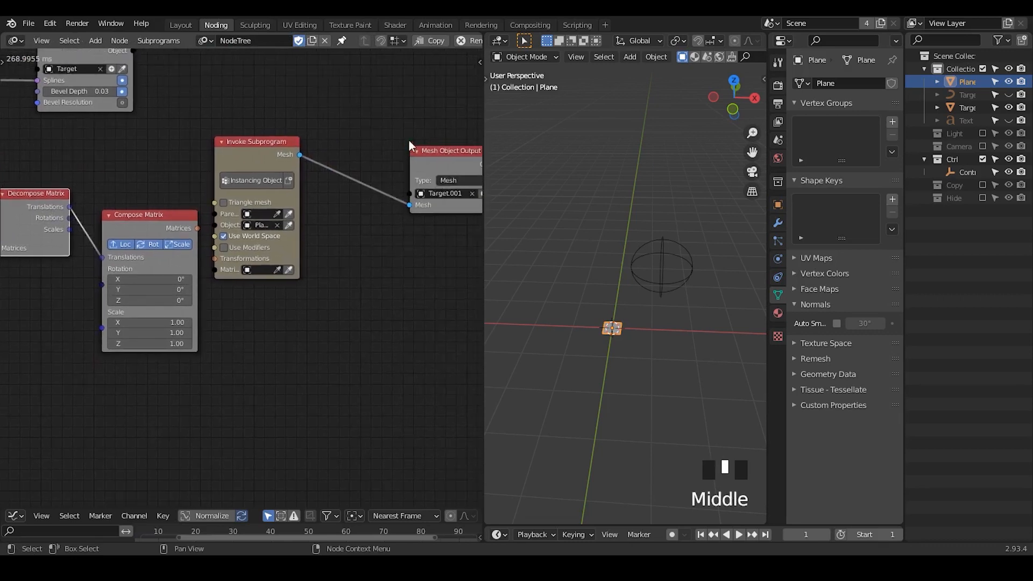
pyautogui.moveTo(463, 93); pyautogui.dragTo(176, 296)
pyautogui.press('g')
pyautogui.click(300, 258)
pyautogui.click(325, 263)
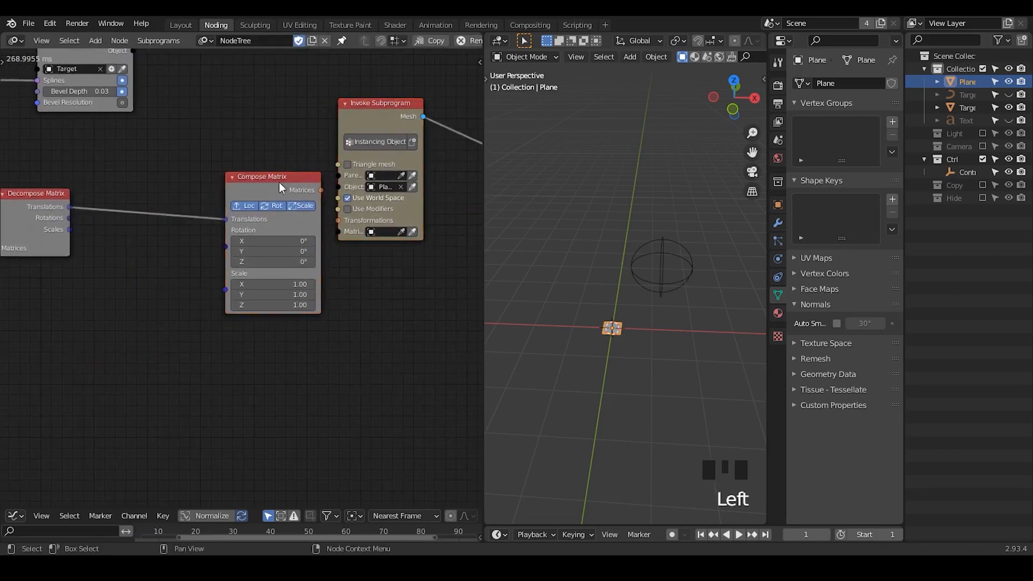
pyautogui.moveTo(280, 185); pyautogui.dragTo(238, 175)
pyautogui.click(285, 185)
pyautogui.moveTo(285, 197); pyautogui.dragTo(339, 173, button='middle')
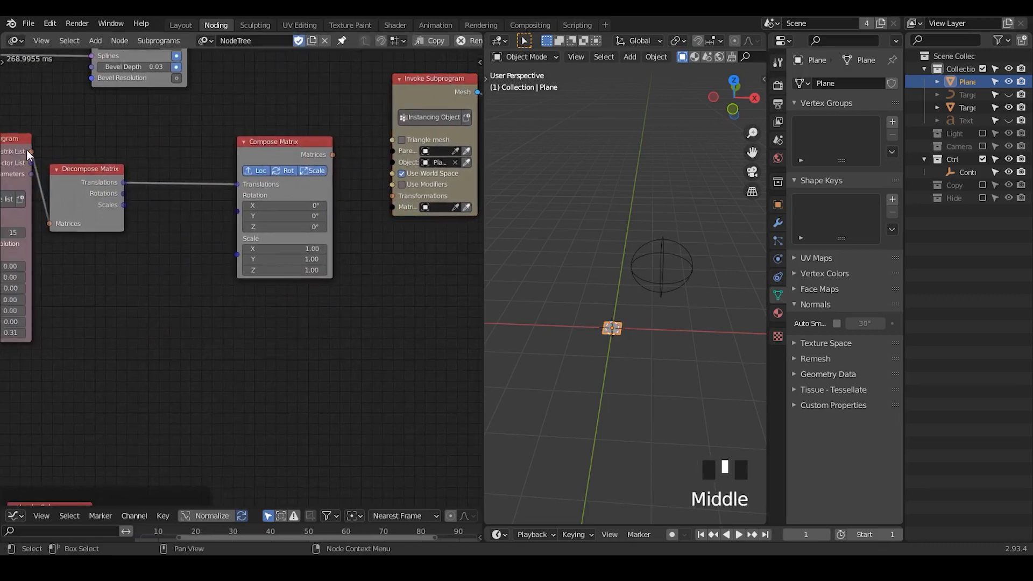
# - Link Follow Spline list's Matrix List to Instancing Object's Transformations and set the Follow Spline list Parameter to 1
pyautogui.moveTo(30, 152); pyautogui.dragTo(391, 201)
pyautogui.keyDown('shift'); pyautogui.moveTo(654, 334); pyautogui.dragTo(686, 306, button='middle'); pyautogui.keyUp('shift')
pyautogui.moveTo(82, 245); pyautogui.dragTo(130, 247, button='middle')
pyautogui.click(130, 248)
pyautogui.write('1')
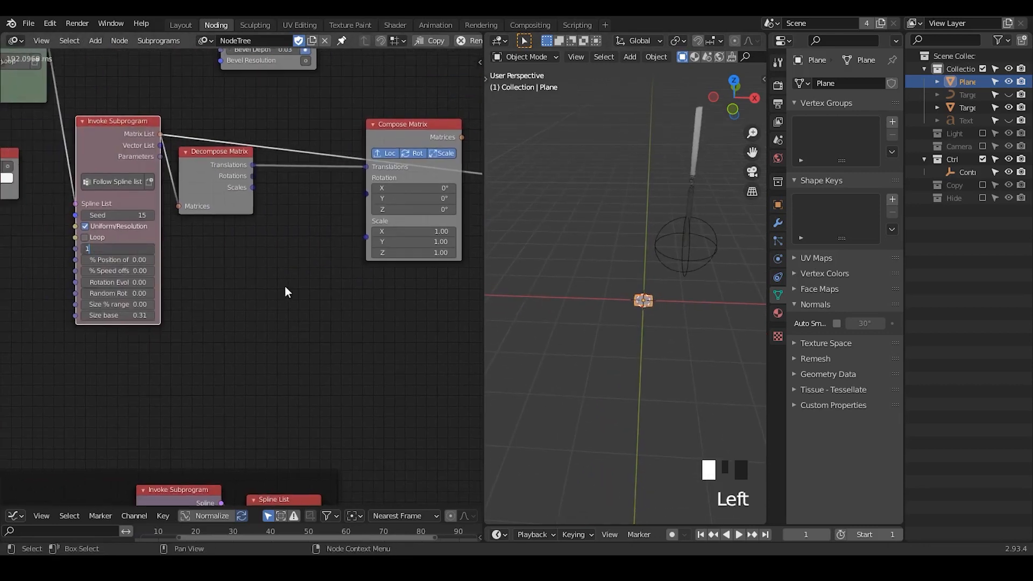
pyautogui.press('Return')
pyautogui.moveTo(655, 344)
pyautogui.keyDown('ctrl'); pyautogui.mouseDown(button='middle')
pyautogui.moveTo(662, 320)
pyautogui.moveTo(689, 307)
pyautogui.moveTo(709, 318)
pyautogui.moveTo(669, 331)
pyautogui.mouseUp(button='middle'); pyautogui.keyUp('ctrl')
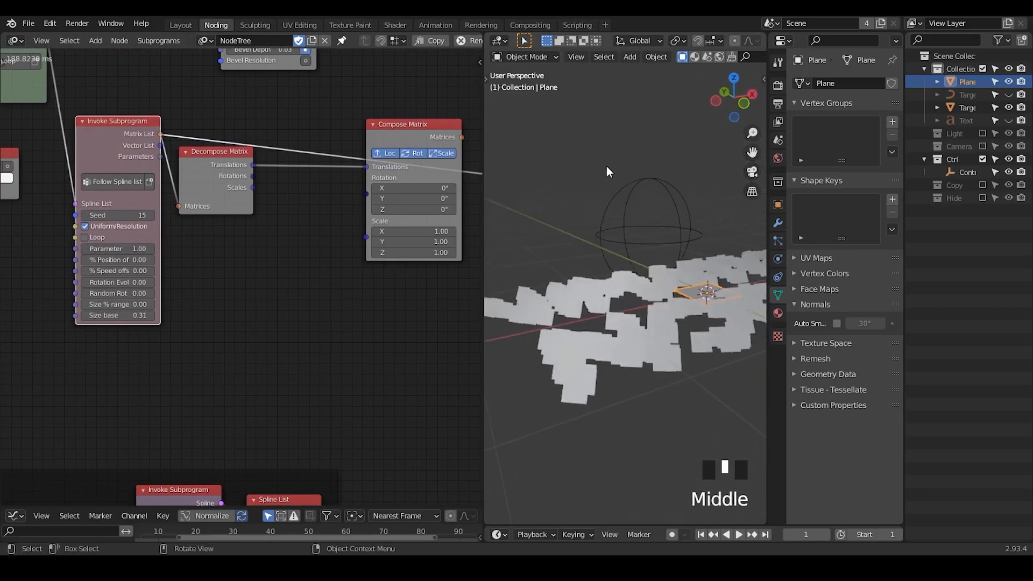
pyautogui.moveTo(607, 171); pyautogui.dragTo(619, 250, button='middle')
# - Link Compose Matrix's Matrices output to Instancing Object's Transformations and shift the Compose Matrix node slightly
pyautogui.moveTo(323, 205); pyautogui.dragTo(178, 243, button='middle')
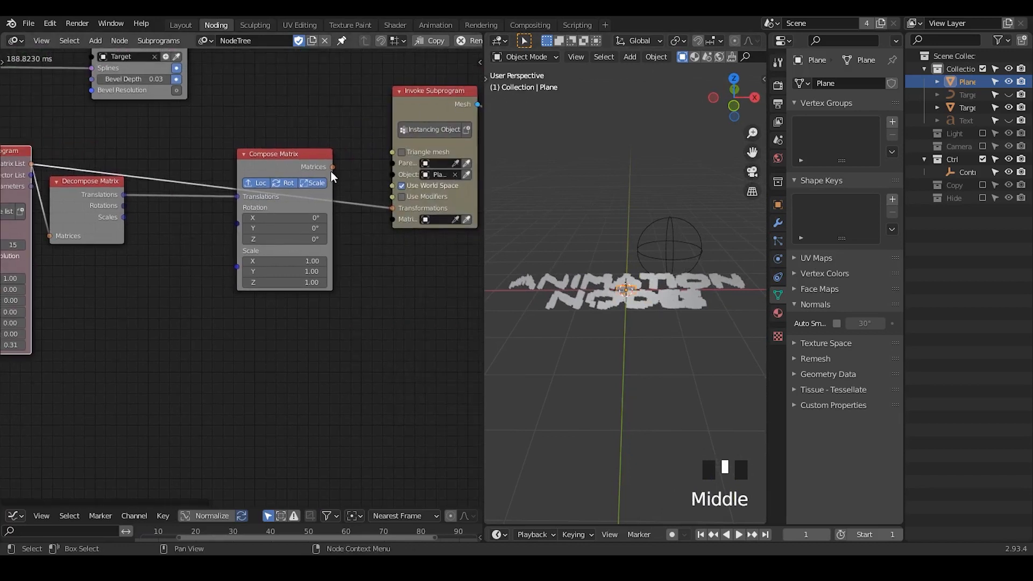
pyautogui.moveTo(333, 167); pyautogui.dragTo(399, 221)
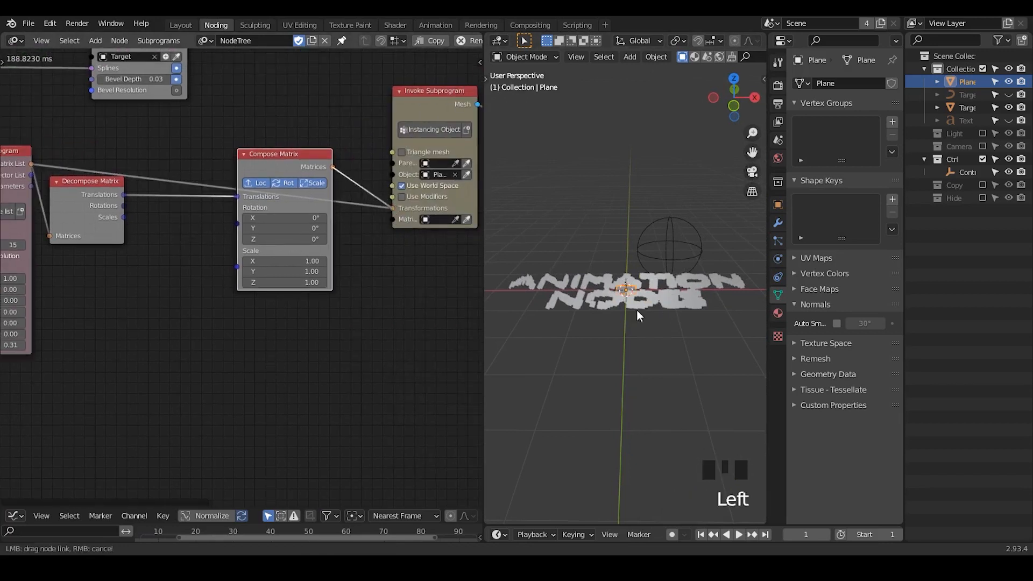
pyautogui.keyDown('shift'); pyautogui.moveTo(603, 324); pyautogui.dragTo(658, 336, button='middle'); pyautogui.keyUp('shift')
pyautogui.keyDown('ctrl'); pyautogui.moveTo(644, 312); pyautogui.dragTo(629, 392, button='middle'); pyautogui.keyUp('ctrl')
pyautogui.moveTo(167, 266); pyautogui.dragTo(232, 251, button='middle')
pyautogui.moveTo(348, 145); pyautogui.dragTo(361, 140)
pyautogui.moveTo(219, 235); pyautogui.dragTo(235, 229, button='middle')
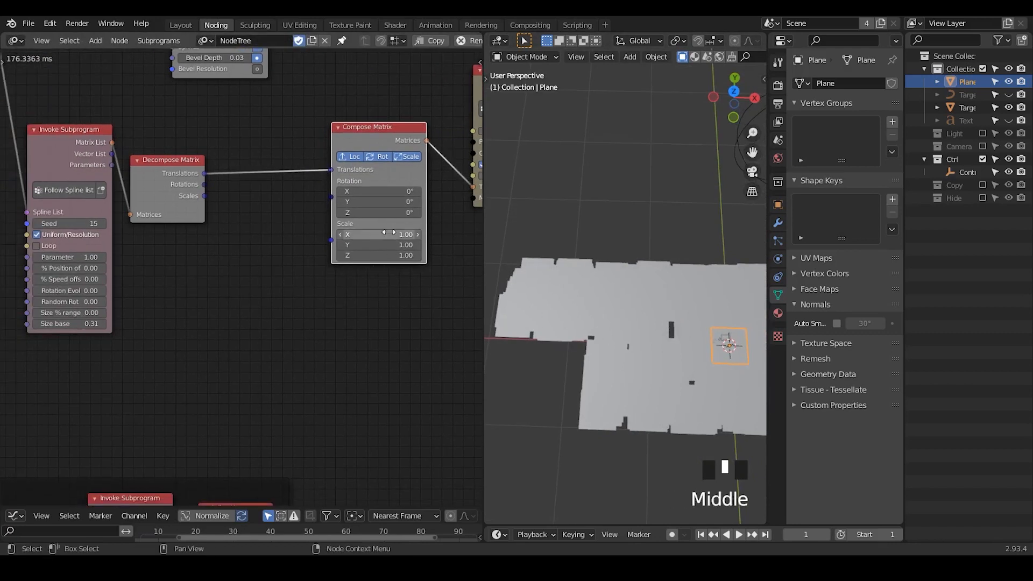
# - Set the Follow Spline list node's Parameter to 0 and view the instances in the viewport
pyautogui.keyDown('ctrl'); pyautogui.moveTo(565, 240); pyautogui.dragTo(628, 247, button='middle'); pyautogui.keyUp('ctrl')
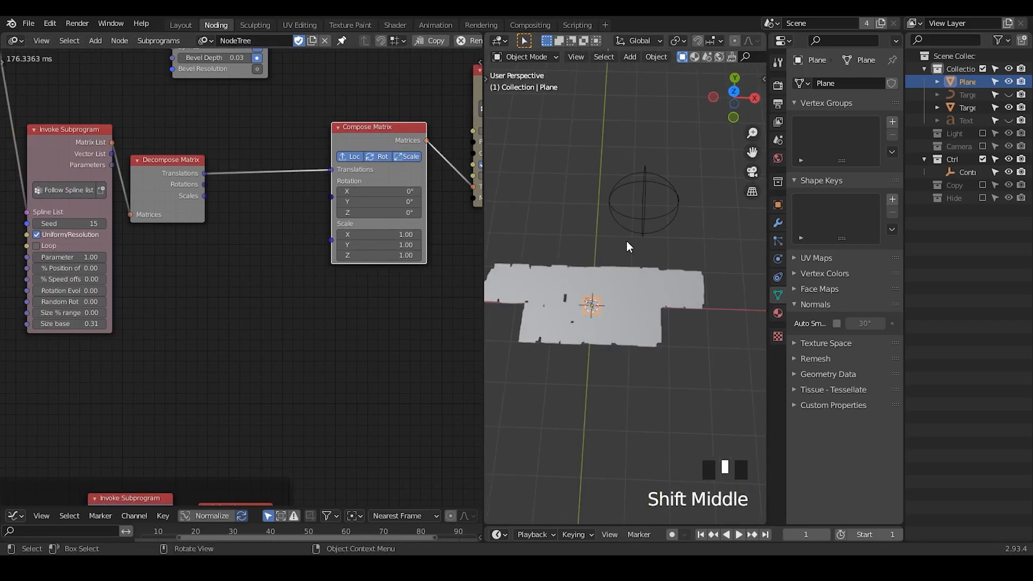
pyautogui.keyDown('shift'); pyautogui.moveTo(615, 288); pyautogui.dragTo(646, 269, button='middle'); pyautogui.keyUp('shift')
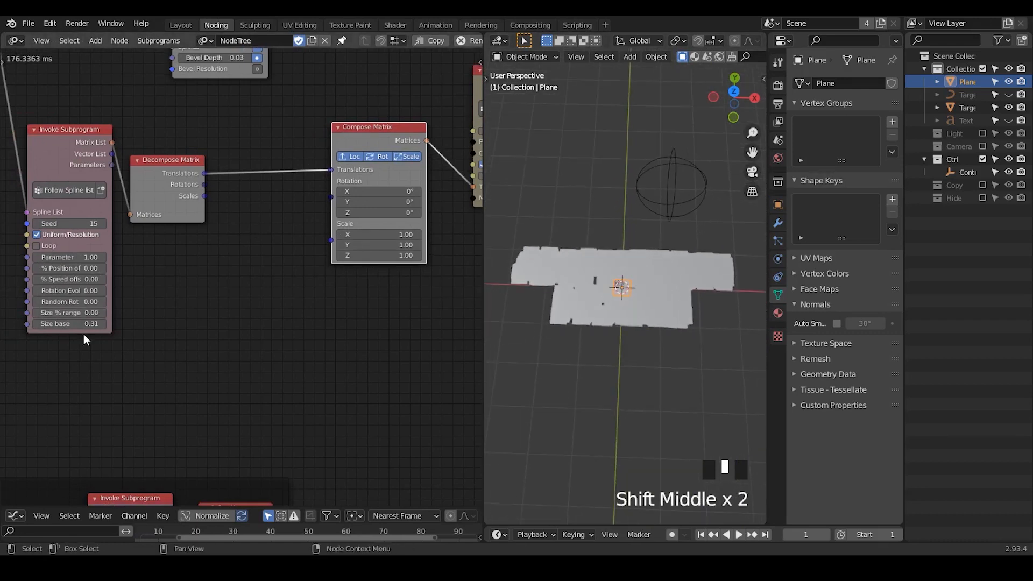
pyautogui.click(75, 257)
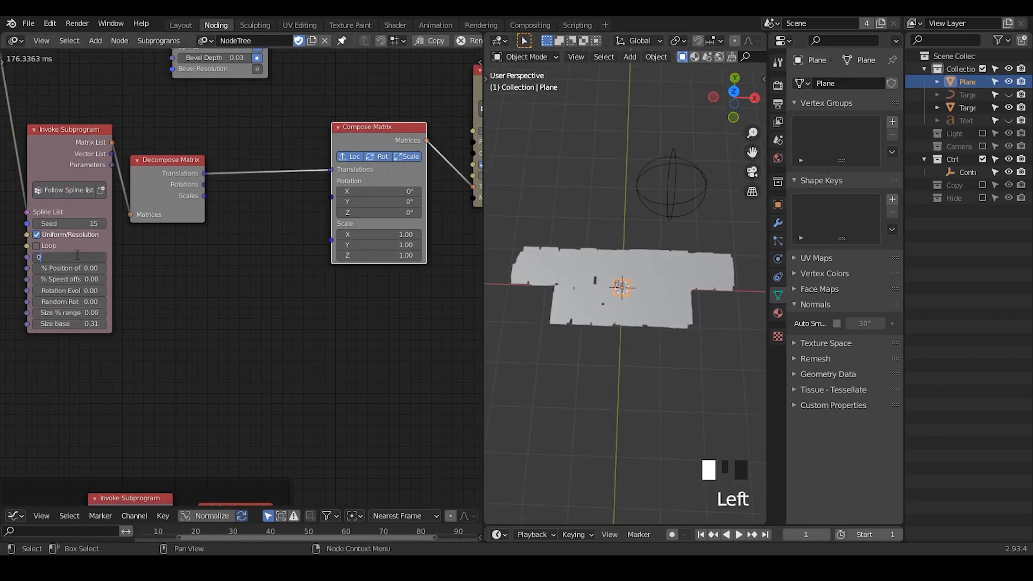
pyautogui.press('Return')
pyautogui.keyDown('shift'); pyautogui.moveTo(637, 282); pyautogui.dragTo(631, 211, button='middle'); pyautogui.keyUp('shift')
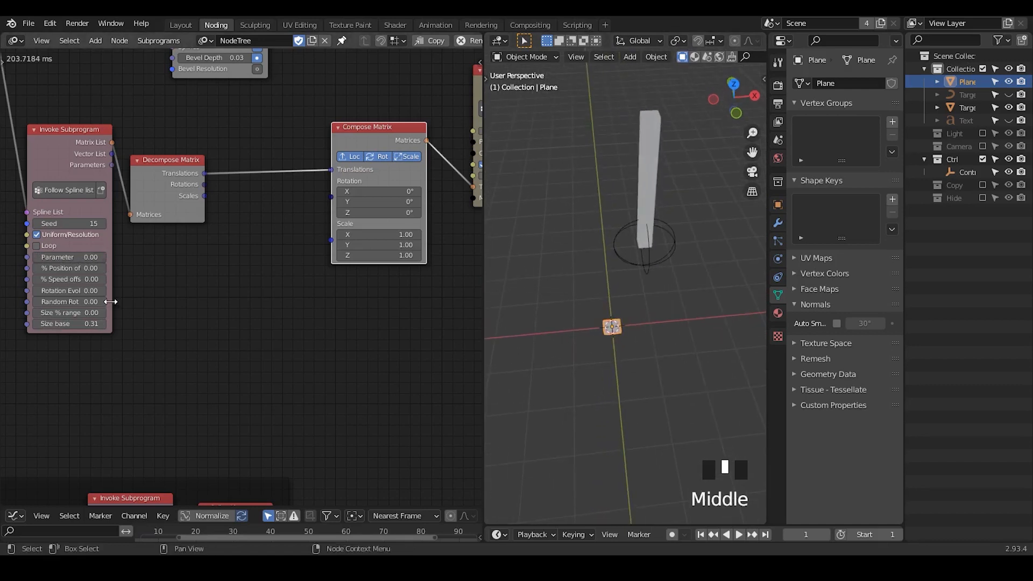
# - Move the Follow Spline list and Decompose Matrix nodes closer to the Compose Matrix node
pyautogui.moveTo(122, 296); pyautogui.dragTo(190, 262, button='middle')
pyautogui.moveTo(137, 118); pyautogui.dragTo(127, 114)
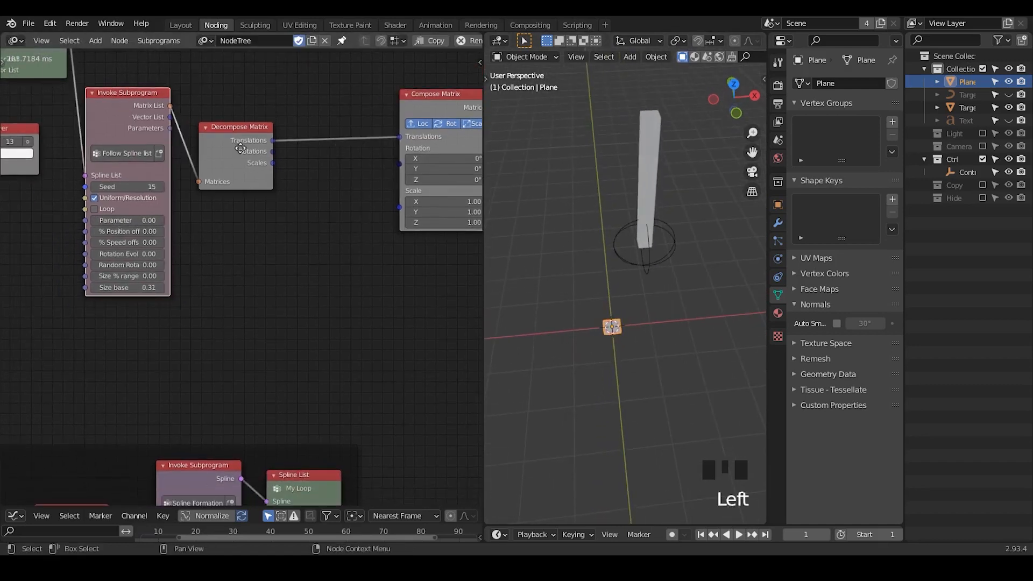
pyautogui.moveTo(240, 149); pyautogui.dragTo(276, 118)
pyautogui.moveTo(112, 121); pyautogui.dragTo(142, 104)
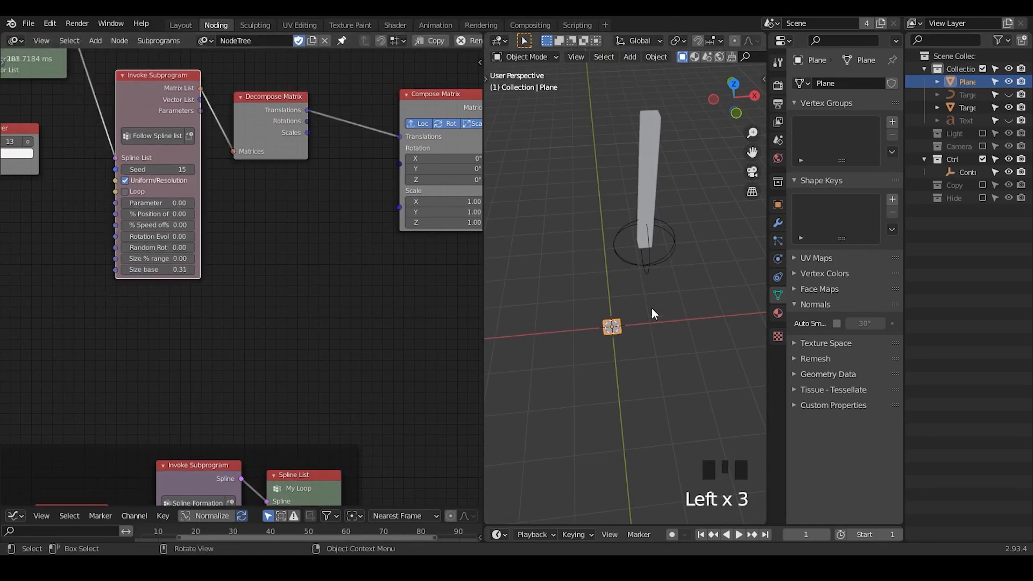
# - Raise the Follow Spline list node's Parameter to 0.93 to preview the instances along the splines
pyautogui.moveTo(653, 313); pyautogui.dragTo(530, 267, button='middle')
pyautogui.moveTo(156, 203)
pyautogui.mouseDown()
pyautogui.moveTo(215, 203)
pyautogui.moveTo(166, 204)
pyautogui.mouseUp()
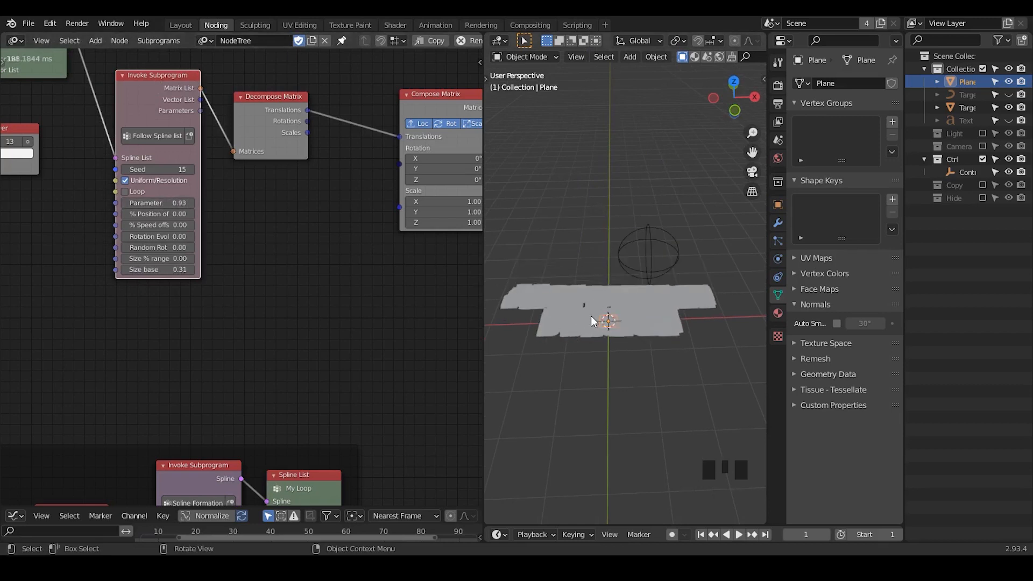
pyautogui.moveTo(260, 157); pyautogui.dragTo(375, 218, button='middle')
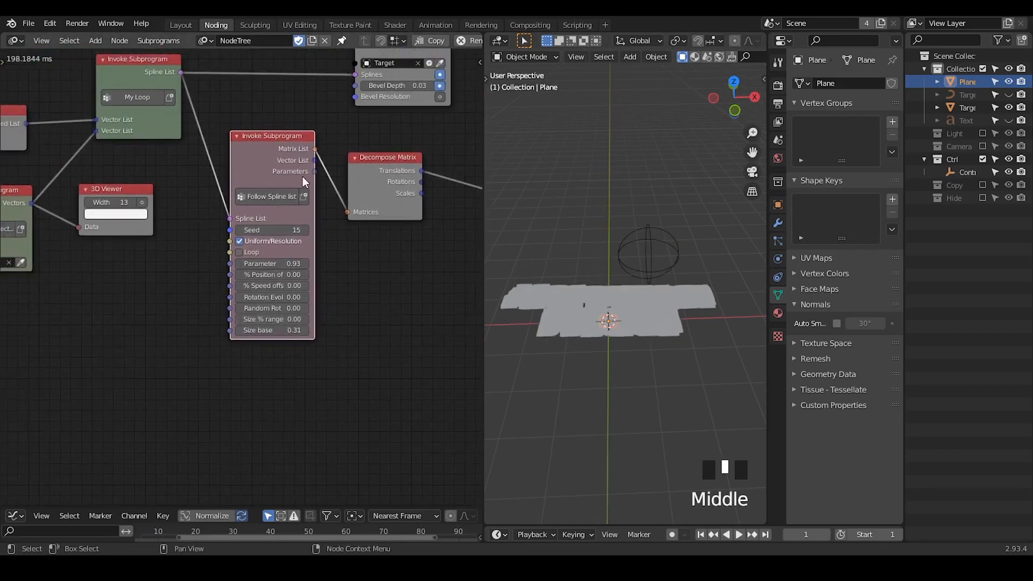
pyautogui.moveTo(295, 287); pyautogui.dragTo(180, 239, button='middle')
# - Expose the hidden Custom Parameters input socket on the Follow Spline list node
pyautogui.moveTo(313, 156); pyautogui.dragTo(341, 184)
pyautogui.click(346, 184)
pyautogui.moveTo(114, 261); pyautogui.dragTo(273, 260, button='middle')
pyautogui.moveTo(318, 151); pyautogui.dragTo(301, 145)
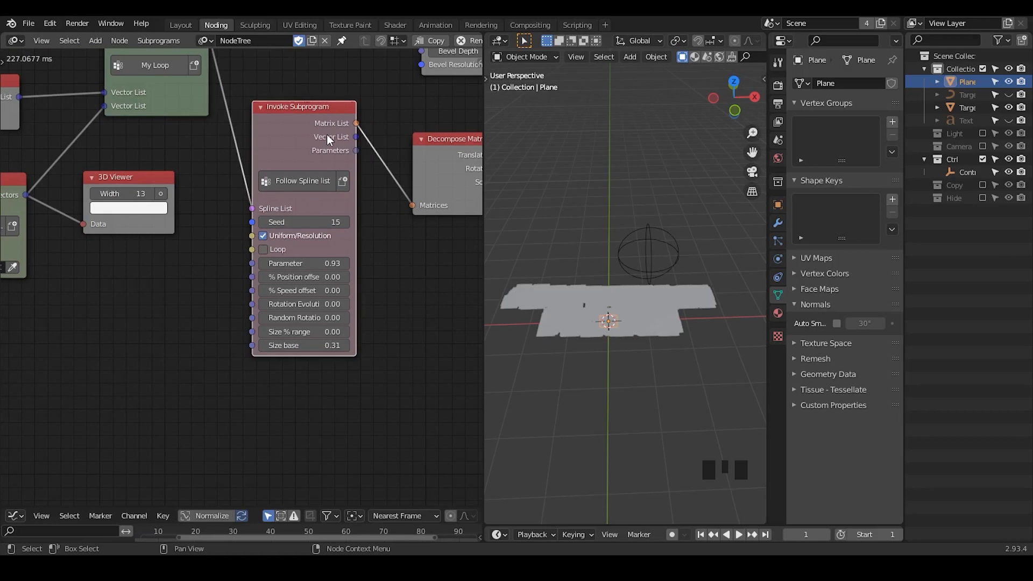
pyautogui.press('u')
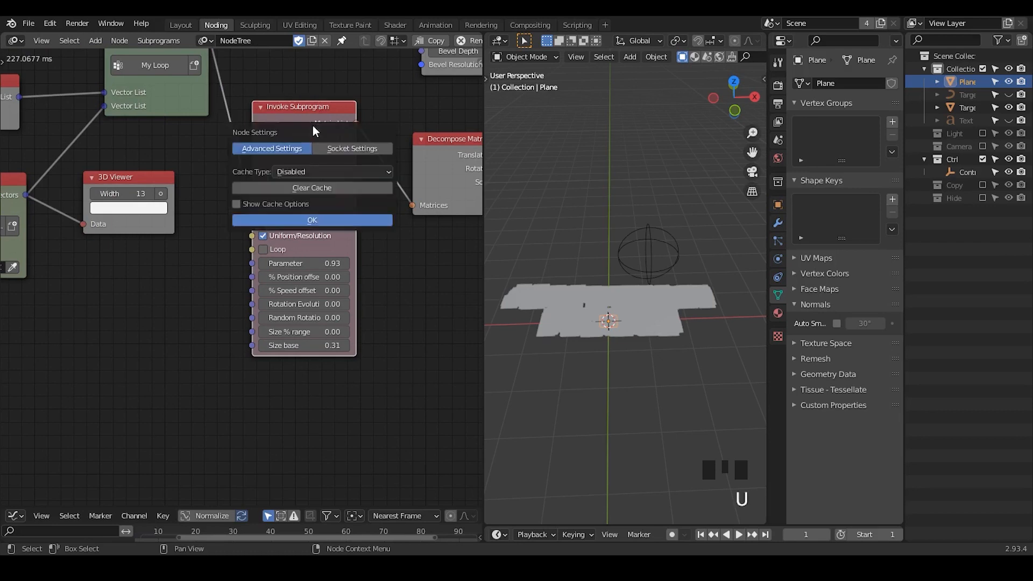
pyautogui.click(303, 344)
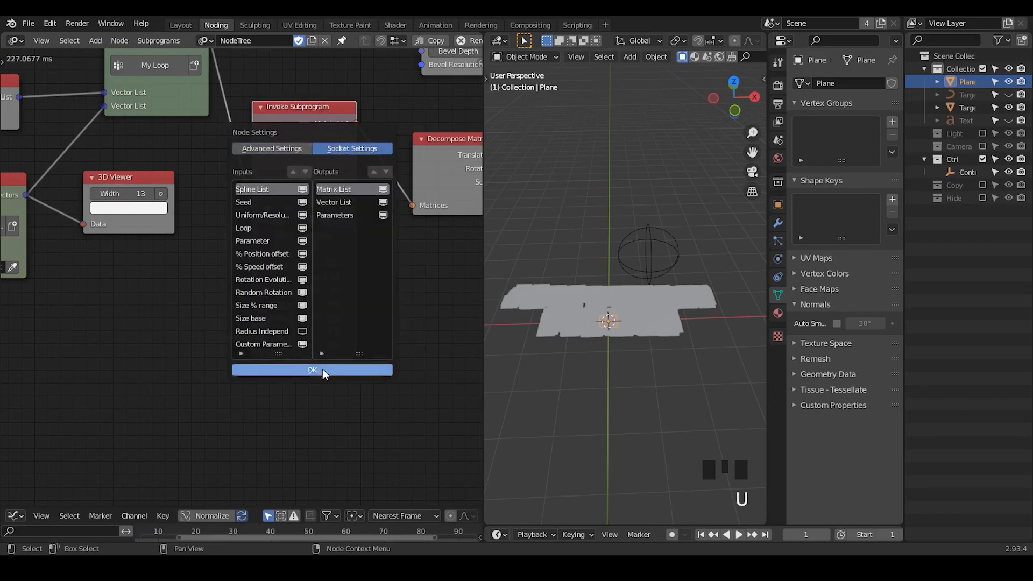
pyautogui.click(315, 370)
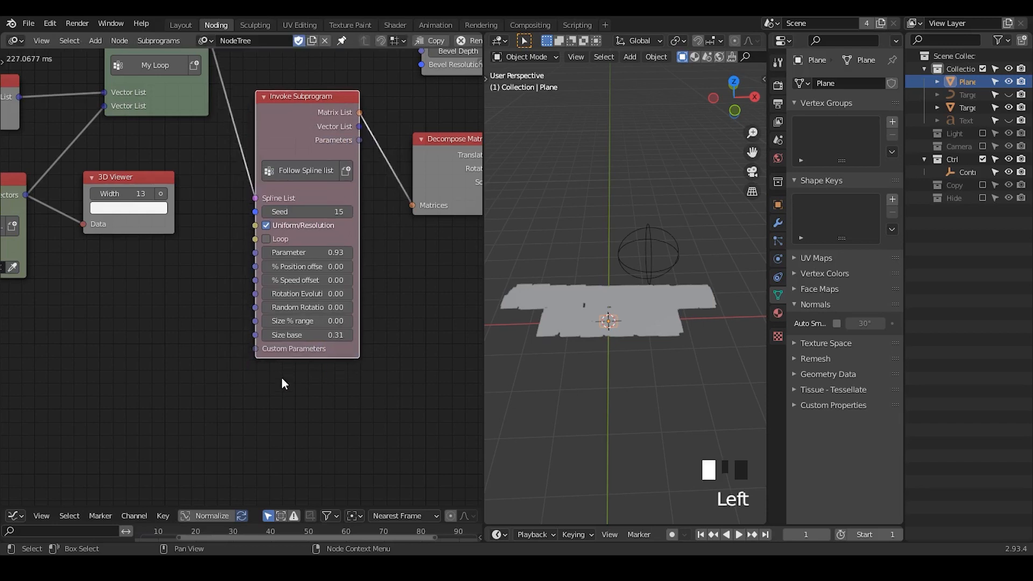
# - Try the Follow Spline list Parameter at 1.11, and reset it to 0
pyautogui.doubleClick(310, 253)
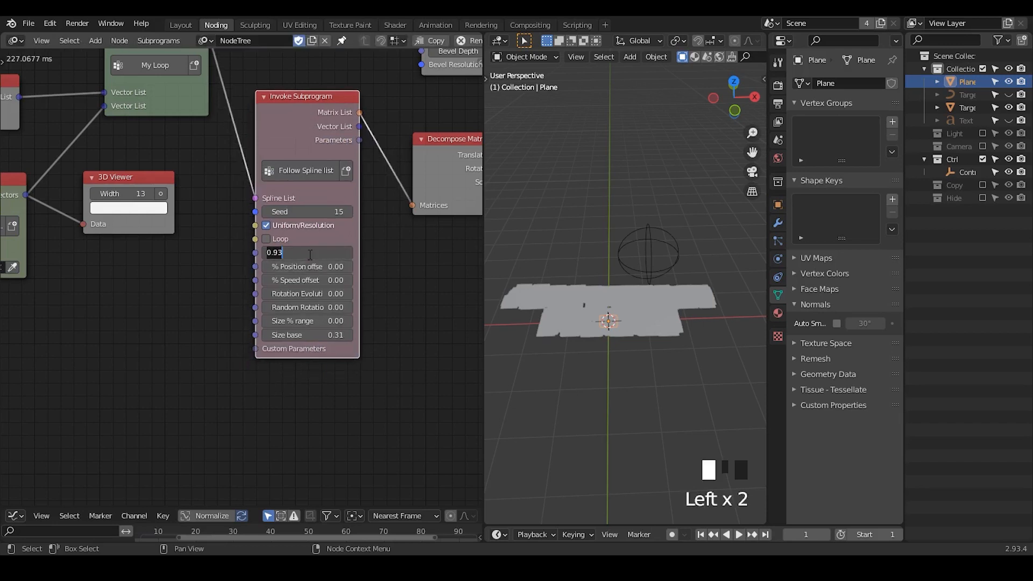
pyautogui.press('Return')
pyautogui.moveTo(312, 249)
pyautogui.mouseDown()
pyautogui.moveTo(354, 249)
pyautogui.moveTo(312, 252)
pyautogui.moveTo(325, 252)
pyautogui.mouseUp()
pyautogui.click(314, 253)
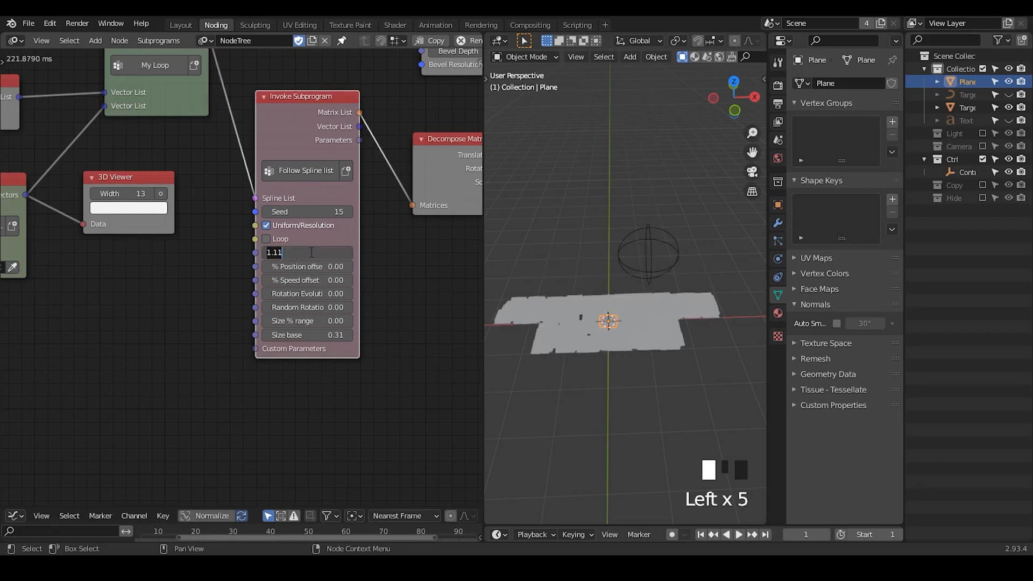
pyautogui.write('0')
pyautogui.press('Return')
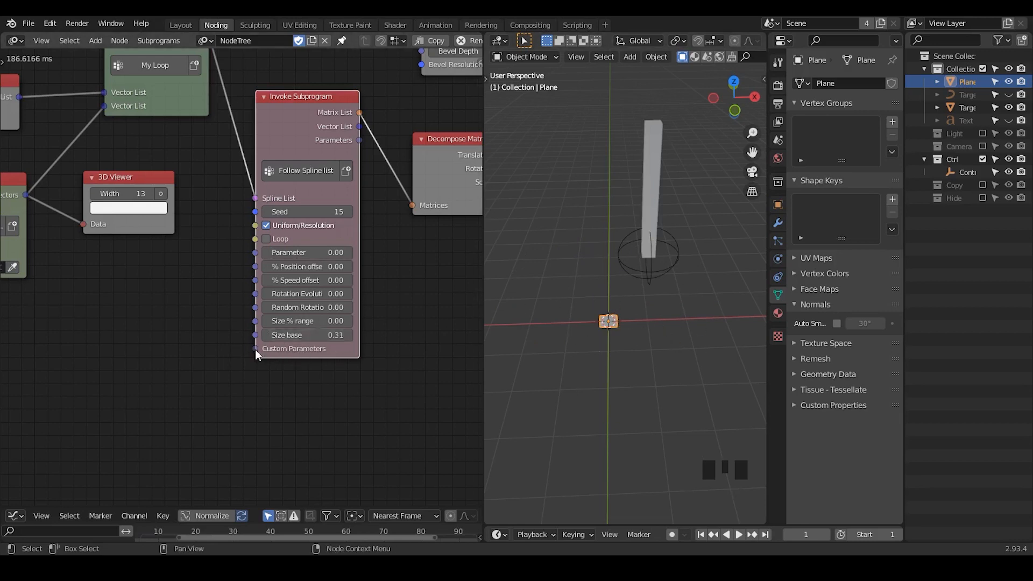
# - Add a Delay Falloff node and place it below the Transform Vector subprogram node
pyautogui.moveTo(136, 324); pyautogui.dragTo(224, 320, button='middle')
pyautogui.hotkey('ctrl', 'a')
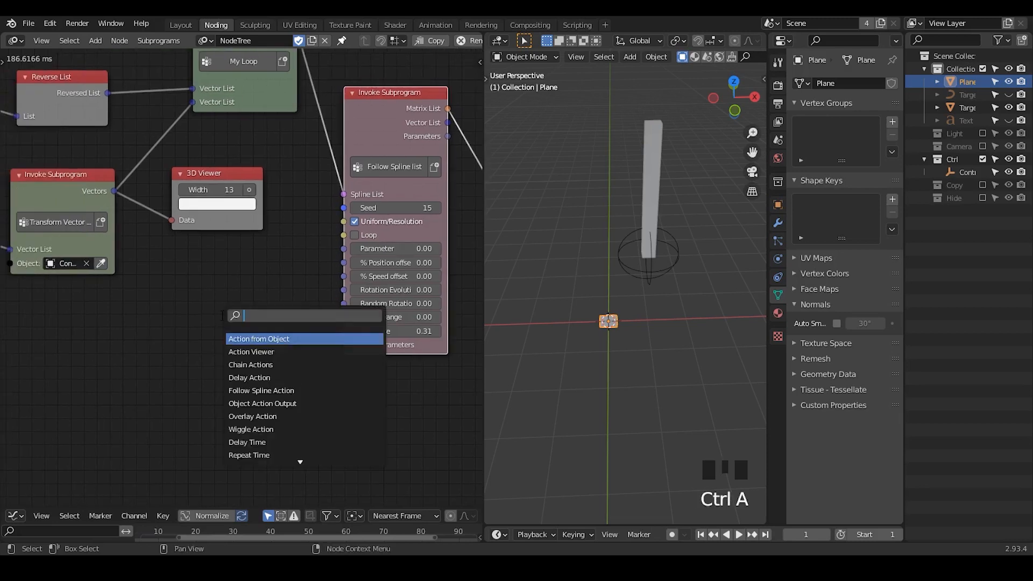
pyautogui.write('delay')
pyautogui.press('Down')
pyautogui.press('Down')
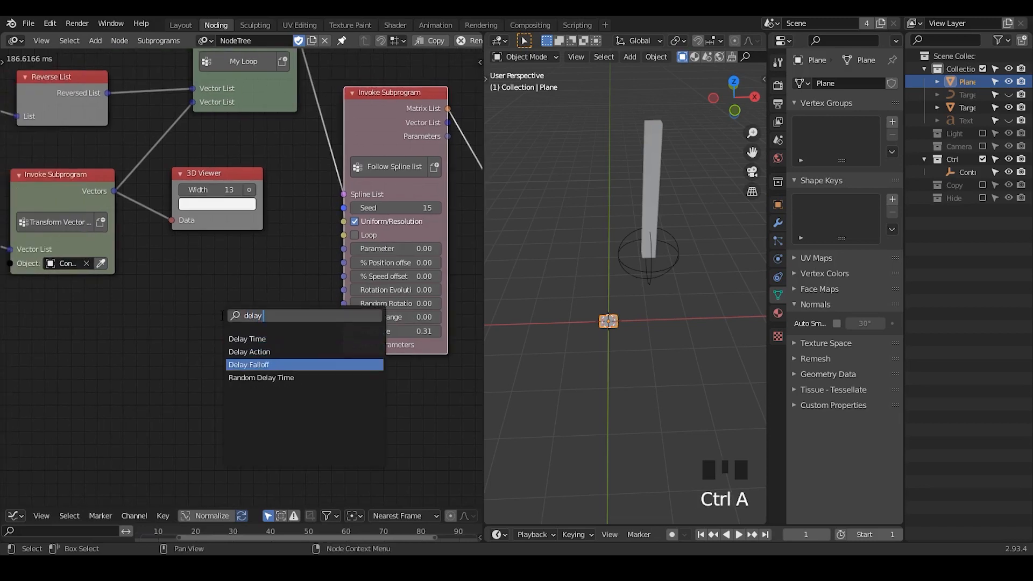
pyautogui.press('Return')
pyautogui.click(167, 282)
pyautogui.moveTo(164, 296); pyautogui.dragTo(355, 296, button='middle')
pyautogui.moveTo(243, 279); pyautogui.dragTo(162, 307)
# - Add an Evaluate Falloff node between Delay Falloff and the Follow Spline list node
pyautogui.hotkey('ctrl', 'a')
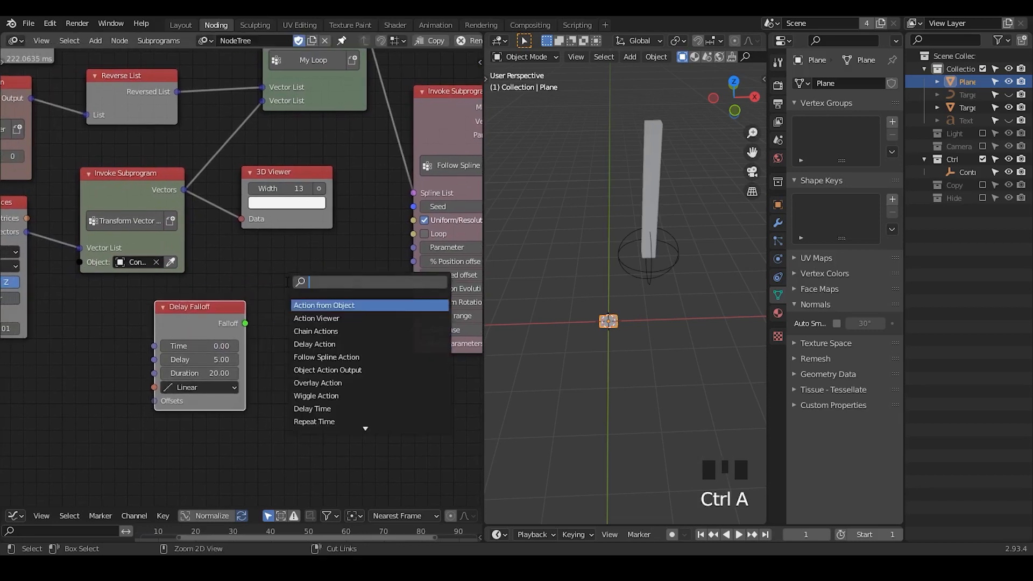
pyautogui.write('evaluate fall')
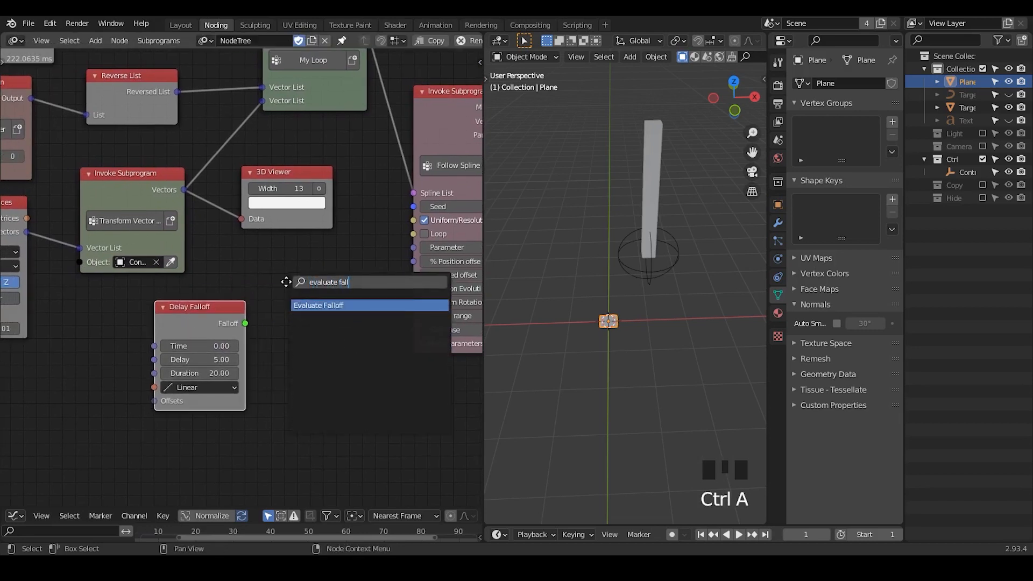
pyautogui.press('Return')
pyautogui.click(289, 268)
# - Shift Follow Spline list and all nodes after it, including the curve output, away from My Loop and slightly upward
pyautogui.moveTo(461, 185); pyautogui.dragTo(313, 314, button='middle')
pyautogui.moveTo(415, 217); pyautogui.dragTo(307, 210, button='middle')
pyautogui.moveTo(464, 107); pyautogui.dragTo(104, 318)
pyautogui.press('g')
pyautogui.press('x')
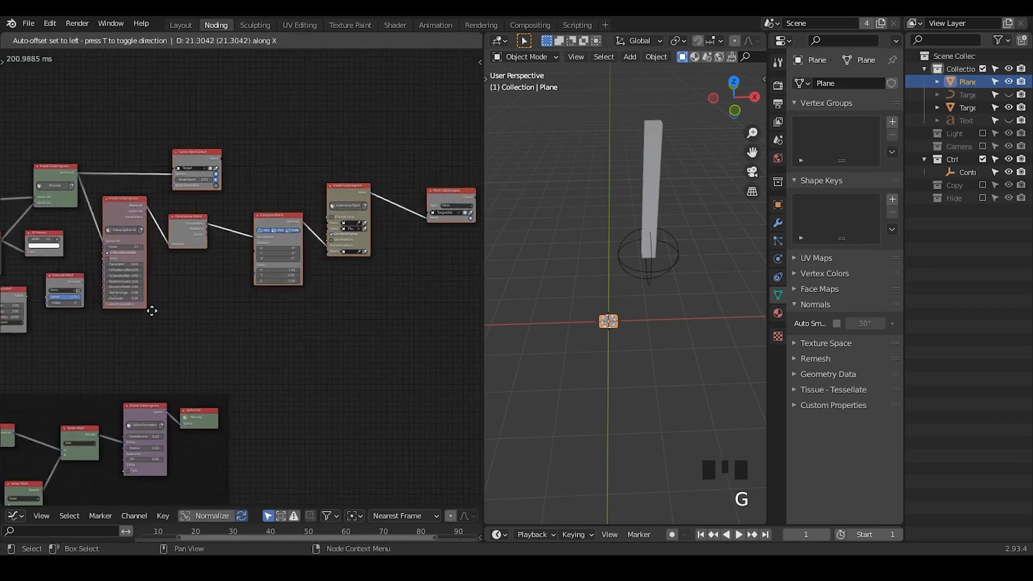
pyautogui.click(313, 306)
pyautogui.press('g')
pyautogui.press('y')
pyautogui.click(218, 250)
pyautogui.click(211, 248)
# - Move Evaluate Falloff and Delay Falloff into the freed space before the Follow Spline list node
pyautogui.click(61, 279)
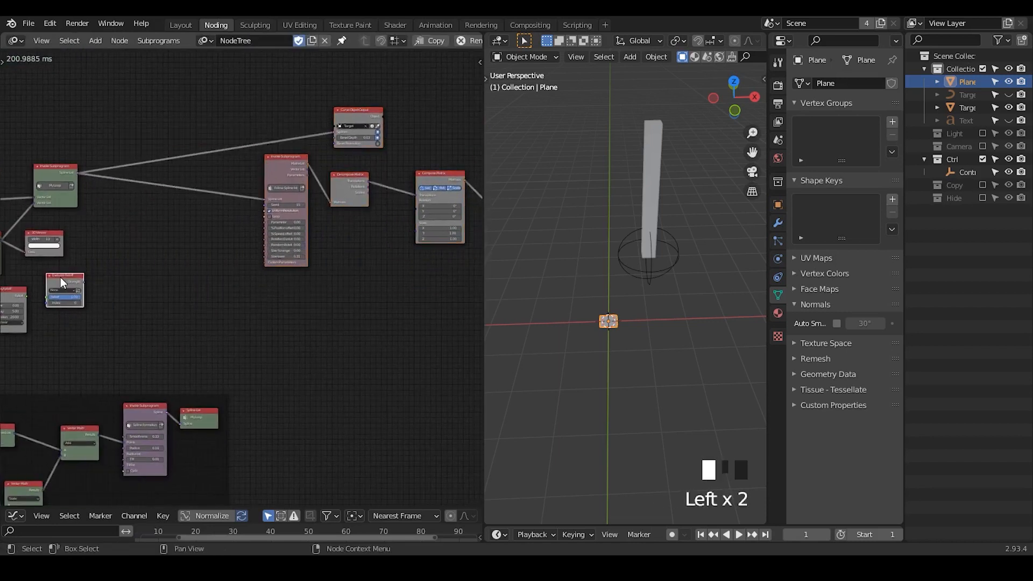
pyautogui.moveTo(61, 282); pyautogui.dragTo(120, 264)
pyautogui.moveTo(120, 264); pyautogui.dragTo(270, 207, button='middle')
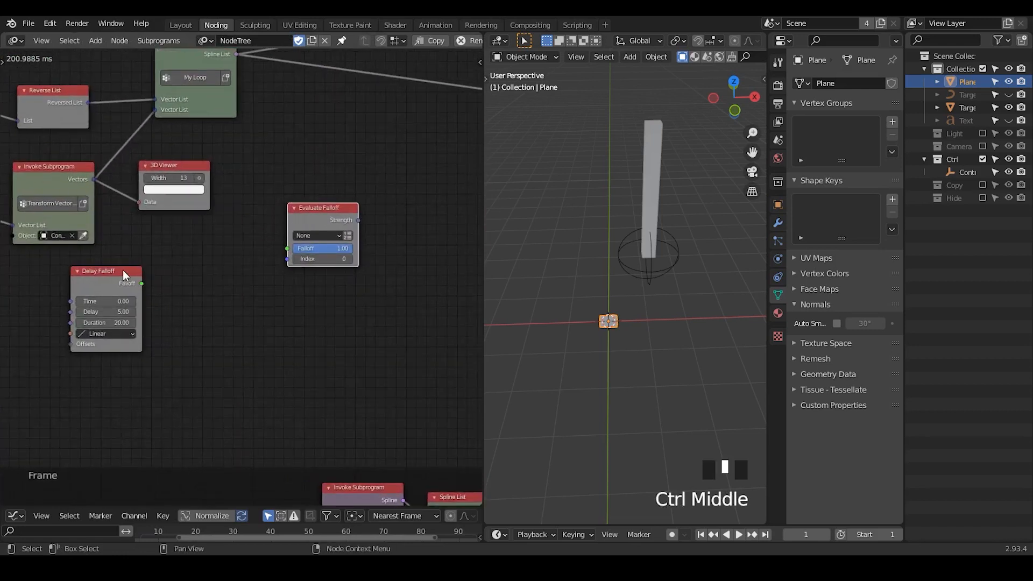
pyautogui.moveTo(124, 275); pyautogui.dragTo(207, 245)
pyautogui.keyDown('ctrl'); pyautogui.moveTo(207, 244); pyautogui.dragTo(323, 258, button='middle'); pyautogui.keyUp('ctrl')
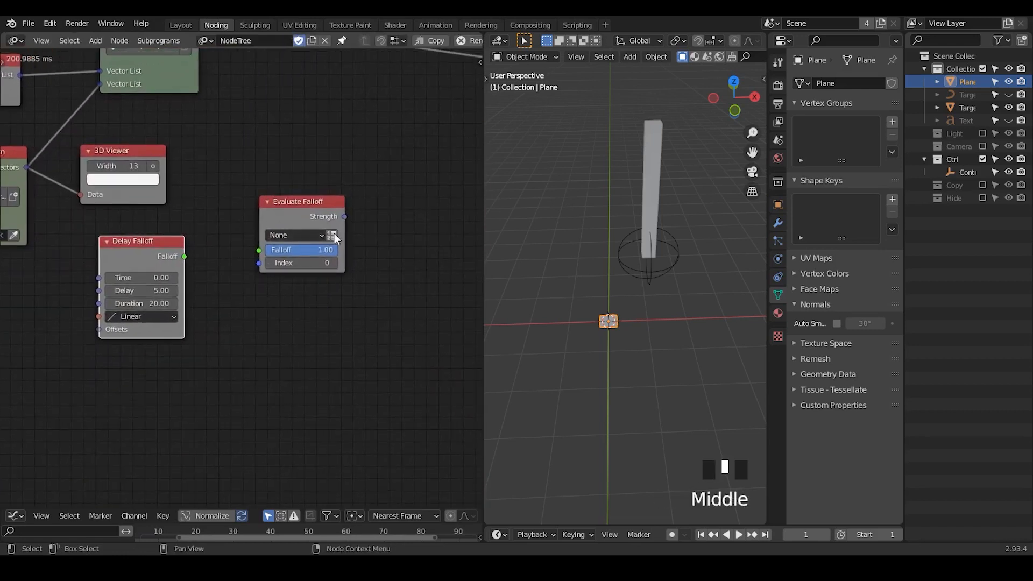
# - Switch Evaluate Falloff to list mode so it outputs Strengths for an Amount, and move it farther from Delay Falloff
pyautogui.click(332, 236)
pyautogui.moveTo(319, 214); pyautogui.dragTo(410, 172)
pyautogui.moveTo(399, 221); pyautogui.dragTo(375, 270, button='middle')
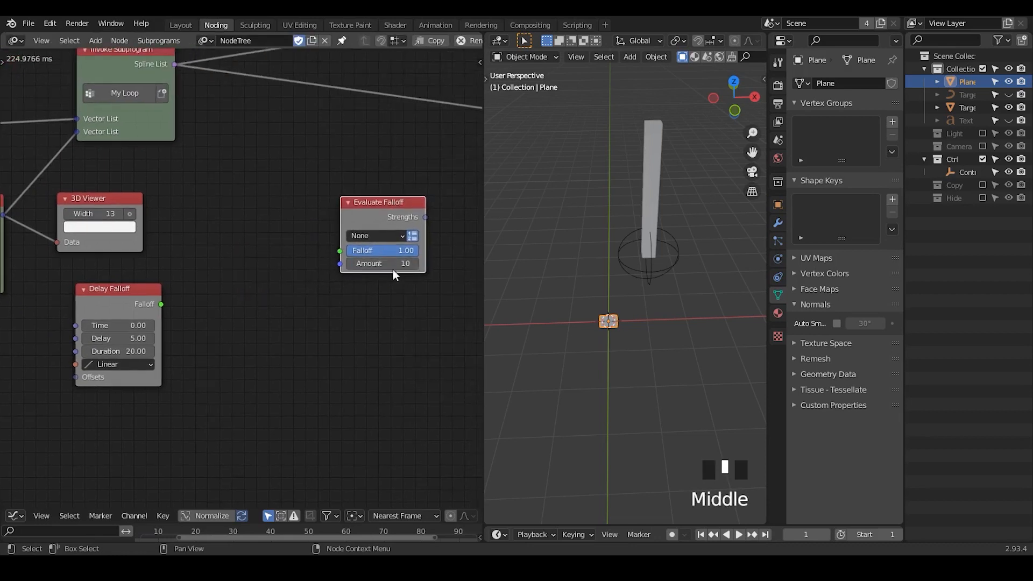
# - Feed Evaluate Falloff's Amount from My Loop's Spline List through Get Length, and its Falloff from Delay Falloff
pyautogui.moveTo(175, 64); pyautogui.dragTo(334, 269)
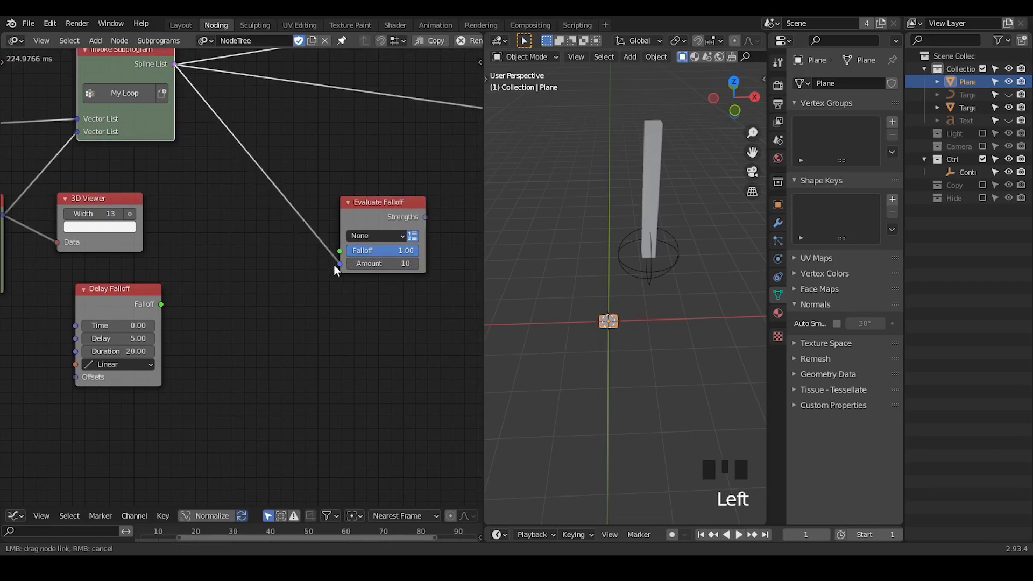
pyautogui.moveTo(214, 241); pyautogui.dragTo(270, 197)
pyautogui.moveTo(246, 135); pyautogui.dragTo(232, 225)
pyautogui.moveTo(161, 303); pyautogui.dragTo(327, 258)
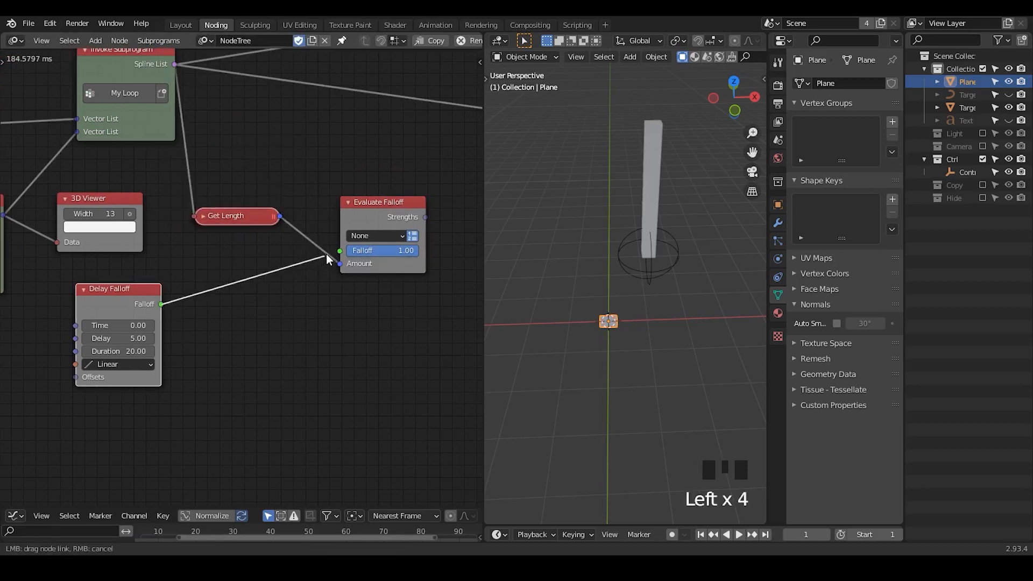
pyautogui.moveTo(128, 301); pyautogui.dragTo(235, 284)
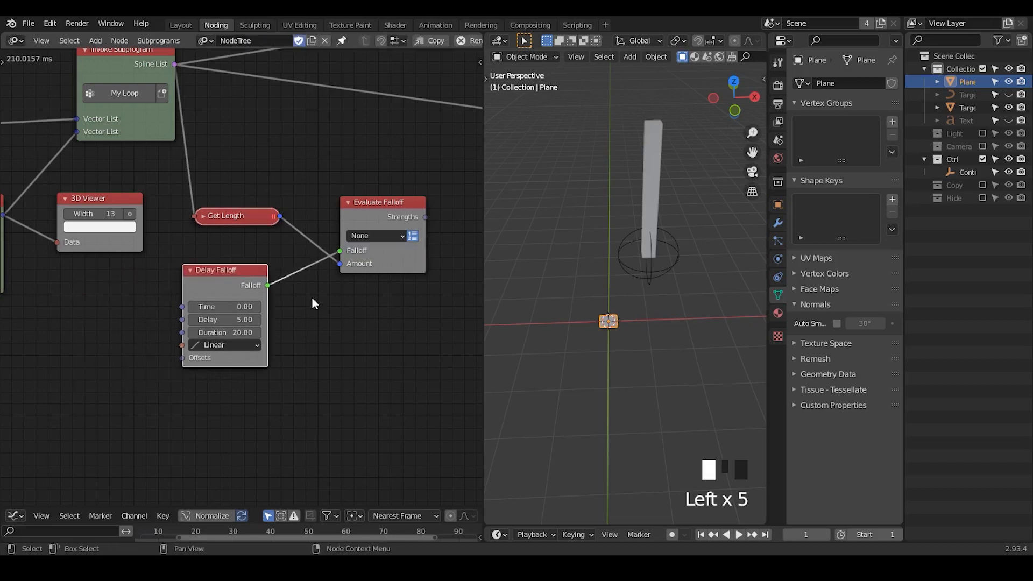
# - Link Evaluate Falloff's Strengths to Follow Spline list's Custom Parameters and move the Follow Spline list node closer
pyautogui.moveTo(312, 295); pyautogui.dragTo(139, 292, button='middle')
pyautogui.moveTo(247, 215); pyautogui.dragTo(417, 267)
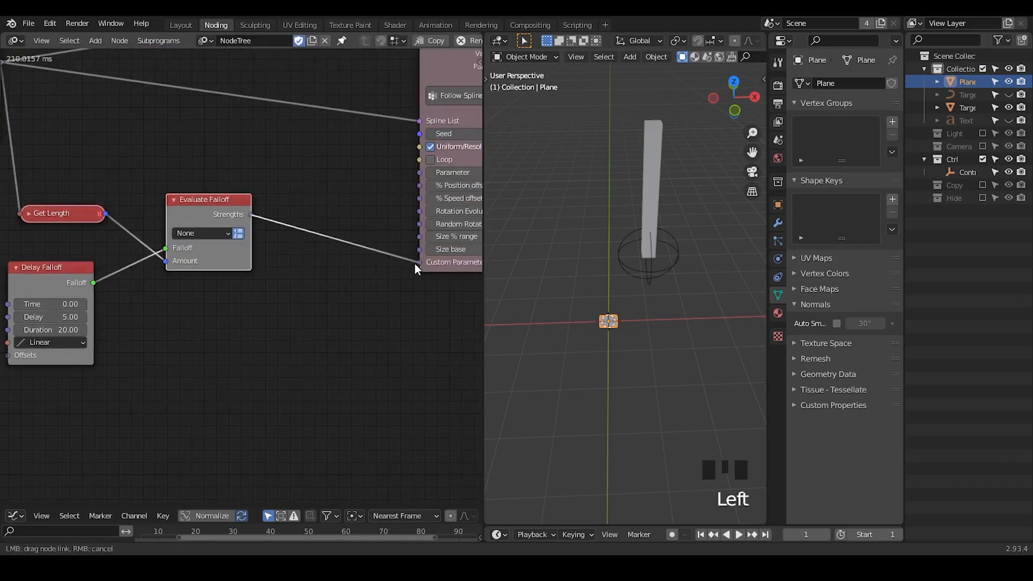
pyautogui.moveTo(380, 309); pyautogui.dragTo(297, 355, button='middle')
pyautogui.moveTo(353, 115); pyautogui.dragTo(269, 124)
pyautogui.moveTo(266, 251)
pyautogui.mouseDown(button='middle')
pyautogui.moveTo(261, 263)
pyautogui.moveTo(267, 239)
pyautogui.mouseUp(button='middle')
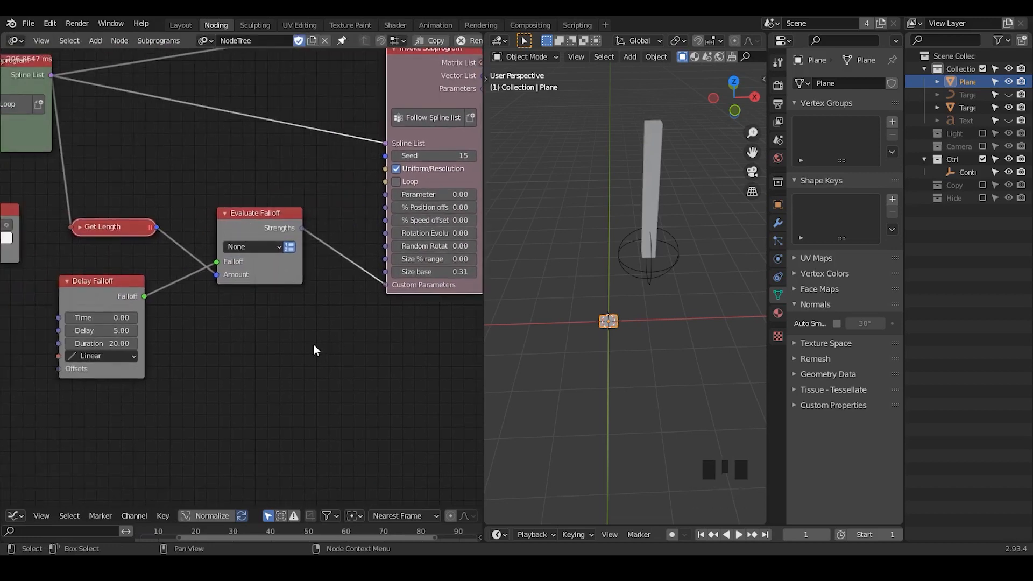
# - Draw the annotation "0 → 1" below the link between Evaluate Falloff and Custom Parameters
pyautogui.moveTo(291, 310)
pyautogui.mouseDown()
pyautogui.moveTo(369, 311)
pyautogui.moveTo(330, 322)
pyautogui.mouseUp()
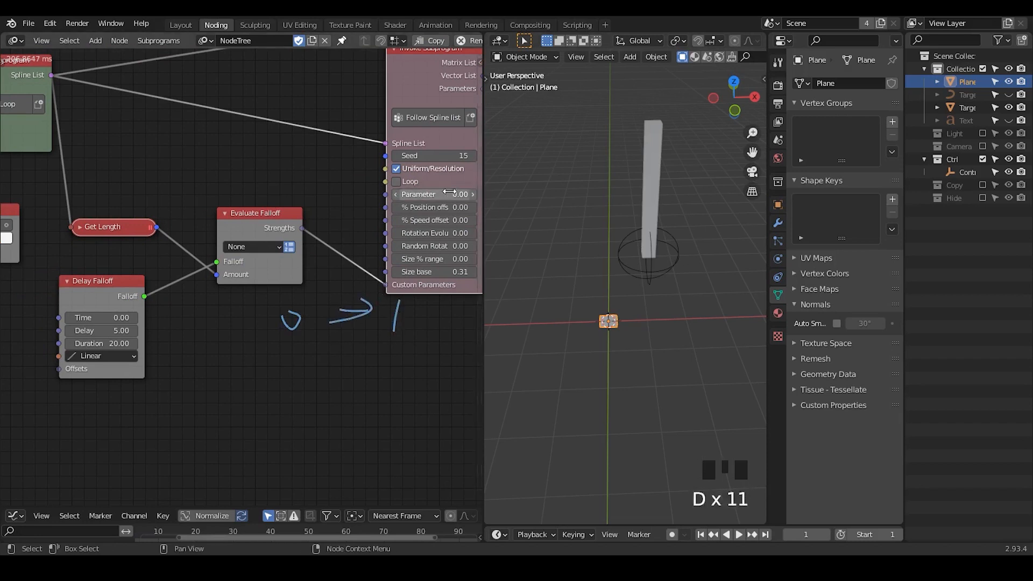
# - Set Delay Falloff's Time to about 200.79 and its Delay to 0.5
pyautogui.moveTo(250, 339); pyautogui.dragTo(386, 266, button='middle')
pyautogui.moveTo(241, 245); pyautogui.dragTo(242, 246)
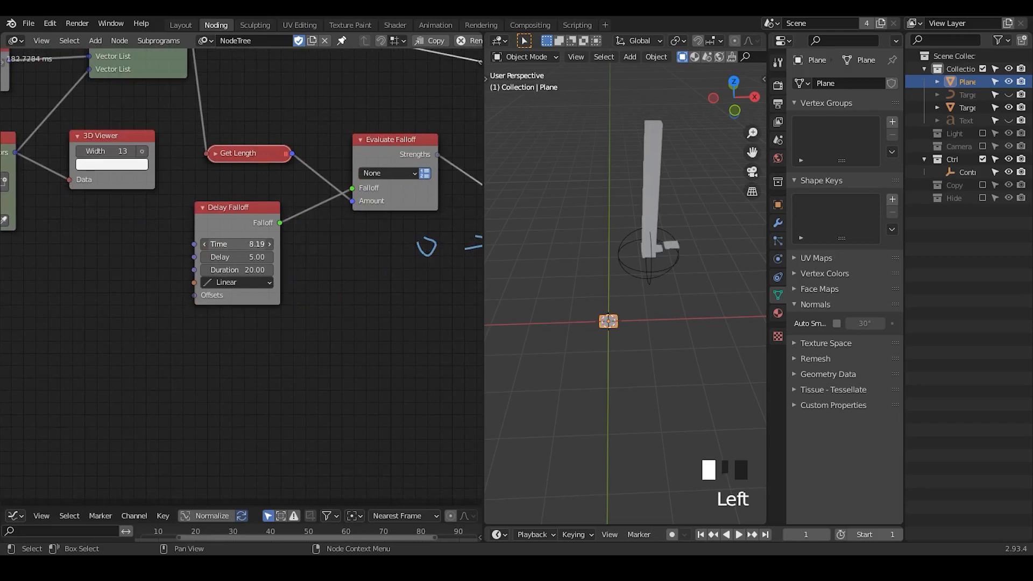
pyautogui.moveTo(242, 246); pyautogui.dragTo(338, 246)
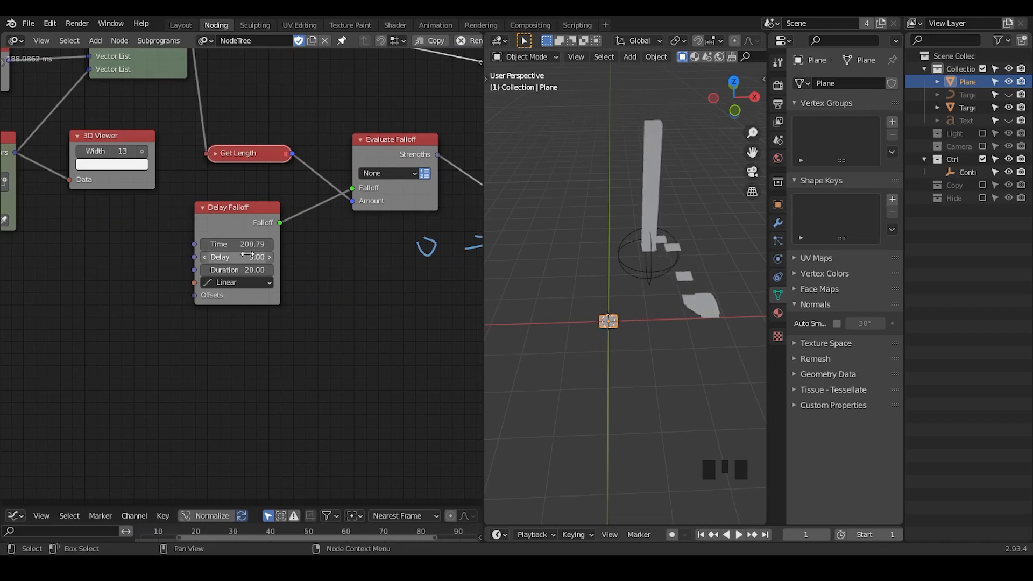
pyautogui.click(249, 256)
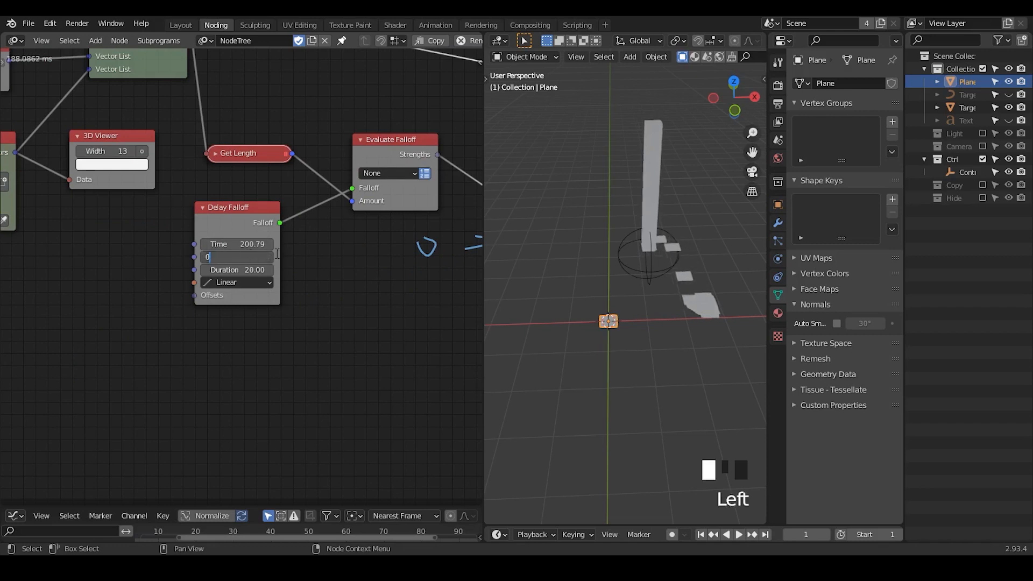
pyautogui.write('0.5')
pyautogui.click(278, 259)
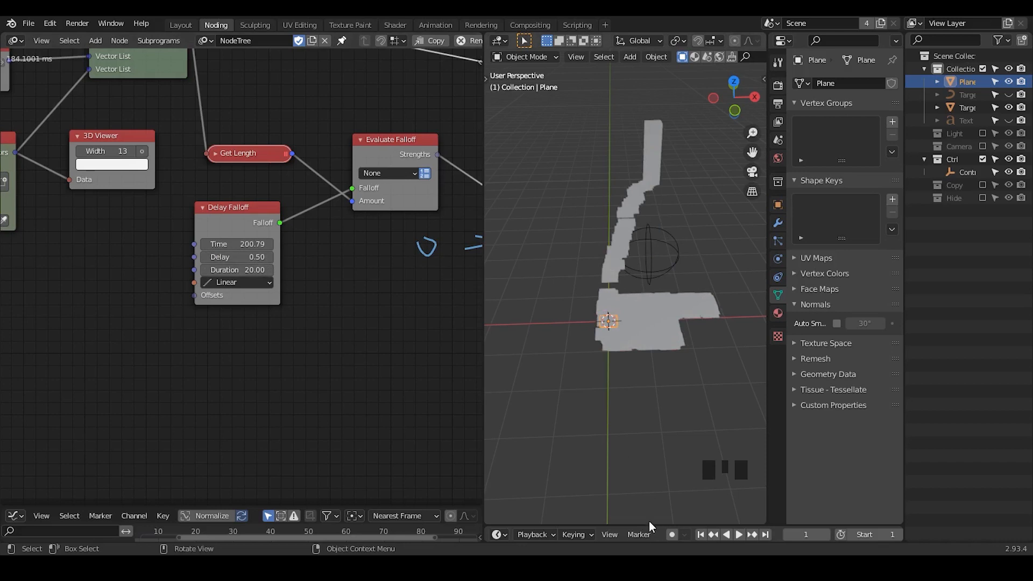
# - Enlarge the timeline area beneath the 3D viewport
pyautogui.moveTo(660, 524); pyautogui.dragTo(661, 442)
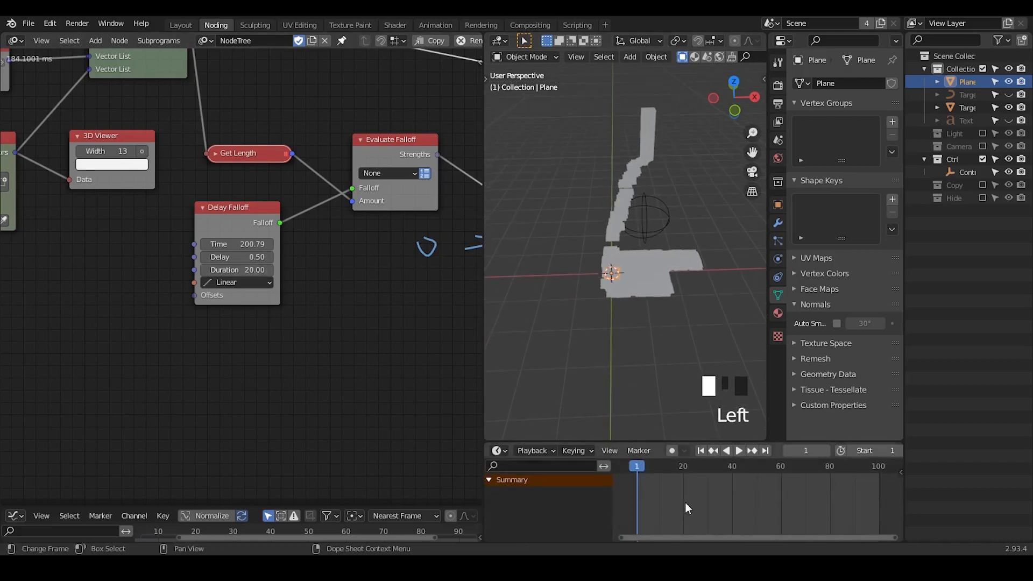
# - Set Delay Falloff's Delay to 1 and its Duration to 10
pyautogui.click(250, 257)
pyautogui.write('1')
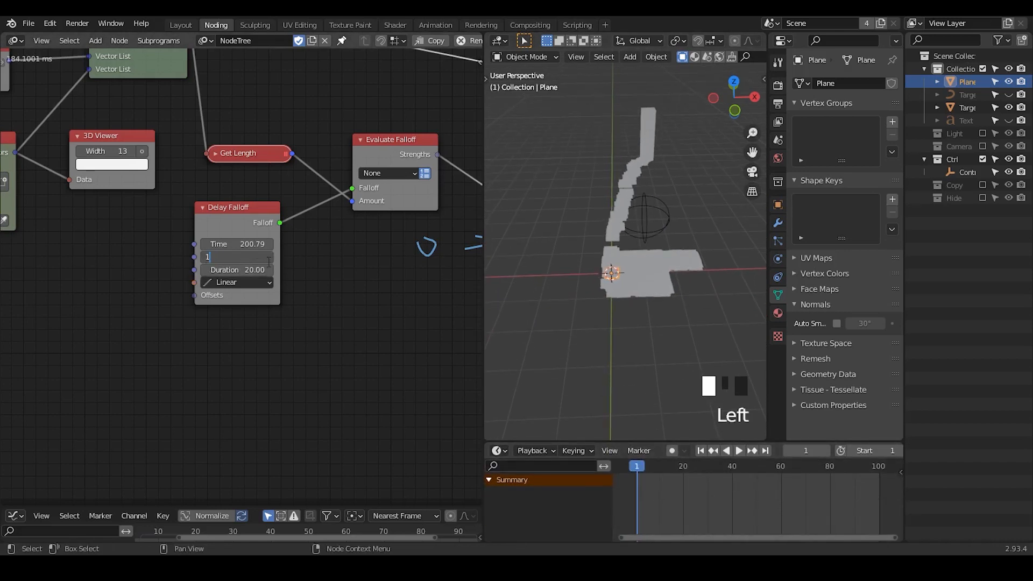
pyautogui.press('Return')
pyautogui.click(264, 273)
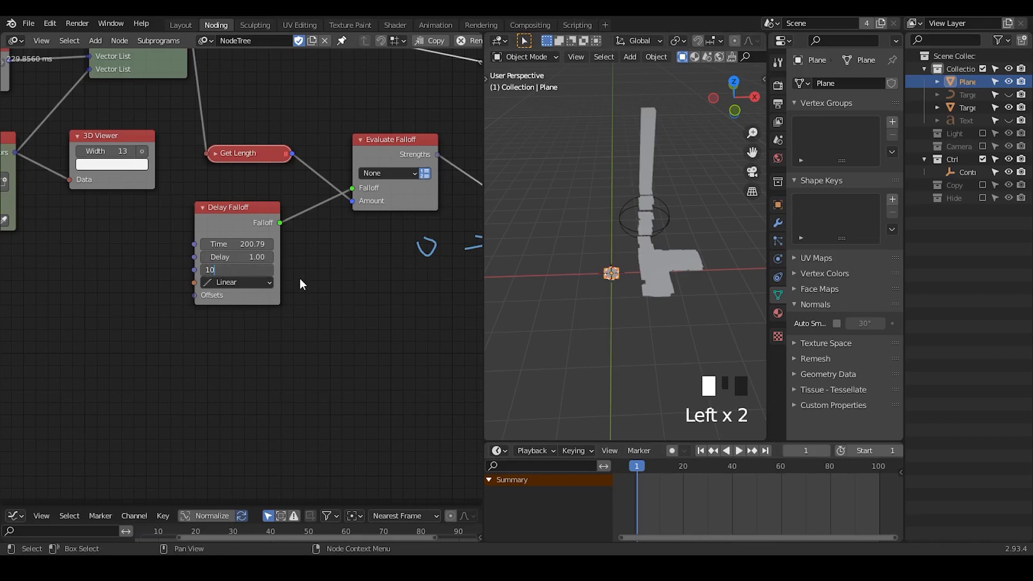
pyautogui.press('Return')
pyautogui.moveTo(556, 321); pyautogui.dragTo(600, 207, button='middle')
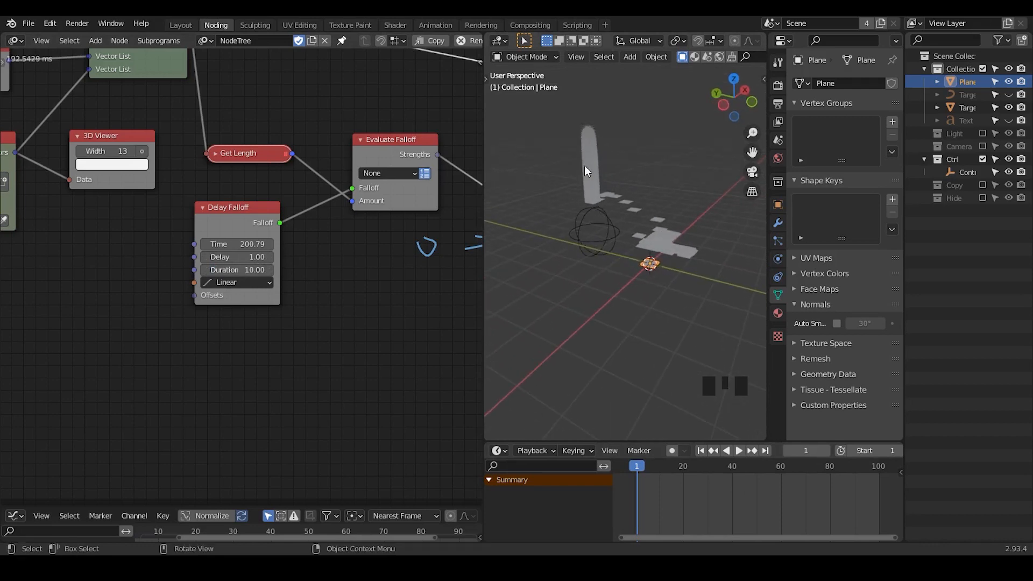
# - Duplicate the Reverse List node and insert the copy between the Transform Vector subprogram's Vectors and My Loop's second Vector List
pyautogui.moveTo(58, 300); pyautogui.dragTo(271, 336, button='middle')
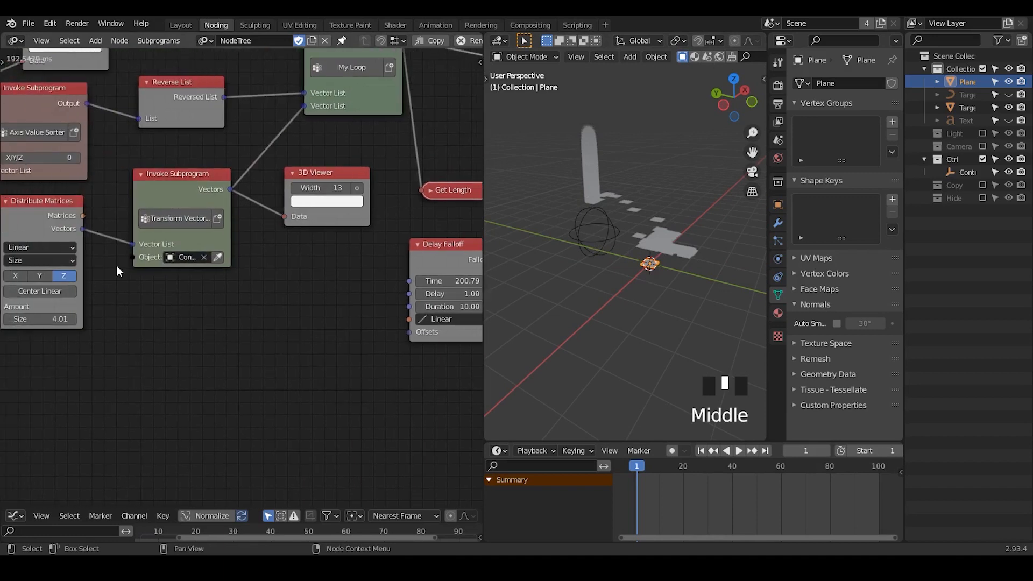
pyautogui.moveTo(116, 268); pyautogui.dragTo(371, 348, button='middle')
pyautogui.moveTo(295, 249); pyautogui.dragTo(90, 220, button='middle')
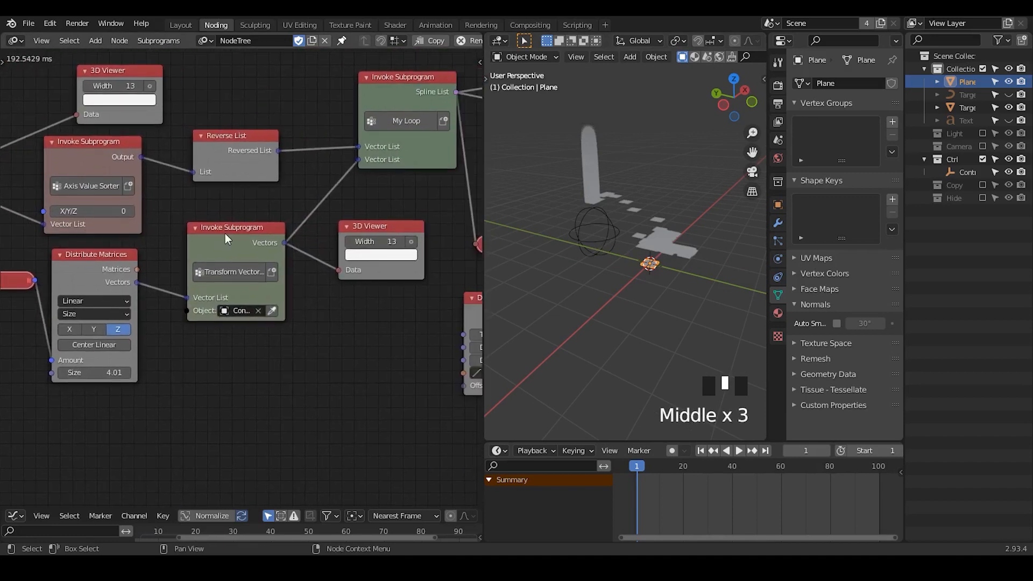
pyautogui.moveTo(224, 236); pyautogui.dragTo(204, 258)
pyautogui.click(236, 150)
pyautogui.hotkey('shift', 'd')
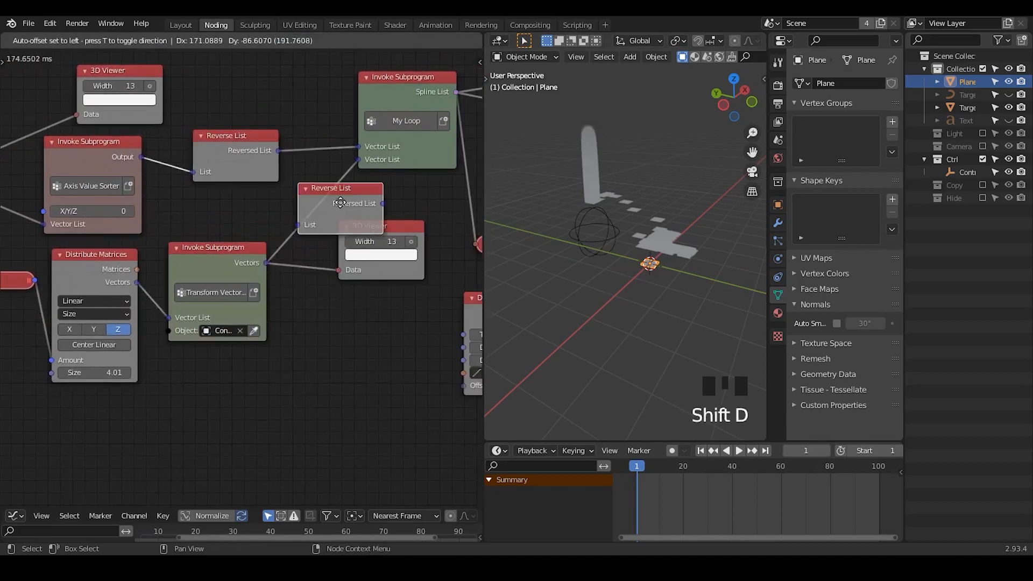
pyautogui.click(266, 210)
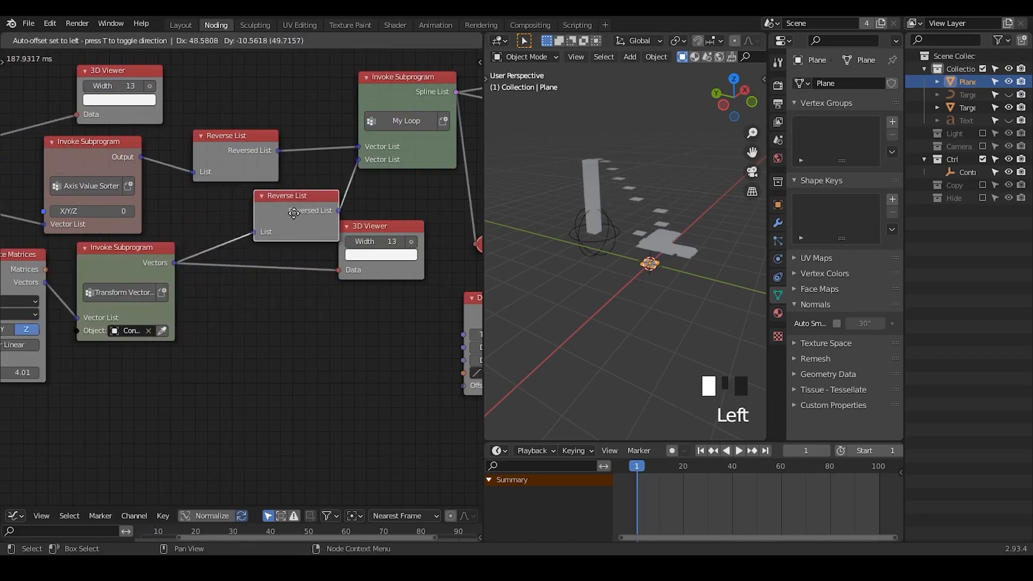
# - Show the hidden Target curve object in the viewport to examine the splines from the front
pyautogui.click(1008, 96)
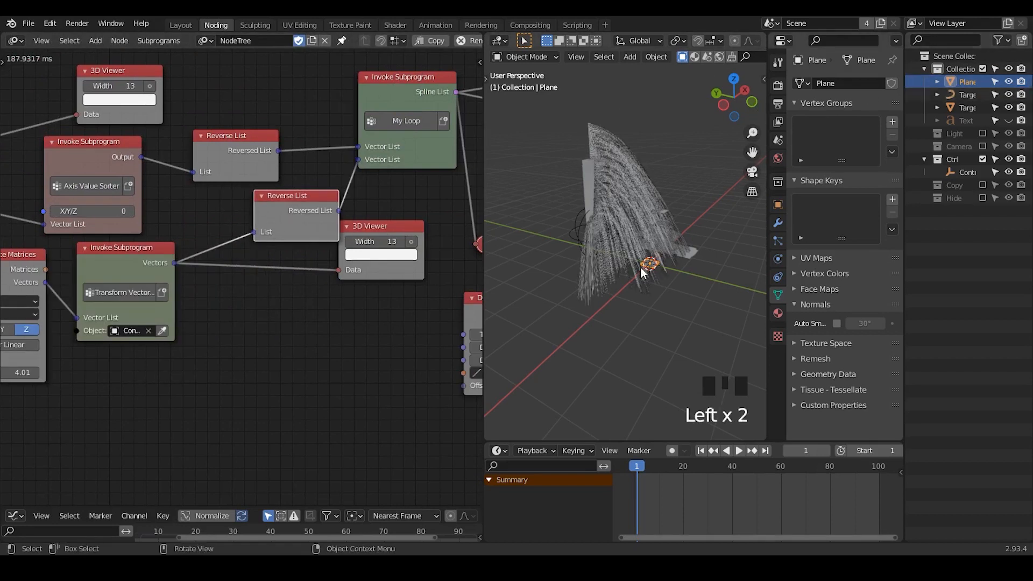
pyautogui.moveTo(592, 242); pyautogui.dragTo(681, 186, button='middle')
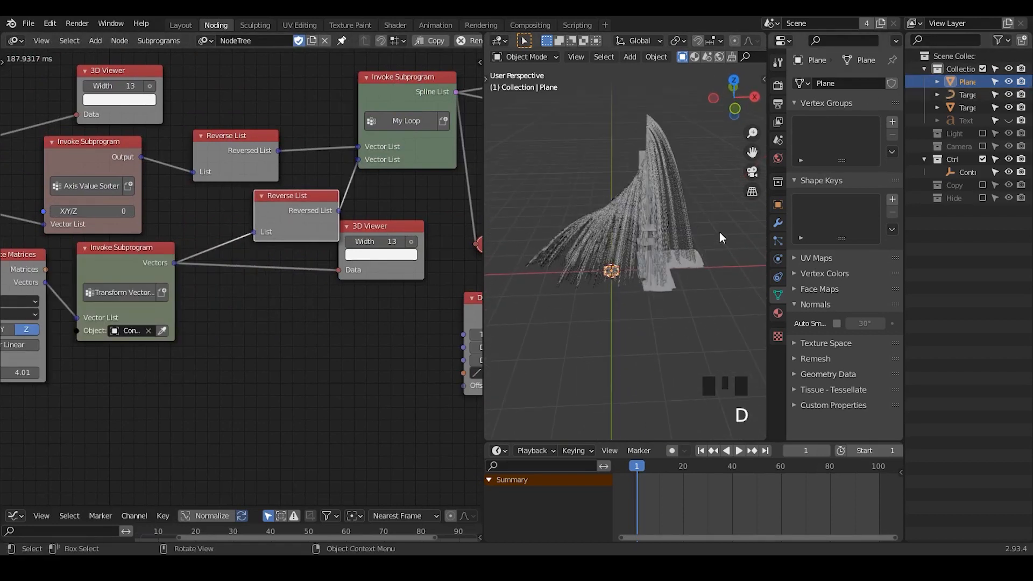
pyautogui.moveTo(719, 231)
pyautogui.mouseDown()
pyautogui.moveTo(626, 235)
pyautogui.moveTo(629, 257)
pyautogui.mouseUp()
pyautogui.moveTo(710, 234); pyautogui.dragTo(530, 253, button='right')
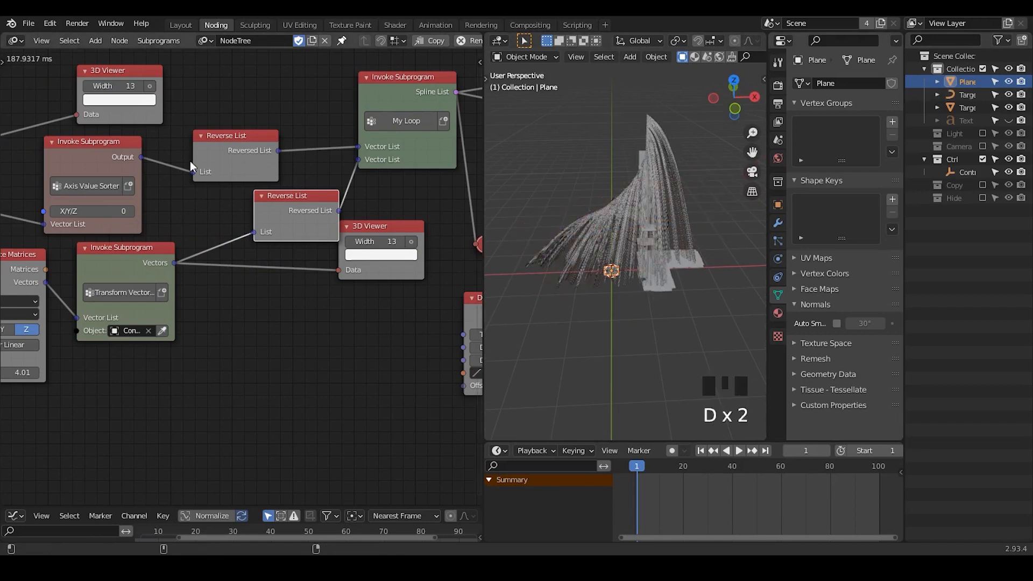
# - Link Axis Value Sorter's Output directly to My Loop's first Vector List, delete the bypassed Reverse List, and move the 3D Viewer node down
pyautogui.click(241, 151)
pyautogui.moveTo(140, 156); pyautogui.dragTo(357, 147)
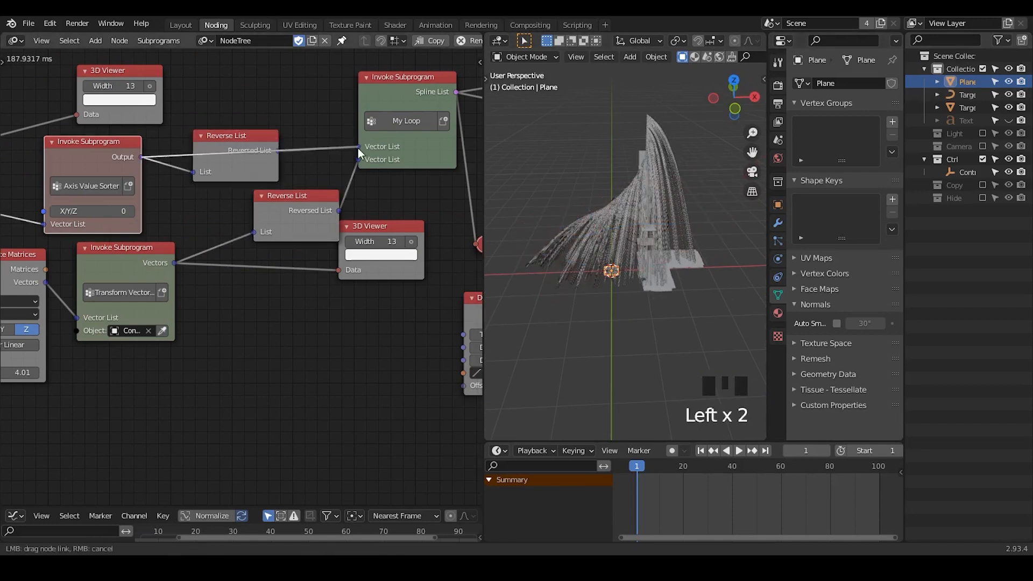
pyautogui.click(249, 147)
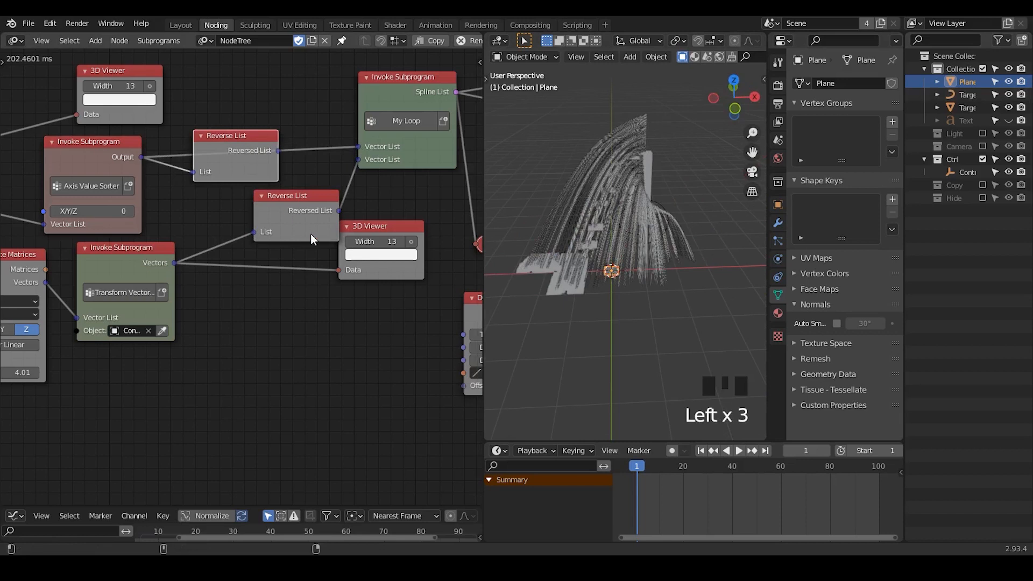
pyautogui.press('x')
pyautogui.moveTo(399, 261); pyautogui.dragTo(279, 254, button='middle')
pyautogui.moveTo(271, 219); pyautogui.dragTo(236, 264)
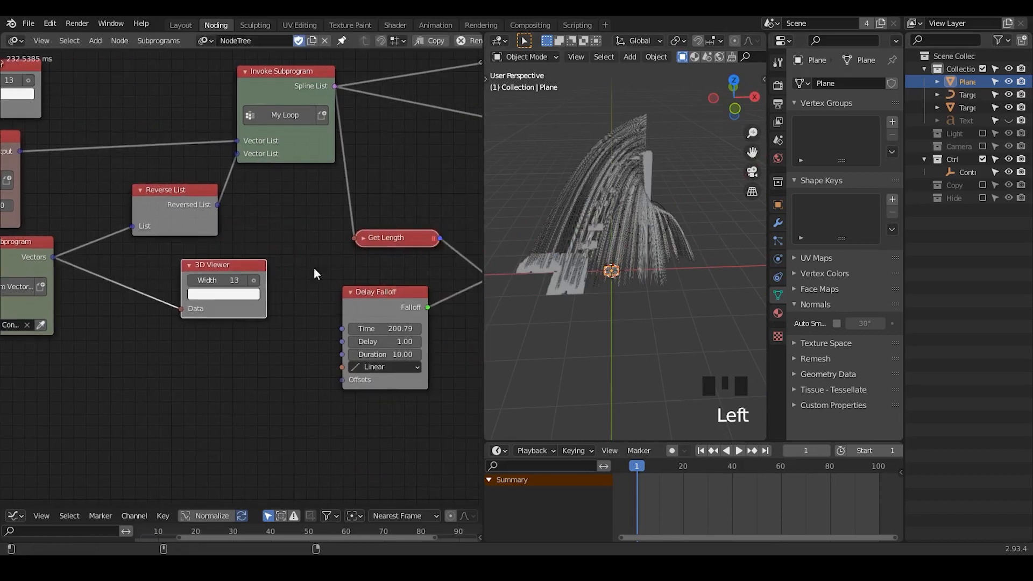
# - Reposition the Follow Spline list node slightly and move the Decompose Matrix node closer to it
pyautogui.moveTo(346, 268)
pyautogui.mouseDown(button='middle')
pyautogui.moveTo(144, 268)
pyautogui.moveTo(272, 257)
pyautogui.moveTo(116, 276)
pyautogui.mouseUp(button='middle')
pyautogui.moveTo(291, 330)
pyautogui.mouseDown(button='right')
pyautogui.moveTo(99, 325)
pyautogui.moveTo(165, 353)
pyautogui.mouseUp(button='right')
pyautogui.moveTo(194, 355); pyautogui.dragTo(182, 328, button='middle')
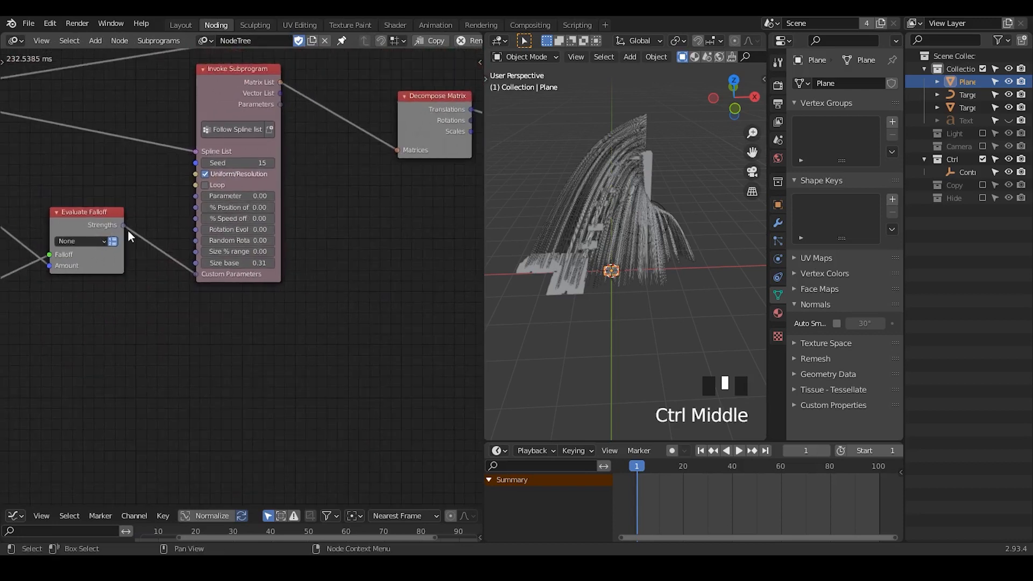
pyautogui.moveTo(128, 230); pyautogui.dragTo(180, 272)
pyautogui.moveTo(206, 77); pyautogui.dragTo(188, 71)
pyautogui.moveTo(228, 77); pyautogui.dragTo(69, 81, button='middle')
pyautogui.moveTo(292, 126); pyautogui.dragTo(226, 140)
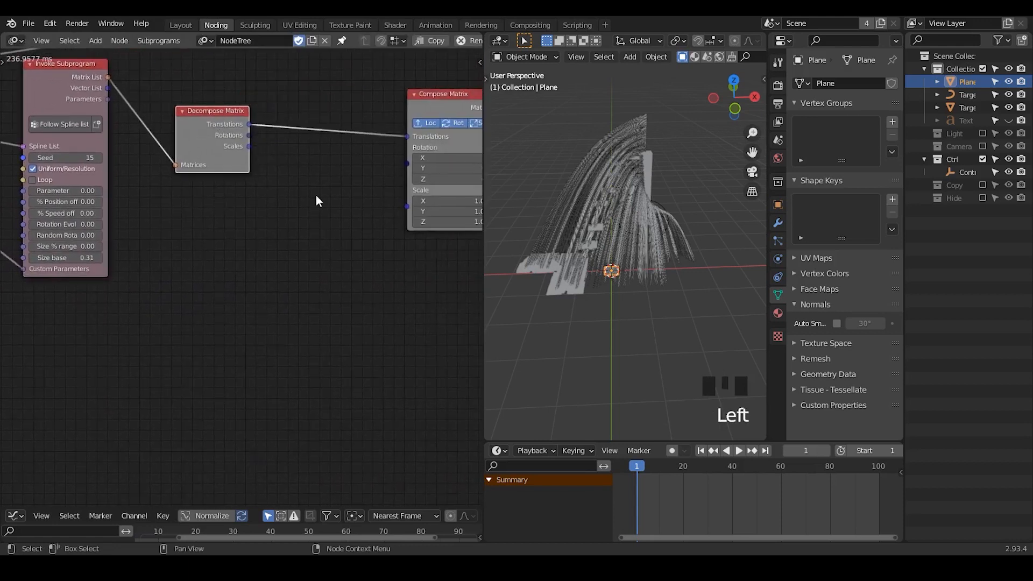
pyautogui.moveTo(317, 199); pyautogui.dragTo(414, 208, button='middle')
pyautogui.moveTo(675, 199); pyautogui.dragTo(643, 206, button='middle')
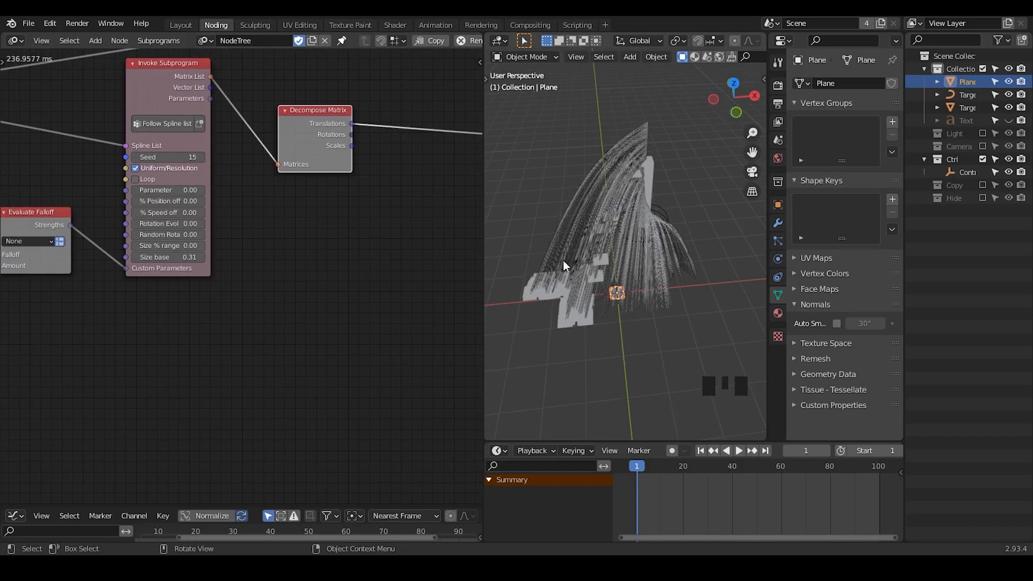
# - Add a Map Range node below Follow Spline list and link Evaluate Falloff's Strengths to its Value input
pyautogui.moveTo(421, 293); pyautogui.dragTo(263, 295, button='middle')
pyautogui.hotkey('ctrl', 'a')
pyautogui.write('map range')
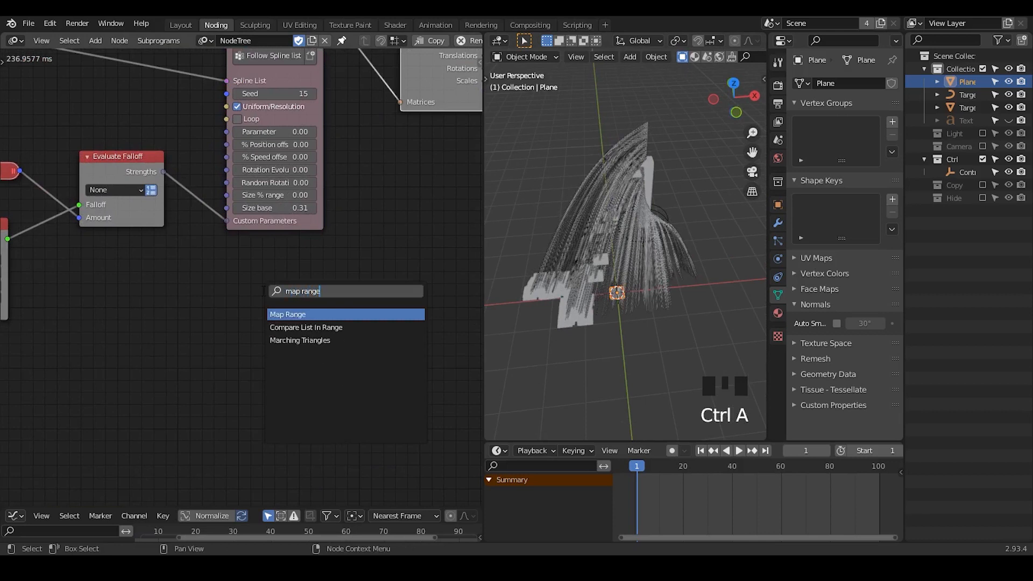
pyautogui.moveTo(271, 253); pyautogui.dragTo(283, 245)
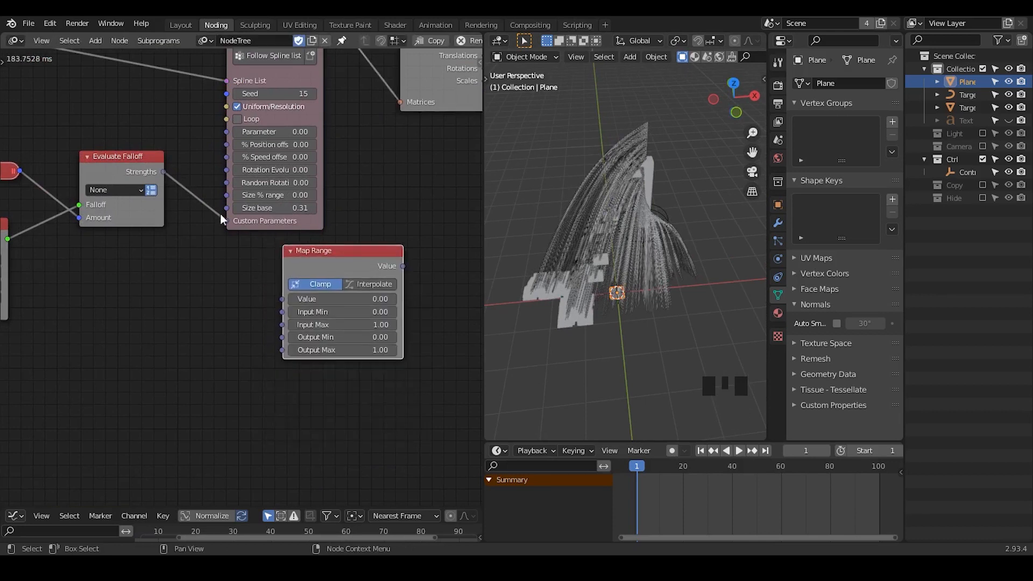
pyautogui.moveTo(164, 172); pyautogui.dragTo(280, 303)
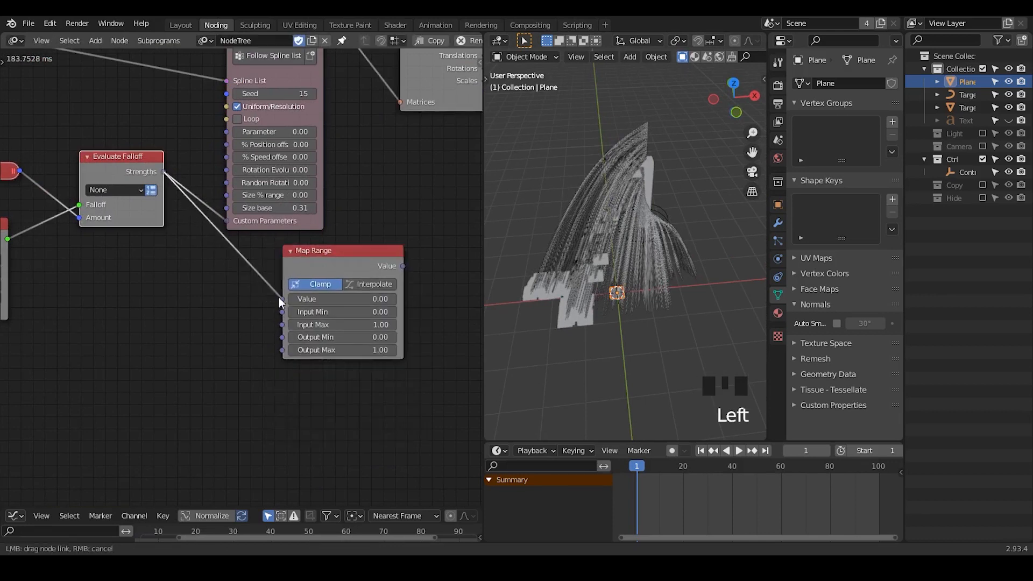
pyautogui.moveTo(353, 345); pyautogui.dragTo(311, 326)
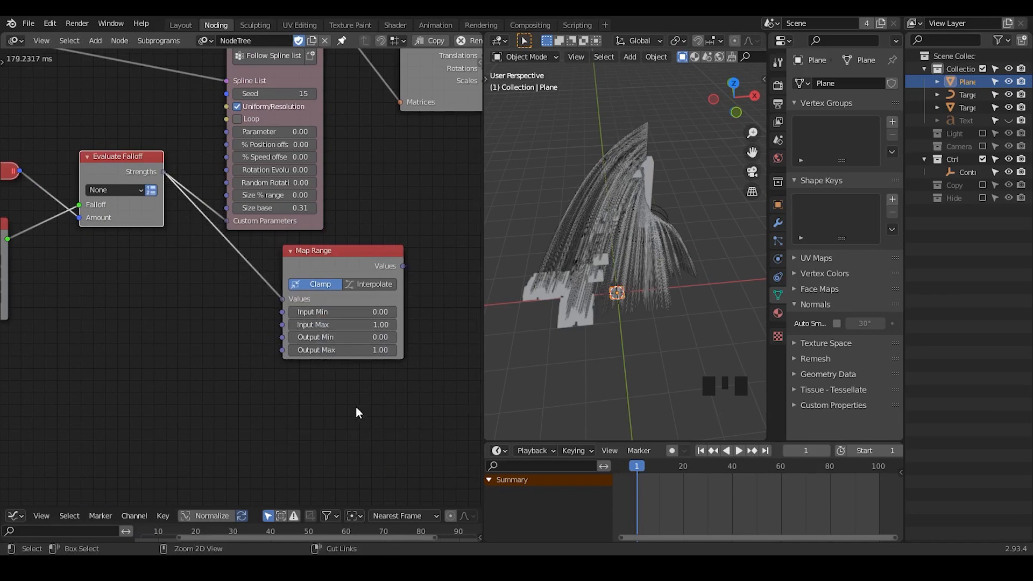
# - Set Map Range's Output Min to 1 and Output Max to 0.2
pyautogui.moveTo(357, 411); pyautogui.dragTo(339, 371, button='middle')
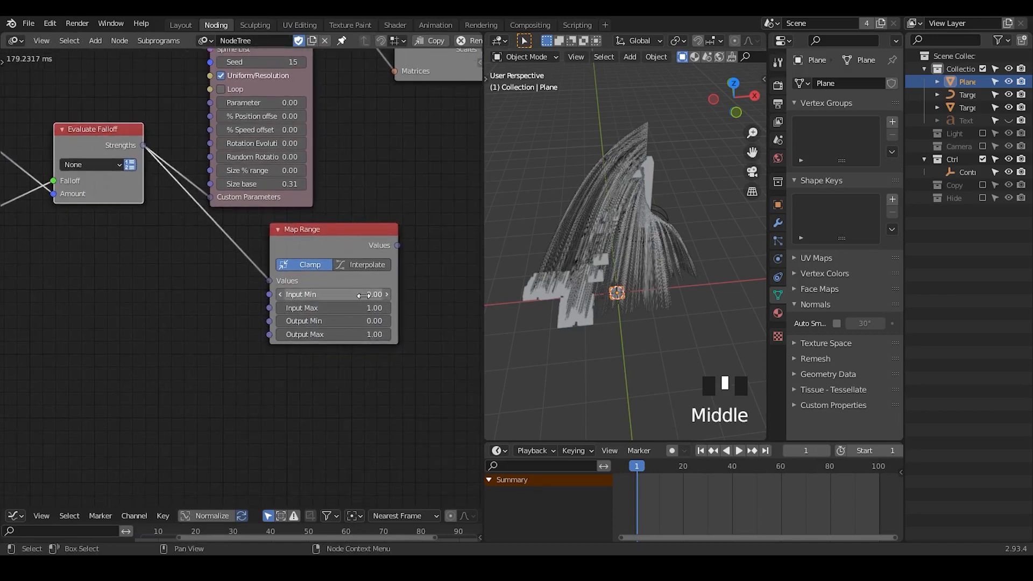
pyautogui.click(356, 321)
pyautogui.write('1')
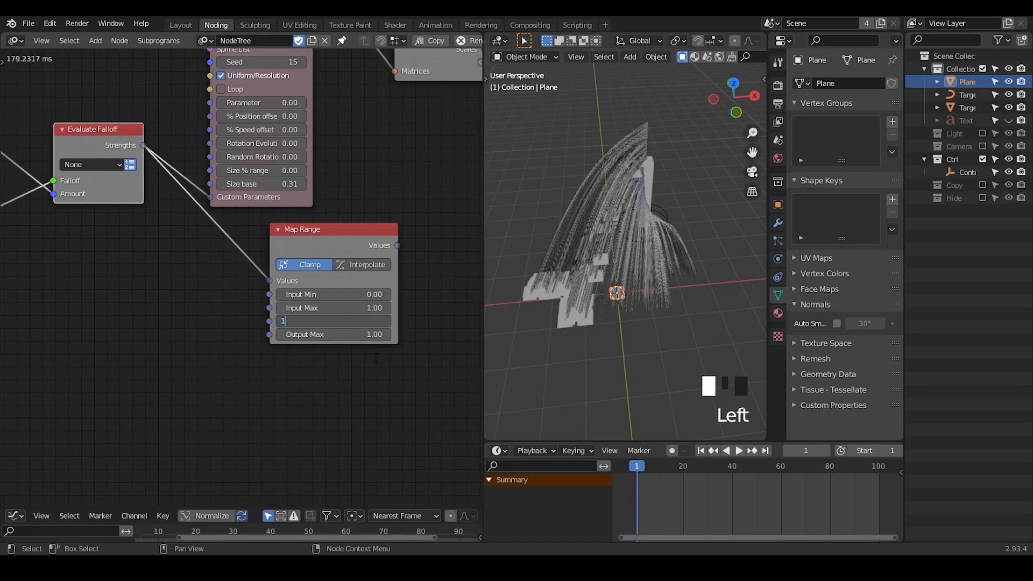
pyautogui.click(345, 334)
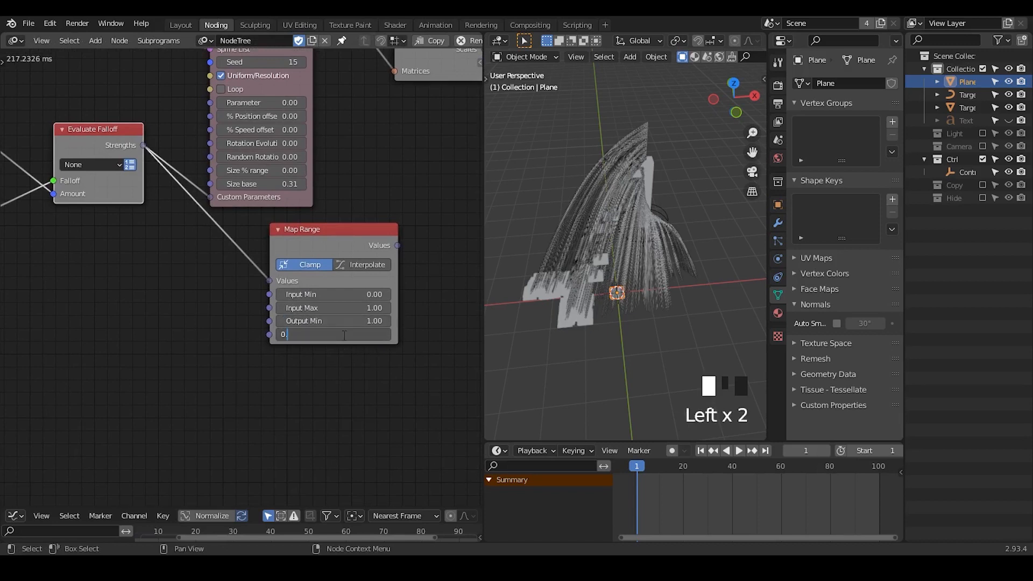
pyautogui.press('Return')
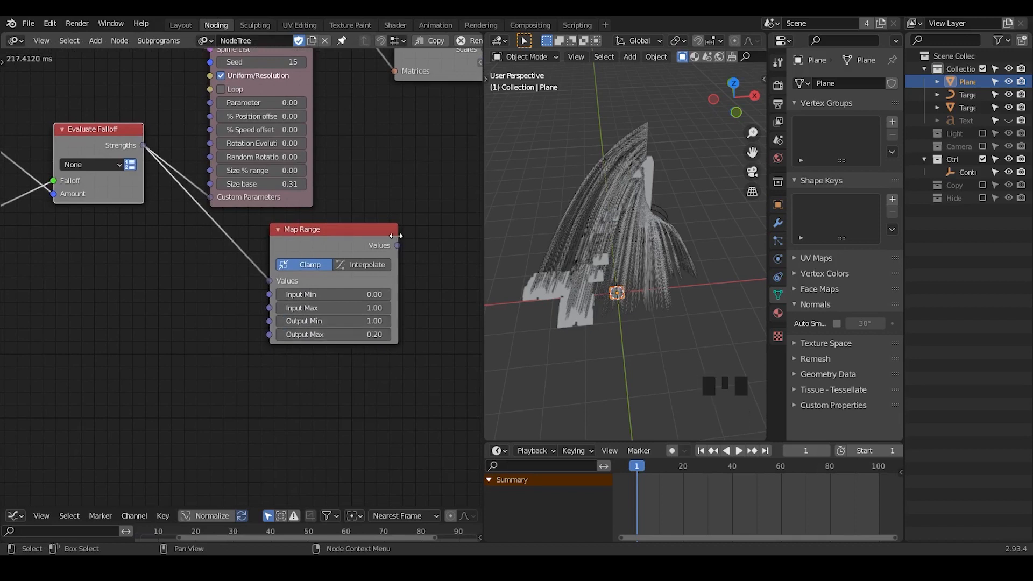
# - Add a Vector Math node between Decompose Matrix and Compose Matrix and set its operation to Scale
pyautogui.moveTo(345, 341); pyautogui.dragTo(288, 252, button='middle')
pyautogui.hotkey('ctrl', 'a')
pyautogui.write('vector')
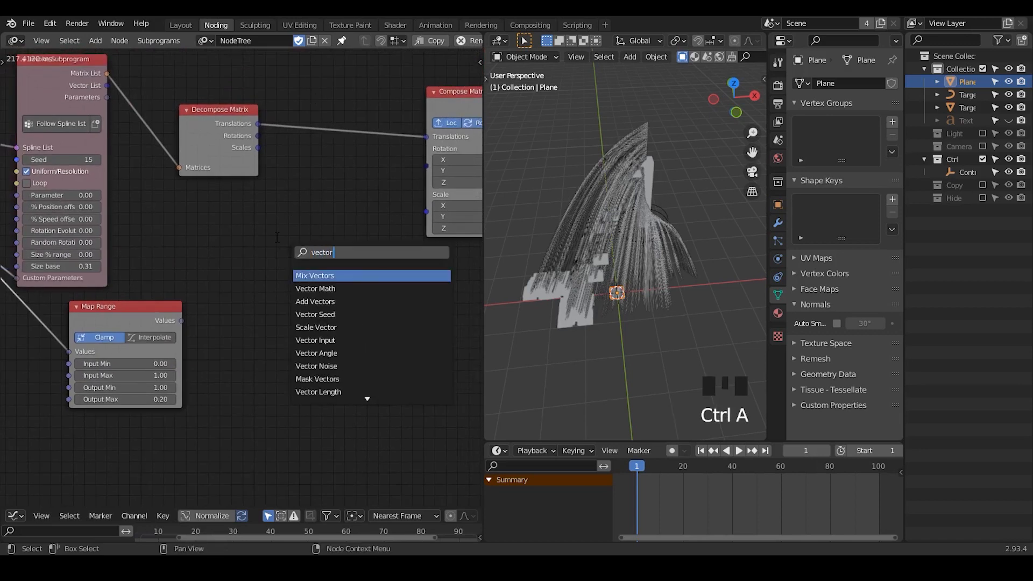
pyautogui.write(' math')
pyautogui.press('Return')
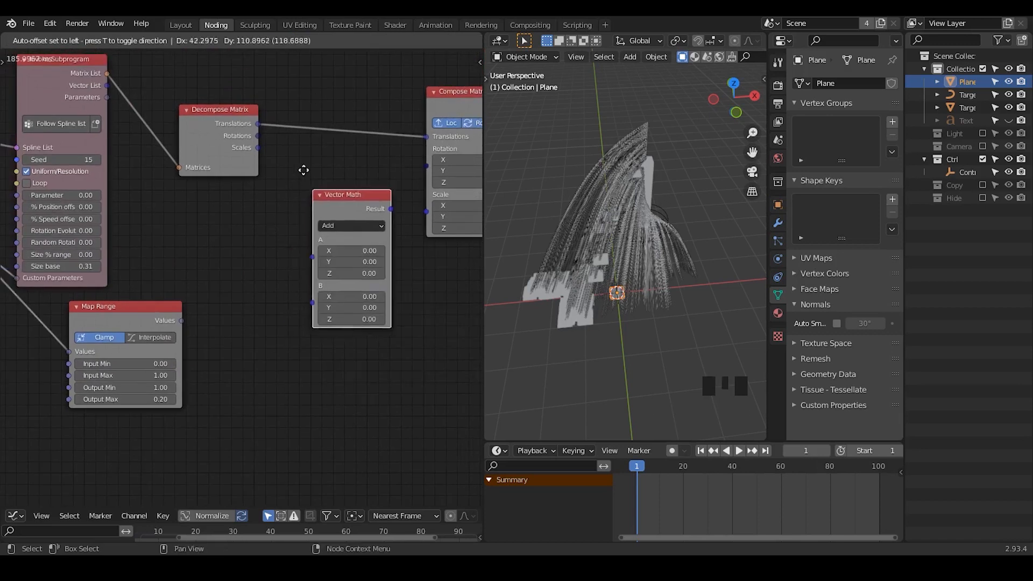
pyautogui.click(352, 216)
pyautogui.click(355, 216)
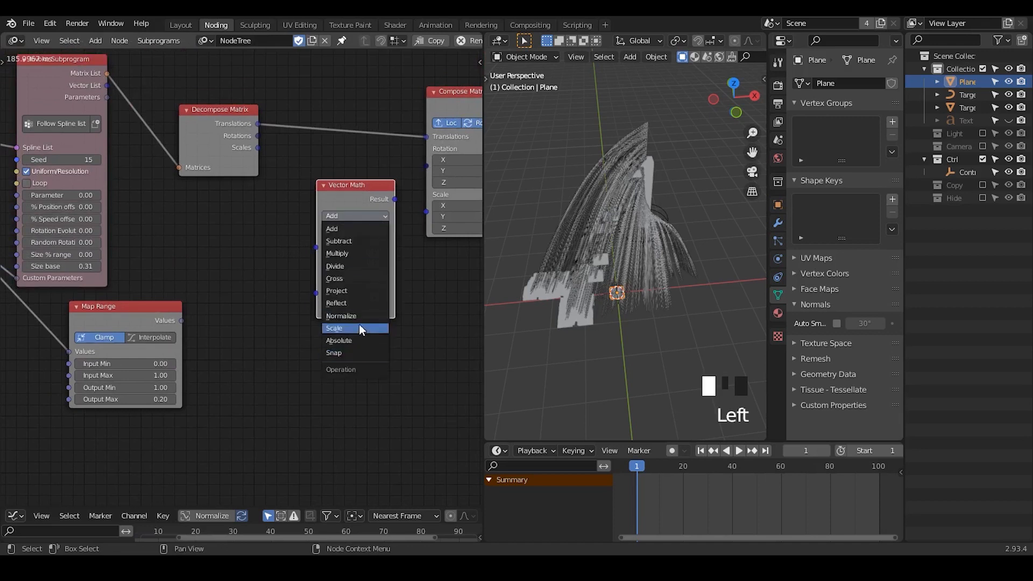
pyautogui.press('Return')
# - Link Map Range's Values to Vector Math's Factor, Decompose Matrix's Scales to A, and Vector Math's Results to Compose Matrix's Scale
pyautogui.moveTo(182, 321); pyautogui.dragTo(315, 277)
pyautogui.moveTo(257, 148); pyautogui.dragTo(316, 247)
pyautogui.moveTo(318, 189); pyautogui.dragTo(317, 189)
pyautogui.moveTo(231, 130); pyautogui.dragTo(195, 121)
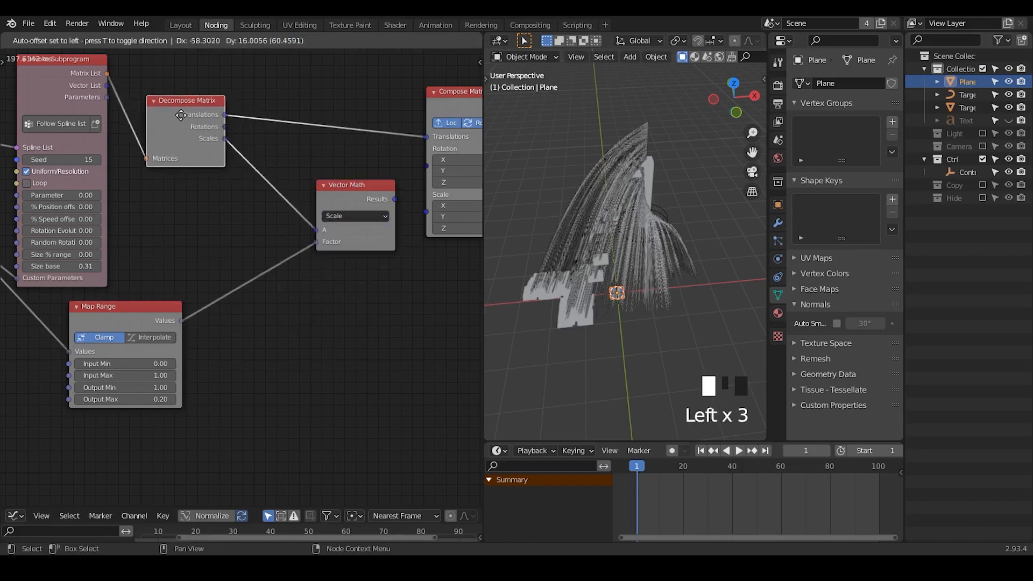
pyautogui.moveTo(351, 208); pyautogui.dragTo(429, 211)
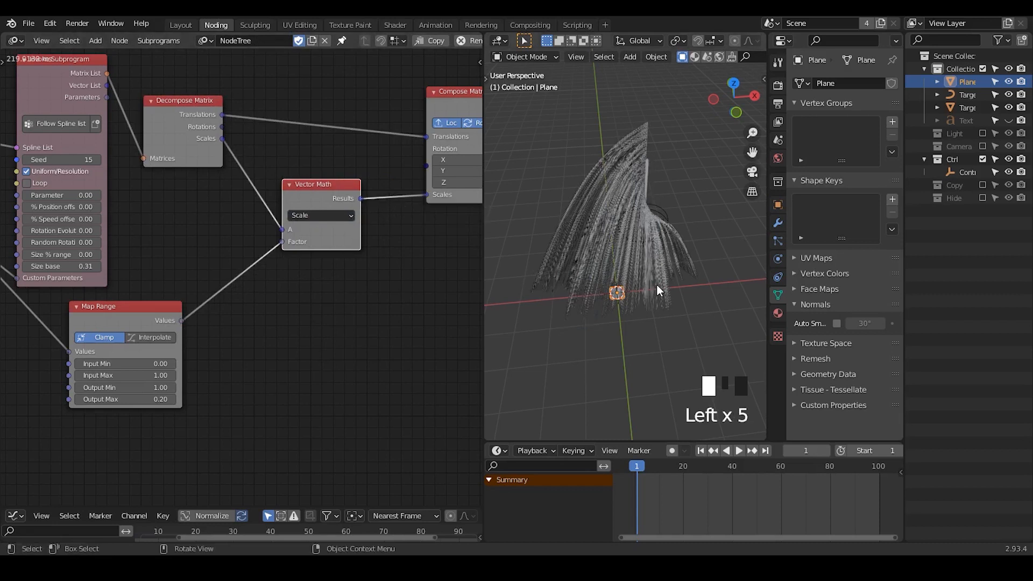
# - Hide the Target curve object in the viewport so only the plane instances are displayed
pyautogui.keyDown('shift'); pyautogui.moveTo(643, 282); pyautogui.dragTo(661, 259, button='middle'); pyautogui.keyUp('shift')
pyautogui.moveTo(661, 264); pyautogui.dragTo(605, 249, button='middle')
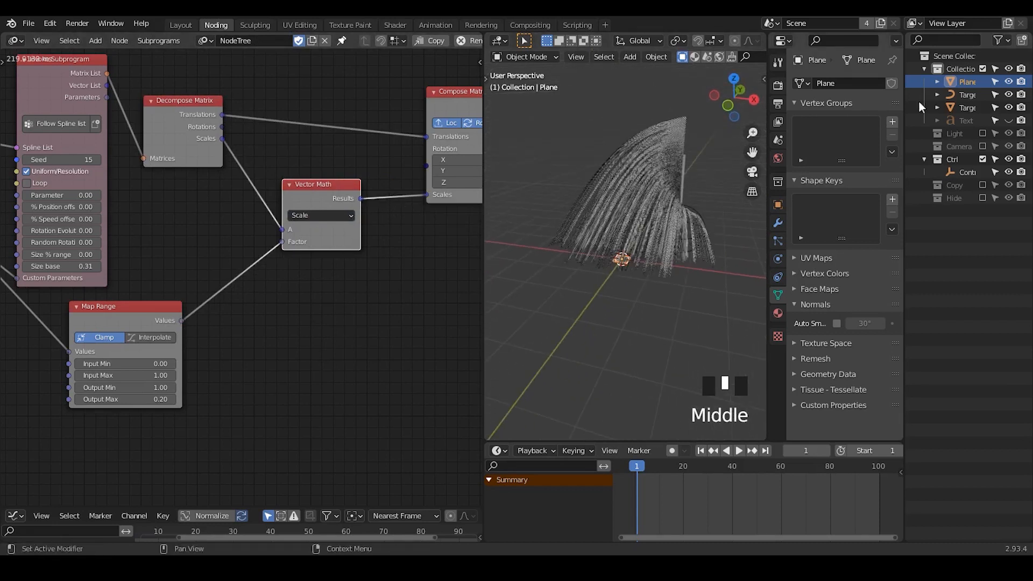
pyautogui.click(1008, 95)
pyautogui.moveTo(710, 210); pyautogui.dragTo(662, 348, button='middle')
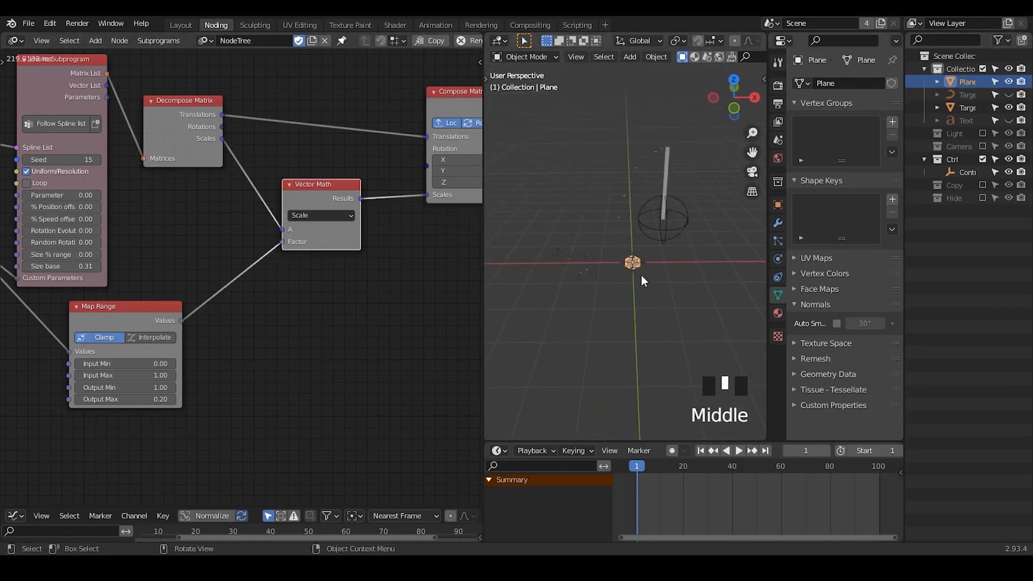
pyautogui.keyDown('ctrl'); pyautogui.moveTo(641, 279); pyautogui.dragTo(638, 242, button='middle'); pyautogui.keyUp('ctrl')
# - Set Follow Spline list's Size base to 1
pyautogui.moveTo(64, 277); pyautogui.dragTo(164, 286, button='middle')
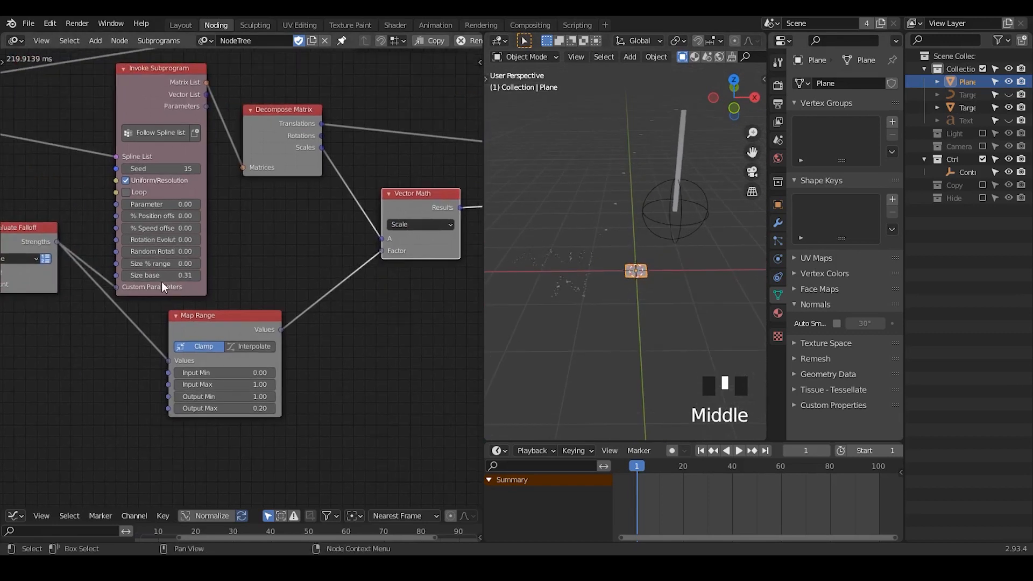
pyautogui.click(163, 276)
pyautogui.write('1')
pyautogui.press('Return')
pyautogui.moveTo(640, 210); pyautogui.dragTo(544, 255, button='middle')
# - Set Follow Spline list's Size % range to 0.4
pyautogui.moveTo(218, 277); pyautogui.dragTo(253, 263, button='middle')
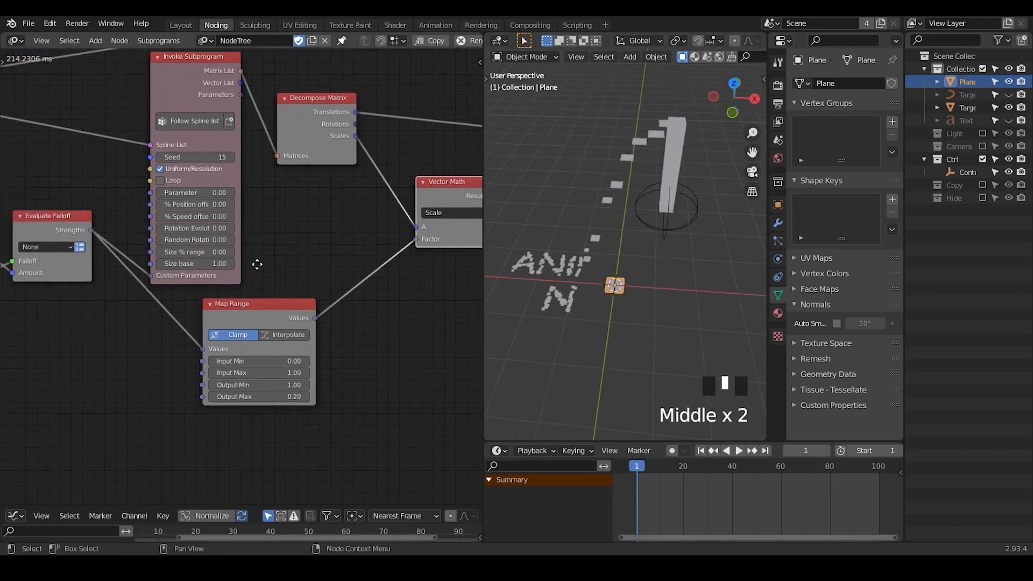
pyautogui.moveTo(316, 134); pyautogui.dragTo(326, 170, button='middle')
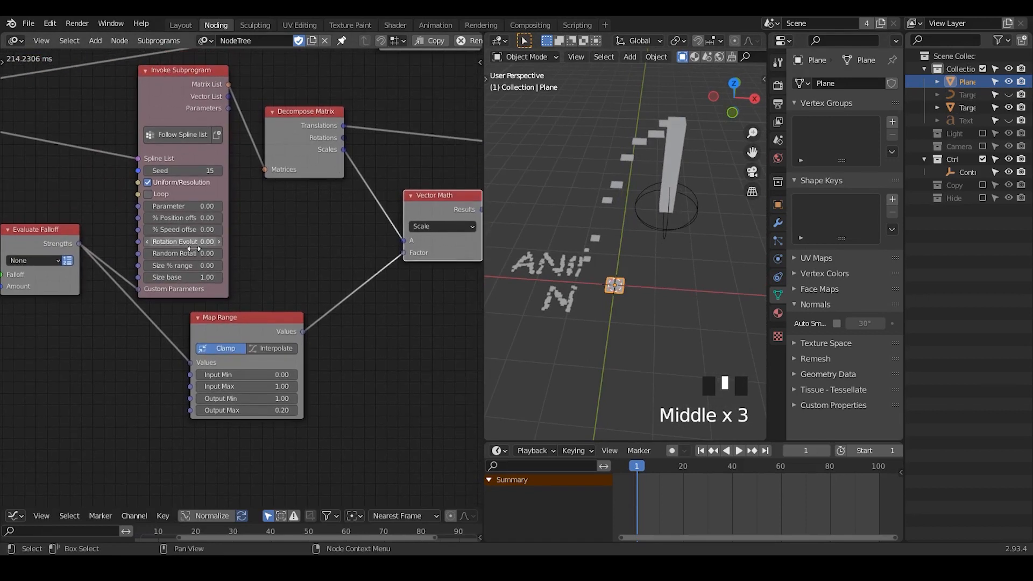
pyautogui.click(188, 265)
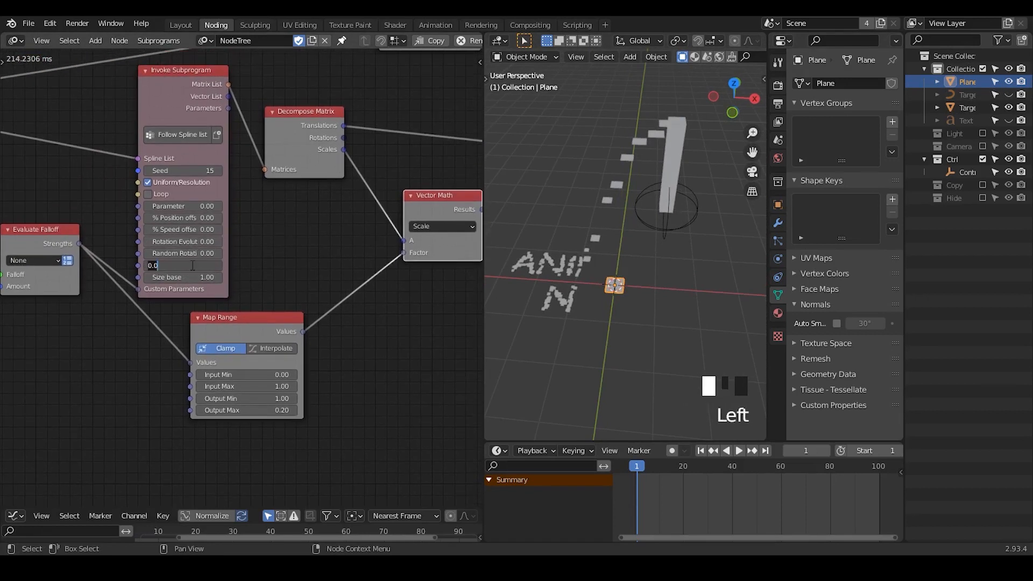
pyautogui.write('0.4')
pyautogui.press('Return')
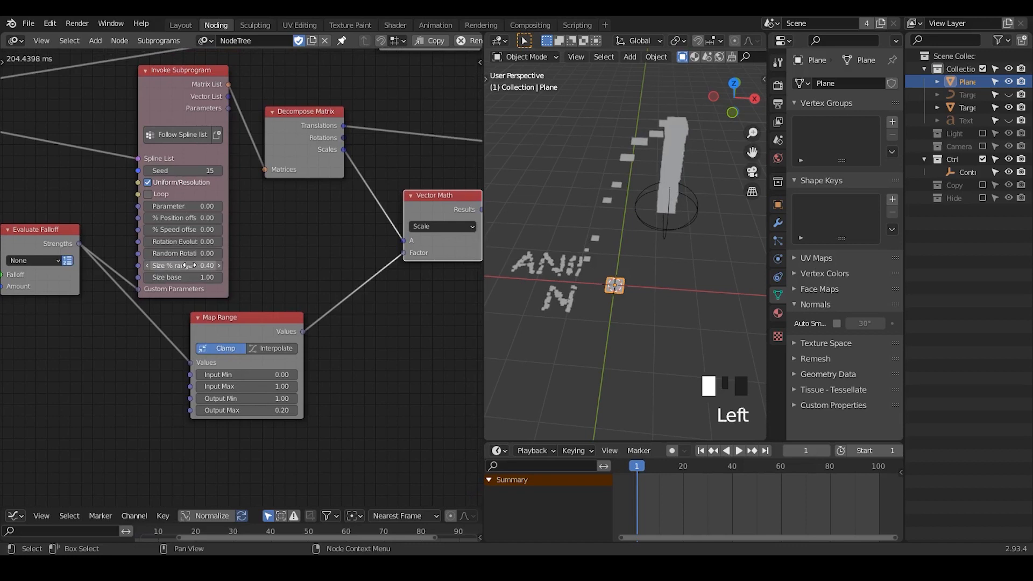
# - Collapse the Map Range node and place it just below the Follow Spline list node
pyautogui.moveTo(264, 317); pyautogui.dragTo(223, 355)
pyautogui.moveTo(412, 339); pyautogui.dragTo(356, 282, button='middle')
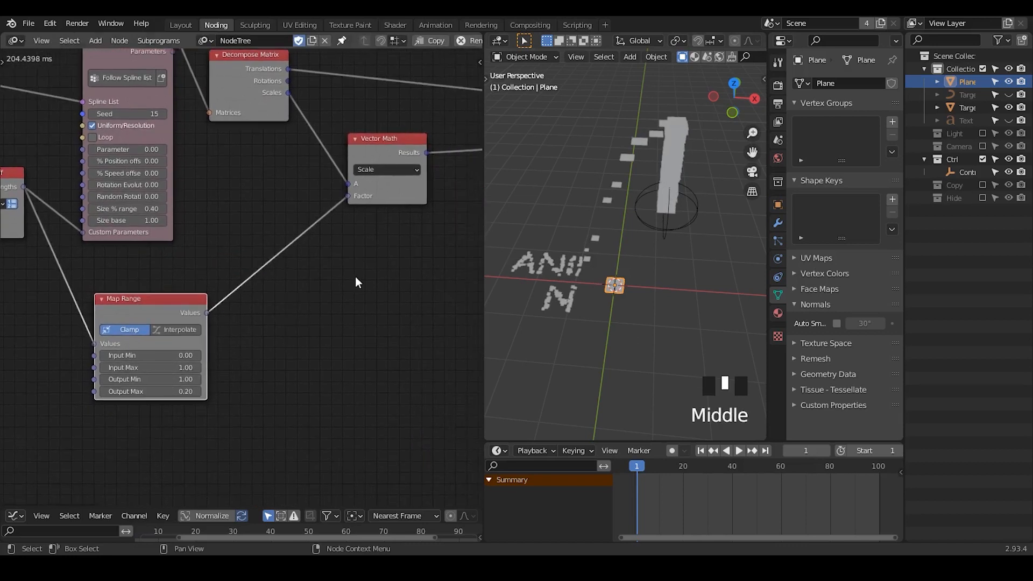
pyautogui.moveTo(635, 323); pyautogui.dragTo(644, 282, button='middle')
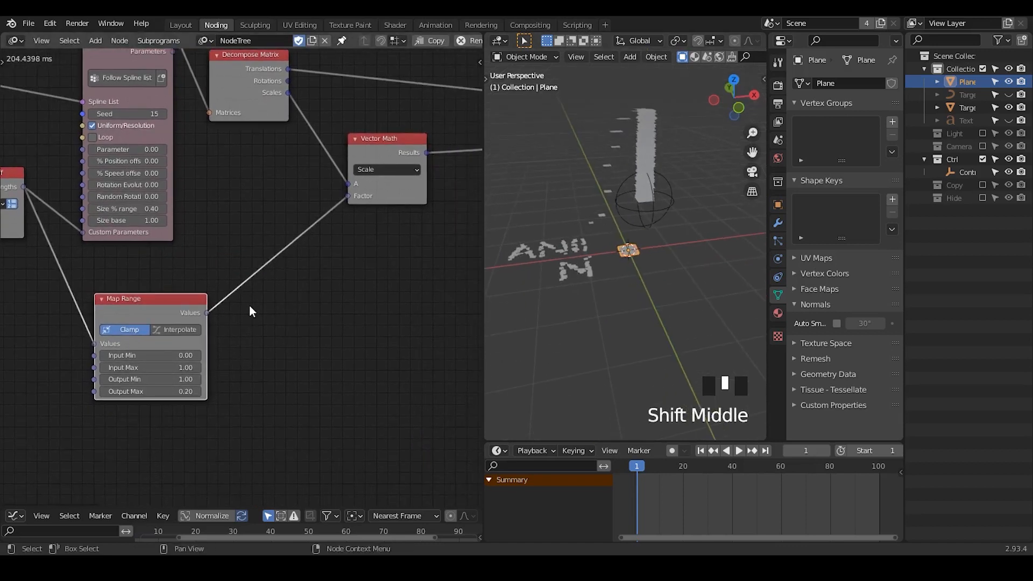
pyautogui.click(100, 299)
pyautogui.moveTo(101, 297); pyautogui.dragTo(81, 276)
pyautogui.moveTo(377, 215); pyautogui.dragTo(233, 193, button='middle')
pyautogui.moveTo(214, 113); pyautogui.dragTo(345, 144)
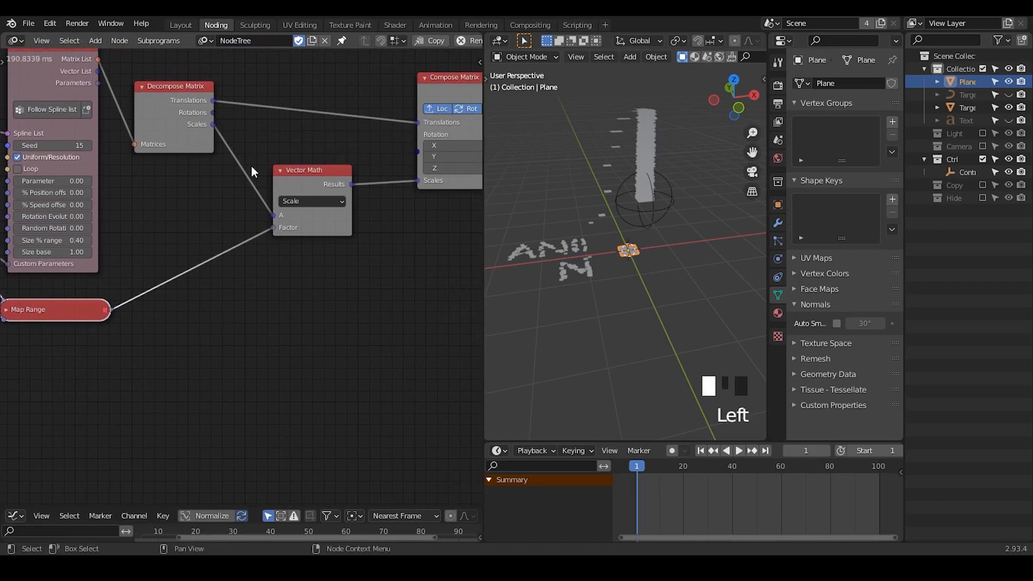
pyautogui.moveTo(321, 167); pyautogui.dragTo(437, 160, button='middle')
pyautogui.moveTo(141, 294); pyautogui.dragTo(154, 284)
pyautogui.moveTo(155, 297); pyautogui.dragTo(279, 300, button='middle')
# - Add an Euler Wiggle node below Map Range and switch it to output a list of Eulers
pyautogui.hotkey('ctrl', 'a')
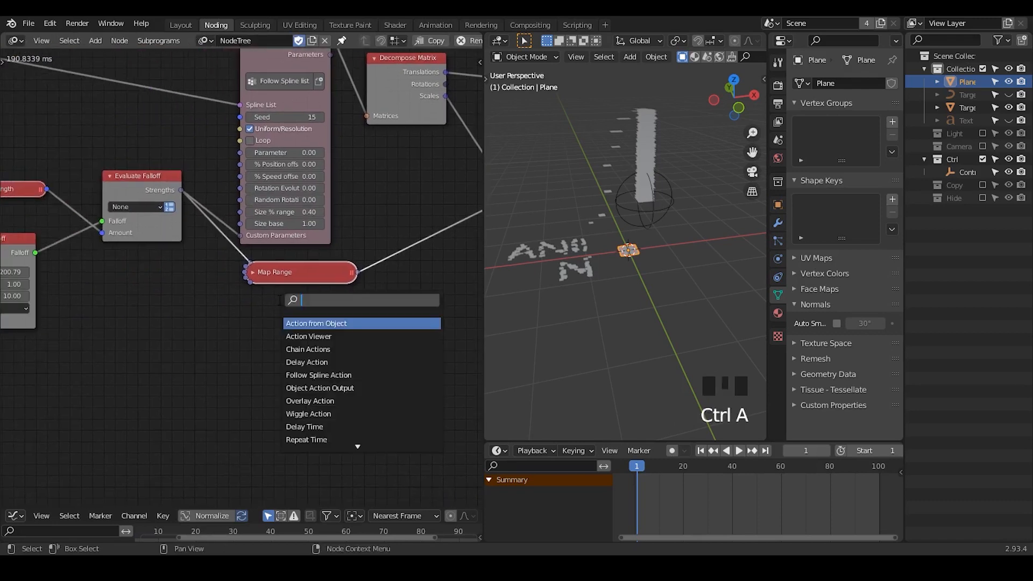
pyautogui.write('euler wiggle')
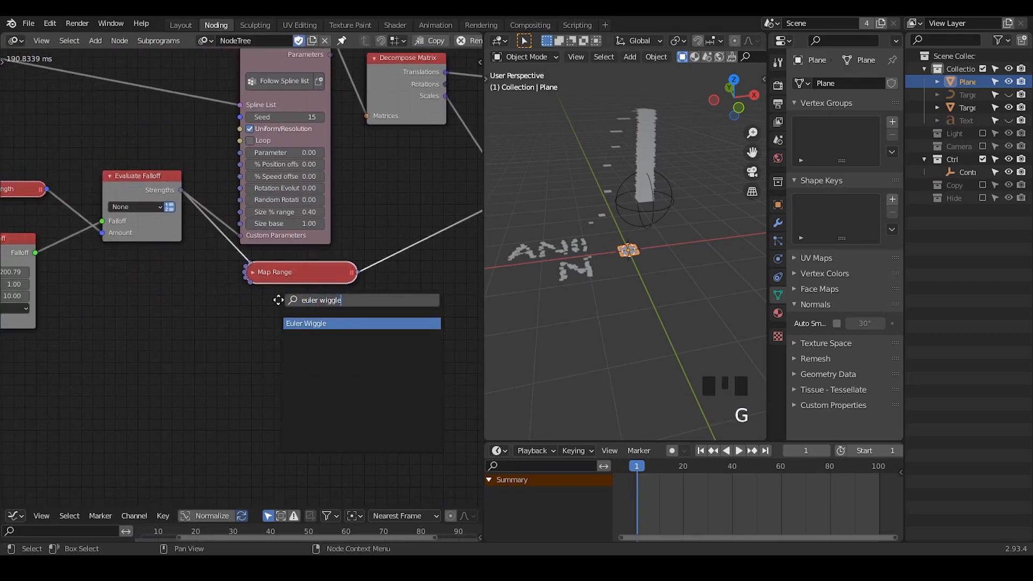
pyautogui.press('Return')
pyautogui.click(203, 305)
pyautogui.moveTo(203, 305); pyautogui.dragTo(293, 274, button='middle')
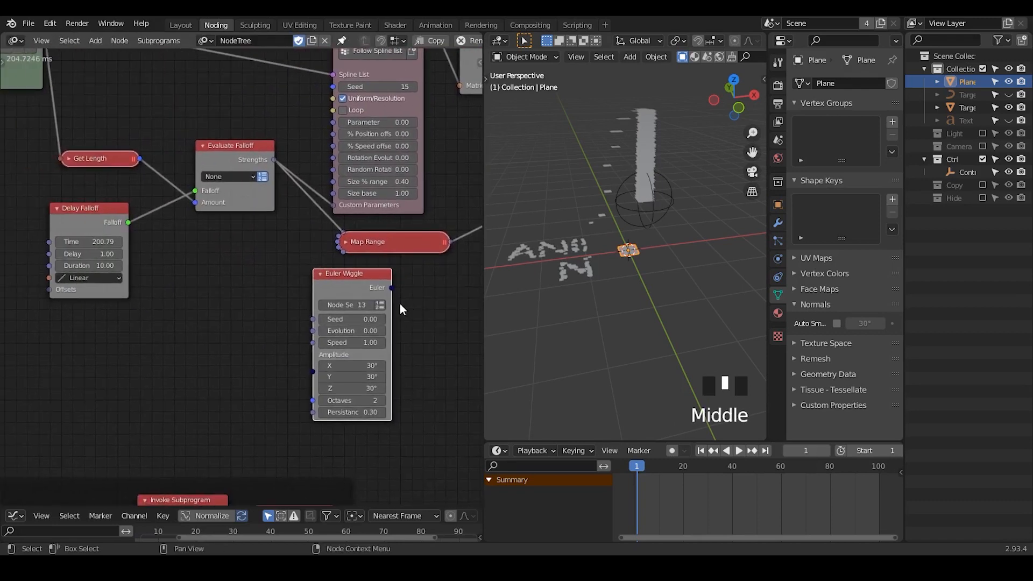
pyautogui.click(380, 305)
pyautogui.click(179, 288)
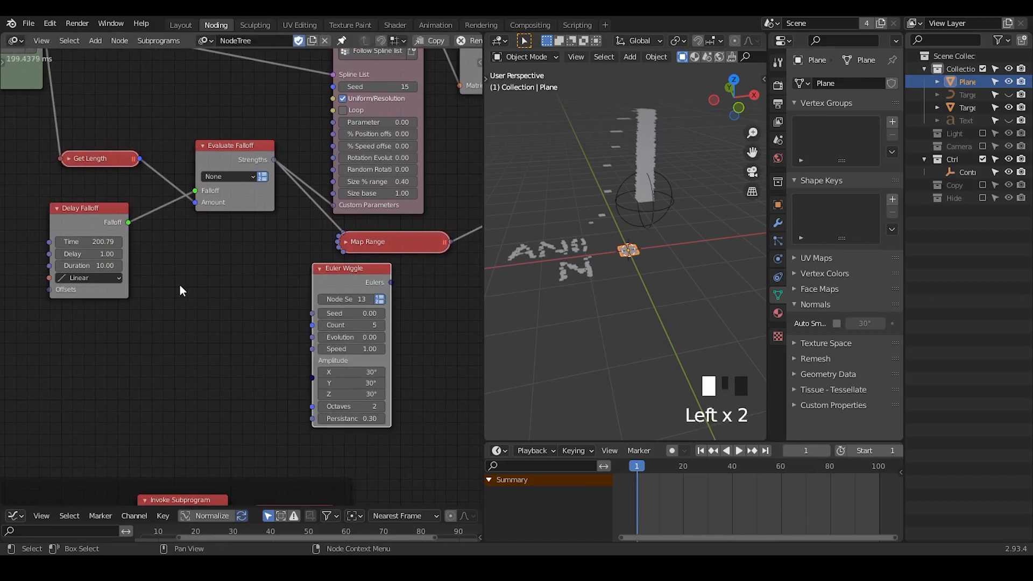
# - Link Get Length's Length output to Euler Wiggle's Count, leaving the Get Length node collapsed
pyautogui.moveTo(139, 189); pyautogui.dragTo(179, 191, button='middle')
pyautogui.moveTo(180, 165); pyautogui.dragTo(352, 332)
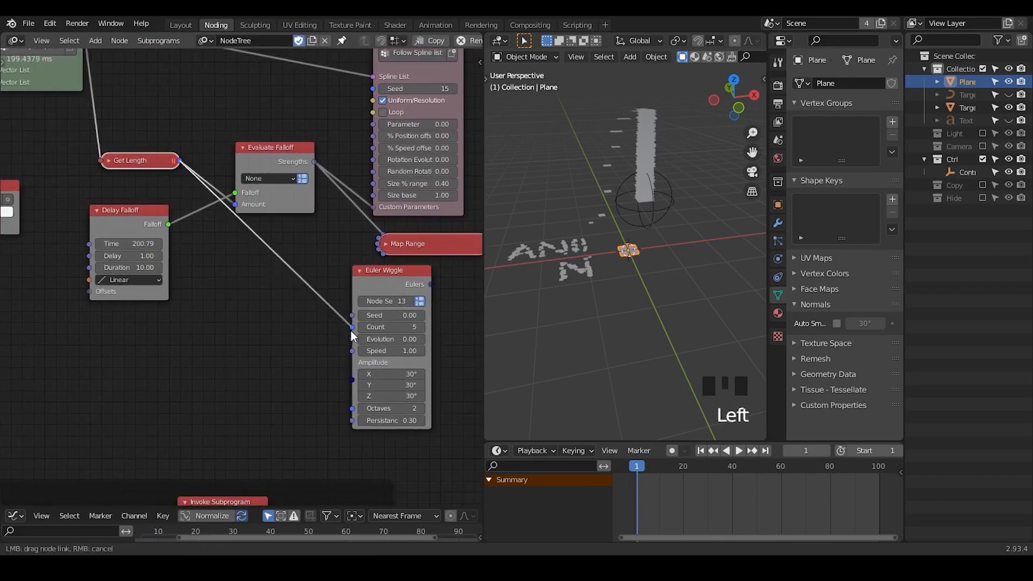
pyautogui.click(109, 160)
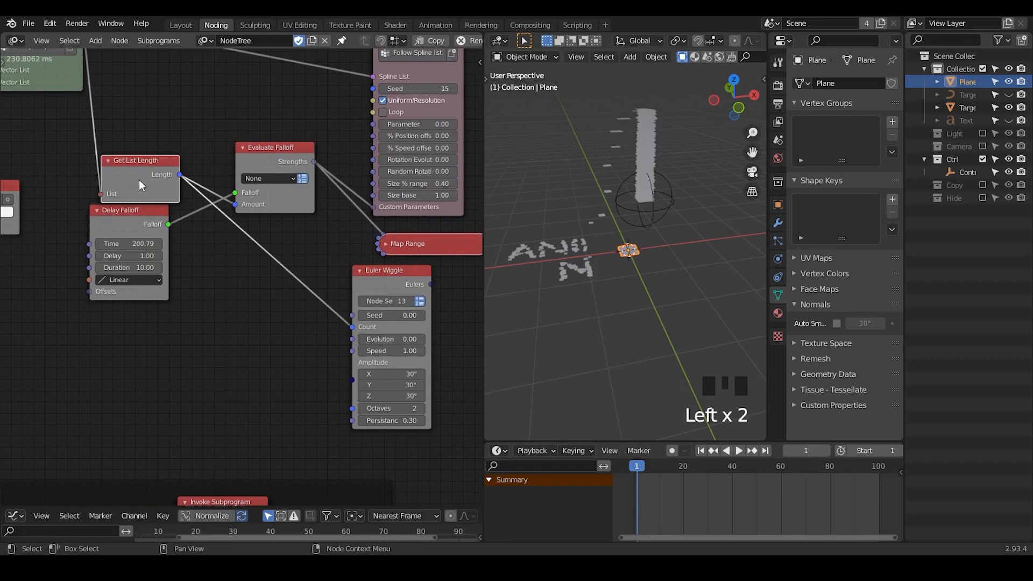
pyautogui.click(108, 161)
pyautogui.moveTo(289, 375); pyautogui.dragTo(245, 387, button='middle')
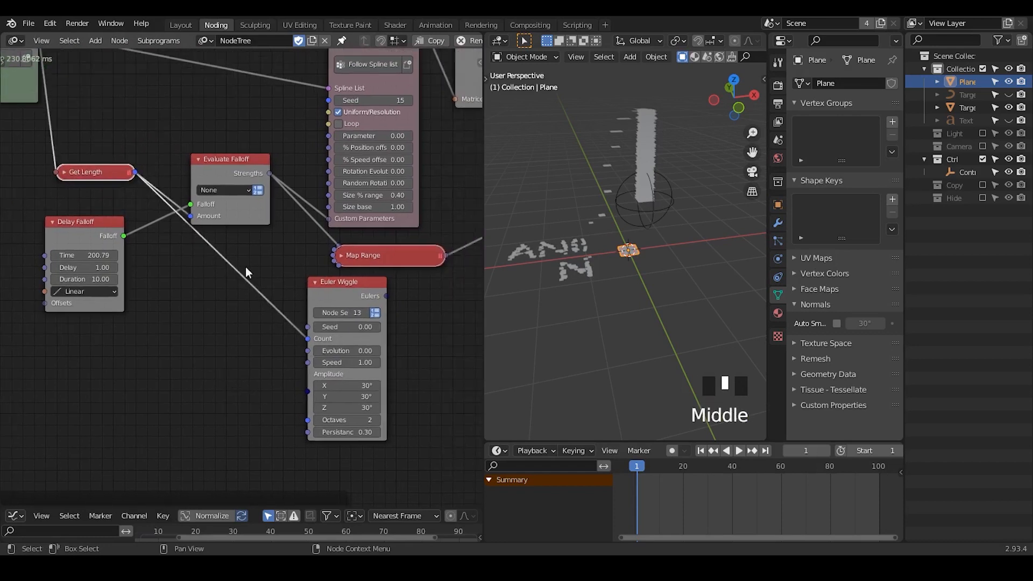
# - Collapse Evaluate Falloff, move Delay Falloff up under Get Length, and bring Euler Wiggle closer to them
pyautogui.click(198, 160)
pyautogui.moveTo(214, 164); pyautogui.dragTo(212, 177)
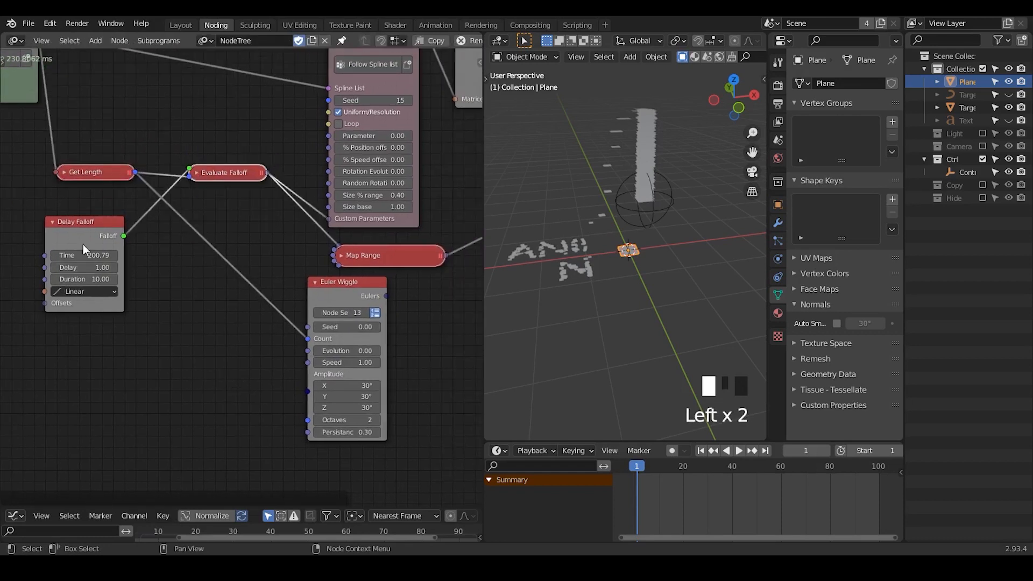
pyautogui.moveTo(86, 235); pyautogui.dragTo(86, 213)
pyautogui.moveTo(352, 288); pyautogui.dragTo(304, 274)
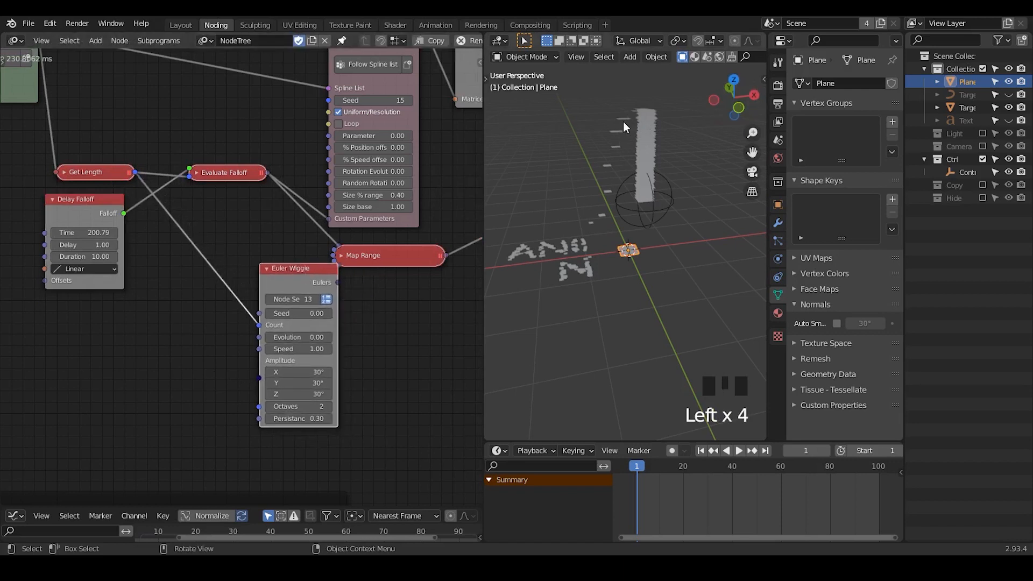
pyautogui.moveTo(278, 290); pyautogui.dragTo(260, 283)
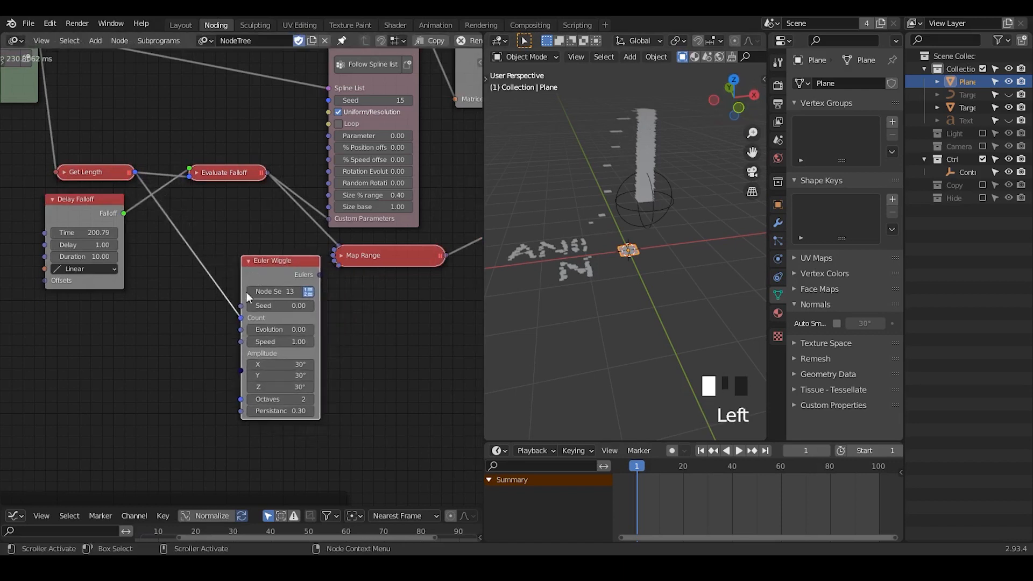
# - Set Euler Wiggle's Amplitude to 360° on X, Y and Z
pyautogui.moveTo(172, 324); pyautogui.dragTo(225, 296, button='middle')
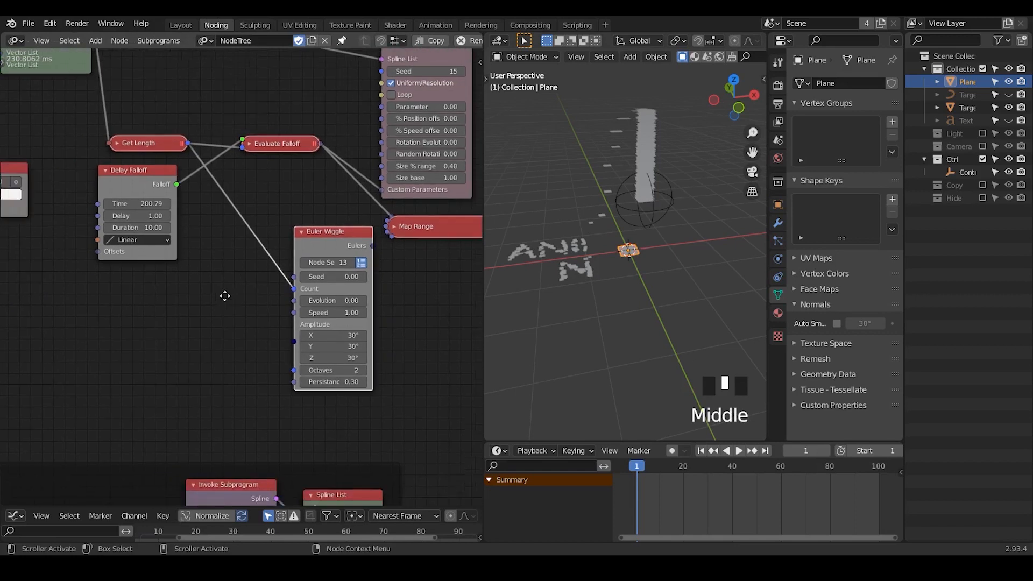
pyautogui.click(334, 335)
pyautogui.moveTo(330, 335); pyautogui.dragTo(331, 357)
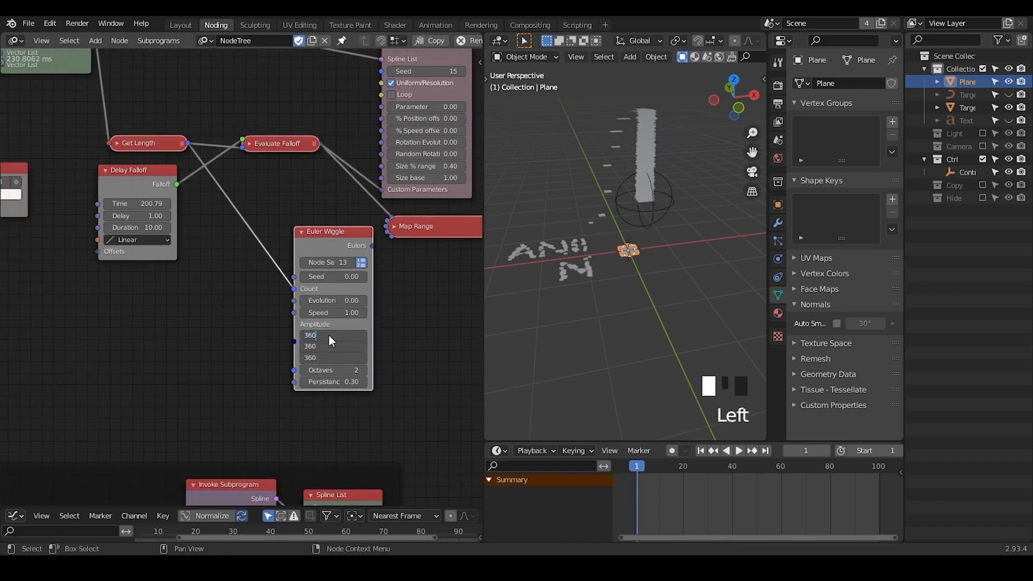
pyautogui.press('Return')
# - Add a Time Info Series subprogram and link its Time to Delay Falloff's Time and Euler Wiggle's Evolution
pyautogui.moveTo(145, 292); pyautogui.dragTo(220, 298, button='middle')
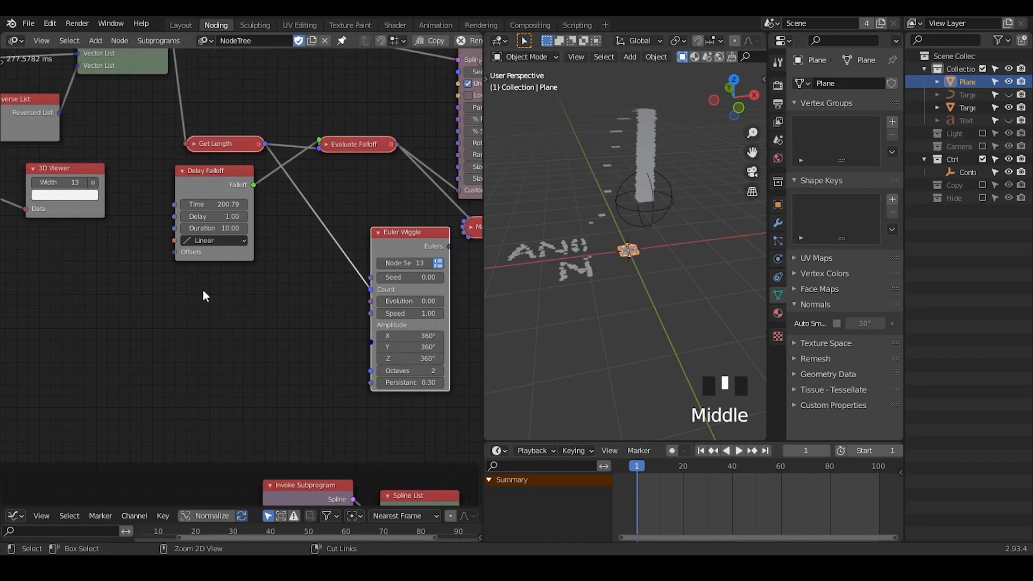
pyautogui.hotkey('ctrl', 'a')
pyautogui.write('tiem info')
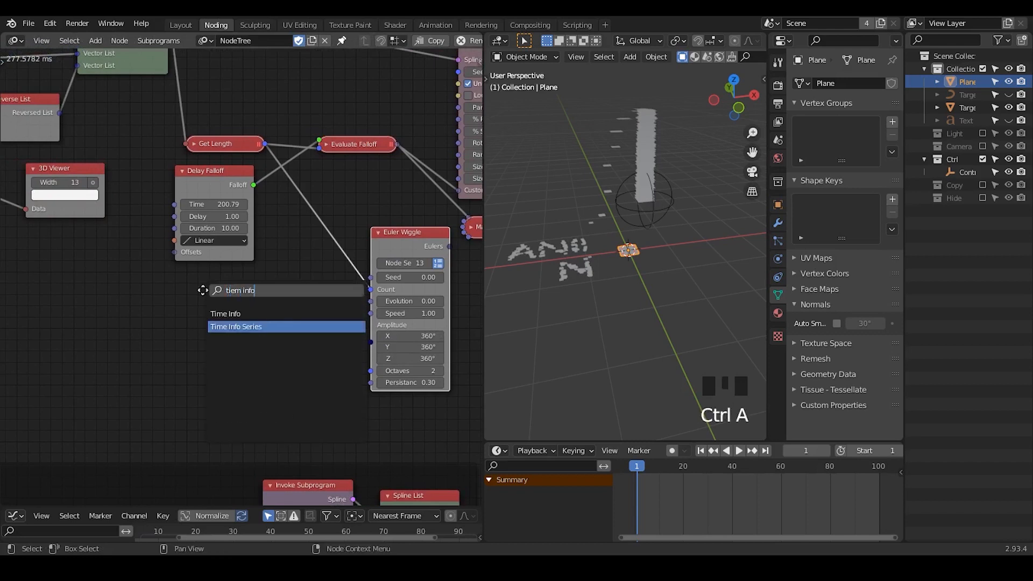
pyautogui.press('Return')
pyautogui.click(33, 254)
pyautogui.moveTo(128, 275); pyautogui.dragTo(179, 216)
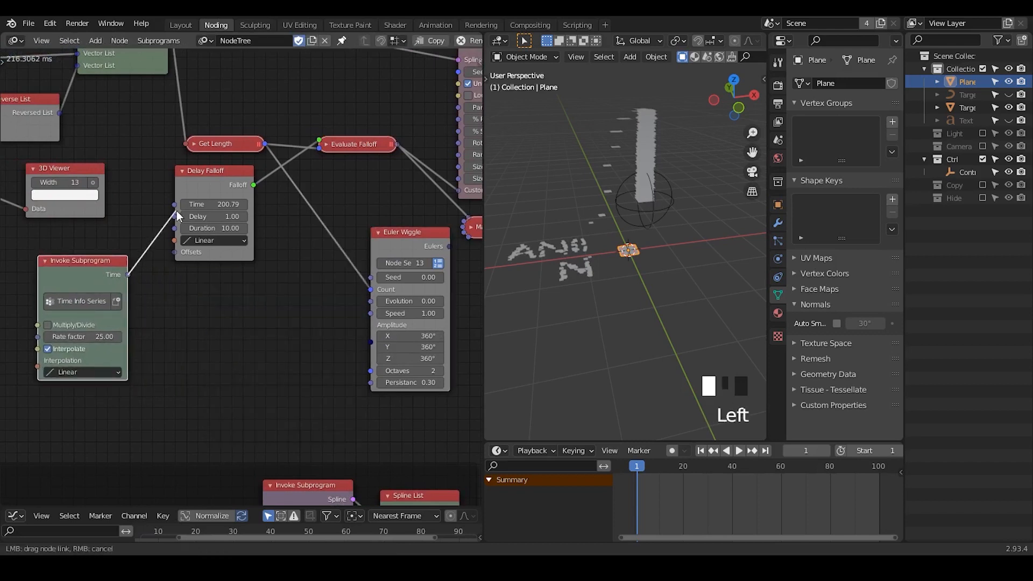
pyautogui.moveTo(128, 275); pyautogui.dragTo(394, 301)
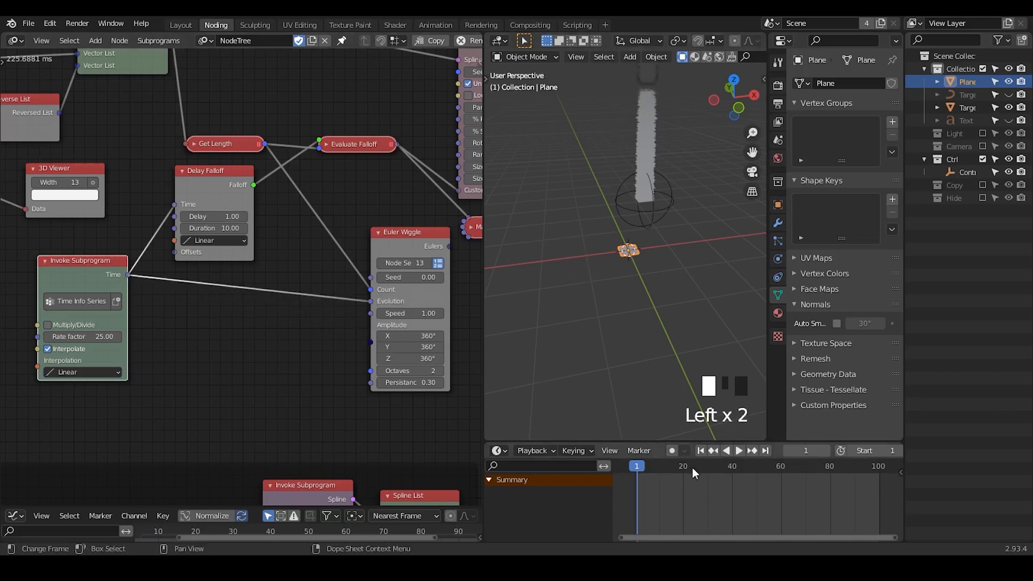
# - Play the animation to check how the plane instances move, and stop the playback
pyautogui.click(742, 450)
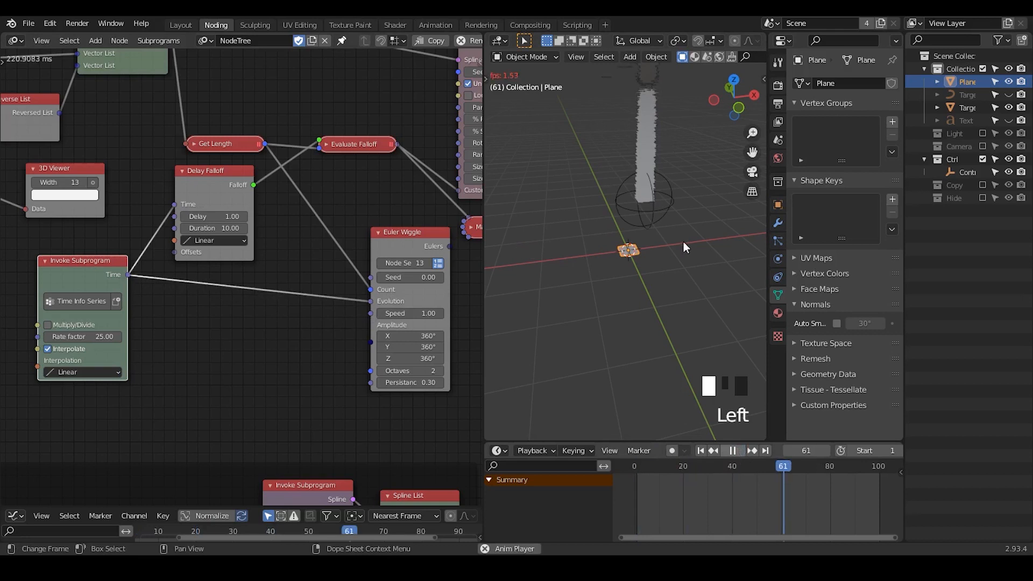
pyautogui.click(618, 222)
pyautogui.moveTo(618, 221); pyautogui.dragTo(668, 296, button='middle')
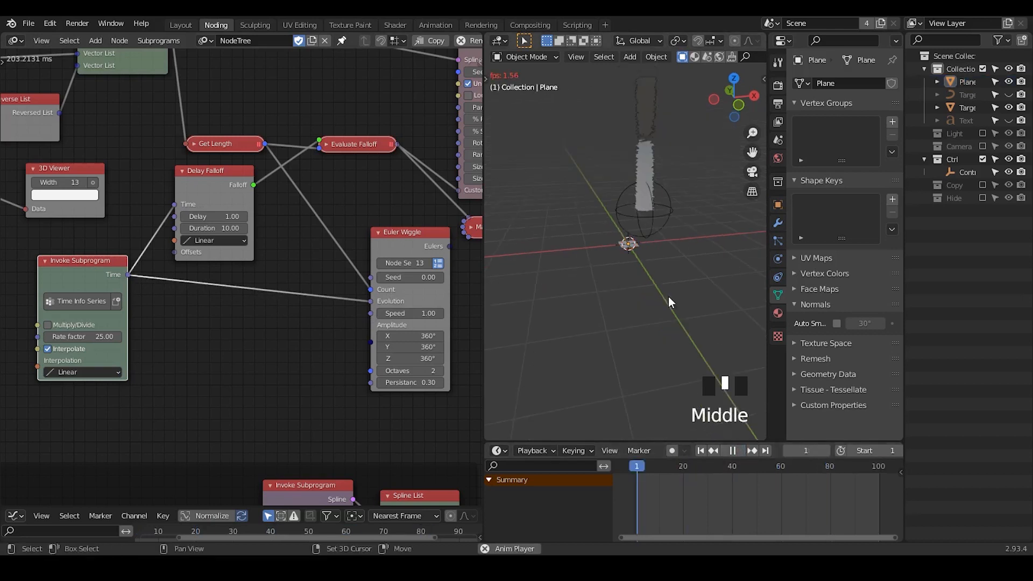
pyautogui.click(737, 452)
pyautogui.keyDown('shift'); pyautogui.moveTo(687, 238); pyautogui.dragTo(609, 254, button='middle'); pyautogui.keyUp('shift')
pyautogui.moveTo(64, 223); pyautogui.dragTo(316, 254, button='middle')
pyautogui.moveTo(123, 256); pyautogui.dragTo(436, 313, button='middle')
pyautogui.press('d')
pyautogui.moveTo(9, 75); pyautogui.dragTo(146, 80)
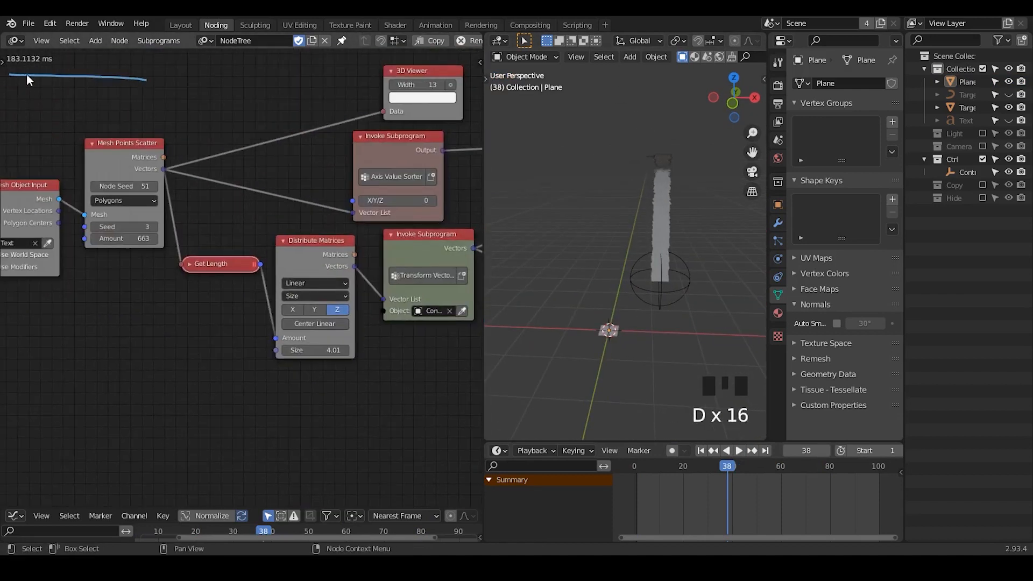
pyautogui.moveTo(154, 81); pyautogui.dragTo(18, 86, button='right')
pyautogui.moveTo(127, 236); pyautogui.dragTo(202, 254, button='middle')
pyautogui.moveTo(204, 258); pyautogui.dragTo(207, 258)
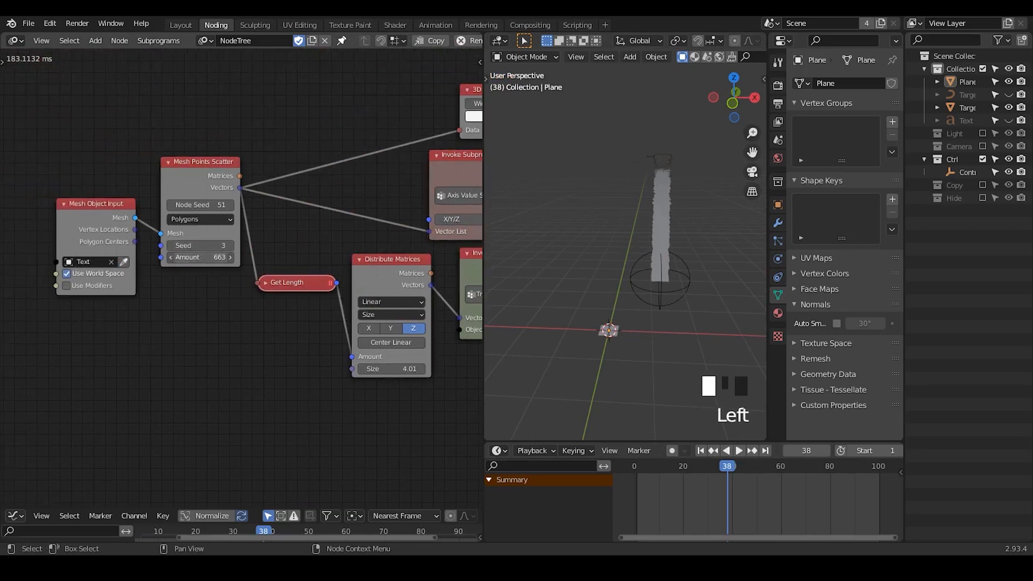
pyautogui.click(25, 78)
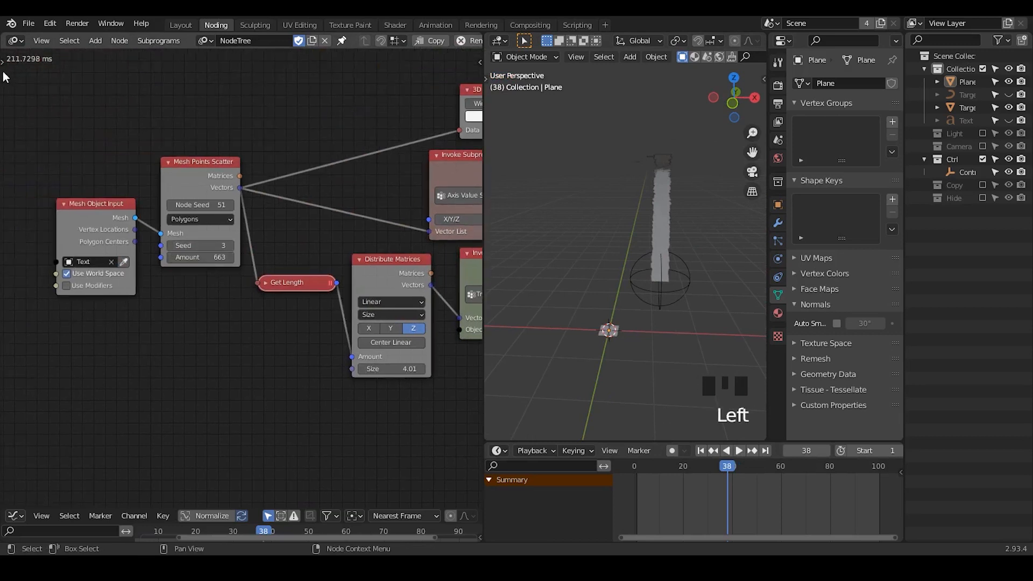
pyautogui.press('d')
pyautogui.moveTo(3, 72); pyautogui.dragTo(96, 75)
pyautogui.moveTo(117, 72); pyautogui.dragTo(83, 84, button='right')
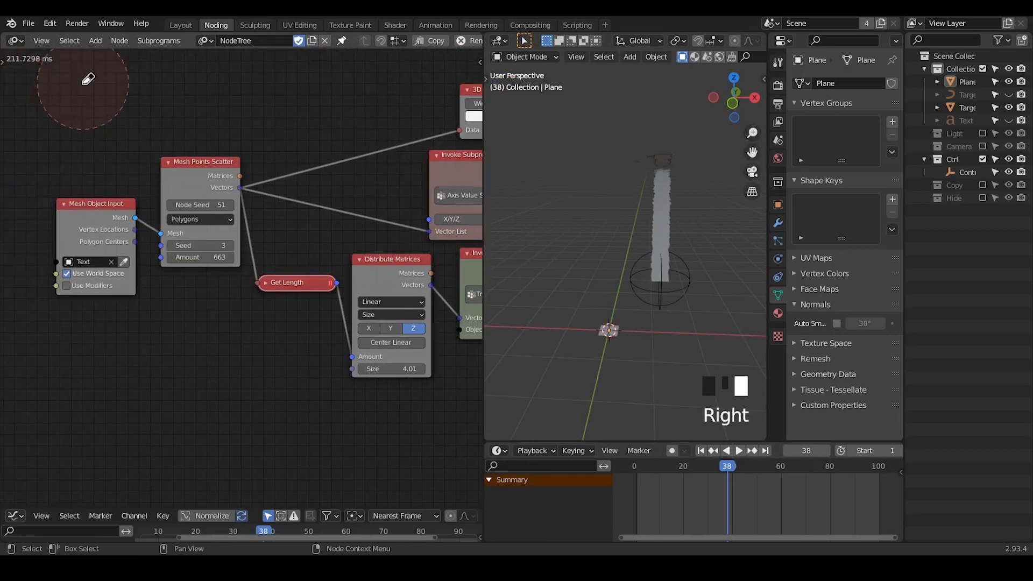
# - Set Mesh Points Scatter's Amount to 200
pyautogui.click(205, 258)
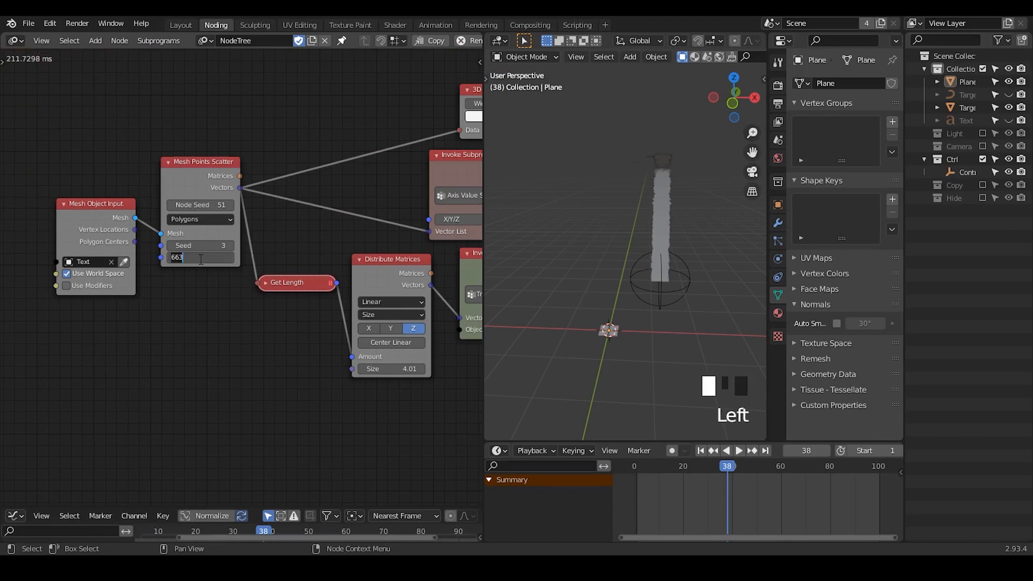
pyautogui.write('200')
pyautogui.press('Return')
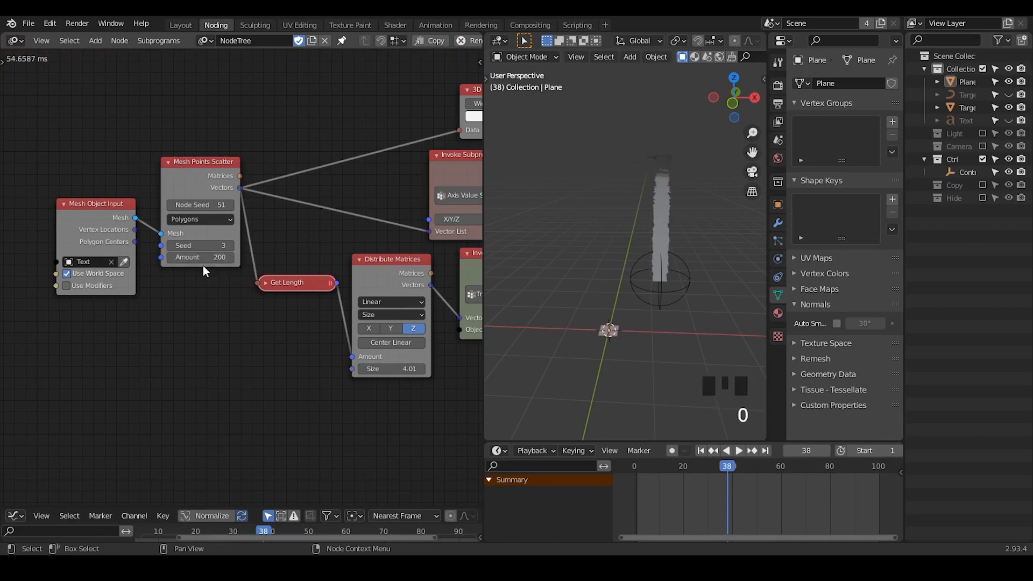
# - Move the Euler Wiggle node closer to the Delay Falloff node
pyautogui.moveTo(359, 271); pyautogui.dragTo(44, 159, button='middle')
pyautogui.moveTo(359, 217); pyautogui.dragTo(117, 200, button='middle')
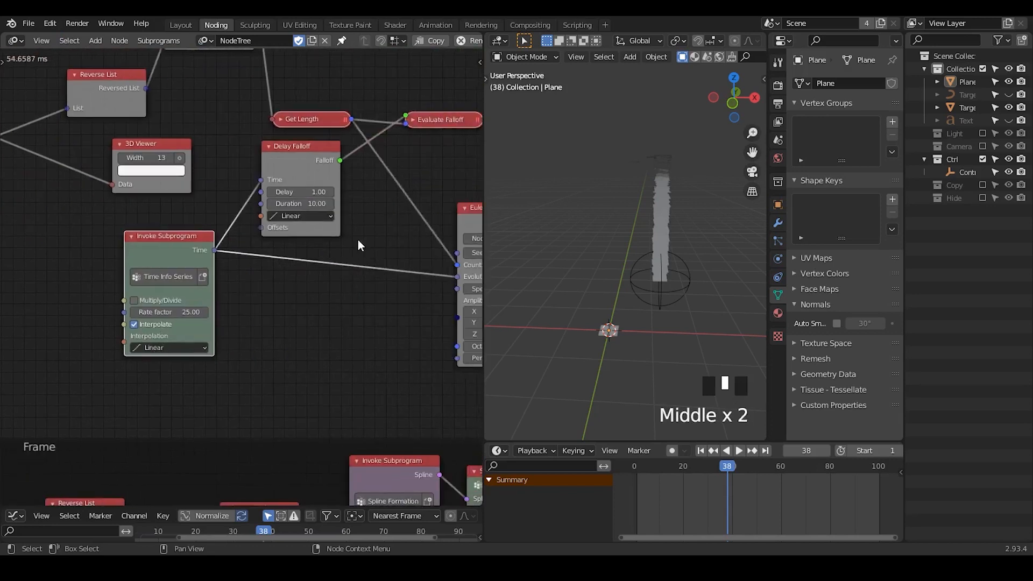
pyautogui.moveTo(398, 236); pyautogui.dragTo(242, 223, button='middle')
pyautogui.moveTo(352, 219); pyautogui.dragTo(301, 204)
# - Try Time Info Series' Multiply/Divide option by turning it on and back off
pyautogui.moveTo(640, 312); pyautogui.dragTo(689, 304, button='middle')
pyautogui.moveTo(66, 306); pyautogui.dragTo(264, 275, button='middle')
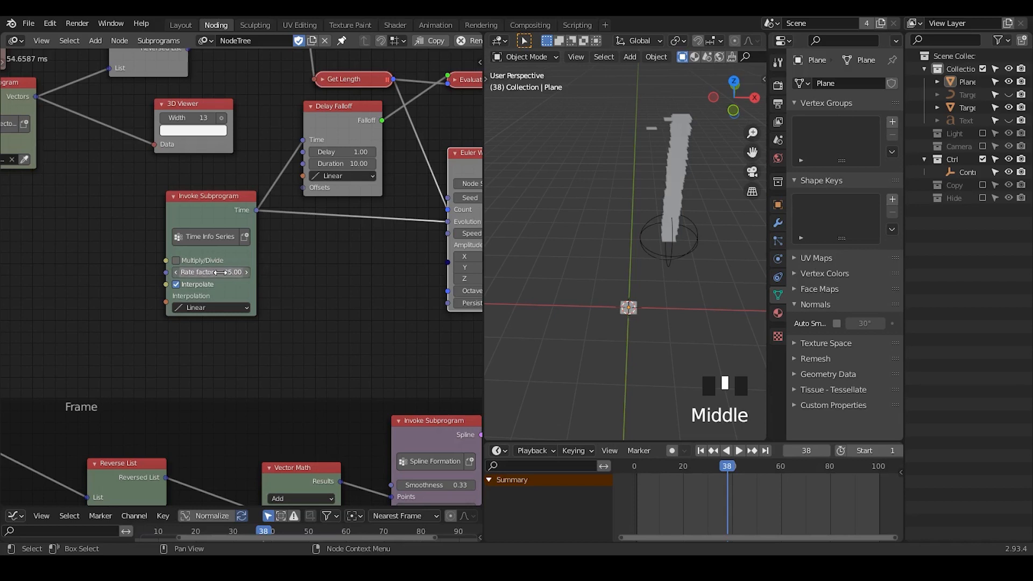
pyautogui.click(176, 260)
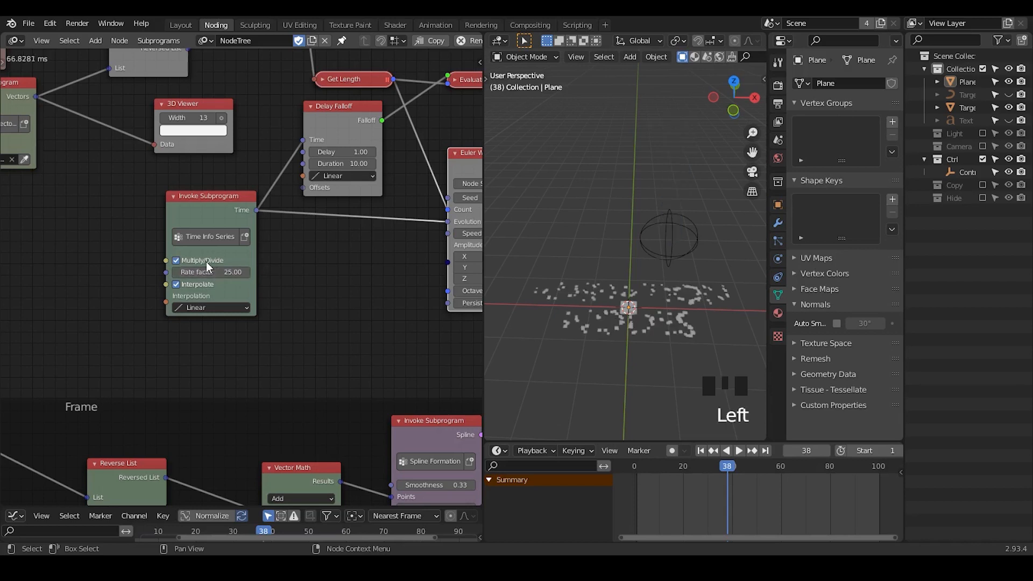
pyautogui.click(209, 261)
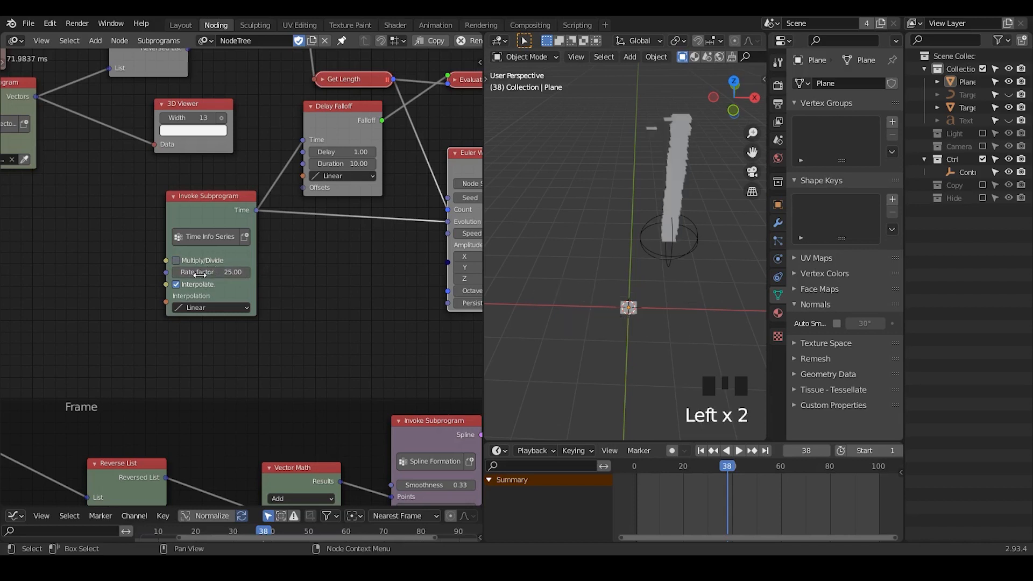
# - Set Time Info Series' Rate factor to 5 and turn off its Interpolate option
pyautogui.click(200, 273)
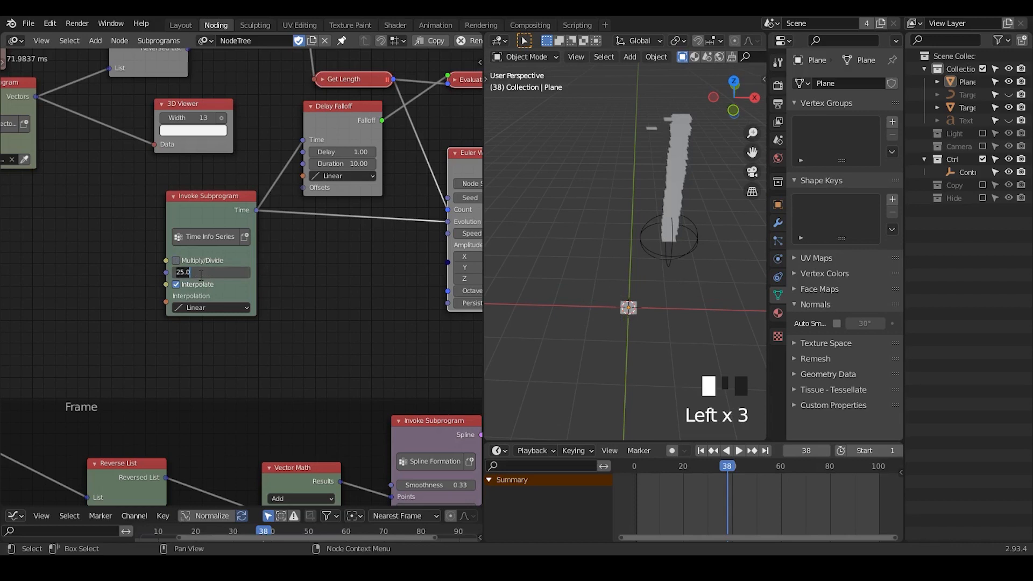
pyautogui.write('5')
pyautogui.press('Return')
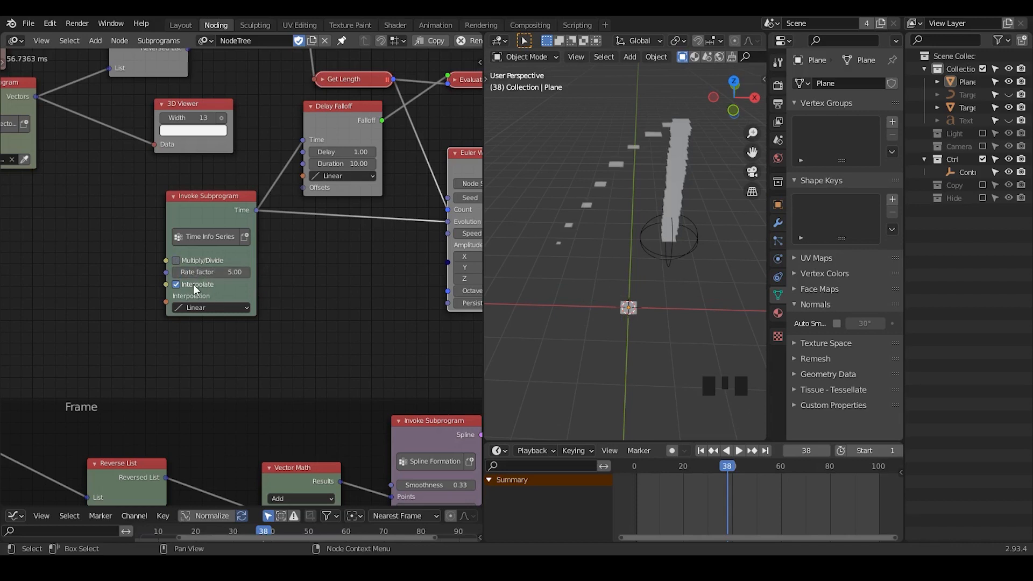
# - Play the animation from the first frame to check the slower instance motion, and stop the playback
pyautogui.click(700, 452)
pyautogui.click(739, 451)
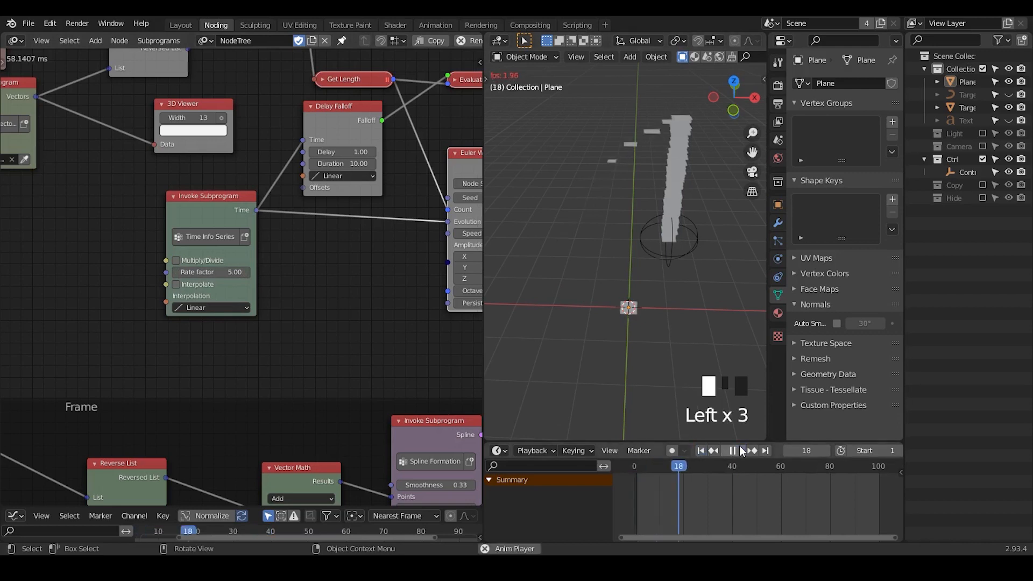
pyautogui.click(737, 451)
# - Set the scene's end frame to 500
pyautogui.moveTo(885, 452); pyautogui.dragTo(826, 452, button='middle')
pyautogui.click(876, 450)
pyautogui.write('50')
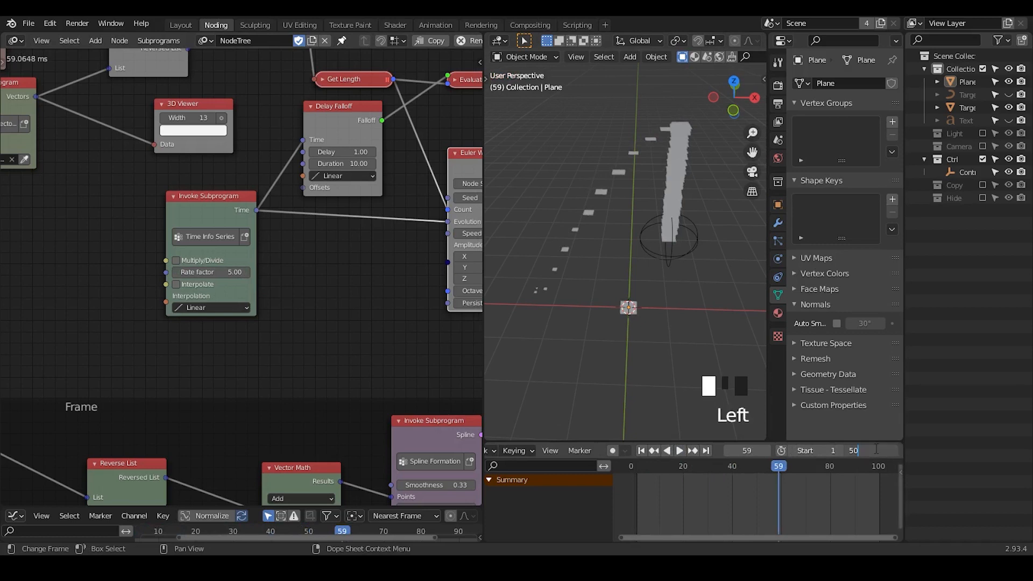
pyautogui.write('0')
pyautogui.press('Return')
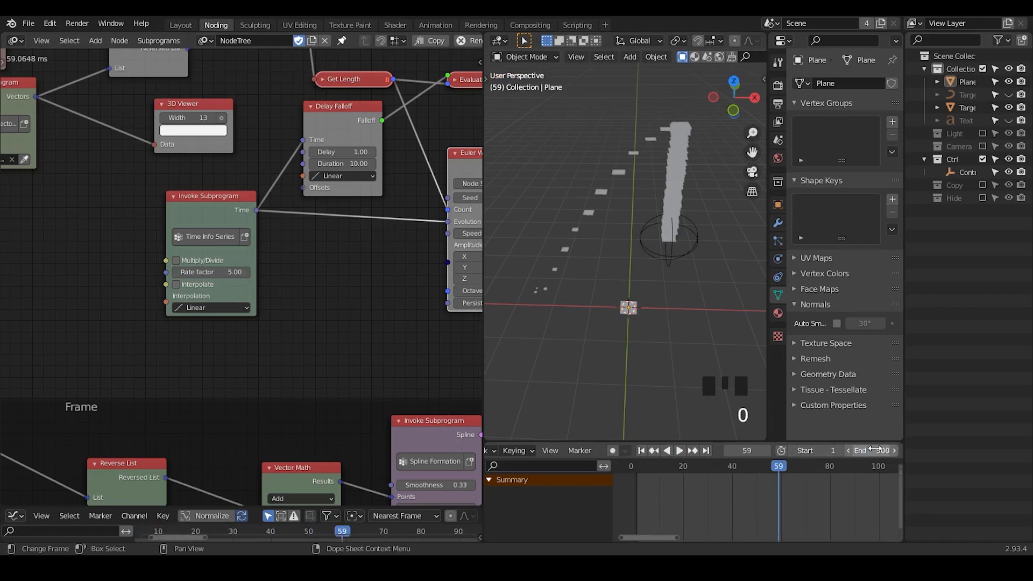
# - Return to the first frame, replay the animation over the longer frame range, and stop the playback
pyautogui.click(643, 451)
pyautogui.moveTo(406, 252); pyautogui.dragTo(214, 238, button='middle')
pyautogui.moveTo(422, 211); pyautogui.dragTo(364, 233, button='middle')
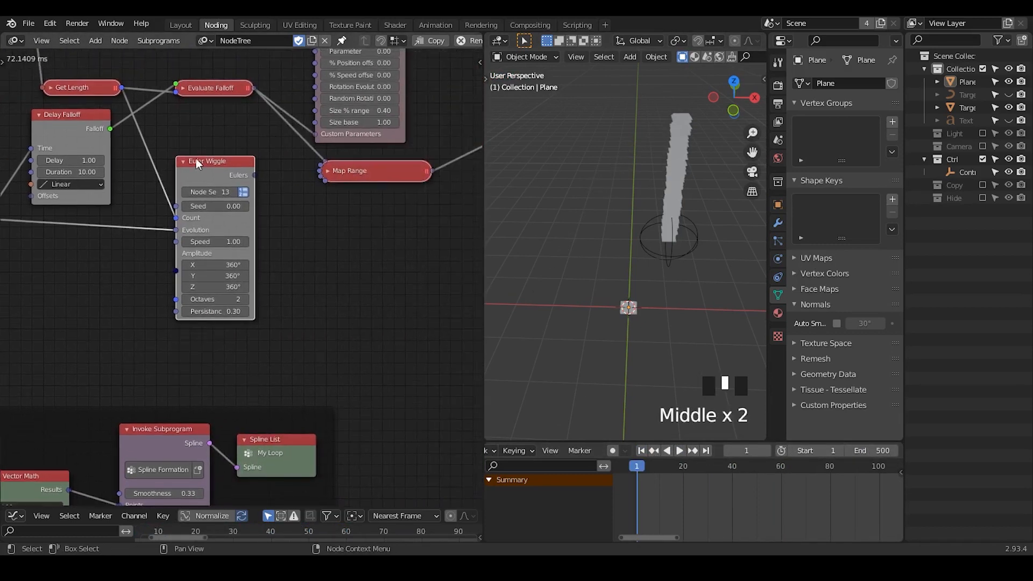
pyautogui.moveTo(198, 164); pyautogui.dragTo(366, 159, button='middle')
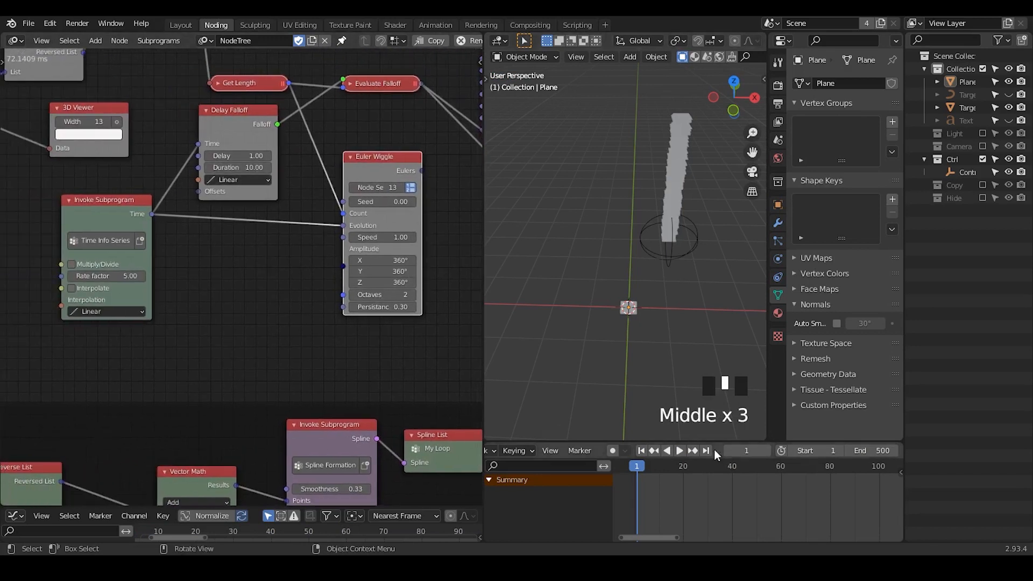
pyautogui.click(679, 450)
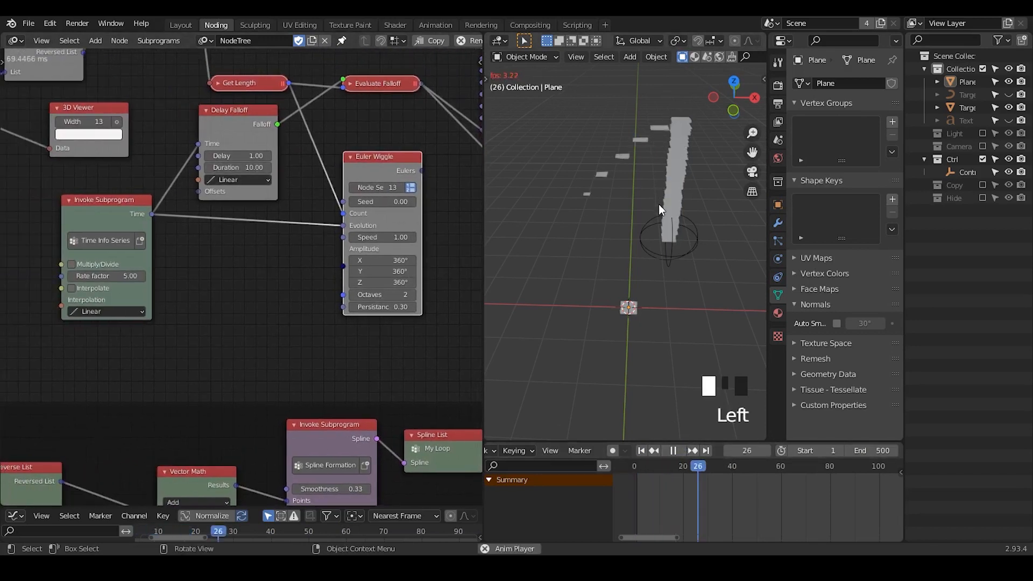
pyautogui.click(682, 451)
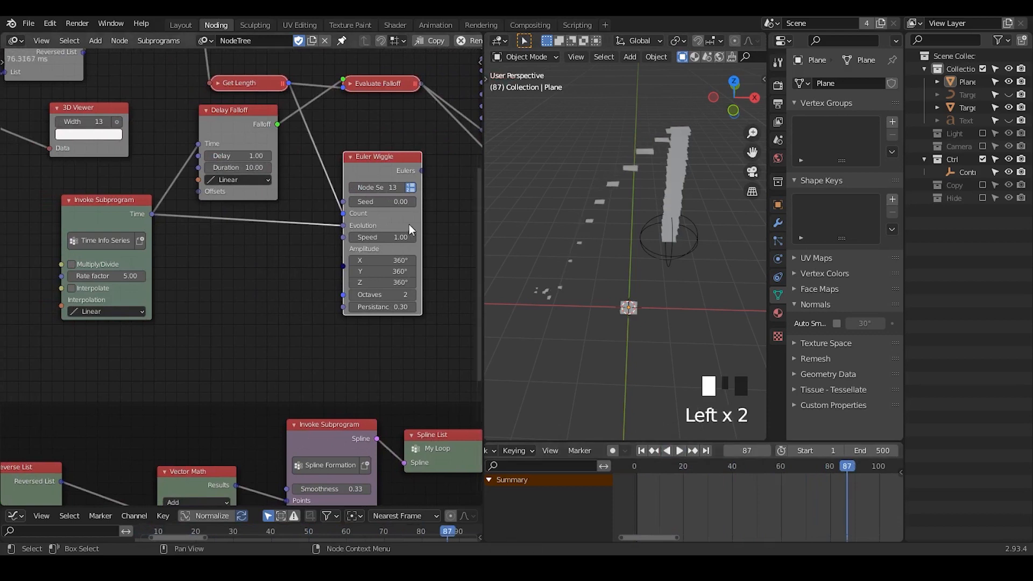
# - Connect Euler Wiggle's Eulers output to Compose Matrix's Rotations input
pyautogui.moveTo(410, 229); pyautogui.dragTo(159, 277, button='middle')
pyautogui.moveTo(212, 225); pyautogui.dragTo(120, 259, button='middle')
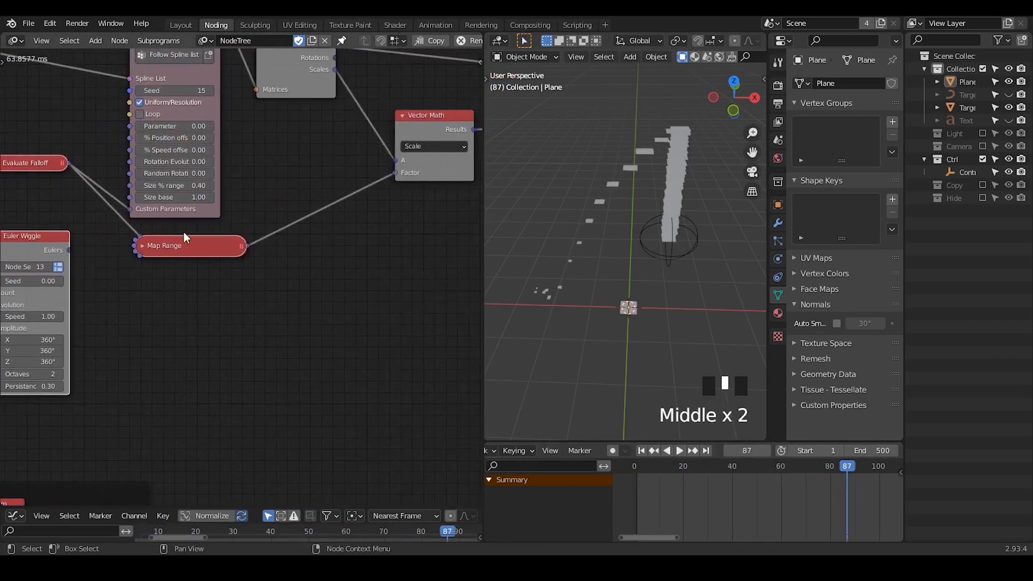
pyautogui.keyDown('ctrl'); pyautogui.moveTo(184, 237); pyautogui.dragTo(105, 261, button='middle'); pyautogui.keyUp('ctrl')
pyautogui.moveTo(171, 256); pyautogui.dragTo(136, 262, button='middle')
pyautogui.moveTo(47, 270); pyautogui.dragTo(453, 135)
# - Mark both ends of the plane instances' path with crossed annotation strokes in the 3D view, and erase the strokes
pyautogui.moveTo(648, 164)
pyautogui.mouseDown(button='middle')
pyautogui.moveTo(649, 204)
pyautogui.moveTo(654, 189)
pyautogui.moveTo(673, 218)
pyautogui.moveTo(656, 224)
pyautogui.moveTo(653, 175)
pyautogui.mouseUp(button='middle')
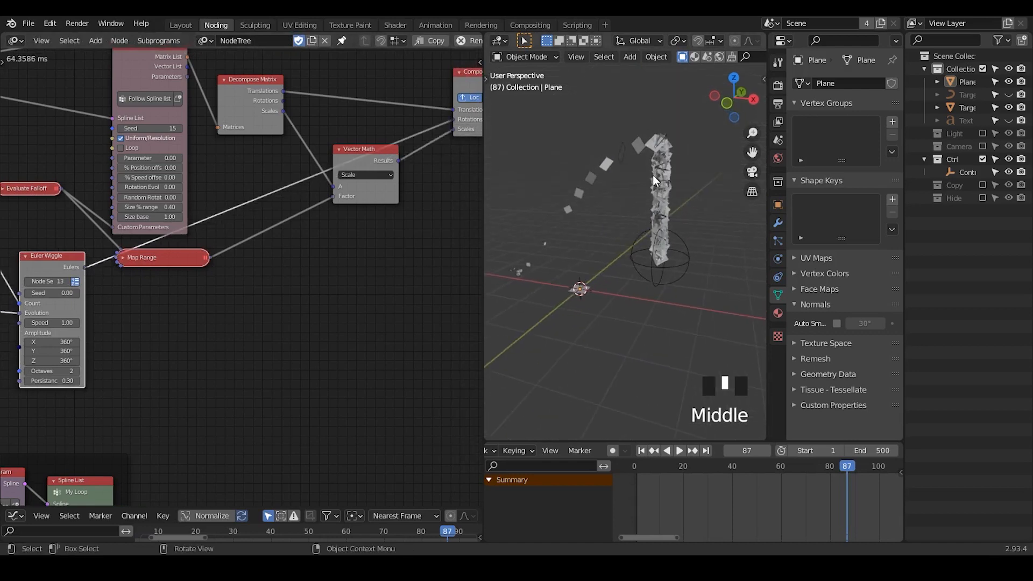
pyautogui.click(685, 177)
pyautogui.moveTo(681, 181); pyautogui.dragTo(688, 194)
pyautogui.moveTo(675, 135); pyautogui.dragTo(632, 194)
pyautogui.moveTo(507, 238); pyautogui.dragTo(550, 300)
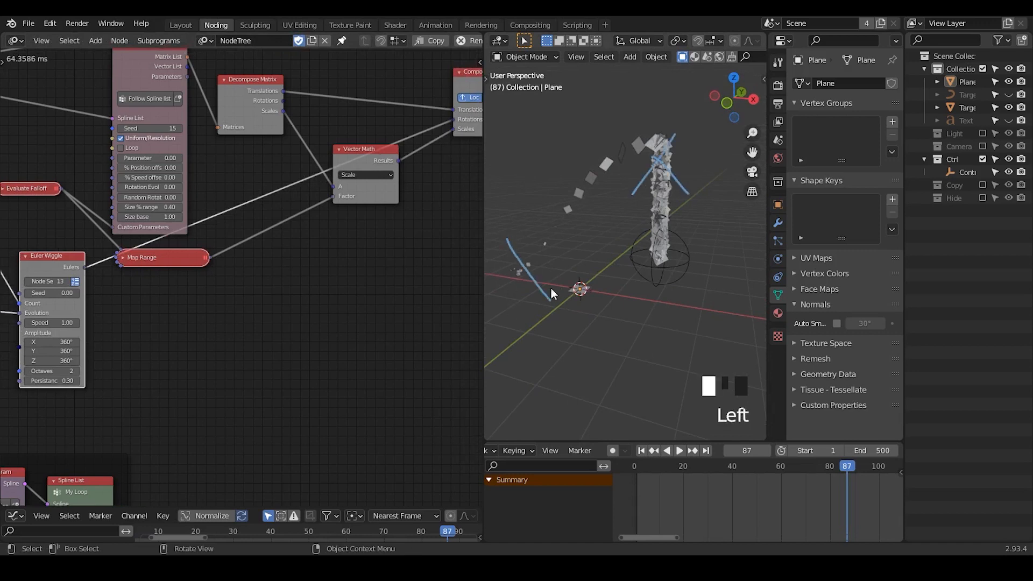
pyautogui.moveTo(537, 228); pyautogui.dragTo(484, 306)
pyautogui.keyDown('shift'); pyautogui.moveTo(633, 277); pyautogui.dragTo(631, 258, button='middle'); pyautogui.keyUp('shift')
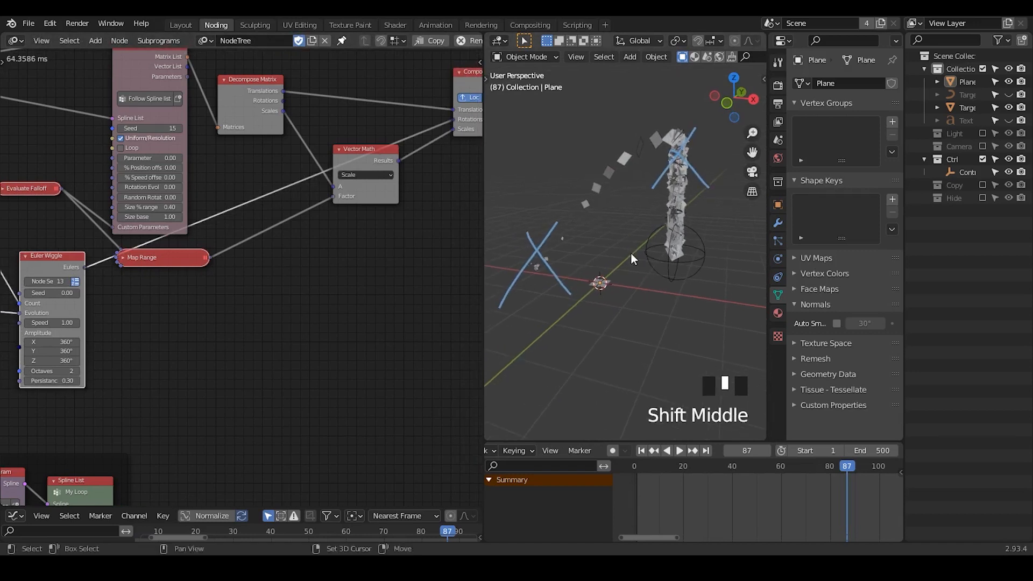
pyautogui.moveTo(578, 220)
pyautogui.mouseDown(button='right')
pyautogui.moveTo(559, 269)
pyautogui.moveTo(619, 207)
pyautogui.mouseUp(button='right')
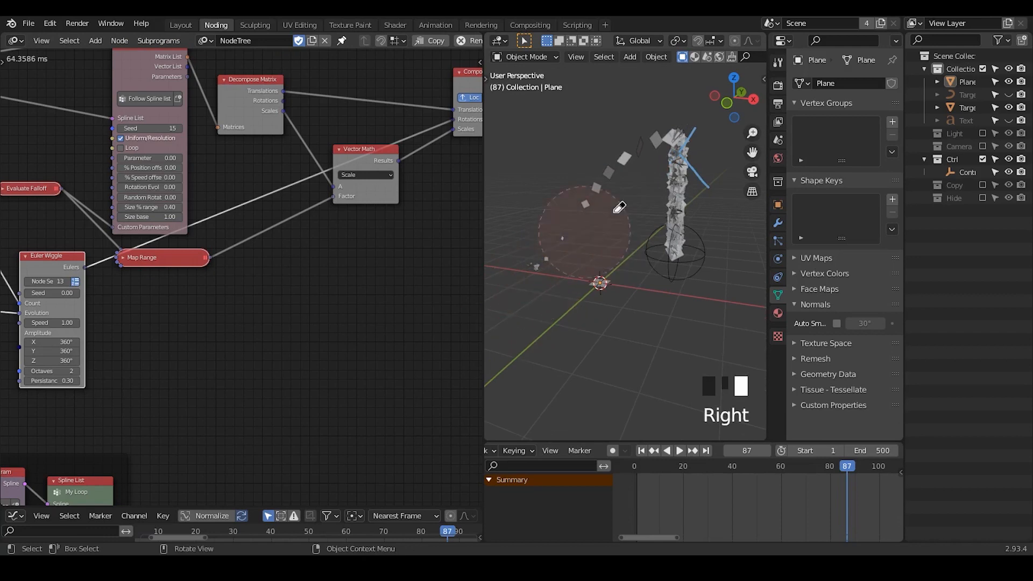
pyautogui.moveTo(120, 316); pyautogui.dragTo(164, 329, button='middle')
pyautogui.hotkey('ctrl', 'a')
pyautogui.write('map')
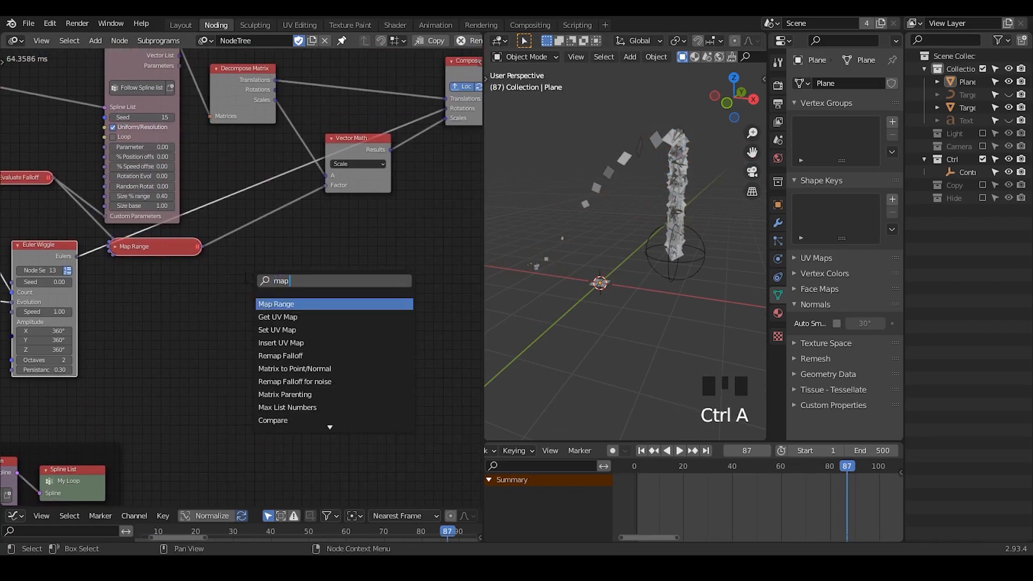
pyautogui.press('Escape')
# - Collapse the Follow Spline list node and move Map Range level with Evaluate Falloff to make room
pyautogui.moveTo(162, 250)
pyautogui.mouseDown()
pyautogui.moveTo(168, 241)
pyautogui.moveTo(155, 241)
pyautogui.mouseUp()
pyautogui.moveTo(161, 140); pyautogui.dragTo(200, 169, button='middle')
pyautogui.click(152, 66)
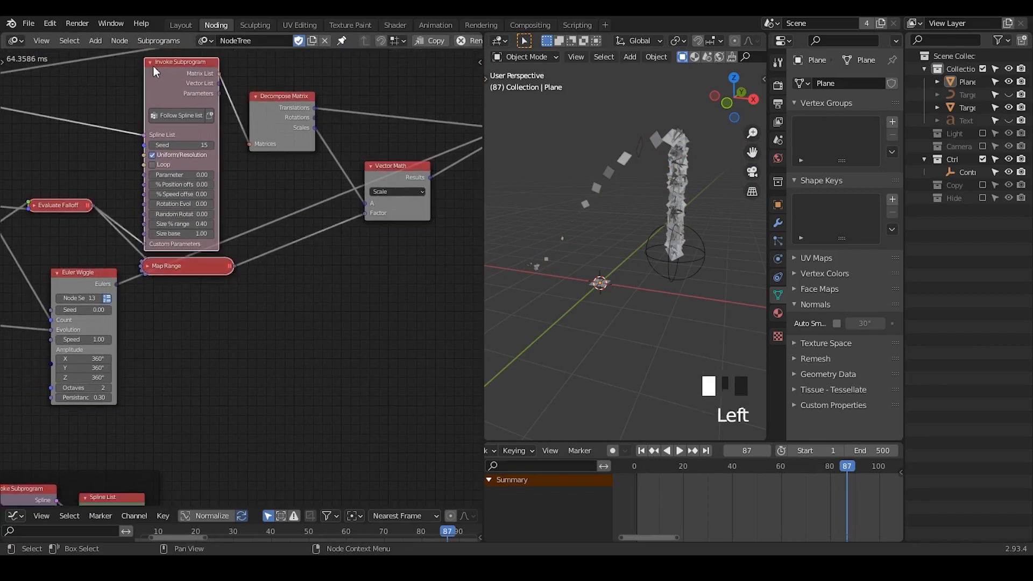
pyautogui.click(152, 64)
pyautogui.moveTo(184, 68); pyautogui.dragTo(189, 153)
pyautogui.moveTo(185, 269); pyautogui.dragTo(185, 210)
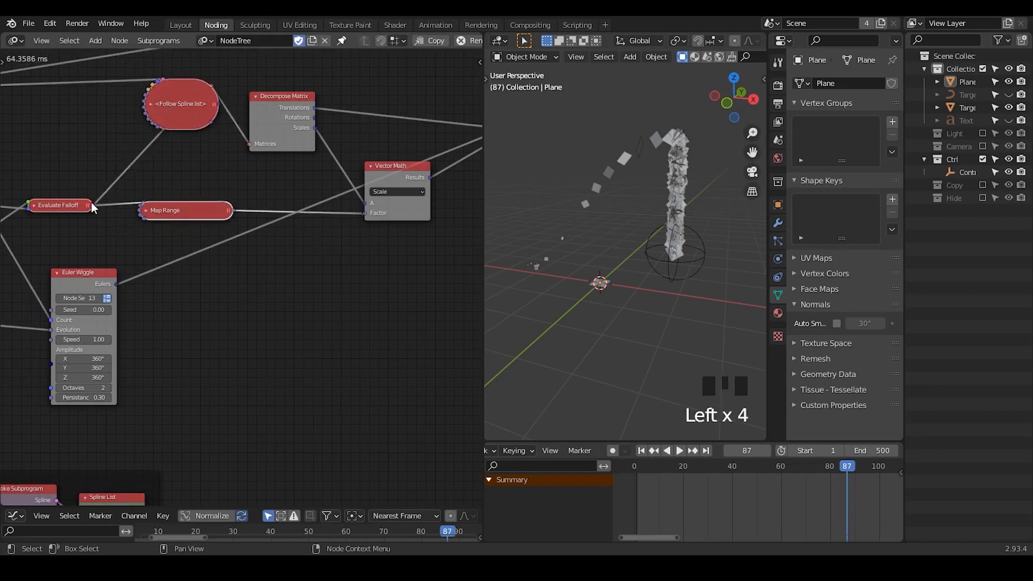
# - Add an Evaluate Interpolation node below Map Range and feed Evaluate Falloff's strengths into its Positions input
pyautogui.moveTo(229, 260); pyautogui.dragTo(211, 245, button='middle')
pyautogui.hotkey('ctrl', 'a')
pyautogui.write('e')
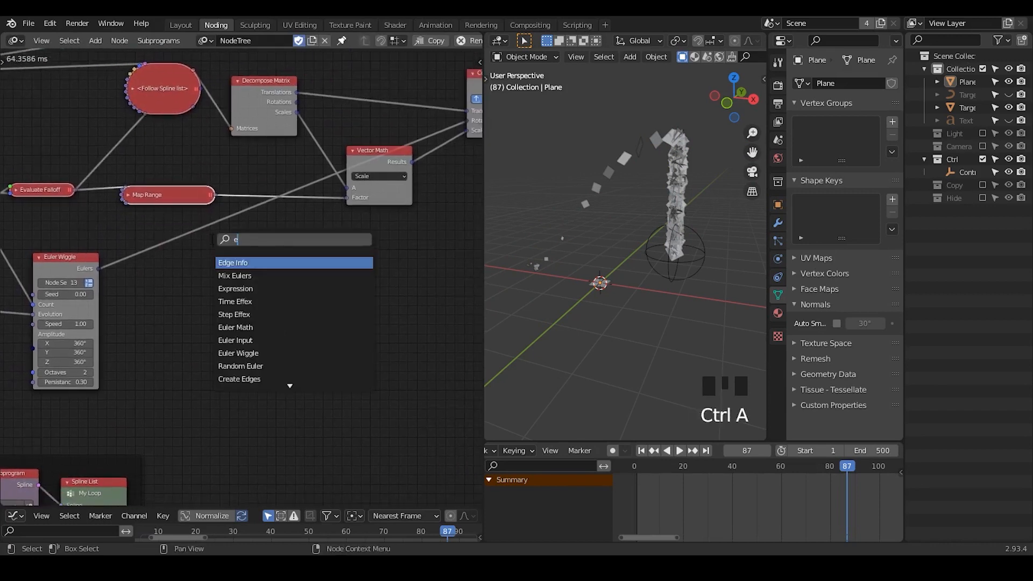
pyautogui.write('valuate inter')
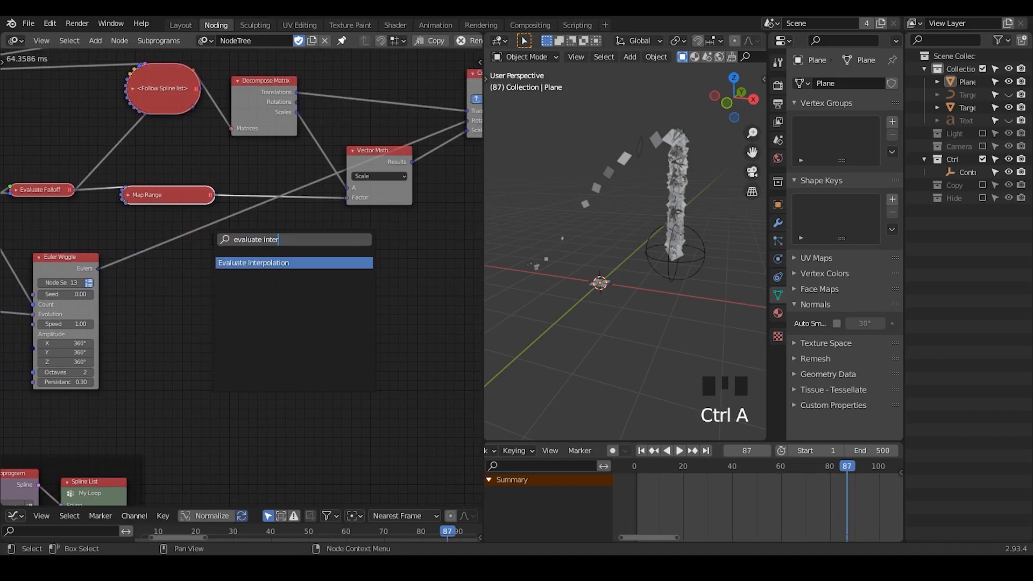
pyautogui.press('Return')
pyautogui.click(211, 239)
pyautogui.moveTo(76, 191); pyautogui.dragTo(214, 269)
pyautogui.moveTo(213, 269); pyautogui.dragTo(220, 272, button='middle')
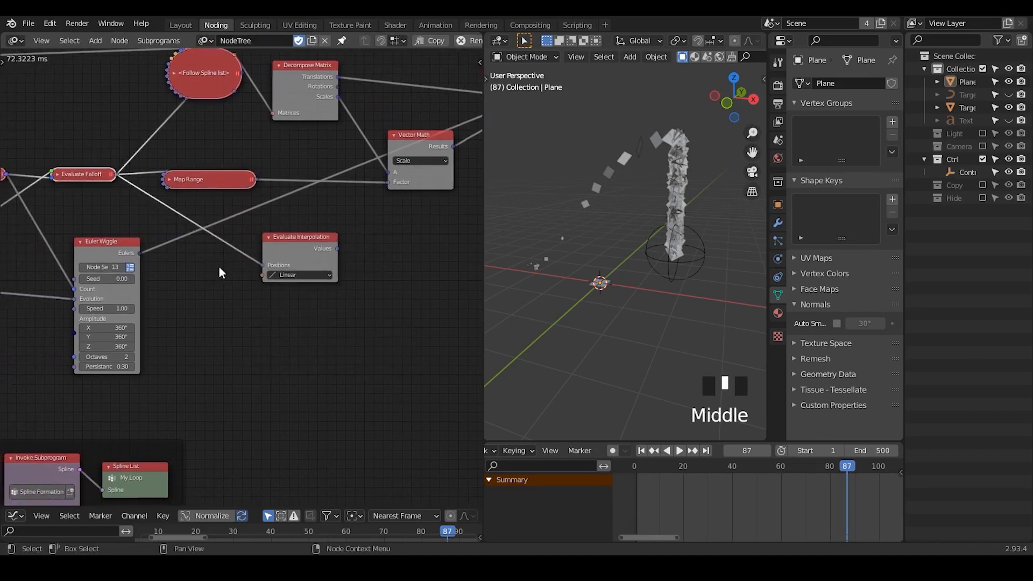
# - Expand the Evaluate Falloff node, and draw and erase a freehand annotation beside it
pyautogui.click(61, 175)
pyautogui.moveTo(132, 223); pyautogui.dragTo(203, 228)
pyautogui.moveTo(215, 226); pyautogui.dragTo(155, 269, button='right')
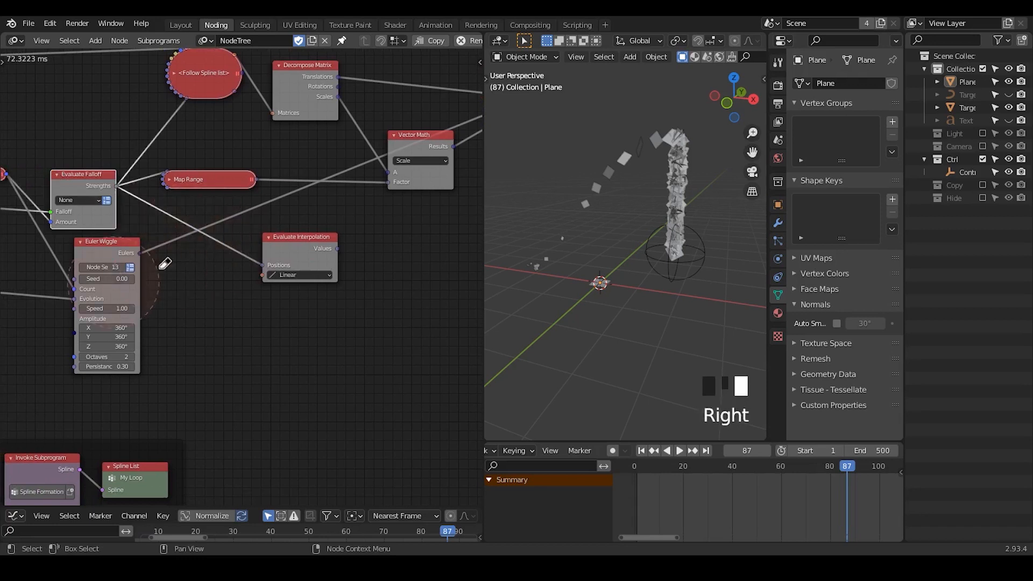
# - Add a Mirror Interpolation node and connect it to Evaluate Interpolation's Interpolation input
pyautogui.hotkey('ctrl', 'a')
pyautogui.write('mirror')
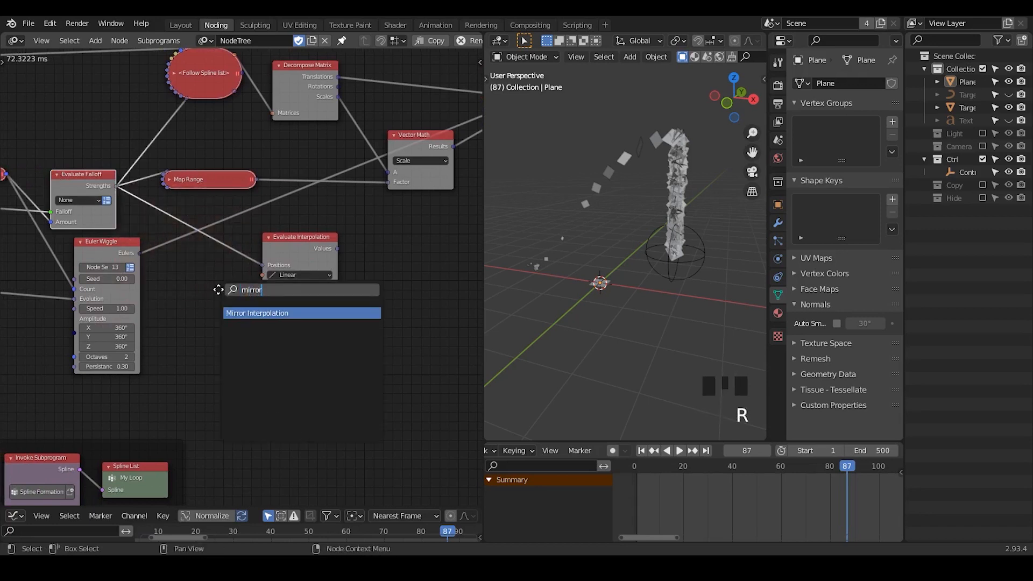
pyautogui.press('Return')
pyautogui.moveTo(212, 321); pyautogui.dragTo(219, 344)
pyautogui.moveTo(240, 298); pyautogui.dragTo(262, 282)
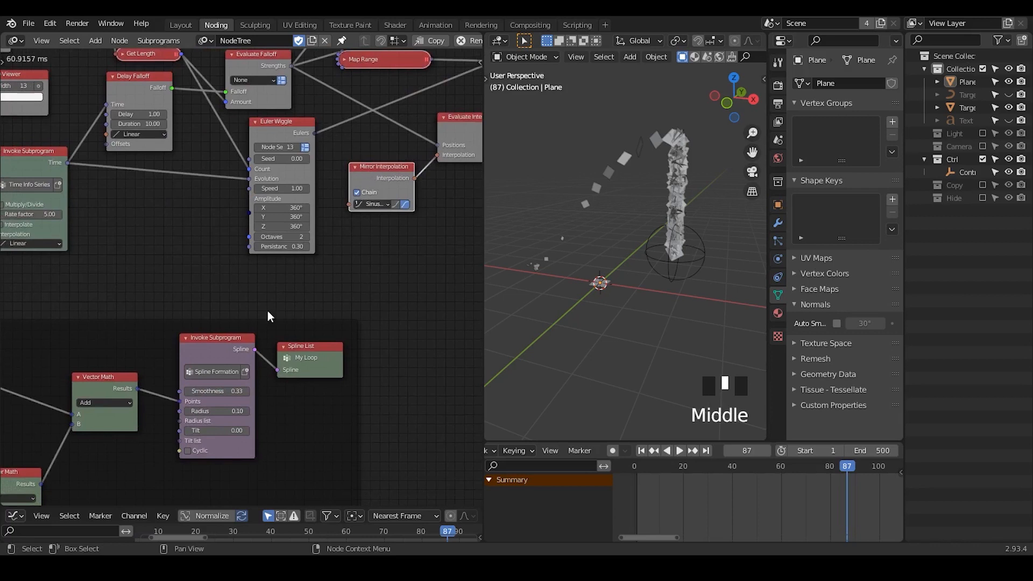
# - Add an Euler Math node below Vector Math and set its operation to Scale
pyautogui.moveTo(269, 316); pyautogui.dragTo(351, 283, button='middle')
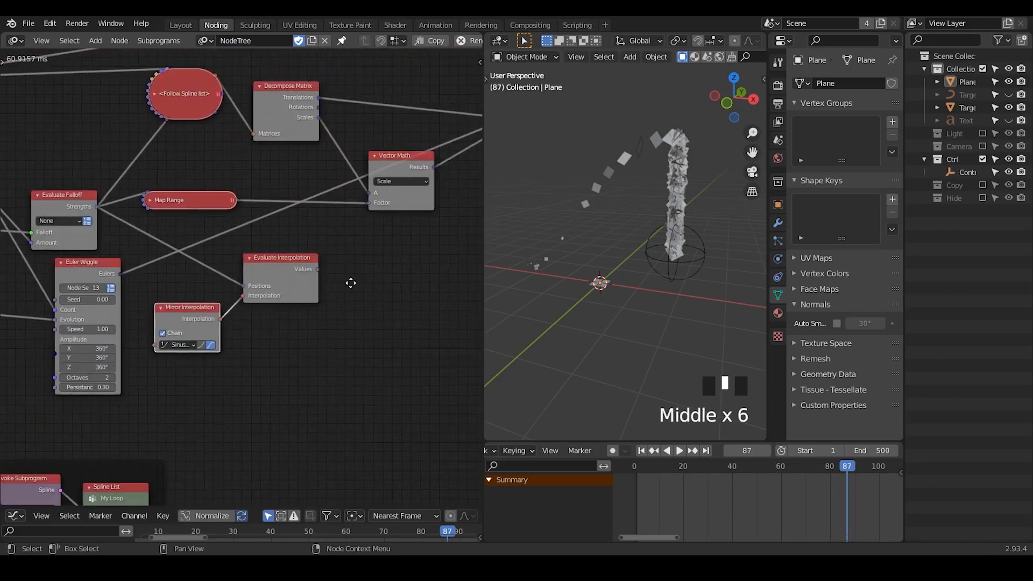
pyautogui.hotkey('ctrl', 'a')
pyautogui.write('euler math')
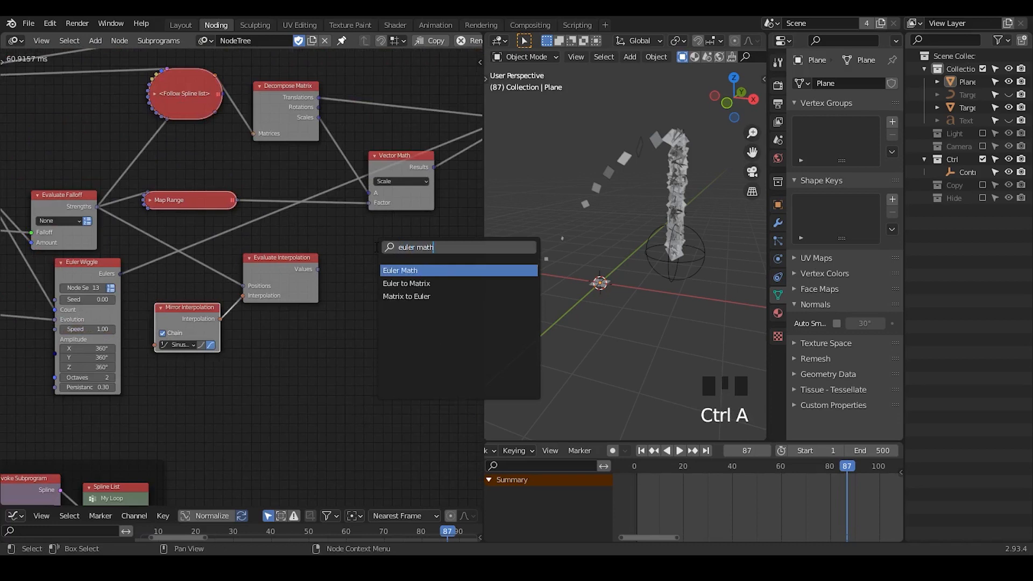
pyautogui.press('Return')
pyautogui.click(404, 256)
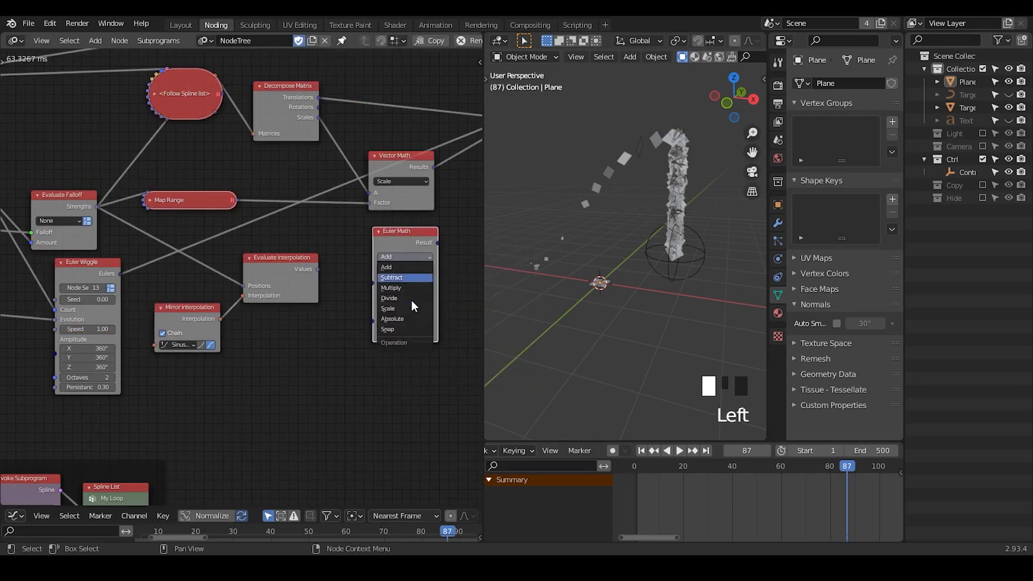
pyautogui.click(406, 311)
# - Route Euler Wiggle through Euler Math, scaled by Evaluate Interpolation's values, into Compose Matrix's Rotations input, and tidy the nodes
pyautogui.moveTo(385, 344); pyautogui.dragTo(305, 257, button='middle')
pyautogui.moveTo(293, 254); pyautogui.dragTo(357, 300)
pyautogui.moveTo(249, 240); pyautogui.dragTo(251, 277)
pyautogui.moveTo(137, 299); pyautogui.dragTo(130, 335)
pyautogui.moveTo(59, 258); pyautogui.dragTo(358, 264)
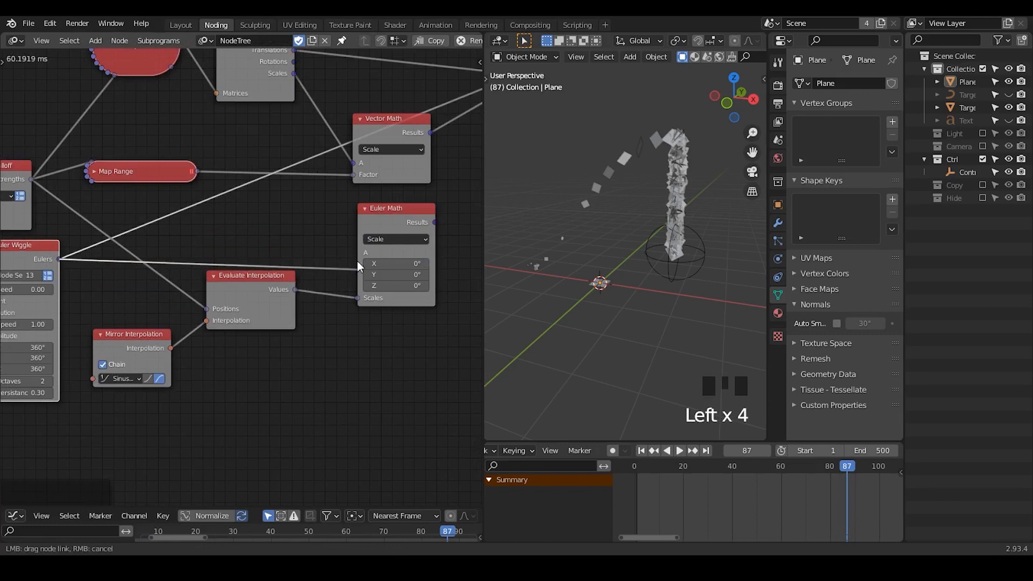
pyautogui.moveTo(398, 214); pyautogui.dragTo(361, 209)
pyautogui.moveTo(347, 217); pyautogui.dragTo(198, 315, button='middle')
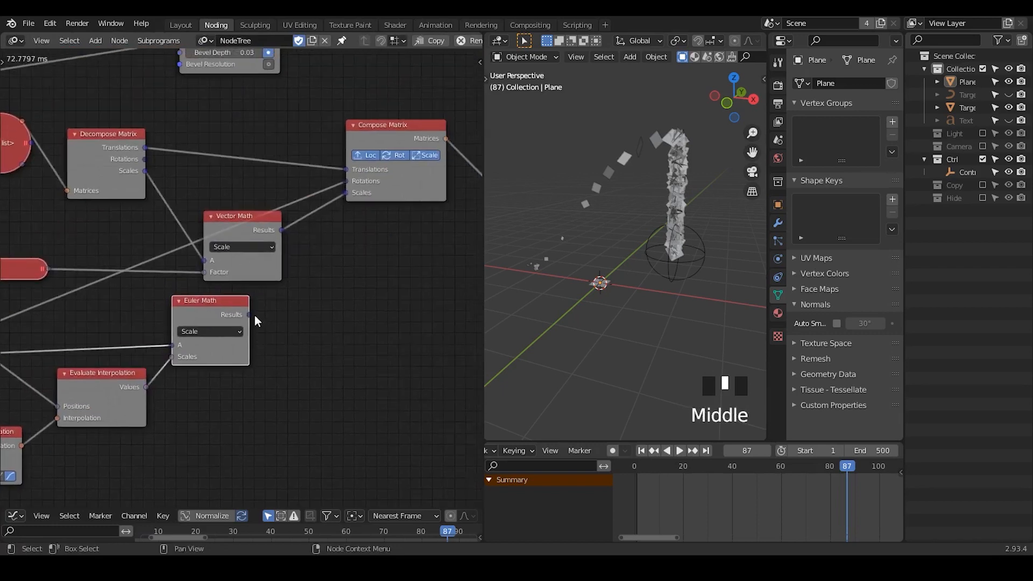
pyautogui.moveTo(250, 315); pyautogui.dragTo(347, 182)
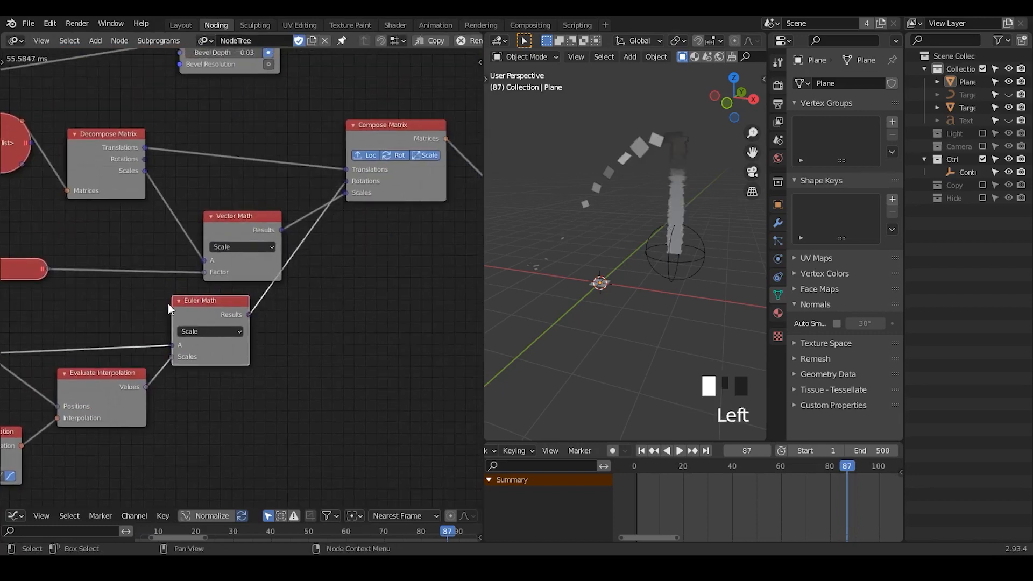
# - Inspect the plane rotations in the 3D view, marking both ends of the path with annotation strokes and erasing them
pyautogui.moveTo(167, 303); pyautogui.dragTo(323, 250, button='middle')
pyautogui.keyDown('shift'); pyautogui.moveTo(599, 263); pyautogui.dragTo(682, 157, button='middle'); pyautogui.keyUp('shift')
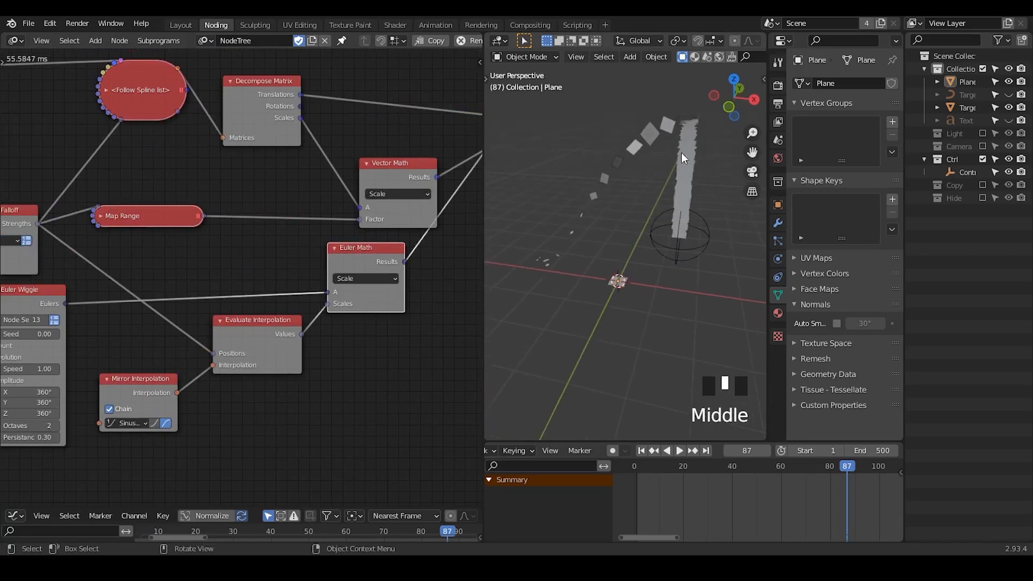
pyautogui.moveTo(683, 124); pyautogui.dragTo(706, 153)
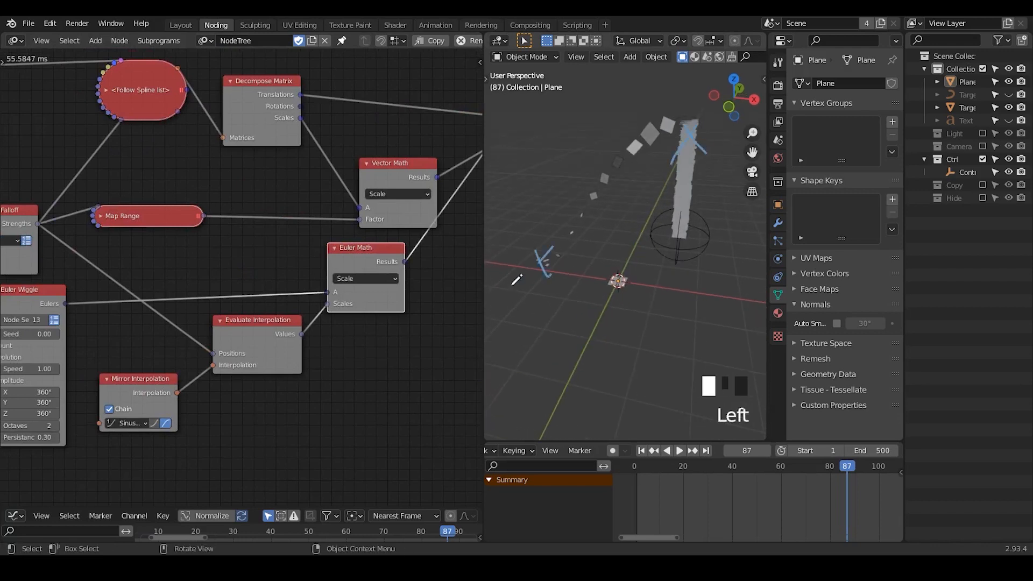
pyautogui.moveTo(512, 284); pyautogui.dragTo(552, 249)
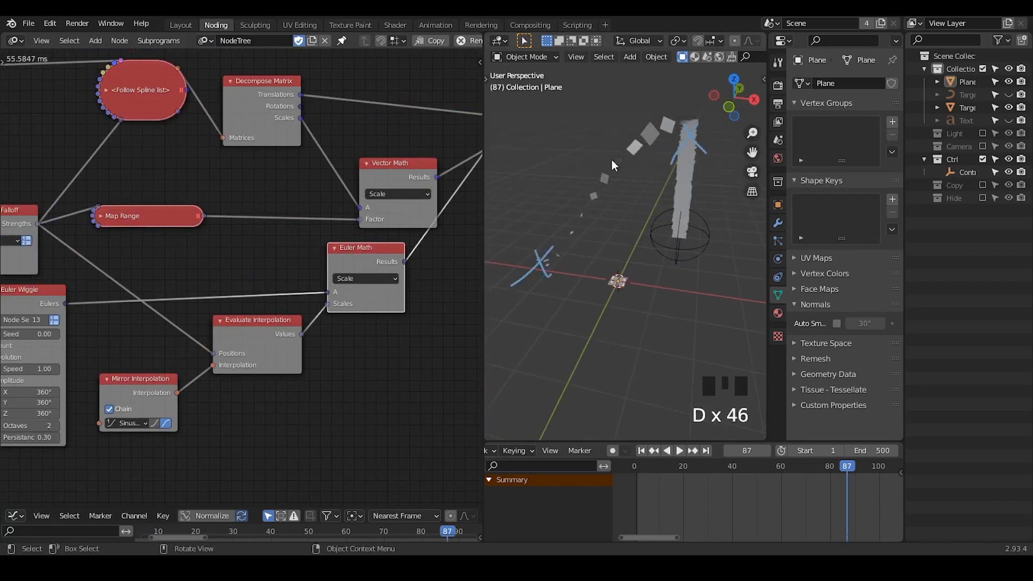
pyautogui.moveTo(582, 238); pyautogui.dragTo(503, 291, button='right')
pyautogui.moveTo(700, 142); pyautogui.dragTo(686, 156, button='right')
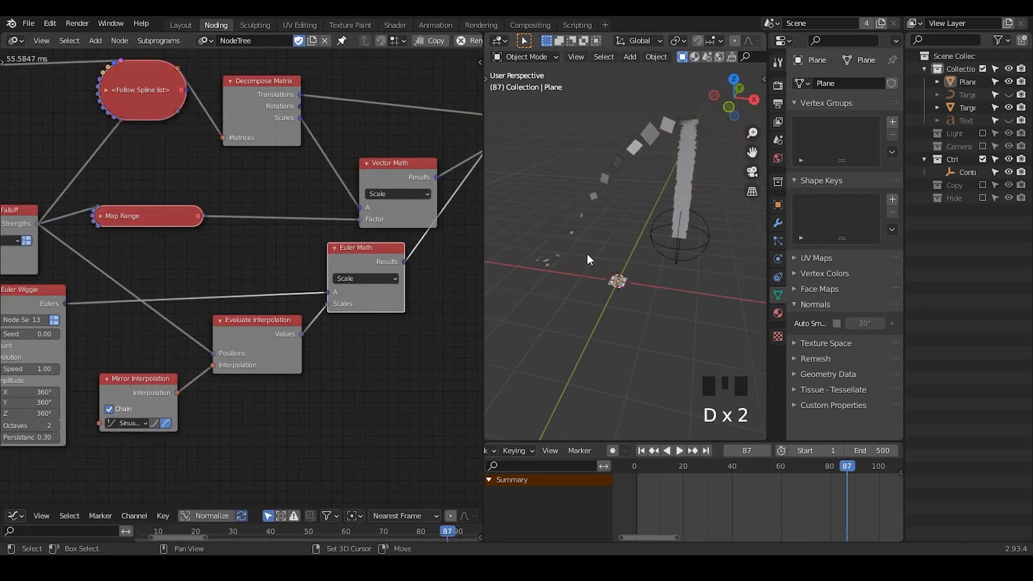
pyautogui.moveTo(571, 272)
pyautogui.keyDown('shift'); pyautogui.mouseDown(button='middle')
pyautogui.moveTo(613, 252)
pyautogui.moveTo(647, 261)
pyautogui.mouseUp(button='middle'); pyautogui.keyUp('shift')
# - Set Euler Wiggle's X, Y and Z amplitudes to 720° and replay the animation from frame 1
pyautogui.moveTo(53, 334); pyautogui.dragTo(300, 235, button='middle')
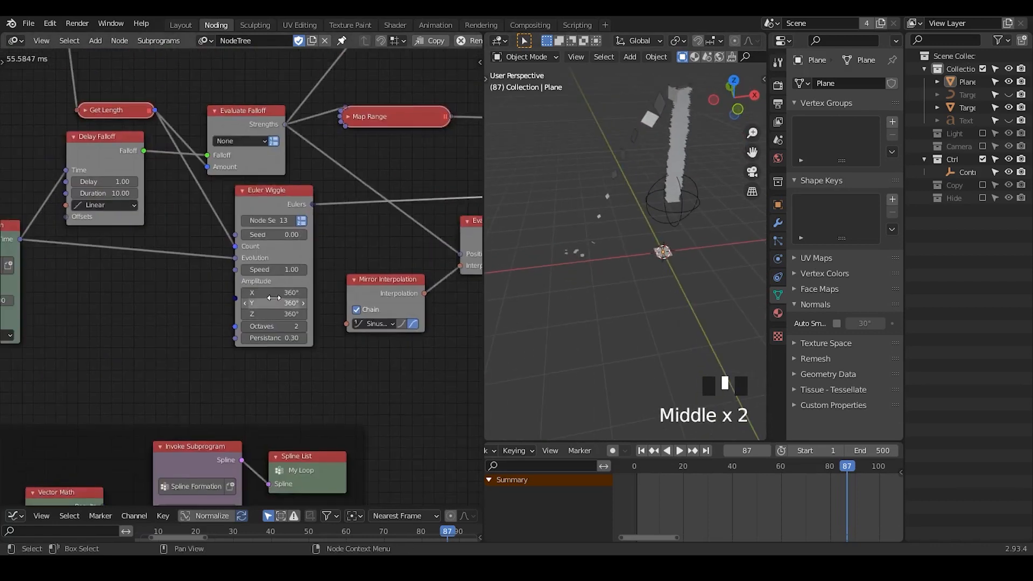
pyautogui.click(275, 293)
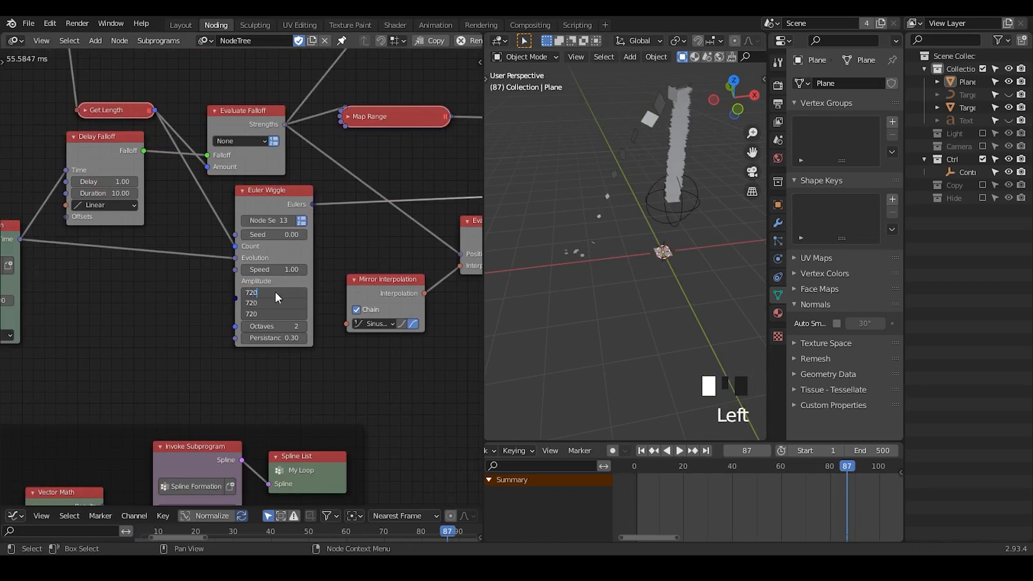
pyautogui.press('Return')
pyautogui.click(645, 450)
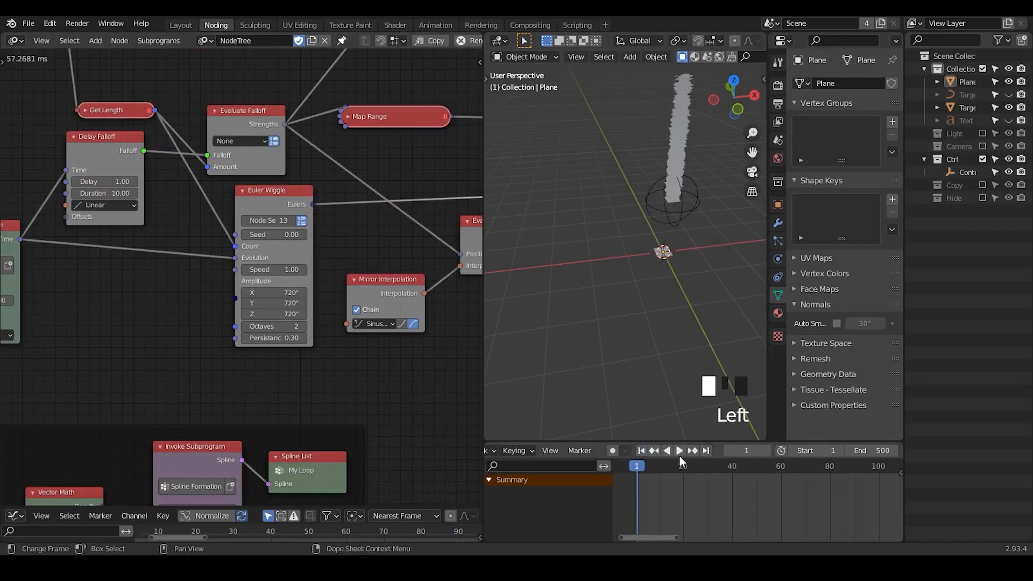
pyautogui.click(680, 452)
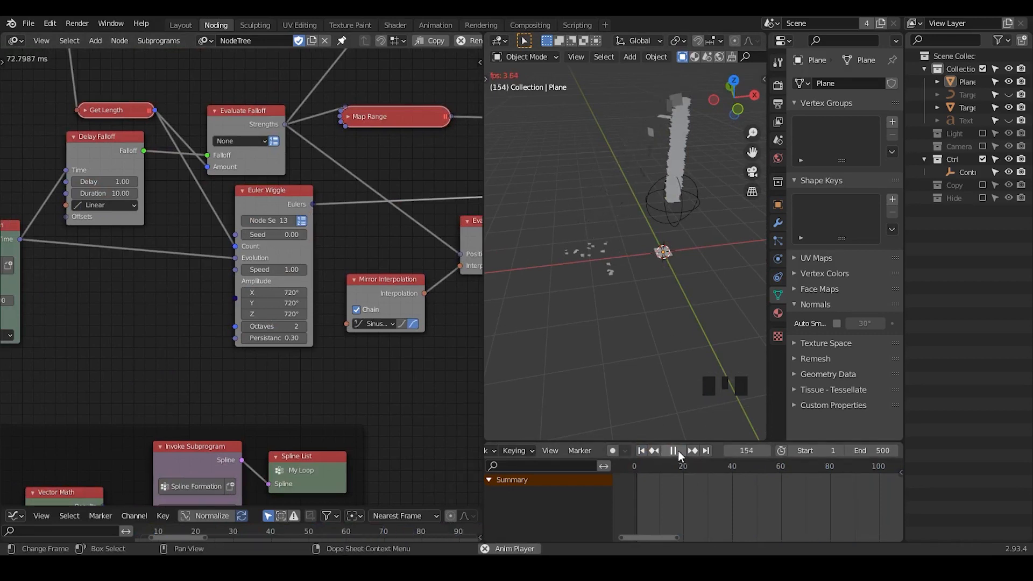
pyautogui.click(678, 451)
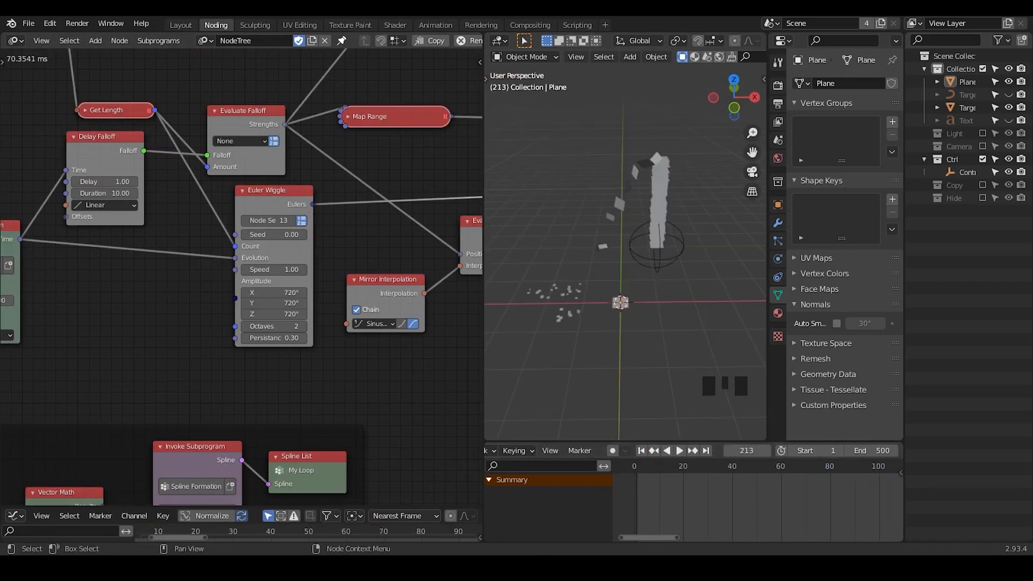
# - Look over the node tree and inspect the stacked planes, marking the column's side edges with annotation strokes and erasing them
pyautogui.moveTo(449, 238); pyautogui.dragTo(423, 209, button='middle')
pyautogui.moveTo(74, 217); pyautogui.dragTo(378, 259, button='middle')
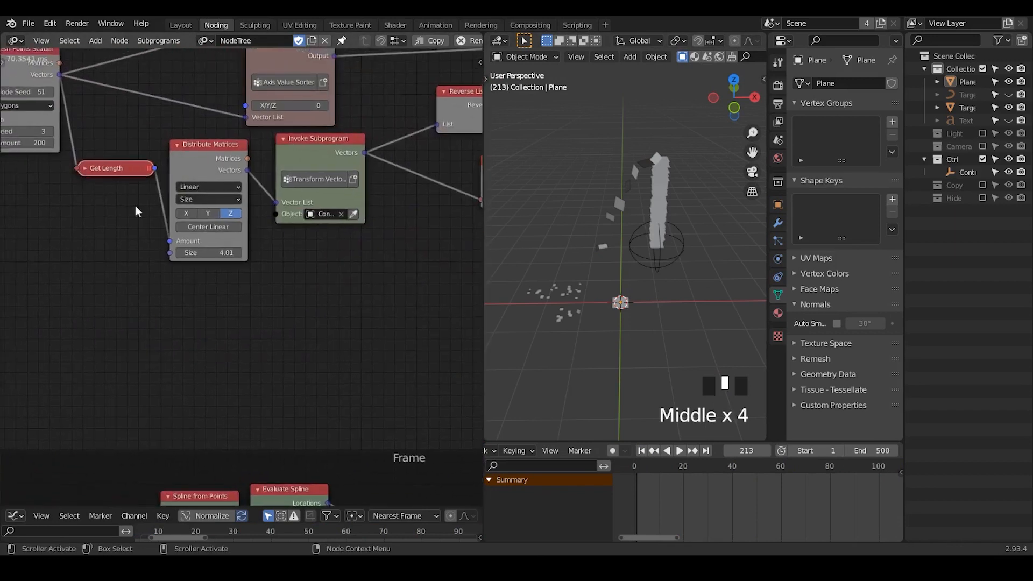
pyautogui.moveTo(117, 206); pyautogui.dragTo(236, 317, button='middle')
pyautogui.moveTo(159, 267)
pyautogui.mouseDown(button='middle')
pyautogui.moveTo(191, 256)
pyautogui.moveTo(158, 254)
pyautogui.mouseUp(button='middle')
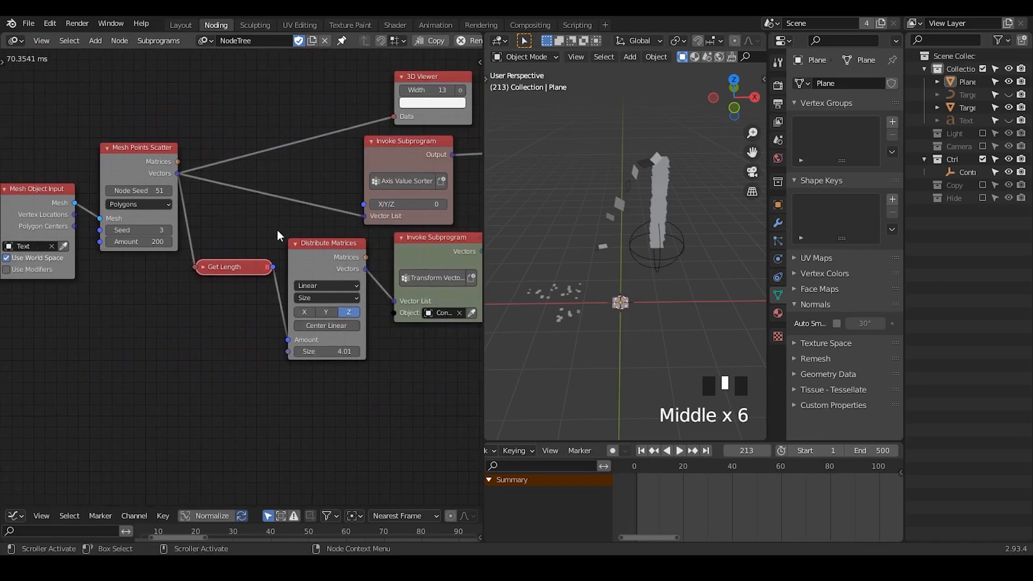
pyautogui.moveTo(277, 232); pyautogui.dragTo(75, 212, button='middle')
pyautogui.moveTo(319, 219); pyautogui.dragTo(80, 220, button='middle')
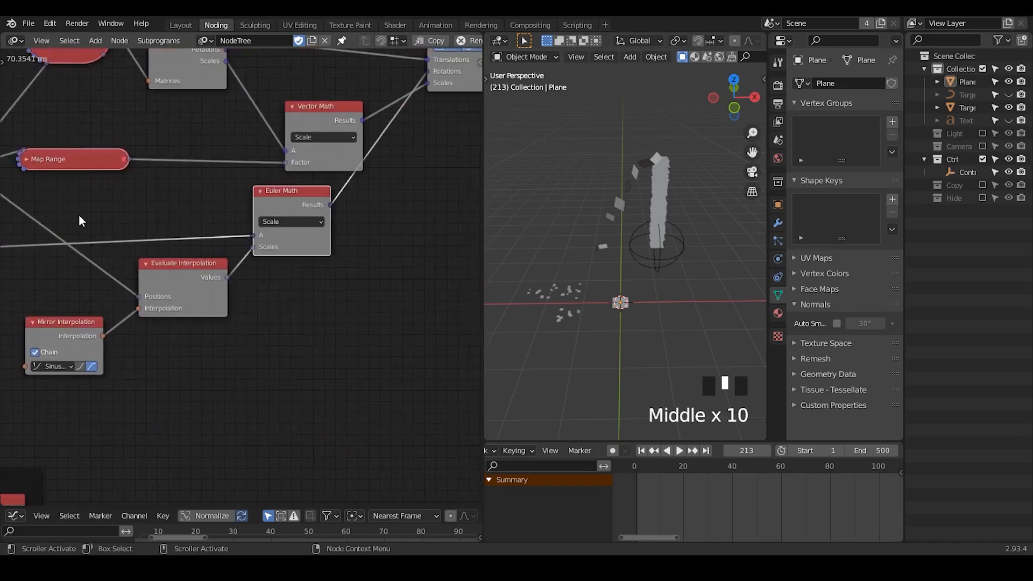
pyautogui.moveTo(609, 237)
pyautogui.mouseDown(button='middle')
pyautogui.moveTo(602, 301)
pyautogui.moveTo(669, 235)
pyautogui.moveTo(608, 336)
pyautogui.moveTo(605, 262)
pyautogui.moveTo(620, 276)
pyautogui.moveTo(696, 202)
pyautogui.moveTo(680, 183)
pyautogui.moveTo(689, 163)
pyautogui.mouseUp(button='middle')
pyautogui.moveTo(630, 97); pyautogui.dragTo(633, 273)
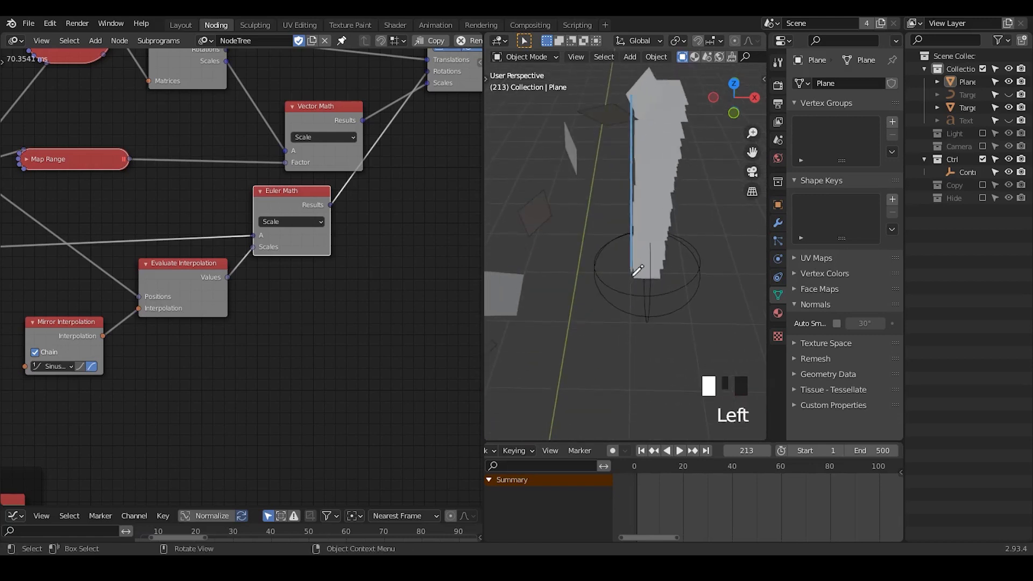
pyautogui.moveTo(691, 92); pyautogui.dragTo(690, 301)
pyautogui.moveTo(650, 137)
pyautogui.mouseDown(button='right')
pyautogui.moveTo(660, 111)
pyautogui.moveTo(708, 228)
pyautogui.mouseUp(button='right')
pyautogui.moveTo(676, 304); pyautogui.dragTo(671, 260, button='middle')
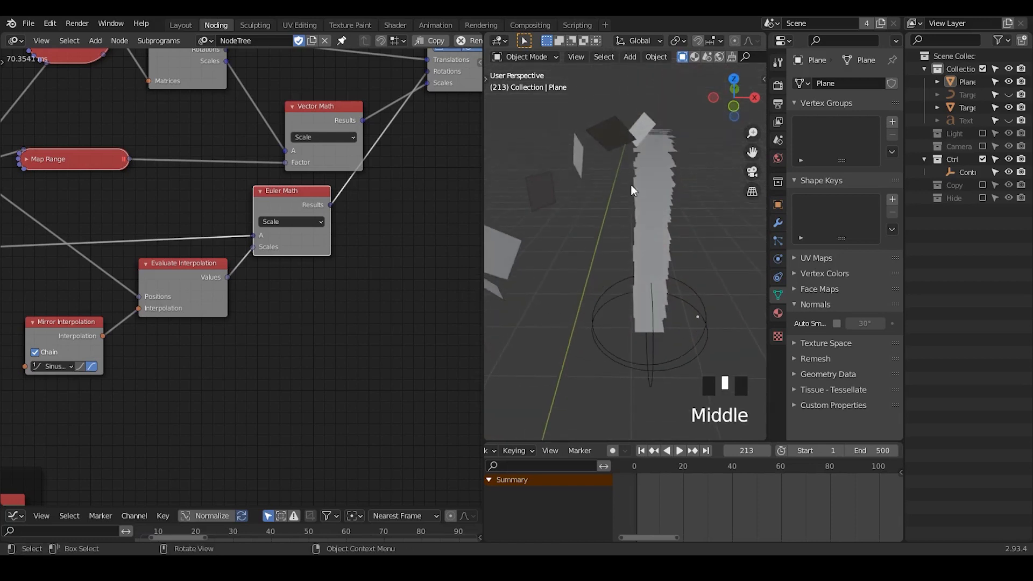
# - Expand the Follow Spline list node and set its Size % range to 0
pyautogui.moveTo(15, 152); pyautogui.dragTo(123, 249, button='middle')
pyautogui.moveTo(136, 124); pyautogui.dragTo(248, 123, button='middle')
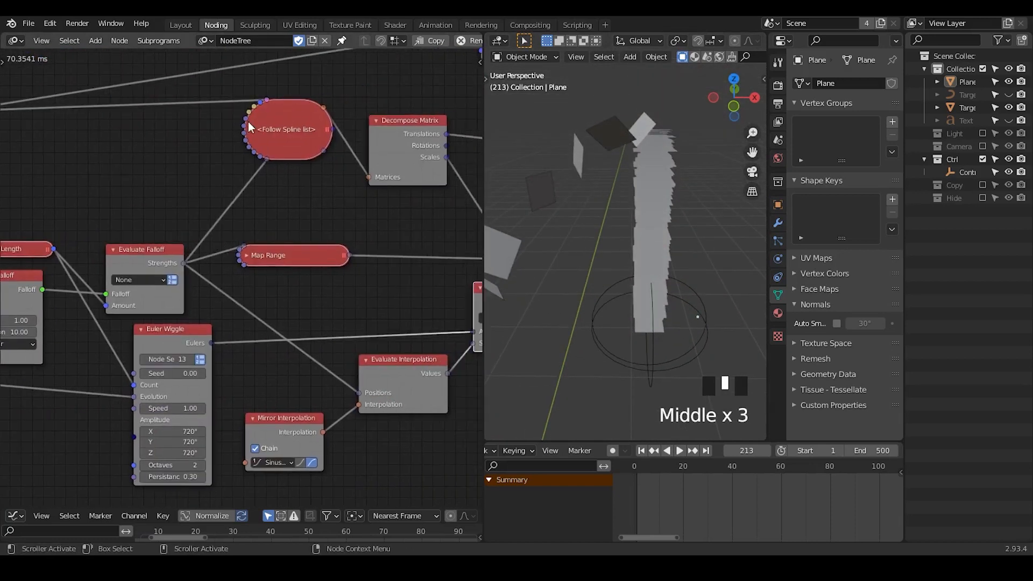
pyautogui.click(249, 126)
pyautogui.doubleClick(303, 324)
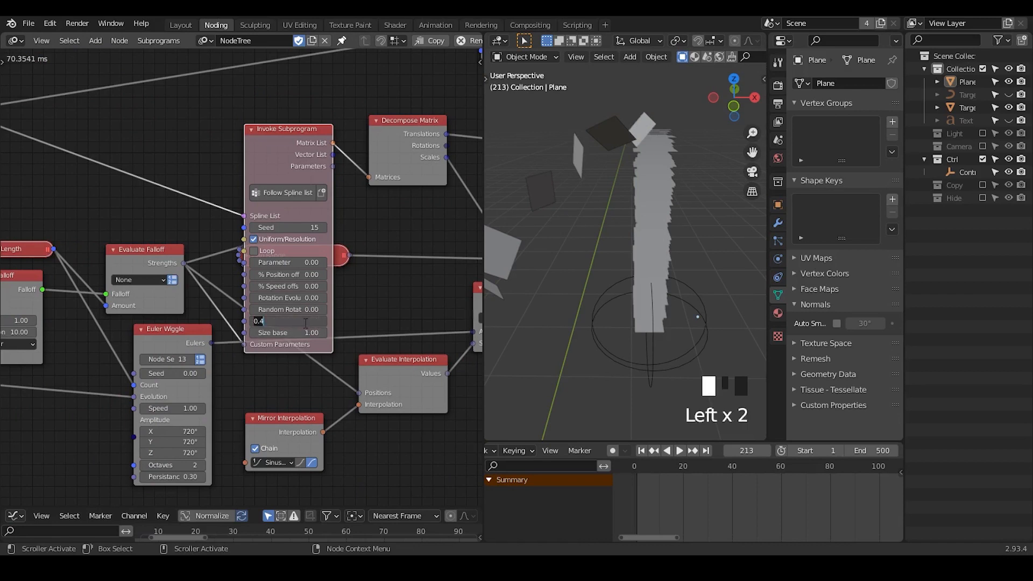
pyautogui.write('0')
pyautogui.press('Return')
# - Check the width of the plane column by drawing annotation strokes along its two sides, and erase them
pyautogui.keyDown('shift'); pyautogui.moveTo(669, 181); pyautogui.dragTo(627, 133, button='middle'); pyautogui.keyUp('shift')
pyautogui.press('d')
pyautogui.moveTo(616, 129); pyautogui.dragTo(612, 318)
pyautogui.moveTo(662, 128); pyautogui.dragTo(660, 348)
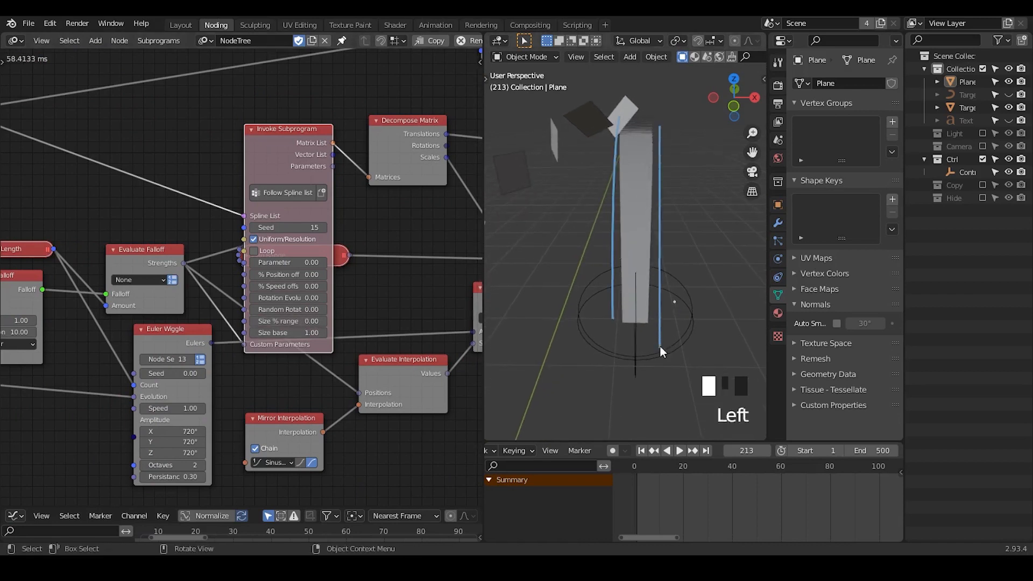
pyautogui.moveTo(650, 146)
pyautogui.mouseDown(button='right')
pyautogui.moveTo(588, 299)
pyautogui.moveTo(679, 285)
pyautogui.moveTo(680, 325)
pyautogui.mouseUp(button='right')
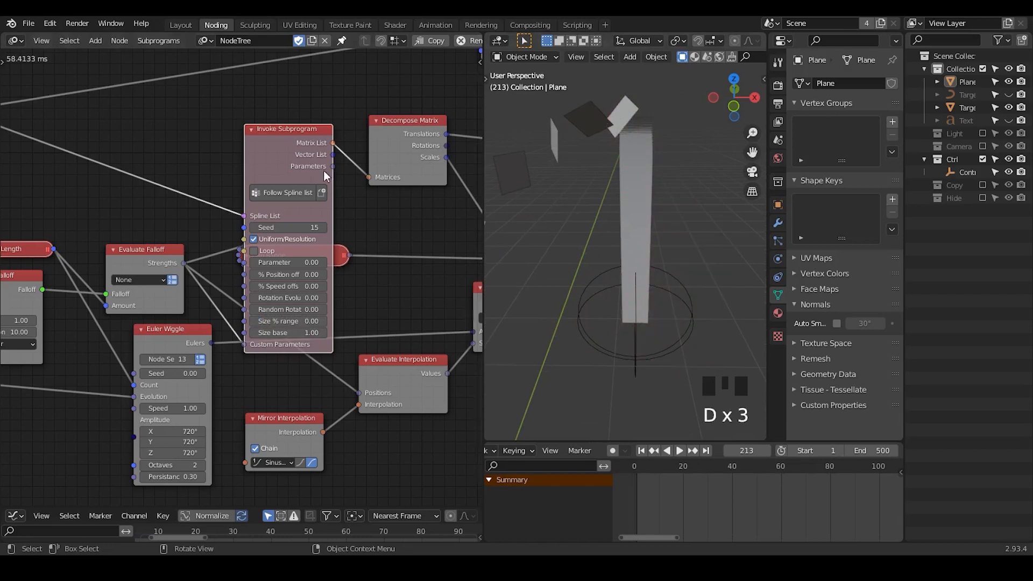
# - Collapse the Follow Spline list and Vector Math nodes and move Euler Math farther from Evaluate Interpolation
pyautogui.click(251, 129)
pyautogui.moveTo(274, 150); pyautogui.dragTo(52, 150, button='middle')
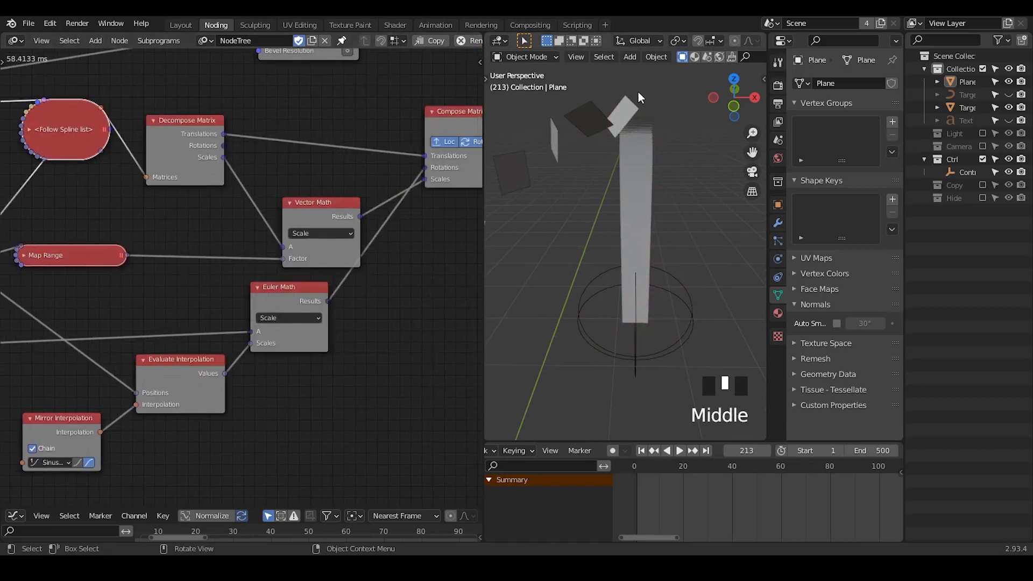
pyautogui.click(289, 203)
pyautogui.moveTo(274, 272); pyautogui.dragTo(323, 221, button='middle')
pyautogui.moveTo(337, 250); pyautogui.dragTo(406, 251)
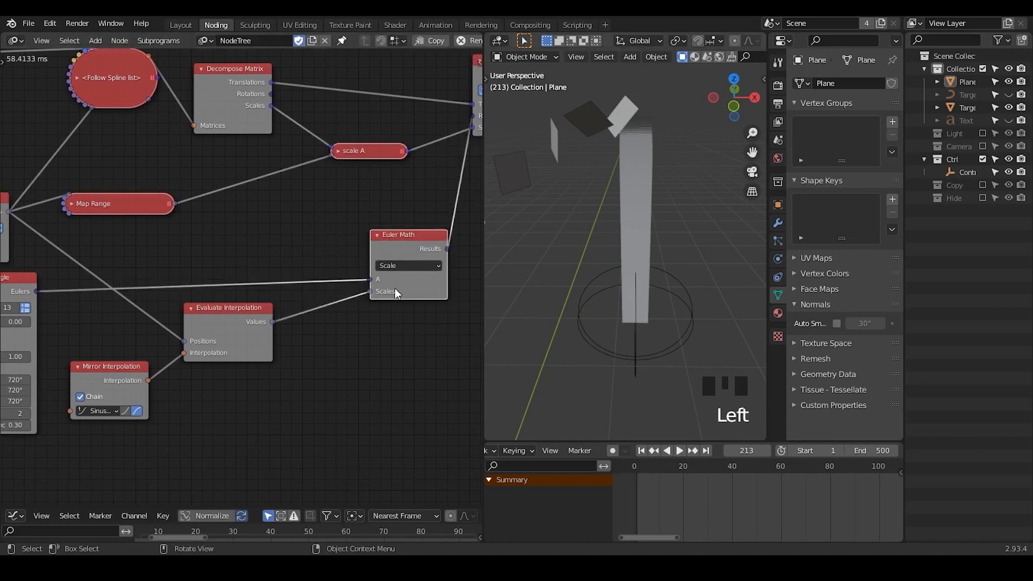
# - Rearrange the Mirror Interpolation and Evaluate Interpolation nodes in a row beside the Euler Wiggle node
pyautogui.moveTo(272, 320); pyautogui.dragTo(341, 264, button='middle')
pyautogui.scroll(1, 168, 324)
pyautogui.moveTo(177, 317); pyautogui.dragTo(174, 280)
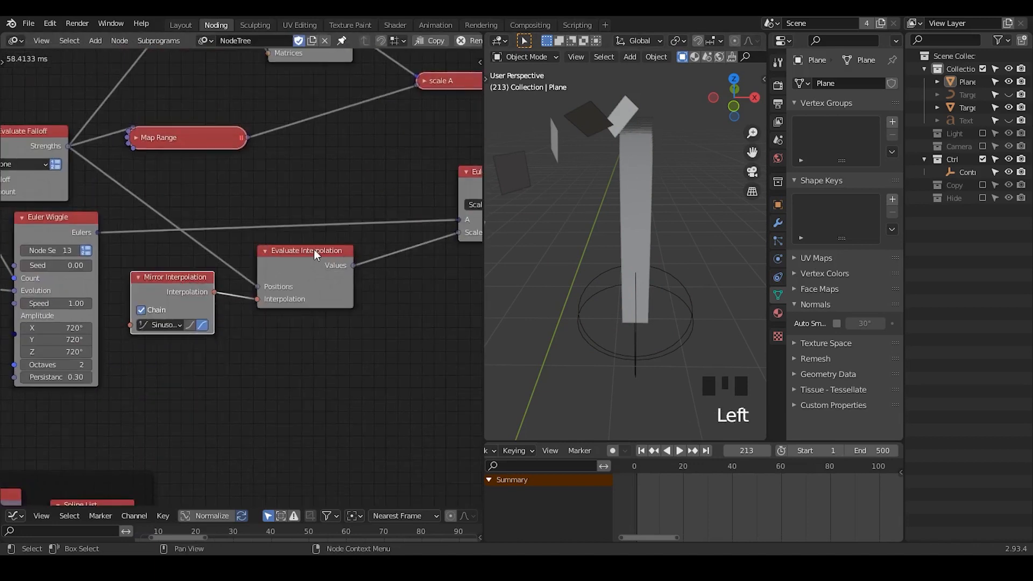
pyautogui.moveTo(314, 250); pyautogui.dragTo(347, 262)
pyautogui.moveTo(156, 292); pyautogui.dragTo(138, 287)
pyautogui.moveTo(354, 284); pyautogui.dragTo(308, 258)
pyautogui.keyDown('ctrl'); pyautogui.moveTo(264, 264); pyautogui.dragTo(302, 272, button='middle'); pyautogui.keyUp('ctrl')
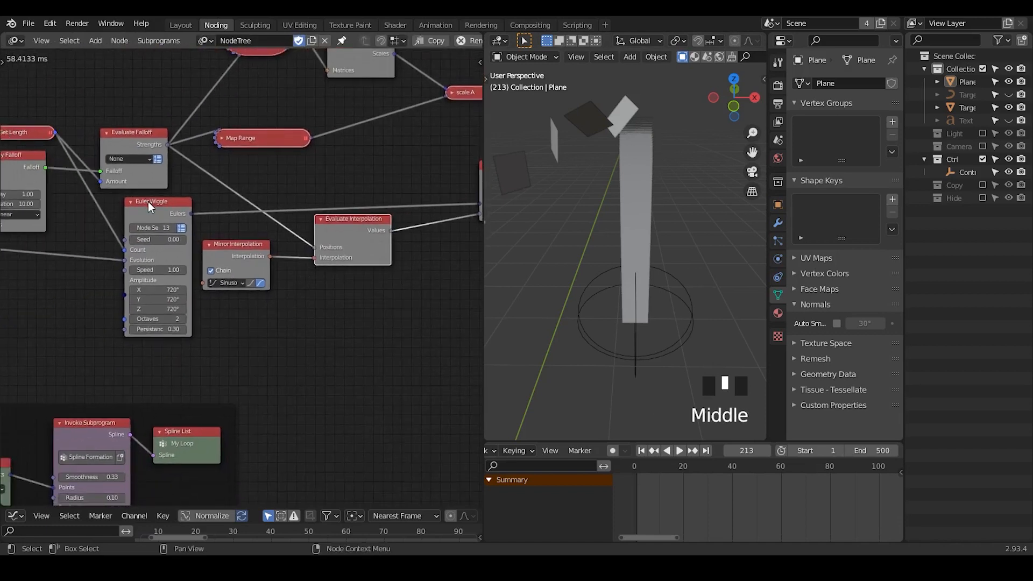
# - Duplicate the Euler Wiggle node and connect Get Length to the copy's Count input
pyautogui.click(147, 201)
pyautogui.hotkey('shift', 'd')
pyautogui.click(306, 278)
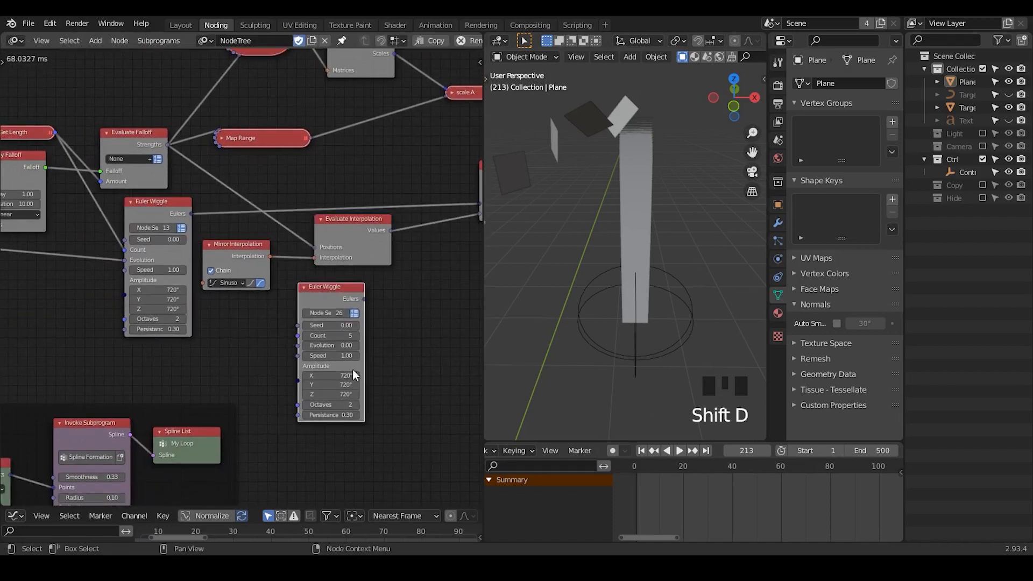
pyautogui.moveTo(353, 369); pyautogui.dragTo(408, 321, button='middle')
pyautogui.moveTo(111, 91); pyautogui.dragTo(350, 298)
# - Set the duplicated Euler Wiggle's X and Y amplitudes to 0° and place it below Evaluate Interpolation
pyautogui.click(392, 350)
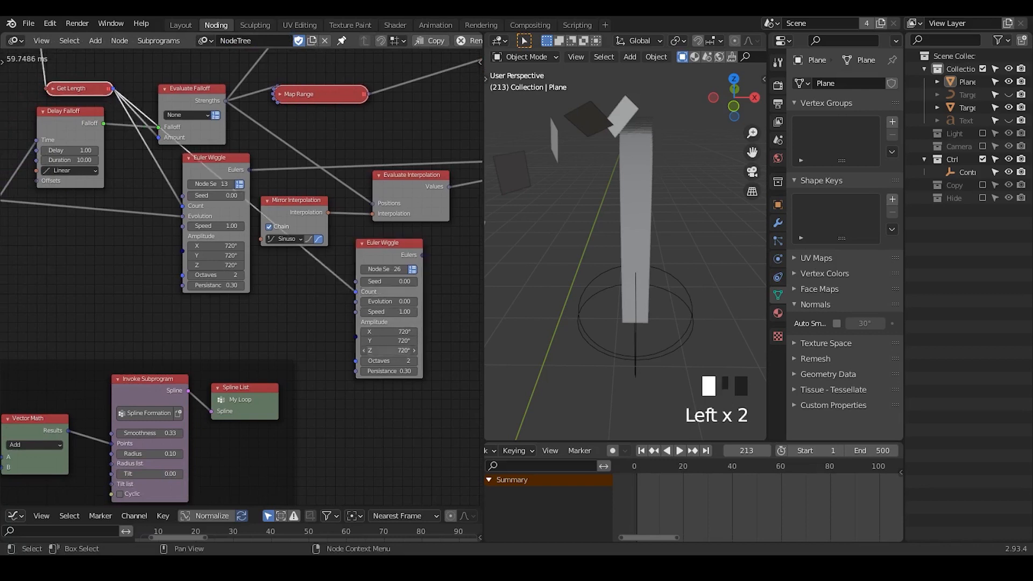
pyautogui.click(391, 329)
pyautogui.moveTo(318, 296); pyautogui.dragTo(243, 332, button='middle')
pyautogui.moveTo(307, 291)
pyautogui.mouseDown()
pyautogui.moveTo(171, 284)
pyautogui.moveTo(177, 300)
pyautogui.moveTo(296, 304)
pyautogui.mouseUp()
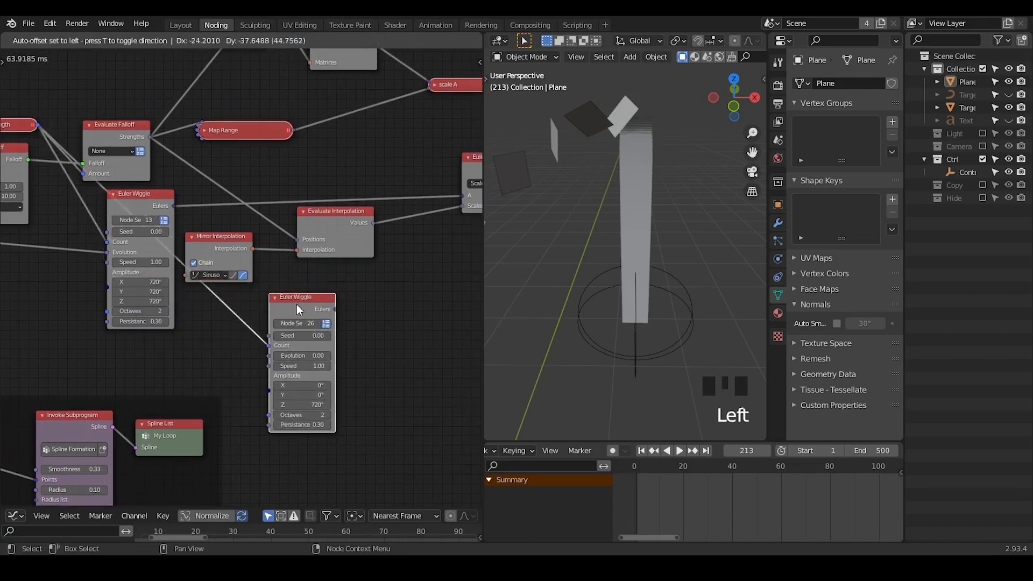
# - Duplicate the Euler Math node beside the original and set the copy's operation to Add
pyautogui.moveTo(347, 314); pyautogui.dragTo(143, 331, button='middle')
pyautogui.moveTo(302, 185); pyautogui.dragTo(241, 187)
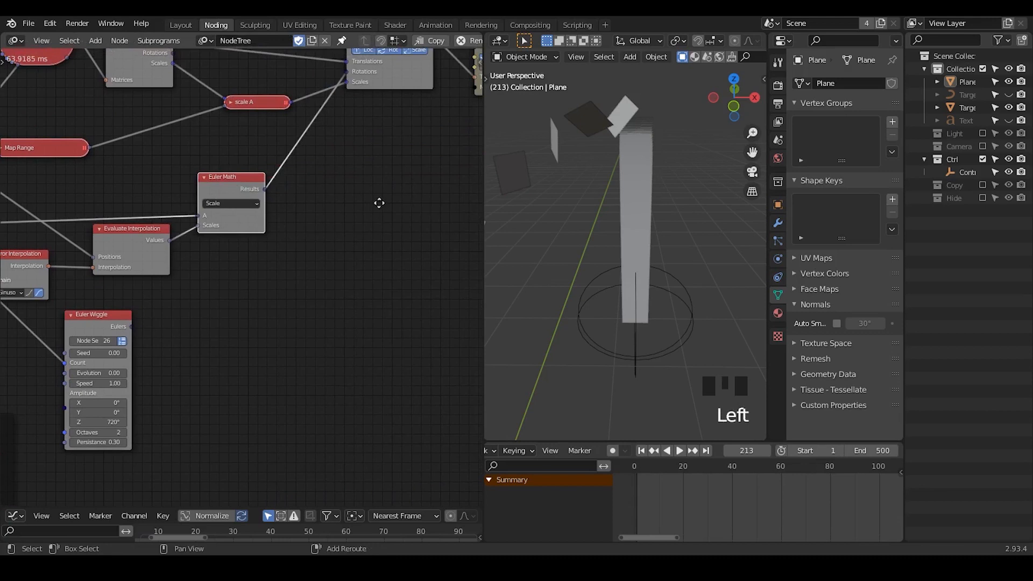
pyautogui.hotkey('shift', 'd')
pyautogui.click(351, 212)
pyautogui.click(349, 211)
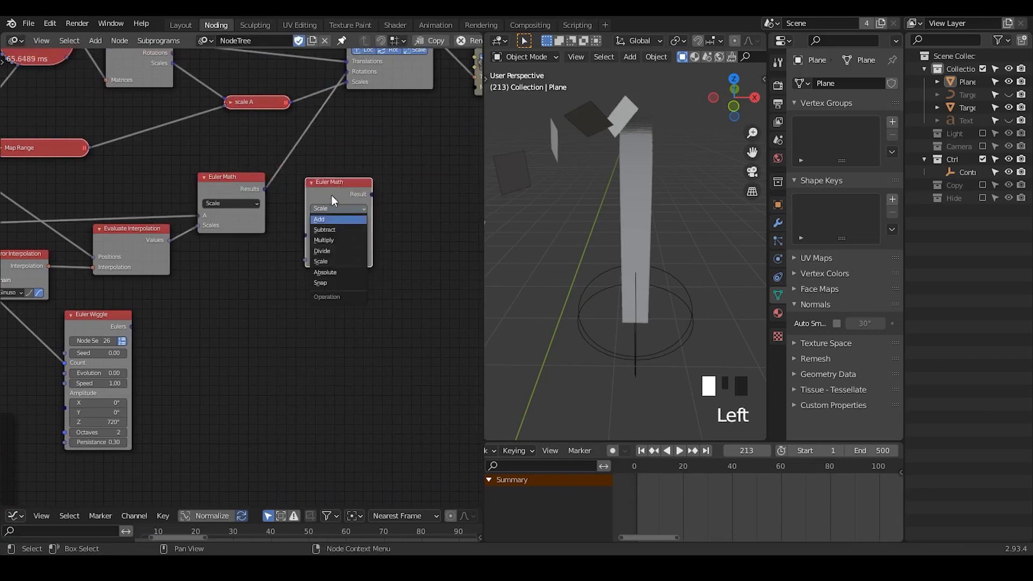
pyautogui.click(323, 219)
# - Add the scaled Euler results and the second Euler Wiggle in the new Euler Math, and feed its Results into Compose Matrix's Rotations
pyautogui.moveTo(264, 189); pyautogui.dragTo(306, 220)
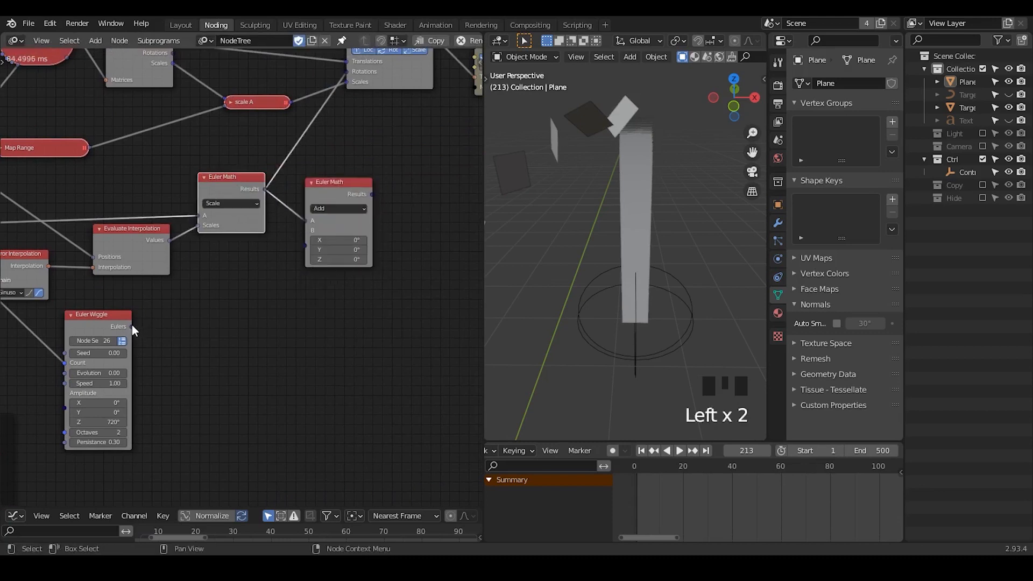
pyautogui.moveTo(132, 326); pyautogui.dragTo(306, 232)
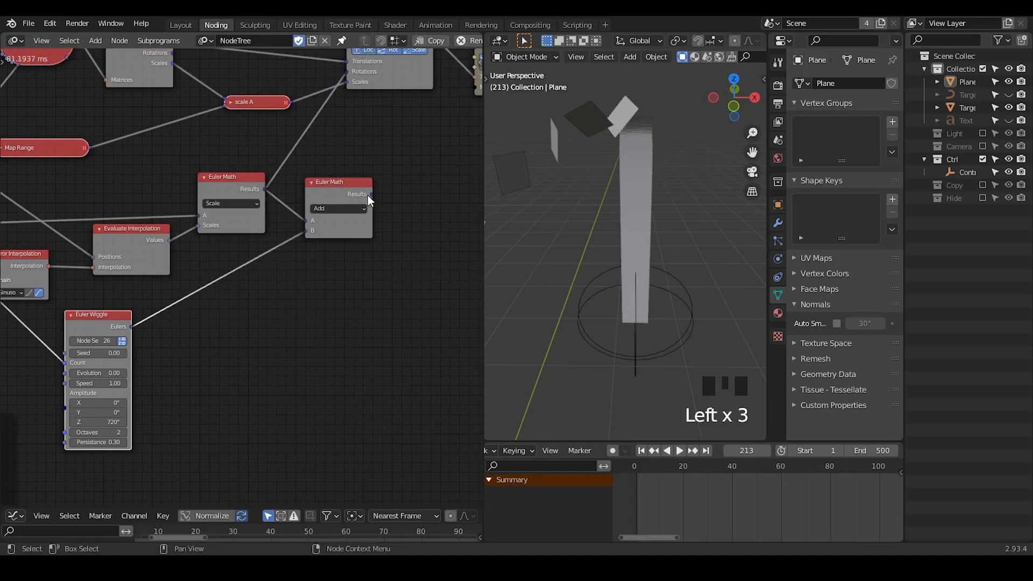
pyautogui.moveTo(370, 195); pyautogui.dragTo(343, 72)
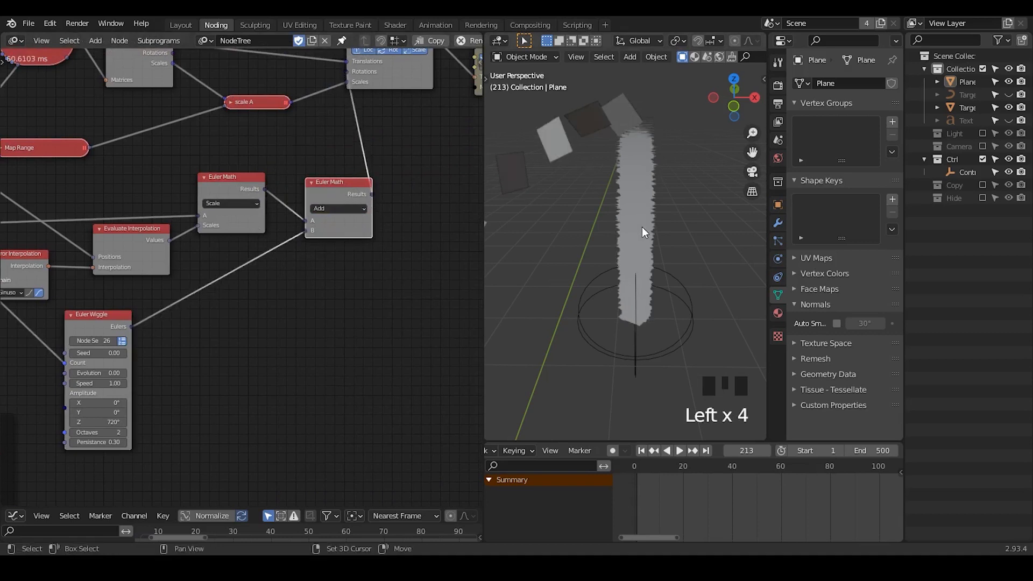
pyautogui.keyDown('shift'); pyautogui.moveTo(641, 227); pyautogui.dragTo(610, 305, button='middle'); pyautogui.keyUp('shift')
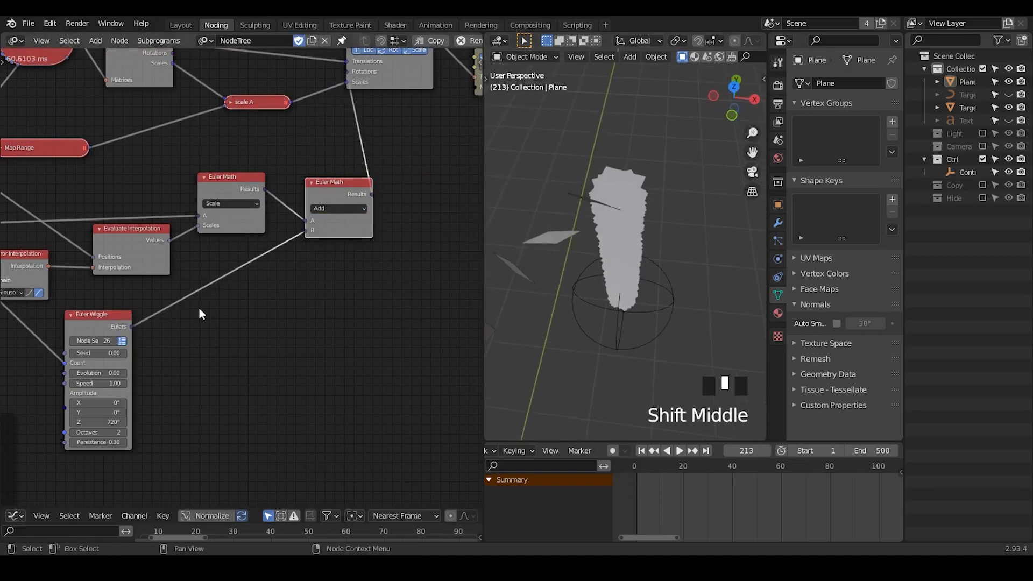
# - Add a Min-Max list subprogram node beside the second Euler Wiggle
pyautogui.moveTo(200, 311); pyautogui.dragTo(340, 265, button='middle')
pyautogui.click(269, 233)
pyautogui.hotkey('ctrl', 'a')
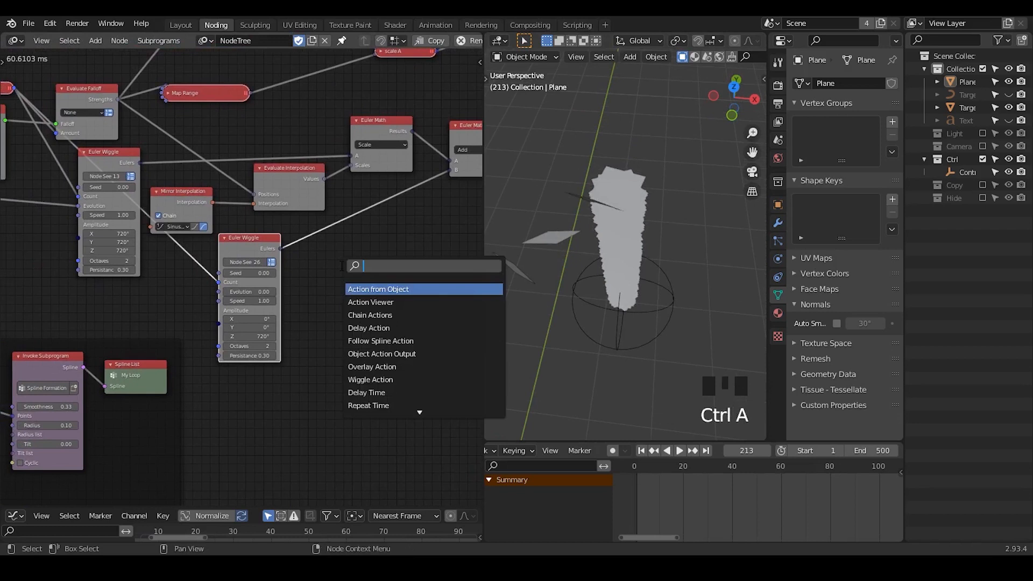
pyautogui.write('m')
pyautogui.press('BackSpace')
pyautogui.write('min')
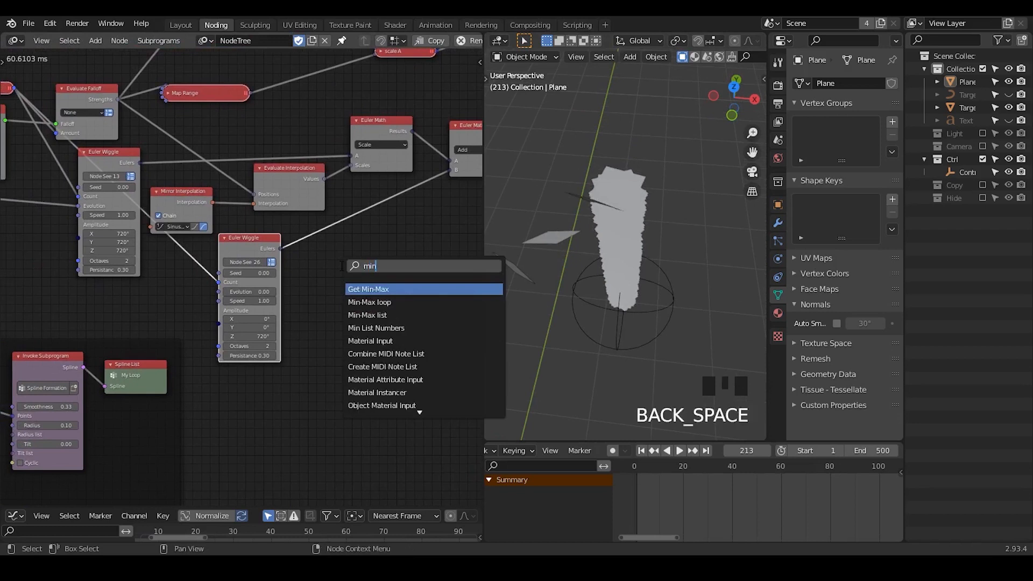
pyautogui.press('Down')
pyautogui.press('Down')
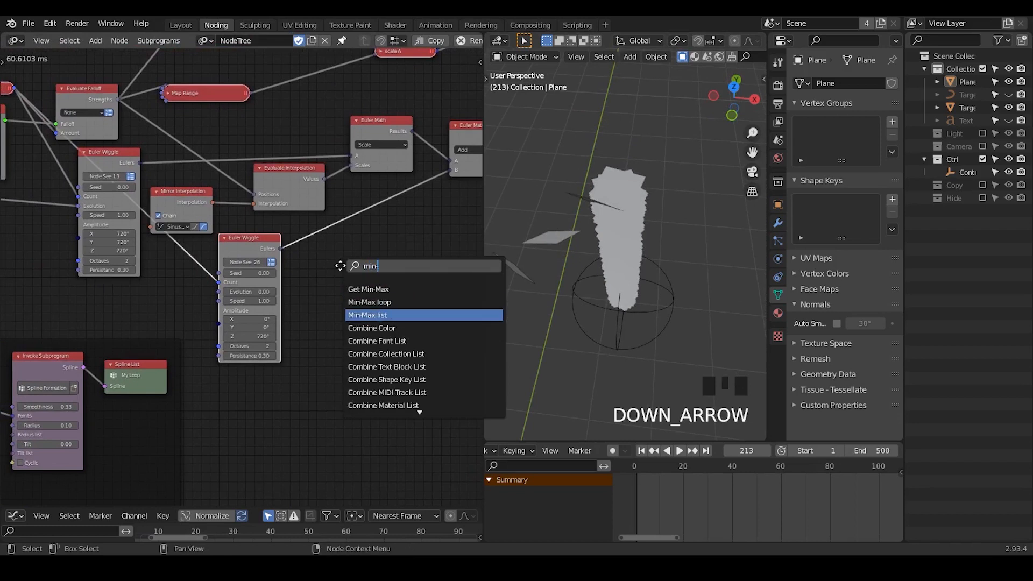
pyautogui.press('Return')
pyautogui.click(323, 251)
# - Connect Get Length to the Min-Max list's Iterations input and move the node close to the second Euler Wiggle
pyautogui.moveTo(177, 223); pyautogui.dragTo(207, 186, button='middle')
pyautogui.click(43, 56)
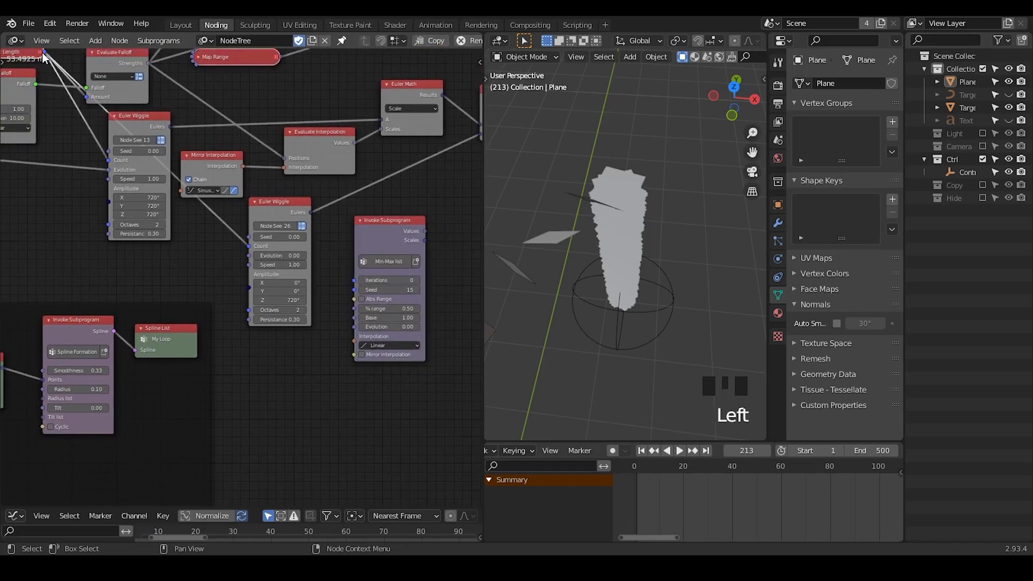
pyautogui.moveTo(43, 53); pyautogui.dragTo(354, 280)
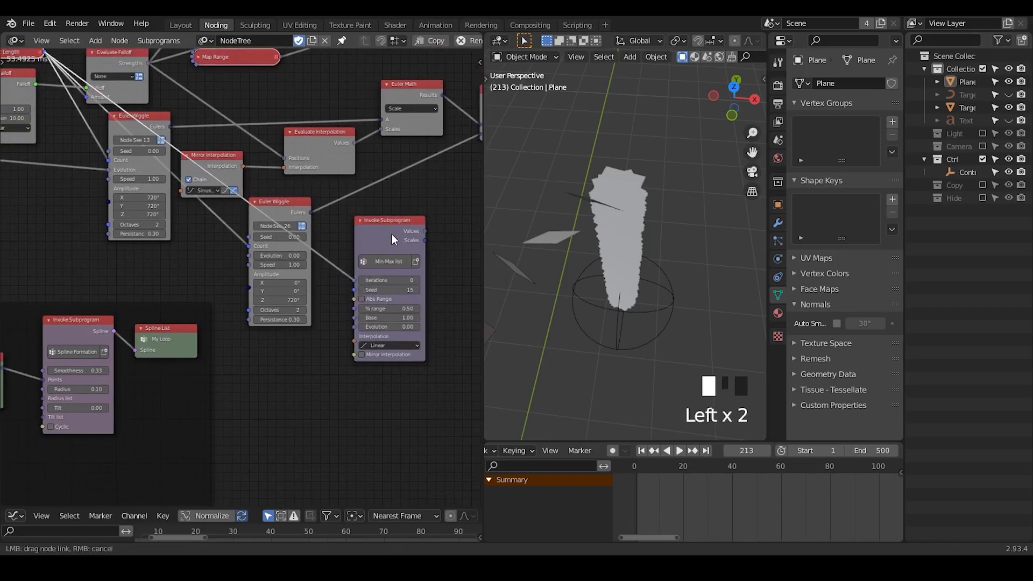
pyautogui.moveTo(392, 234); pyautogui.dragTo(357, 225)
pyautogui.moveTo(449, 231); pyautogui.dragTo(345, 247, button='middle')
pyautogui.keyDown('ctrl'); pyautogui.moveTo(344, 247); pyautogui.dragTo(340, 224, button='middle'); pyautogui.keyUp('ctrl')
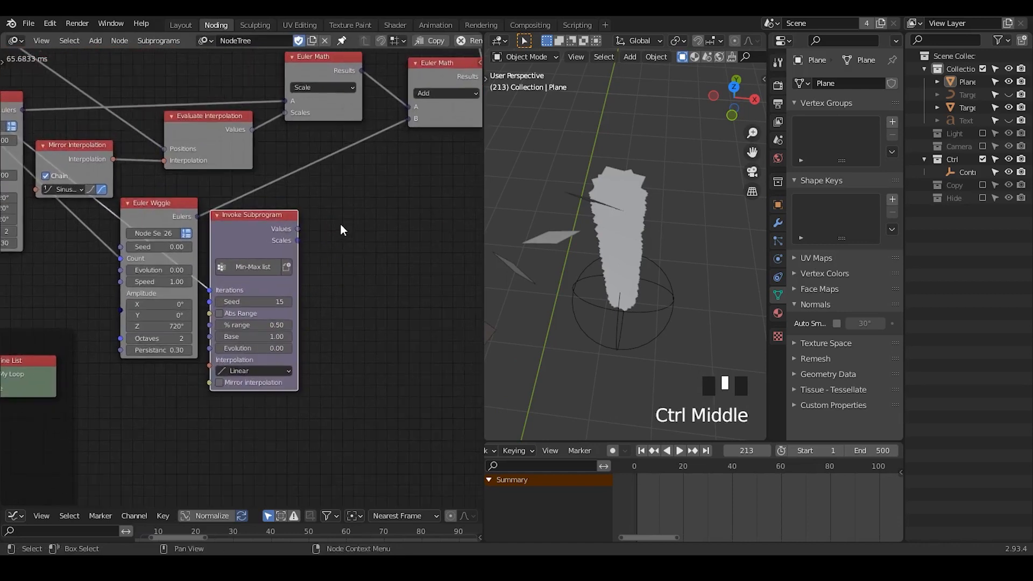
# - Add a Combine Euler node beside the Min-Max list node
pyautogui.hotkey('ctrl', 'a')
pyautogui.write('combine')
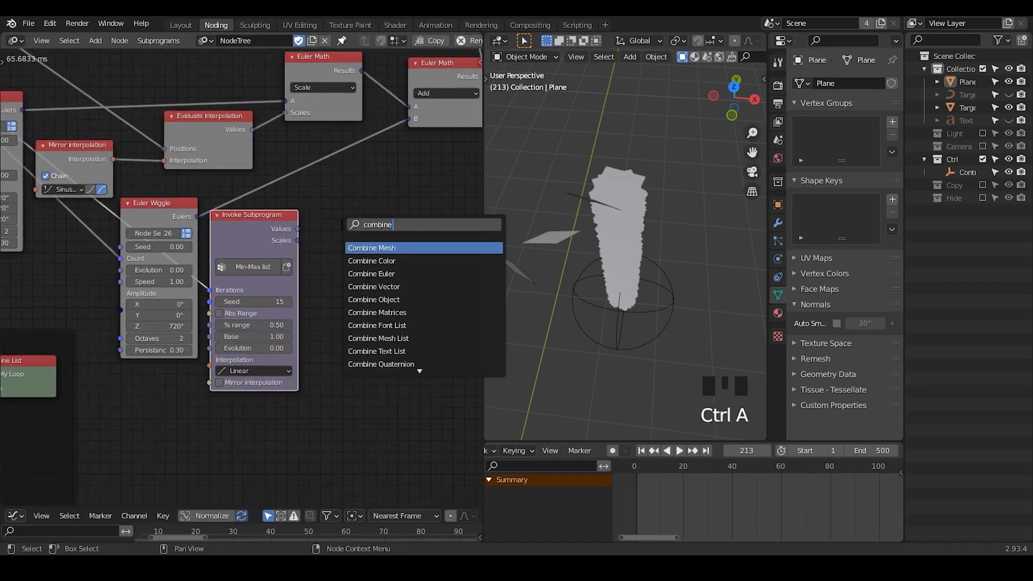
pyautogui.write(' euler')
pyautogui.press('Return')
pyautogui.click(342, 223)
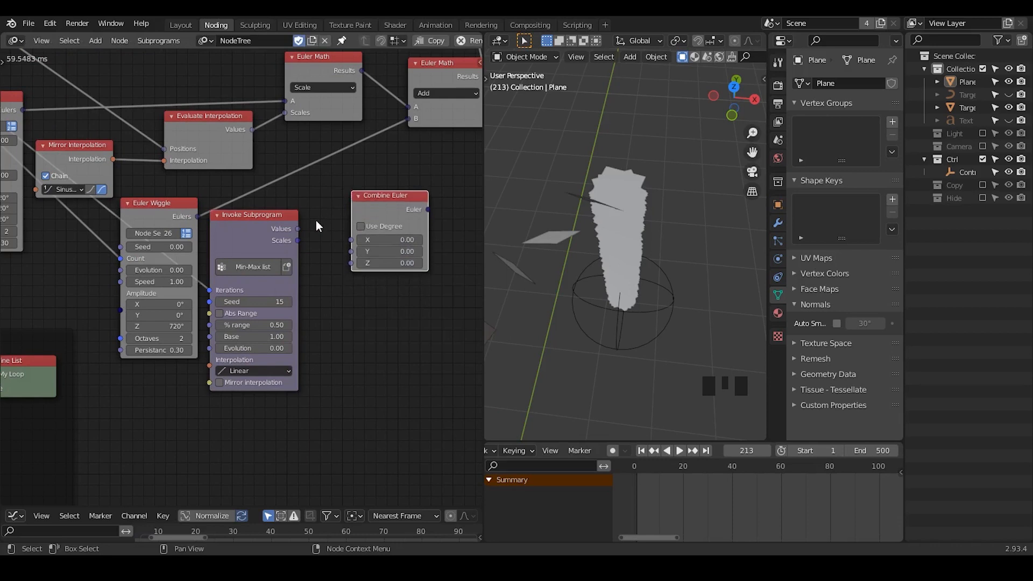
# - Feed the Min-Max list's Values into Combine Euler's Z, enabling Abs Range with a % range of 3.14 and Base 0
pyautogui.moveTo(168, 219); pyautogui.dragTo(153, 216)
pyautogui.moveTo(245, 222); pyautogui.dragTo(352, 263)
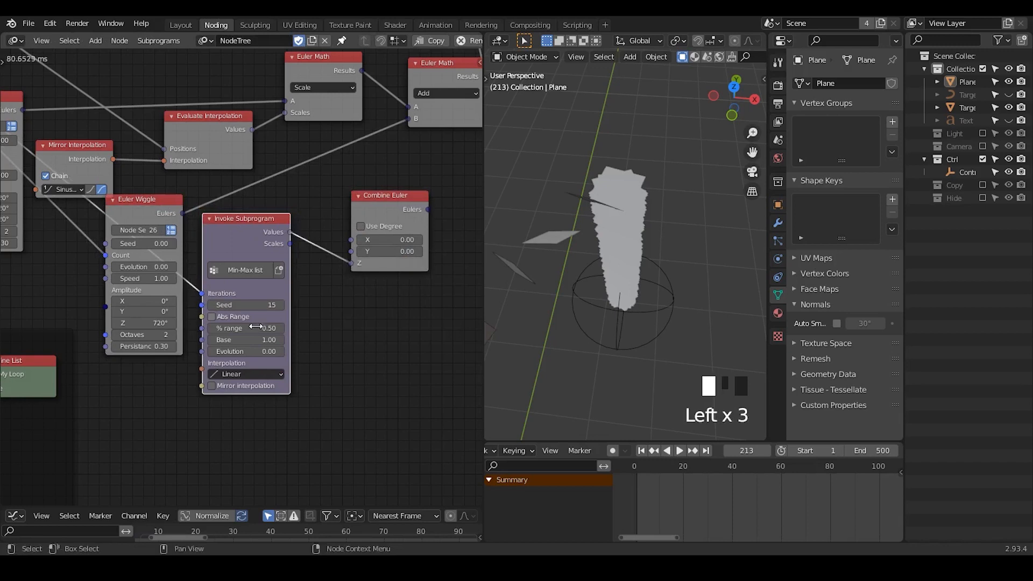
pyautogui.click(211, 316)
pyautogui.doubleClick(260, 328)
pyautogui.click(253, 338)
# - Replace the second Euler Wiggle with the Combine Euler output in the Add Euler Math's B, and move the Min-Max list into its place
pyautogui.moveTo(379, 214); pyautogui.dragTo(407, 124)
pyautogui.click(149, 208)
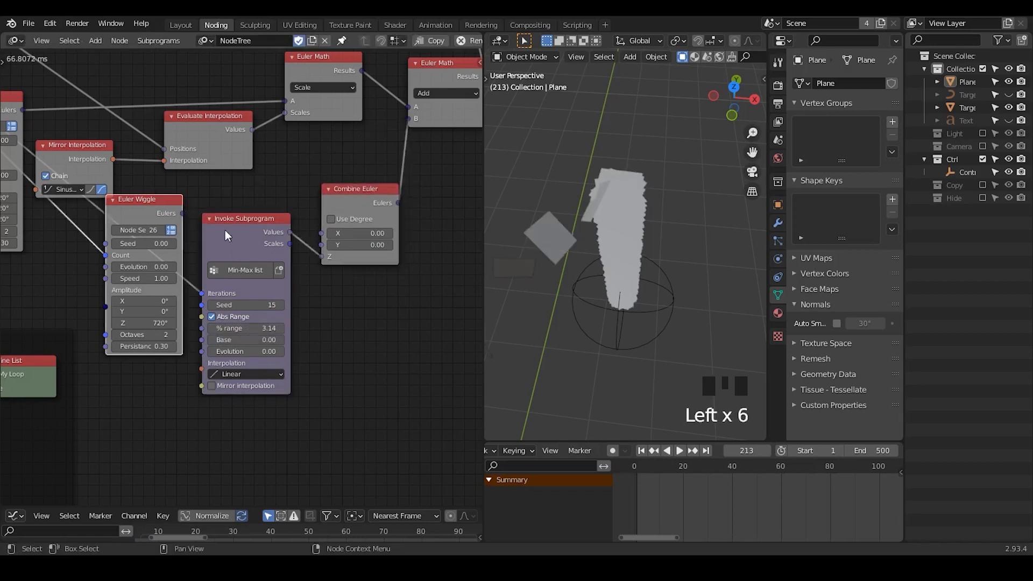
pyautogui.press('x')
pyautogui.moveTo(247, 235); pyautogui.dragTo(186, 224)
# - Try a % range of 0.5 in the Min-Max list node
pyautogui.moveTo(608, 292); pyautogui.dragTo(599, 247, button='middle')
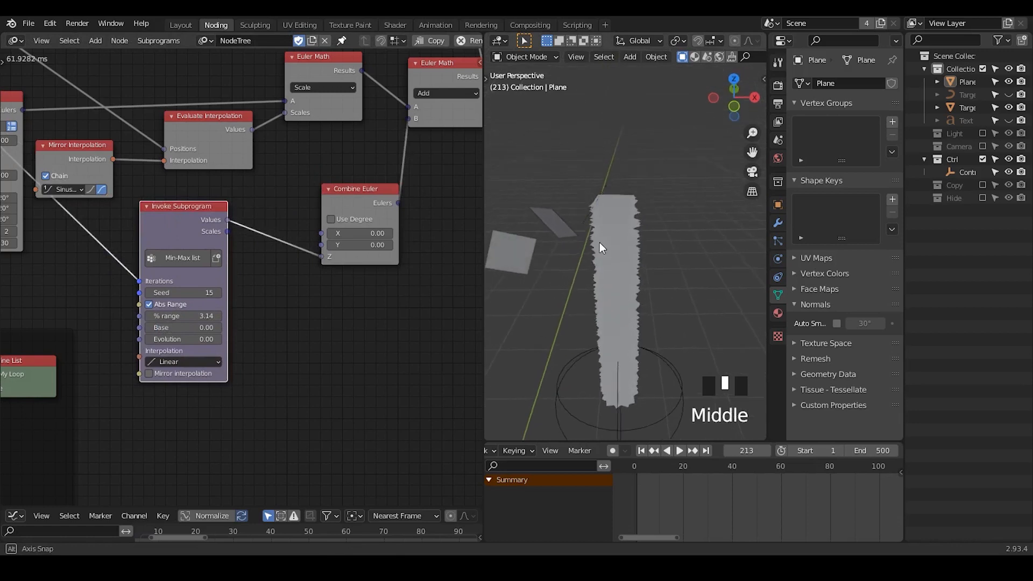
pyautogui.click(201, 314)
pyautogui.write('0.')
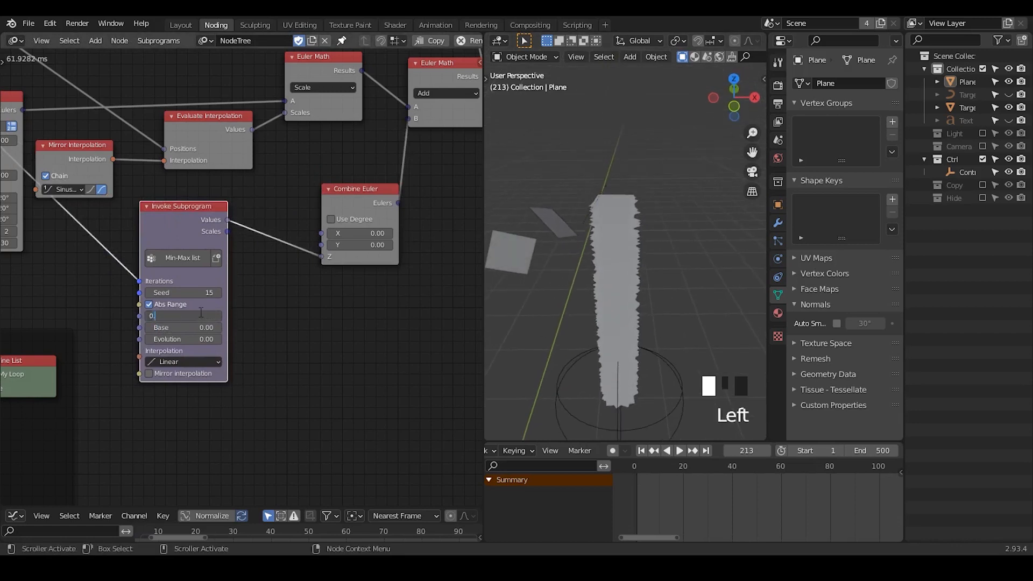
pyautogui.write('5')
pyautogui.press('Return')
pyautogui.keyDown('shift'); pyautogui.moveTo(515, 299); pyautogui.dragTo(524, 258, button='middle'); pyautogui.keyUp('shift')
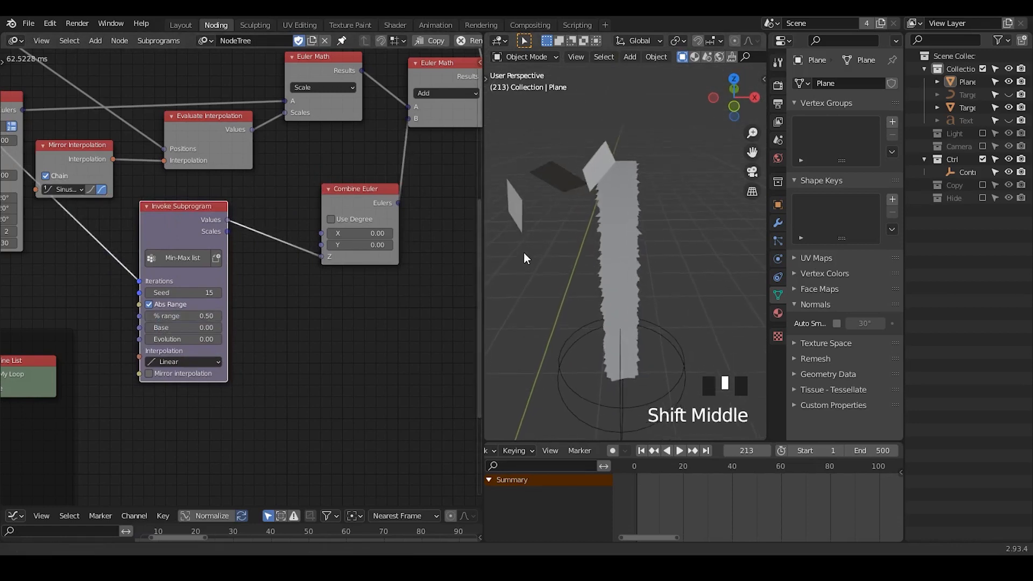
# - Set the Min-Max list's % range to 0.2 for a subtler random Z rotation of the planes
pyautogui.click(202, 315)
pyautogui.write('0.2')
pyautogui.press('Return')
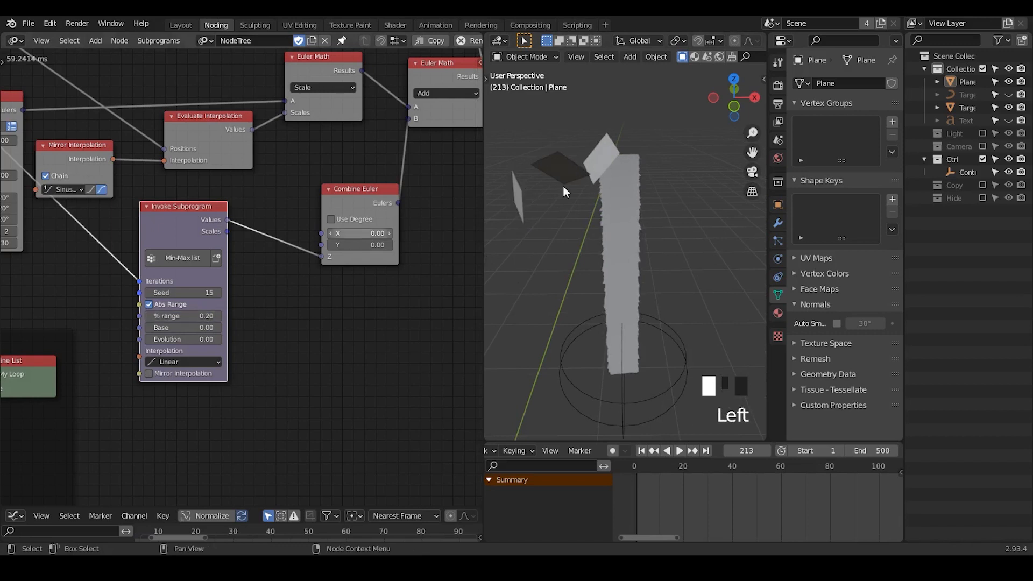
pyautogui.moveTo(564, 187)
pyautogui.mouseDown(button='middle')
pyautogui.moveTo(619, 247)
pyautogui.moveTo(624, 326)
pyautogui.moveTo(612, 212)
pyautogui.moveTo(628, 285)
pyautogui.moveTo(614, 307)
pyautogui.moveTo(631, 151)
pyautogui.moveTo(635, 291)
pyautogui.mouseUp(button='middle')
# - Mark both edges of the plane column with annotation strokes and erase them
pyautogui.press('d')
pyautogui.moveTo(584, 125); pyautogui.dragTo(590, 313)
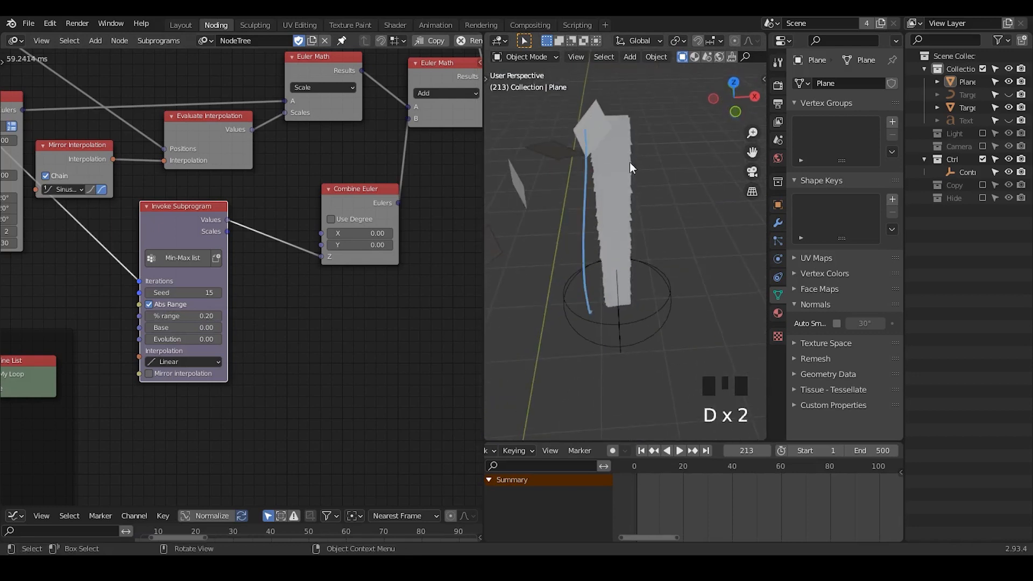
pyautogui.moveTo(632, 150); pyautogui.dragTo(644, 291)
pyautogui.moveTo(597, 207); pyautogui.dragTo(639, 126, button='right')
pyautogui.moveTo(671, 230); pyautogui.dragTo(638, 224, button='right')
pyautogui.rightClick(645, 246)
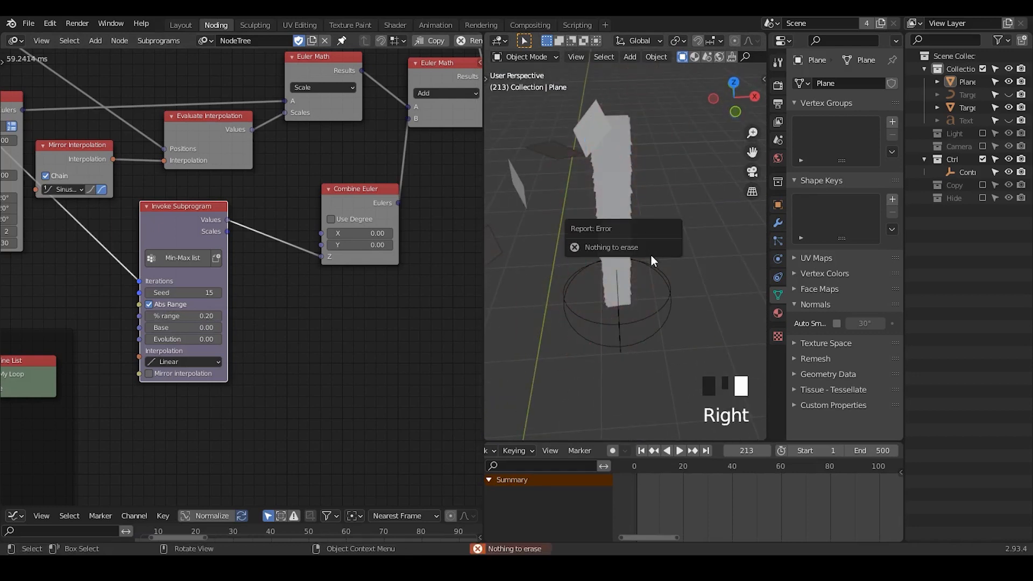
# - Select the instanced plane mesh in the viewport and open the size value of the Distribute Matrices node
pyautogui.click(669, 261)
pyautogui.moveTo(669, 261)
pyautogui.mouseDown(button='middle')
pyautogui.moveTo(679, 283)
pyautogui.moveTo(658, 215)
pyautogui.moveTo(574, 195)
pyautogui.mouseUp(button='middle')
pyautogui.click(624, 211)
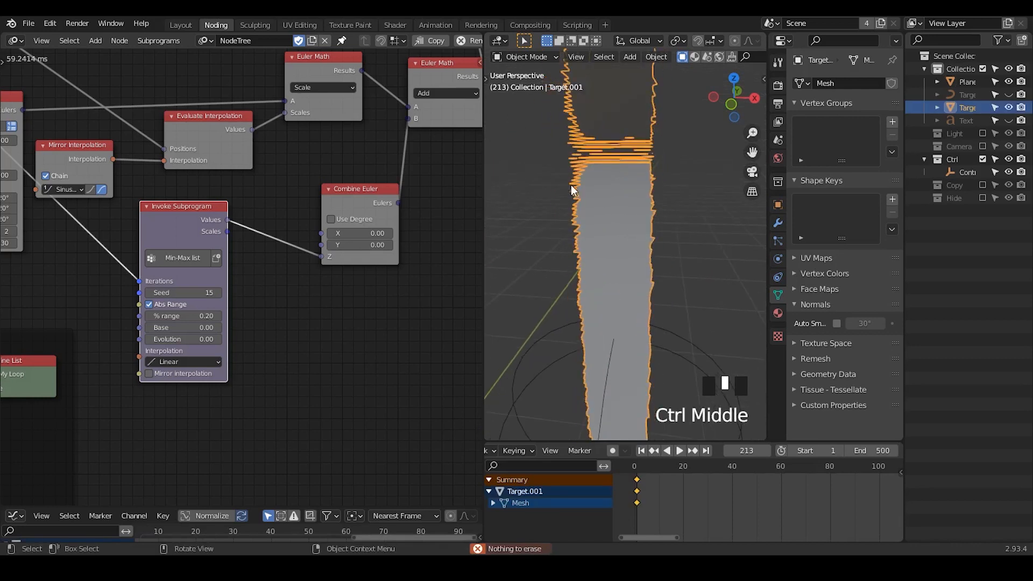
pyautogui.moveTo(101, 307); pyautogui.dragTo(272, 245, button='middle')
pyautogui.moveTo(266, 209); pyautogui.dragTo(79, 241, button='middle')
pyautogui.moveTo(262, 369); pyautogui.dragTo(243, 326, button='middle')
pyautogui.click(243, 327)
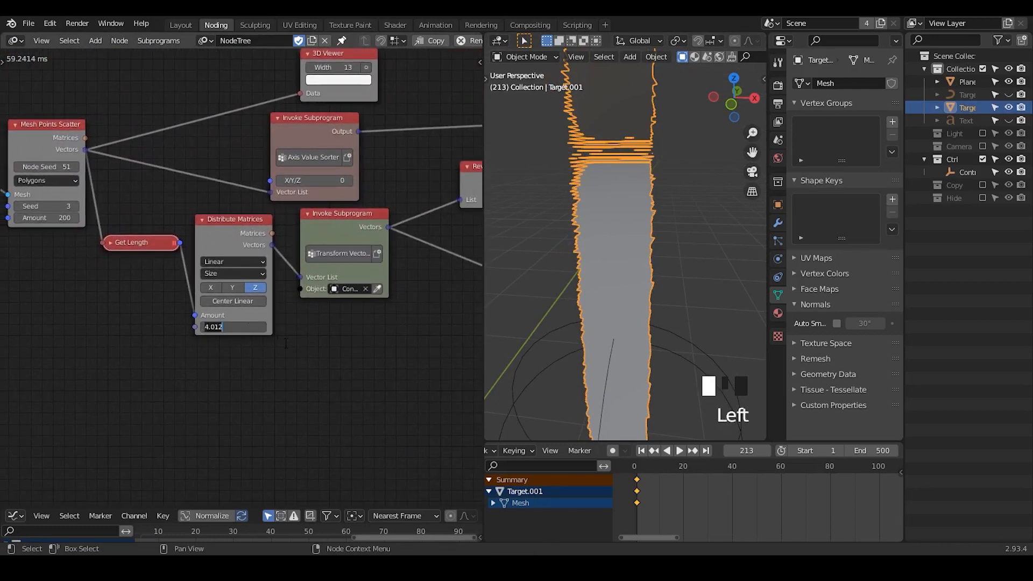
pyautogui.click(303, 350)
# - Move Compose Matrix, Instancing Object and Mesh Object Output away from the Euler Math nodes, and reposition the Add Euler Math node
pyautogui.keyDown('ctrl'); pyautogui.moveTo(627, 304); pyautogui.dragTo(633, 339, button='middle'); pyautogui.keyUp('ctrl')
pyautogui.keyDown('shift'); pyautogui.moveTo(640, 289); pyautogui.dragTo(646, 253, button='middle'); pyautogui.keyUp('shift')
pyautogui.moveTo(124, 252); pyautogui.dragTo(130, 223, button='middle')
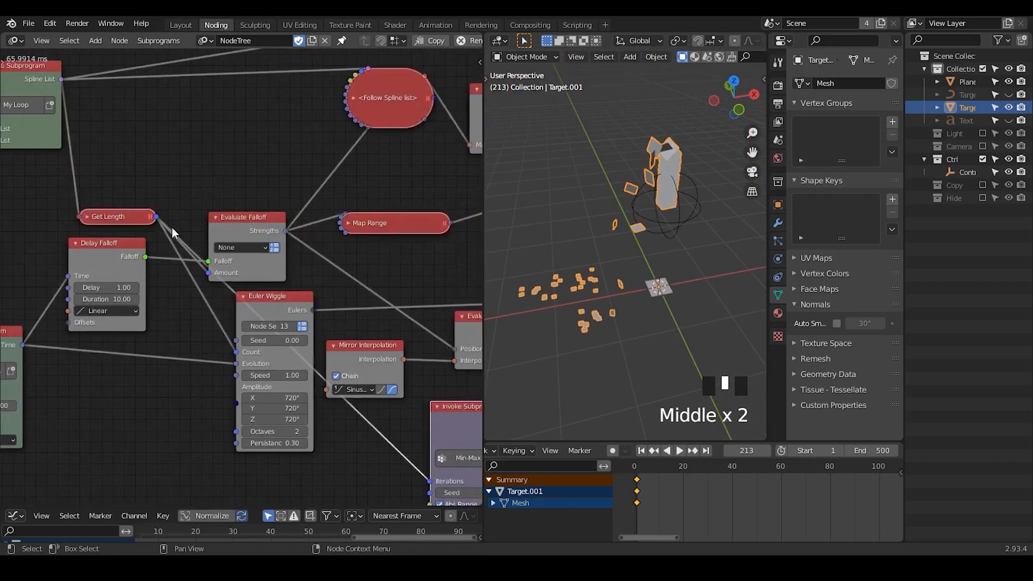
pyautogui.moveTo(377, 263); pyautogui.dragTo(113, 200, button='middle')
pyautogui.moveTo(334, 189); pyautogui.dragTo(114, 202, button='middle')
pyautogui.moveTo(313, 246); pyautogui.dragTo(303, 313, button='middle')
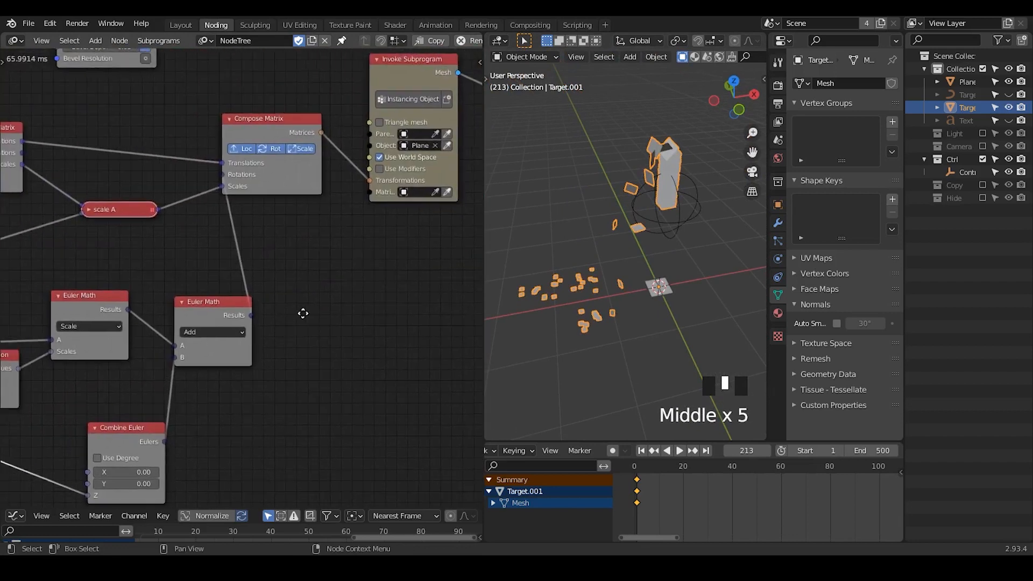
pyautogui.keyDown('ctrl'); pyautogui.moveTo(324, 247); pyautogui.dragTo(345, 155, button='middle'); pyautogui.keyUp('ctrl')
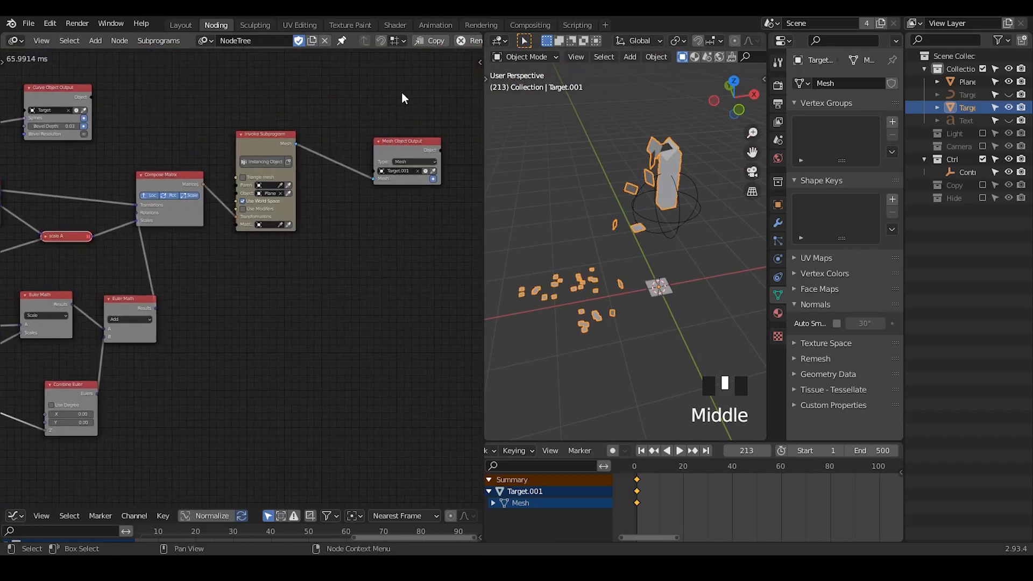
pyautogui.moveTo(402, 95); pyautogui.dragTo(168, 237)
pyautogui.press('g')
pyautogui.click(227, 224)
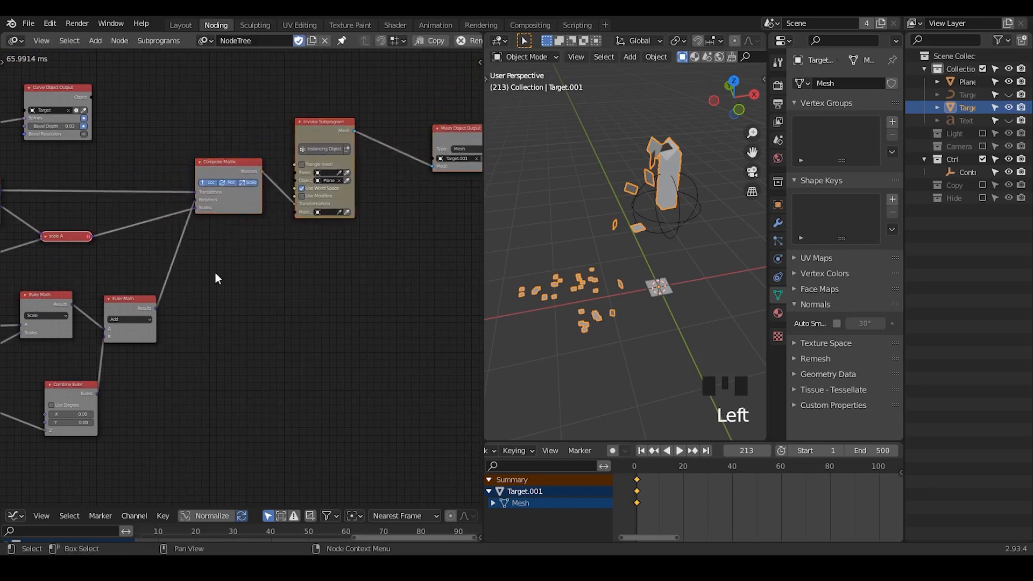
pyautogui.click(147, 304)
pyautogui.moveTo(367, 298)
pyautogui.mouseDown(button='middle')
pyautogui.moveTo(305, 355)
pyautogui.moveTo(370, 327)
pyautogui.mouseUp(button='middle')
# - Draw an annotation arrow in the viewport from the scattered planes towards the column
pyautogui.press('d')
pyautogui.moveTo(559, 262); pyautogui.dragTo(674, 258)
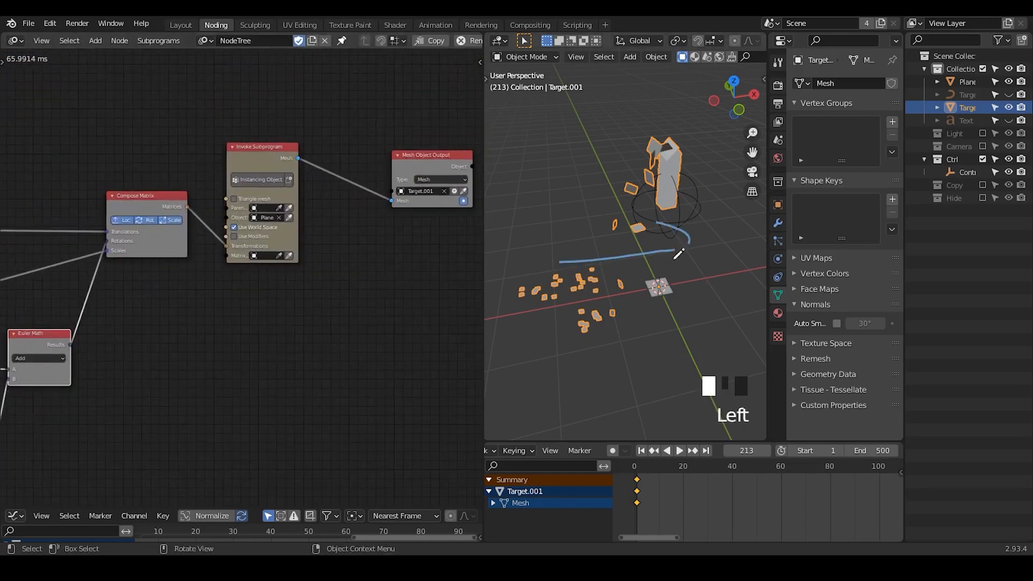
pyautogui.moveTo(325, 262); pyautogui.dragTo(357, 288, button='middle')
pyautogui.click(307, 264)
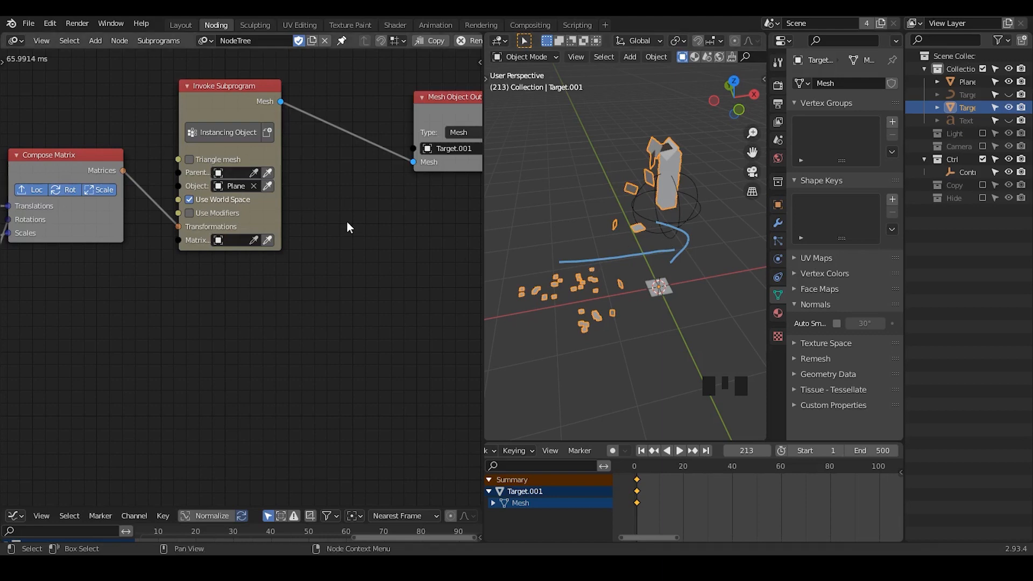
pyautogui.hotkey('ctrl', 'a')
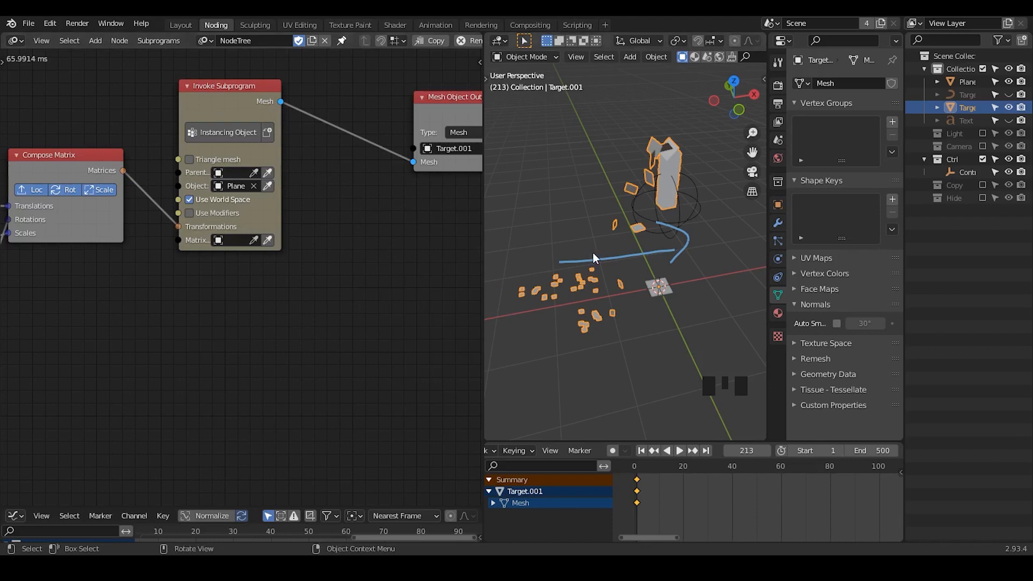
pyautogui.keyDown('ctrl'); pyautogui.moveTo(619, 321); pyautogui.dragTo(611, 260, button='middle'); pyautogui.keyUp('ctrl')
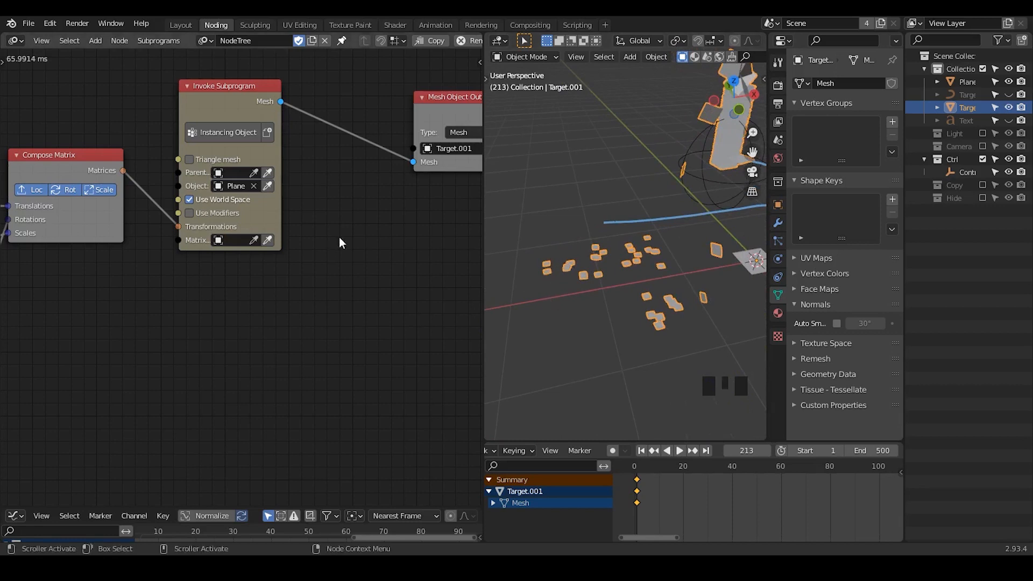
# - Add an Object Instancer node below the Mesh Object Output node
pyautogui.hotkey('ctrl', 'a')
pyautogui.write('object instancer')
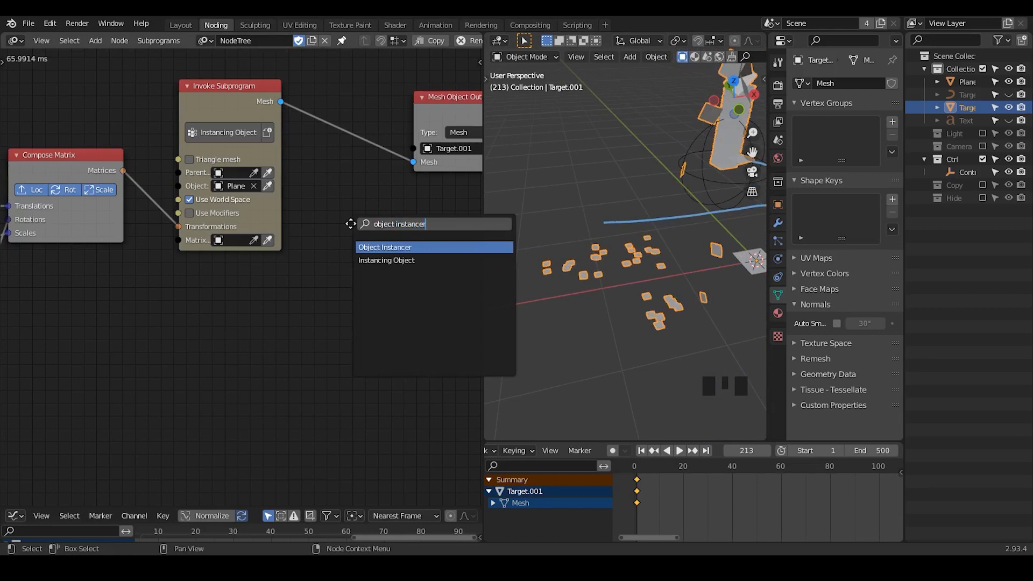
pyautogui.press('Return')
pyautogui.click(334, 221)
pyautogui.moveTo(384, 277); pyautogui.dragTo(361, 268, button='middle')
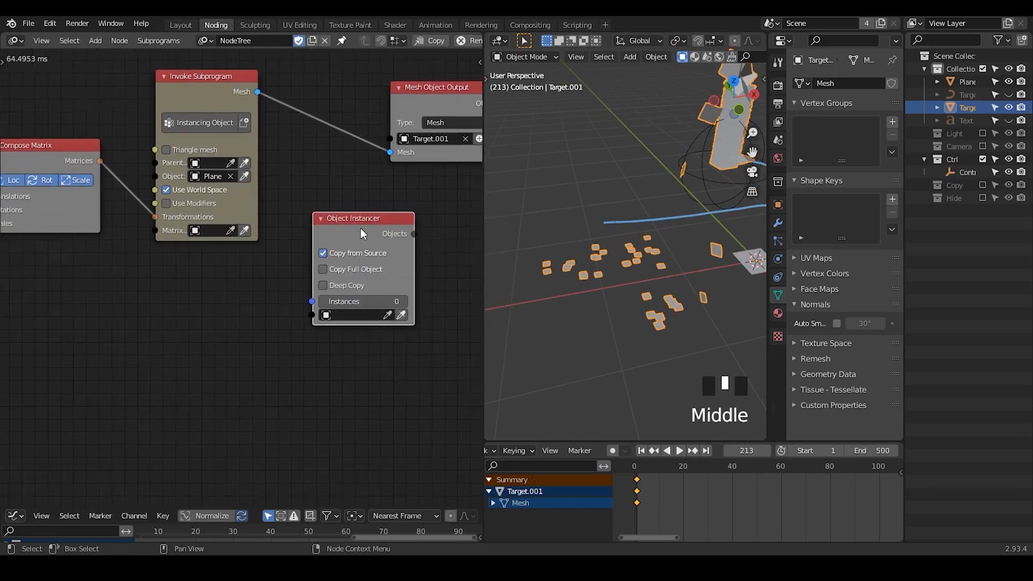
pyautogui.moveTo(360, 228); pyautogui.dragTo(361, 222)
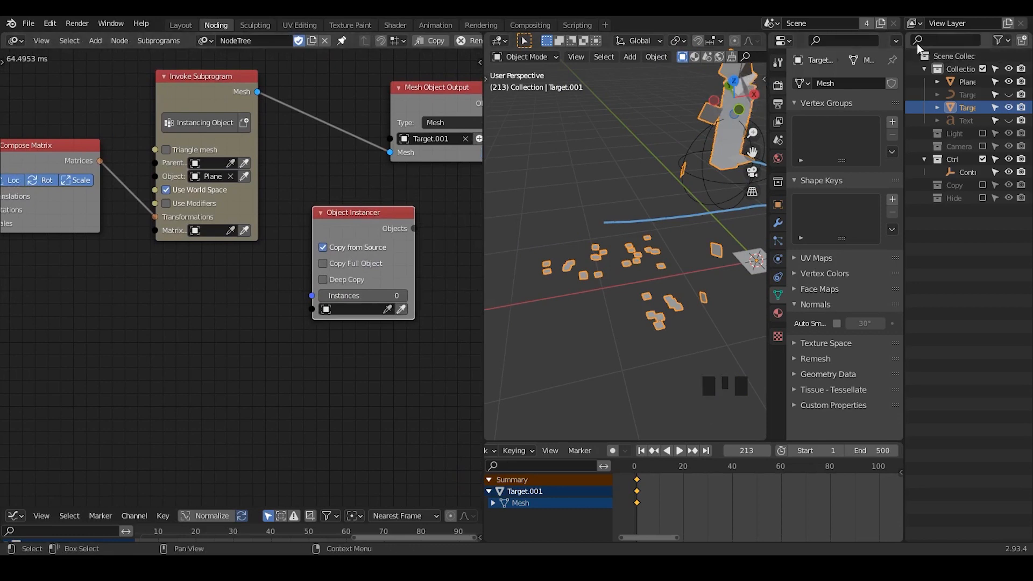
# - Annotate the Object Instancer node and the scattered plane instances, outlining the text area in the viewport with freehand strokes
pyautogui.press('d')
pyautogui.moveTo(564, 173); pyautogui.dragTo(598, 191)
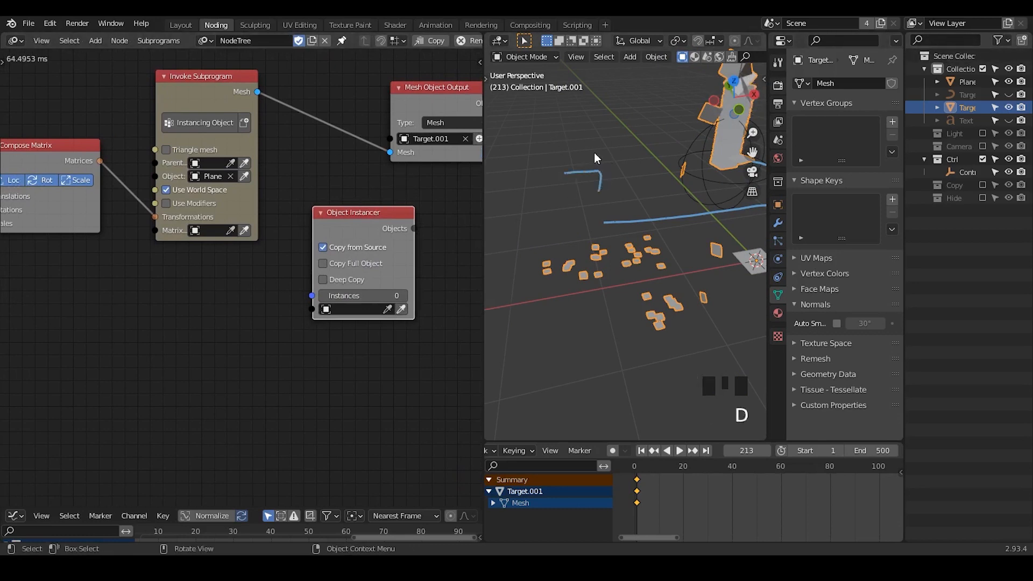
pyautogui.moveTo(592, 142); pyautogui.dragTo(599, 153)
pyautogui.moveTo(398, 214); pyautogui.dragTo(391, 210)
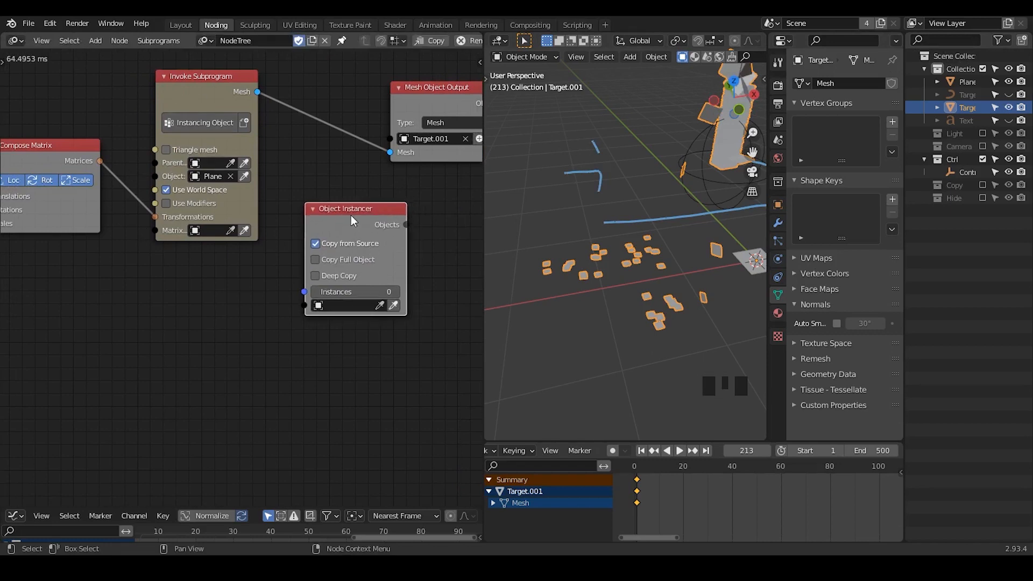
pyautogui.keyDown('shift'); pyautogui.moveTo(625, 290); pyautogui.dragTo(616, 278, button='middle'); pyautogui.keyUp('shift')
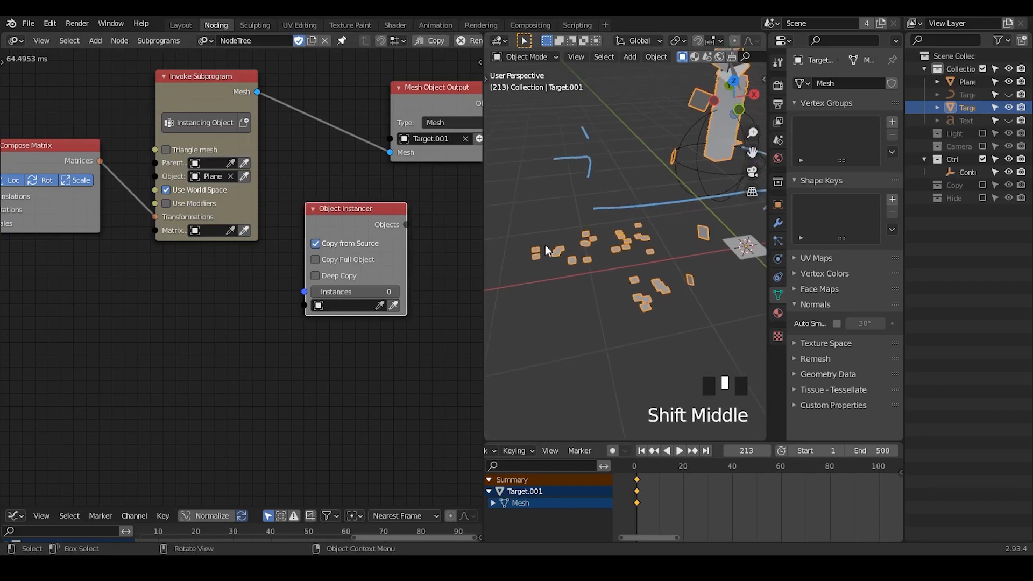
pyautogui.click(532, 249)
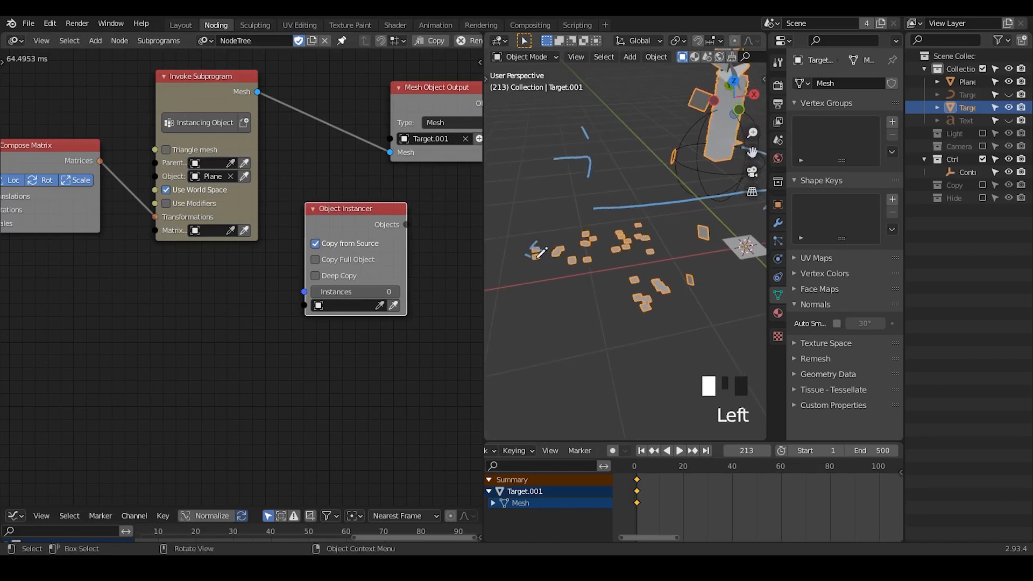
pyautogui.moveTo(533, 262); pyautogui.dragTo(523, 277)
pyautogui.moveTo(344, 214); pyautogui.dragTo(399, 219)
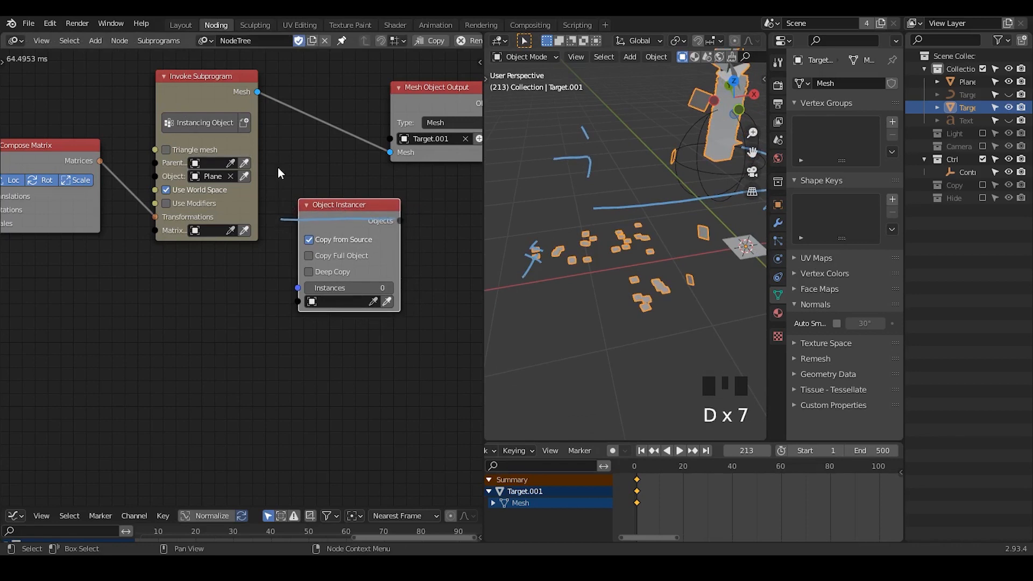
pyautogui.keyDown('ctrl'); pyautogui.moveTo(664, 270); pyautogui.dragTo(553, 214, button='middle'); pyautogui.keyUp('ctrl')
pyautogui.moveTo(536, 219)
pyautogui.mouseDown()
pyautogui.moveTo(555, 290)
pyautogui.moveTo(694, 205)
pyautogui.moveTo(767, 182)
pyautogui.moveTo(765, 222)
pyautogui.mouseUp()
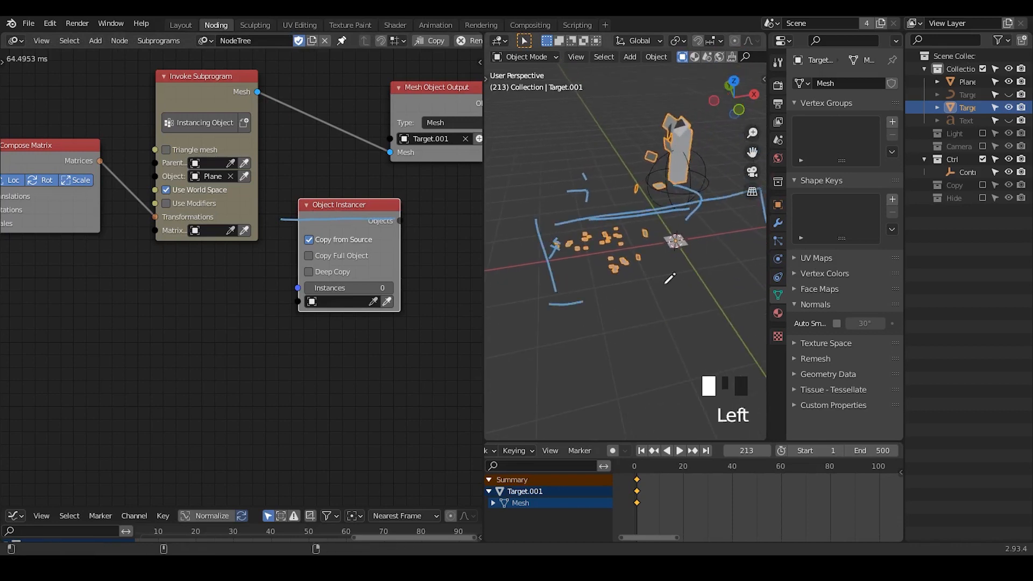
pyautogui.moveTo(766, 268); pyautogui.dragTo(549, 304)
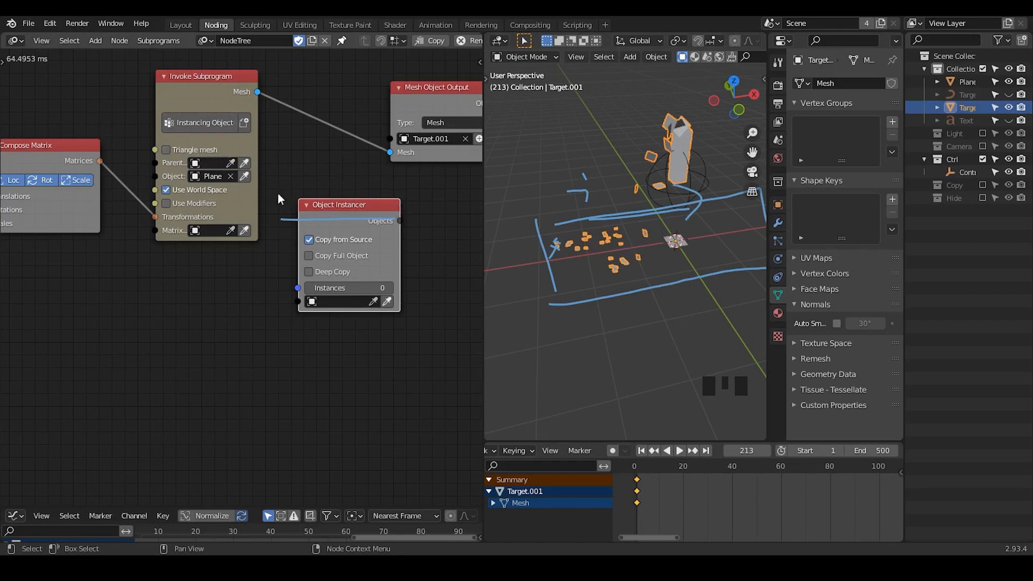
# - Erase the annotation over the Object Instancer and delete that node
pyautogui.rightClick(344, 212)
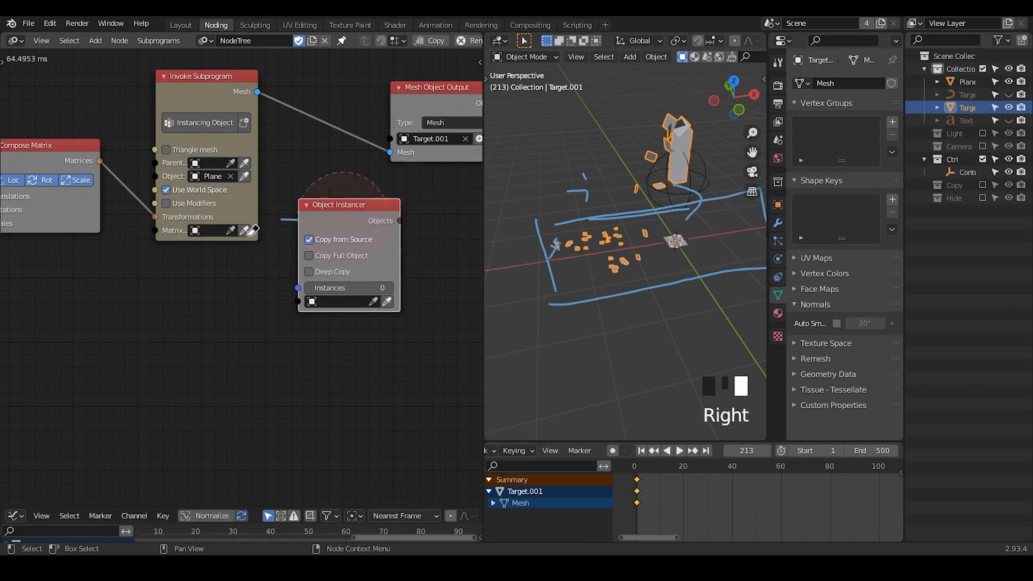
pyautogui.click(364, 221)
pyautogui.press('x')
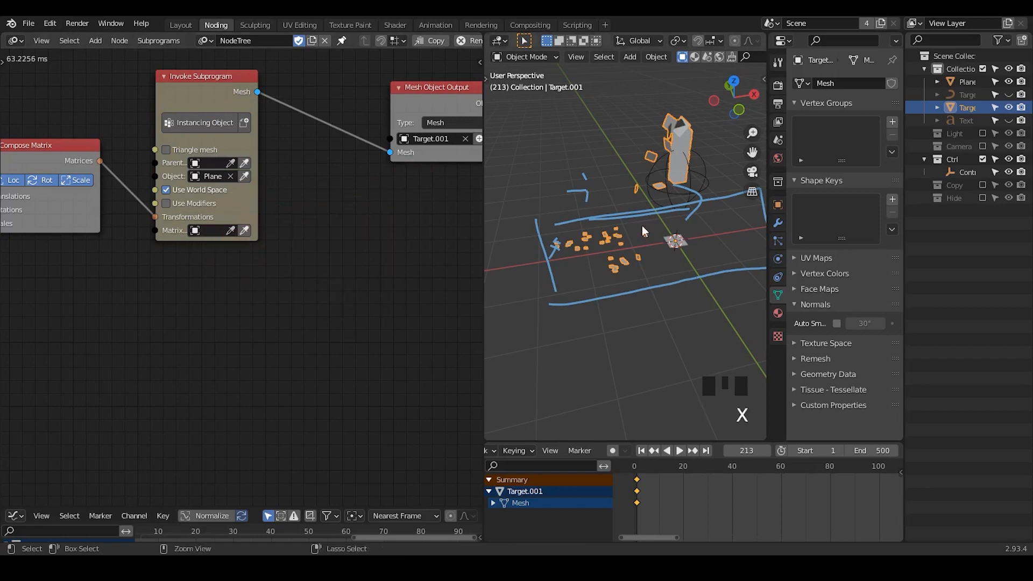
# - Erase all annotation strokes from the 3D viewport
pyautogui.keyDown('ctrl'); pyautogui.moveTo(642, 226); pyautogui.dragTo(681, 221, button='middle'); pyautogui.keyUp('ctrl')
pyautogui.moveTo(681, 221)
pyautogui.mouseDown(button='right')
pyautogui.moveTo(574, 258)
pyautogui.moveTo(732, 256)
pyautogui.mouseUp(button='right')
pyautogui.press('d')
pyautogui.press('d')
pyautogui.press('d')
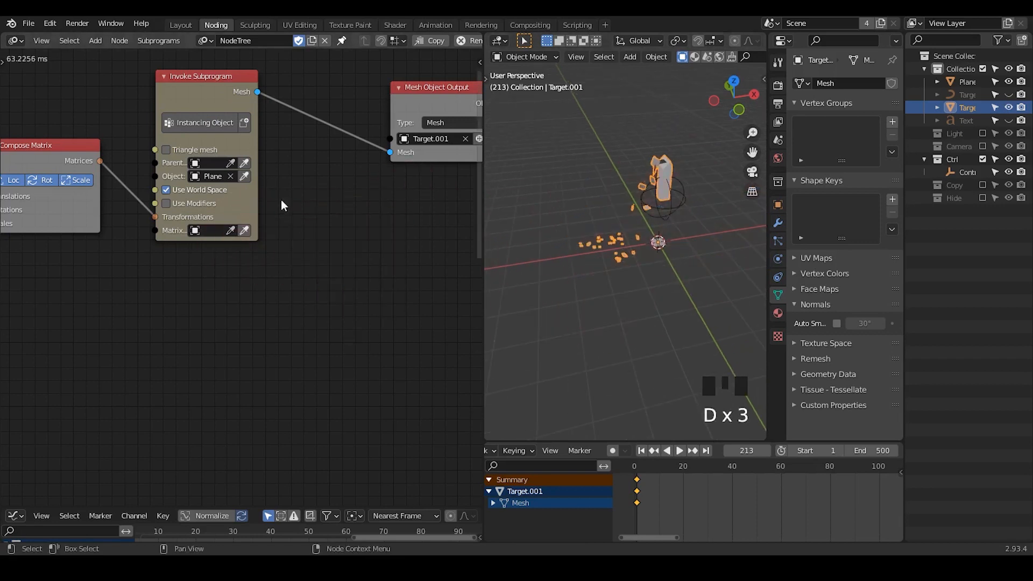
# - Move the Mesh Object Output node closer to the Instancing Object subprogram
pyautogui.moveTo(408, 106); pyautogui.dragTo(364, 94)
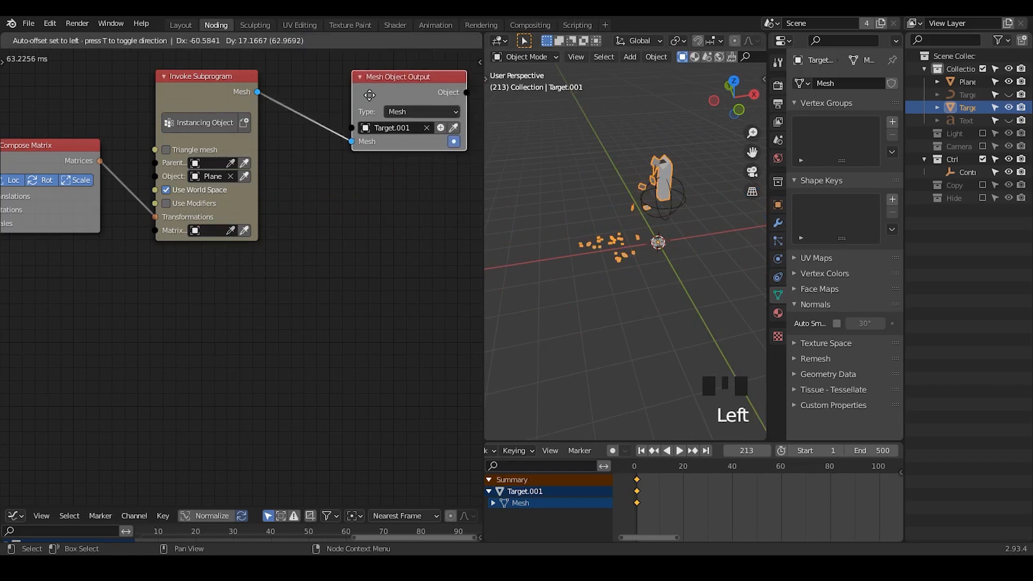
pyautogui.moveTo(140, 315); pyautogui.dragTo(246, 360, button='middle')
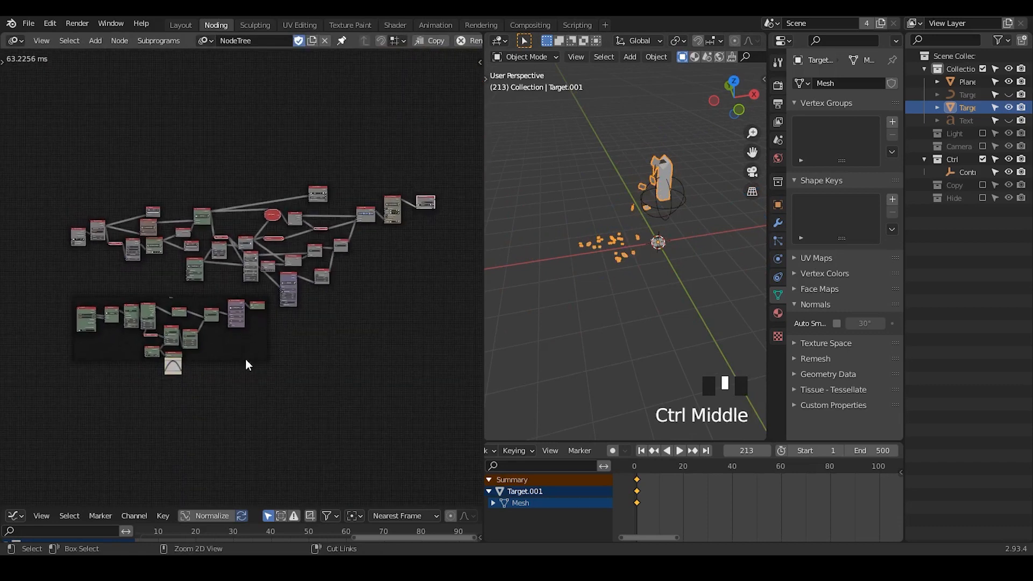
pyautogui.click(178, 357)
pyautogui.press('x')
pyautogui.hotkey('ctrl', 'z')
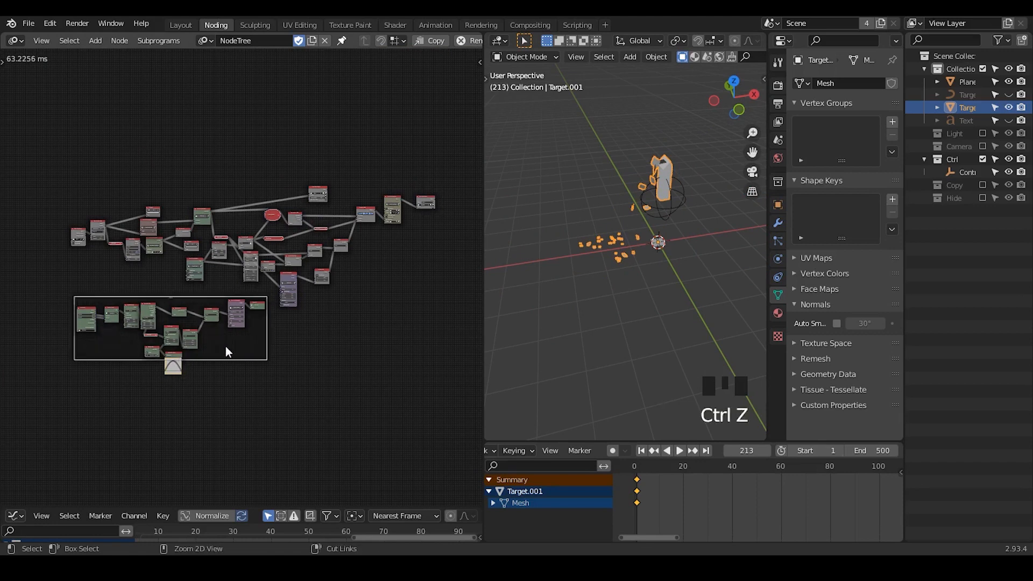
# - Delete the curve preview node beneath the framed loop subprogram and move the frame slightly closer to the main node chain
pyautogui.click(244, 345)
pyautogui.click(178, 357)
pyautogui.press('x')
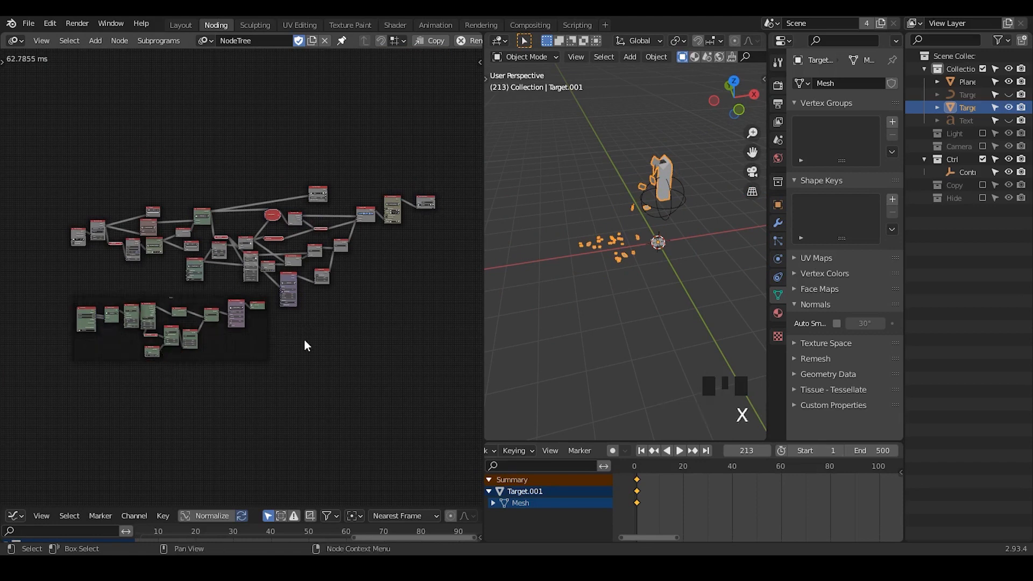
pyautogui.click(229, 353)
pyautogui.moveTo(229, 353); pyautogui.dragTo(236, 348)
pyautogui.click(330, 335)
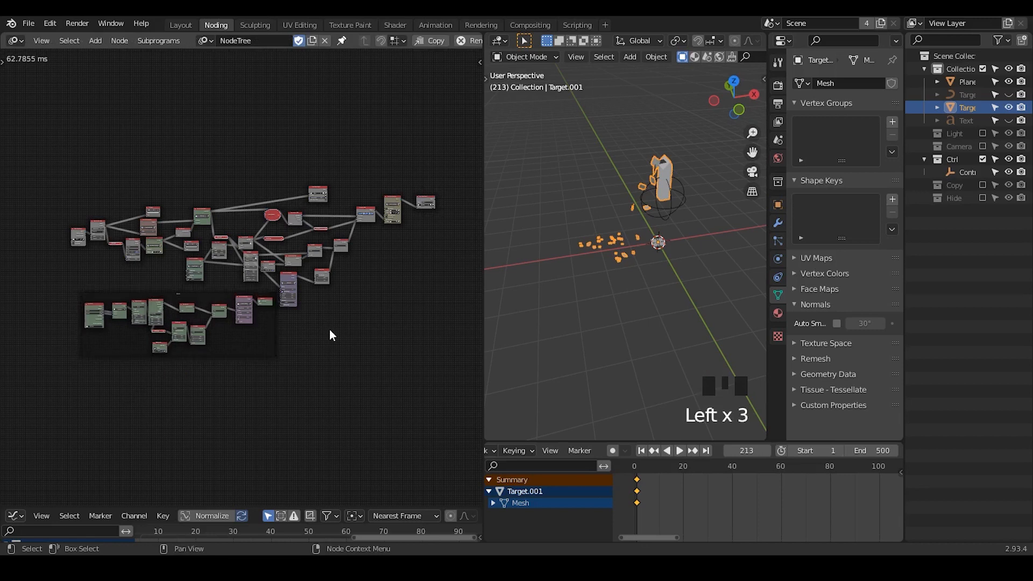